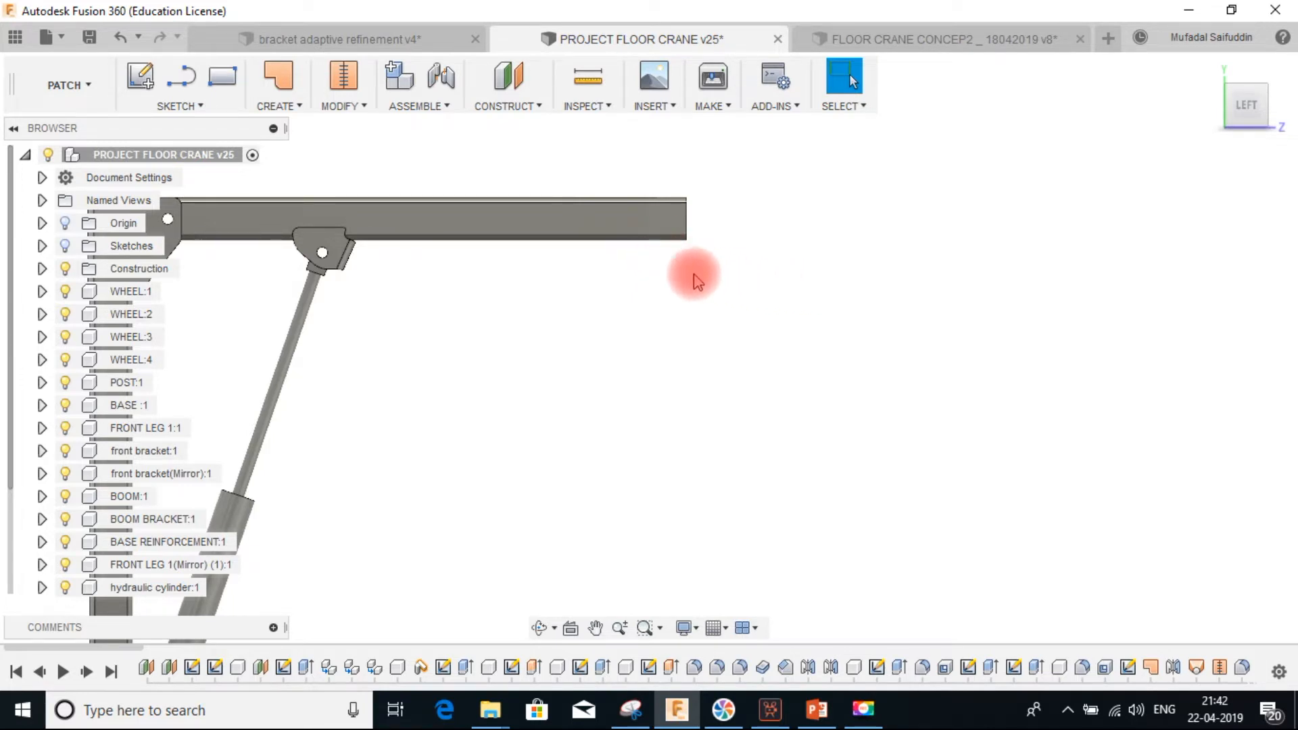
Create a new component in the floor crane assembly and name it HOOK
{"action": "middle_click_drag", "start_coordinate": [683, 270], "coordinate": [781, 61]}
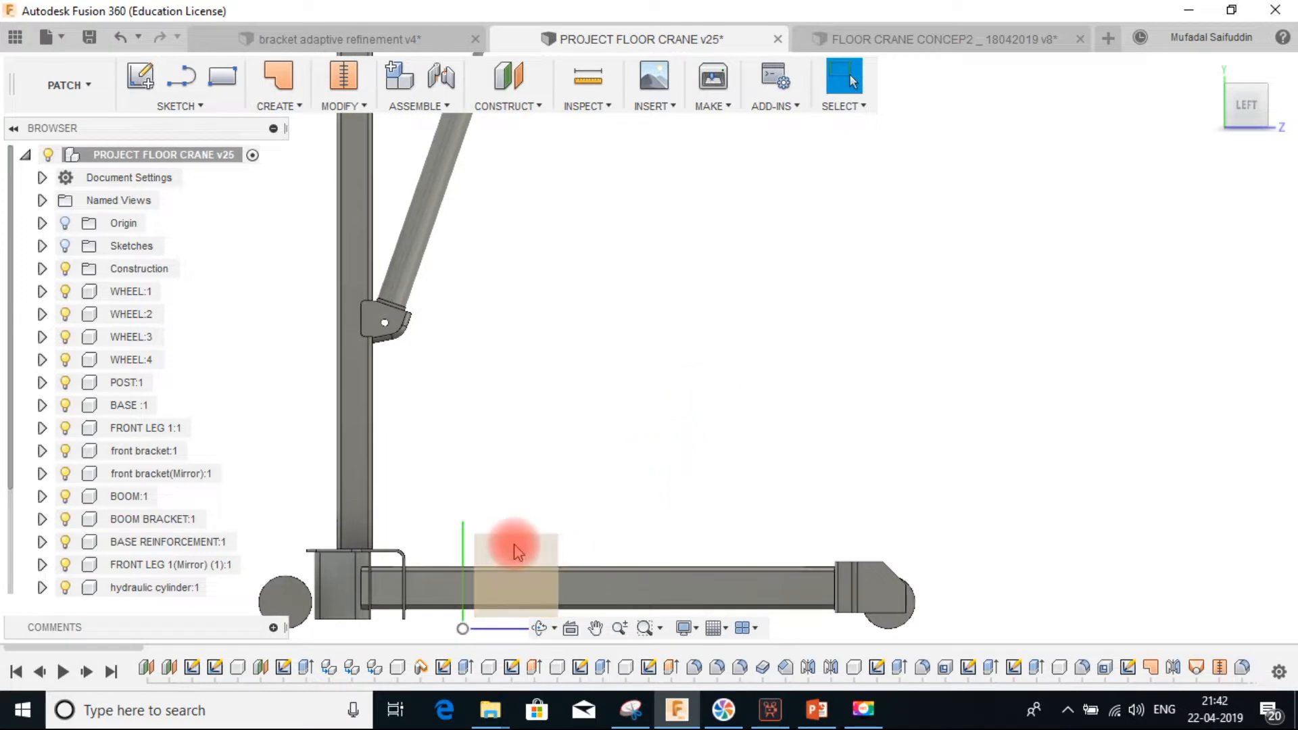
{"action": "right_click", "coordinate": [181, 154]}
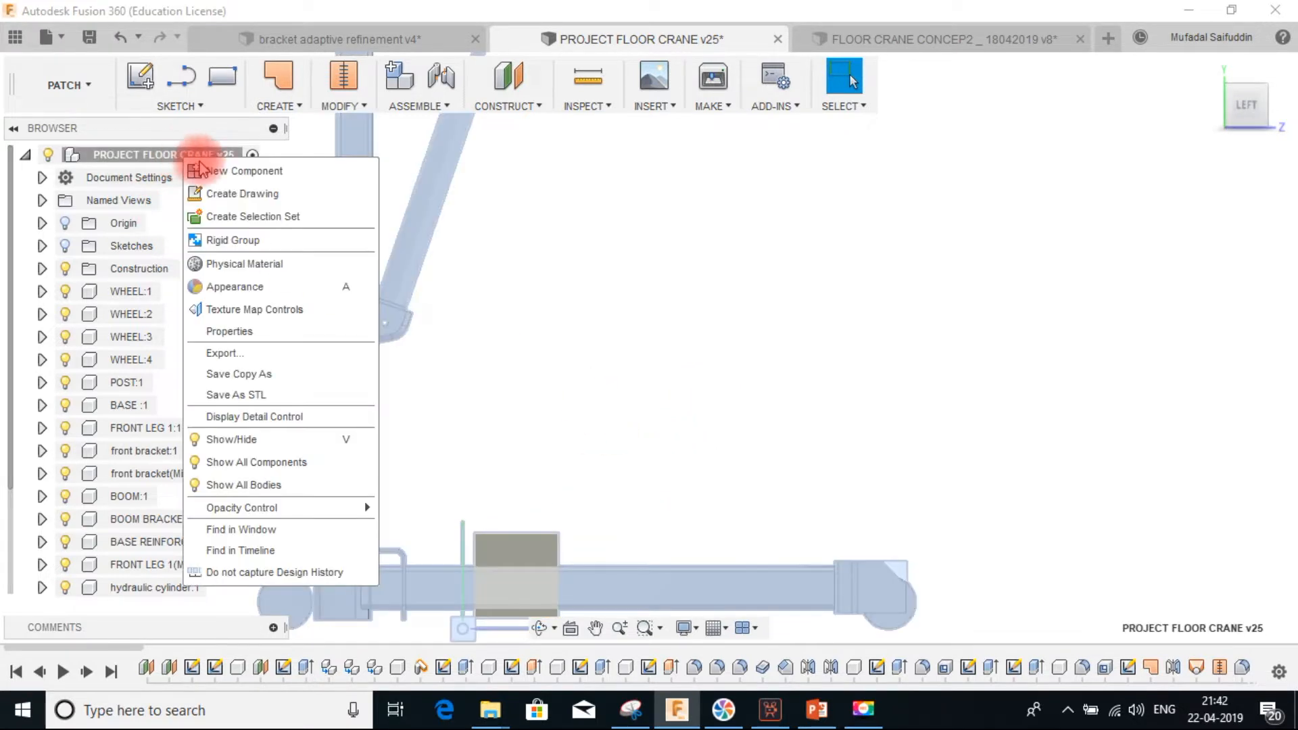
{"action": "left_click", "coordinate": [250, 171]}
{"action": "left_click", "coordinate": [148, 588]}
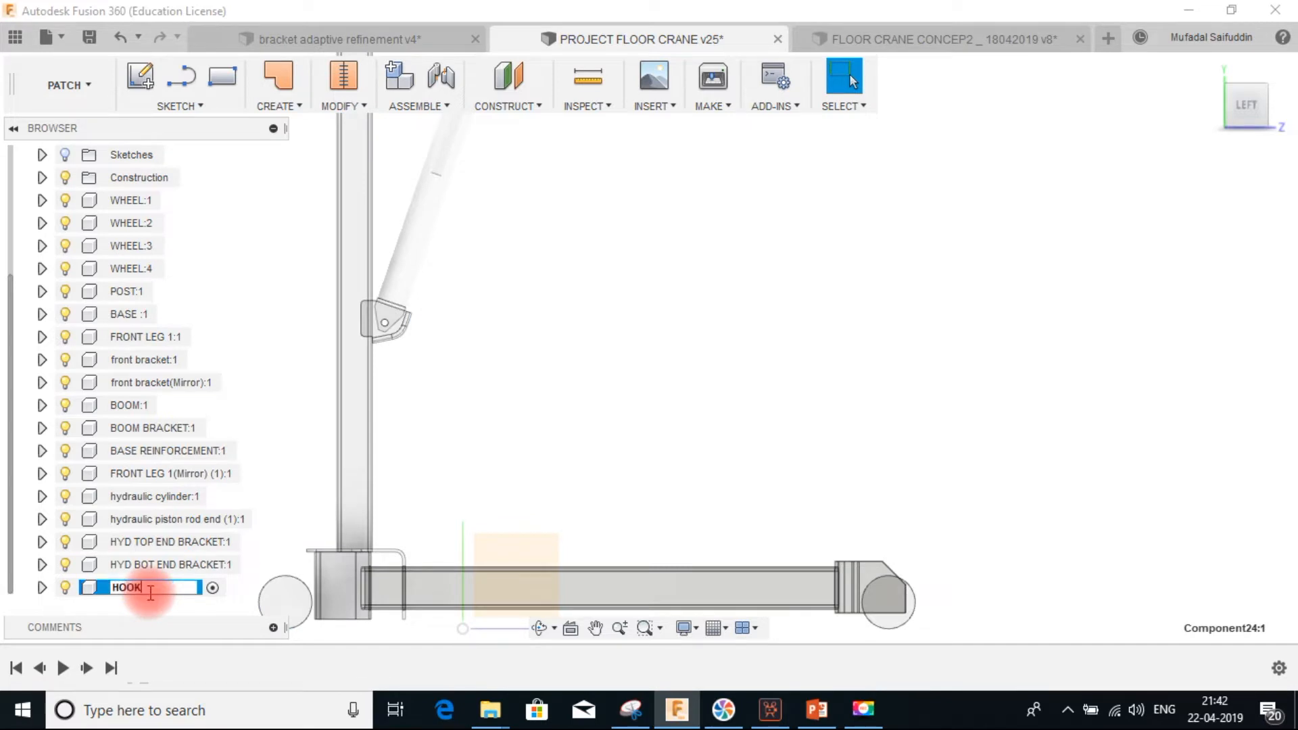
{"action": "type", "text": "HOOK"}
{"action": "key", "text": "Return"}
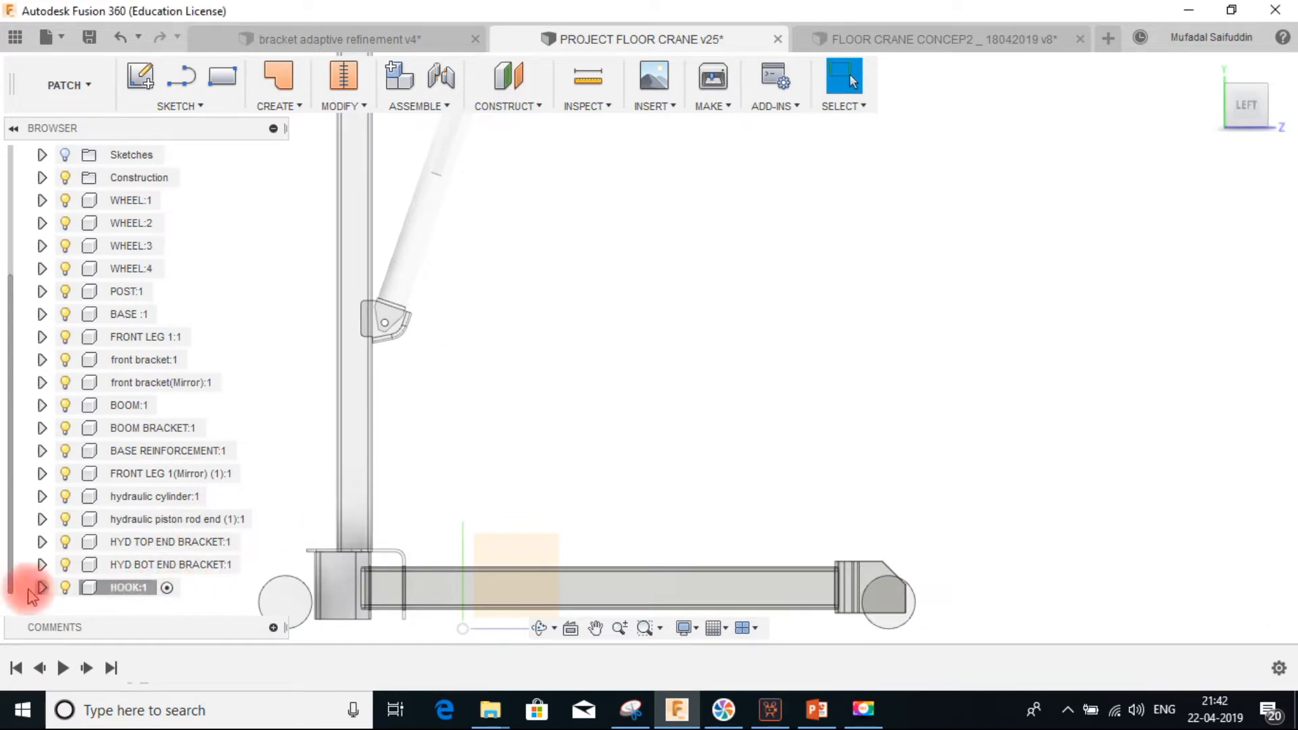
Start a new sketch on the YZ plane of the HOOK component's origin
{"action": "left_click", "coordinate": [41, 587]}
{"action": "scroll", "coordinate": [528, 464], "scroll_direction": "down", "scroll_amount": 2}
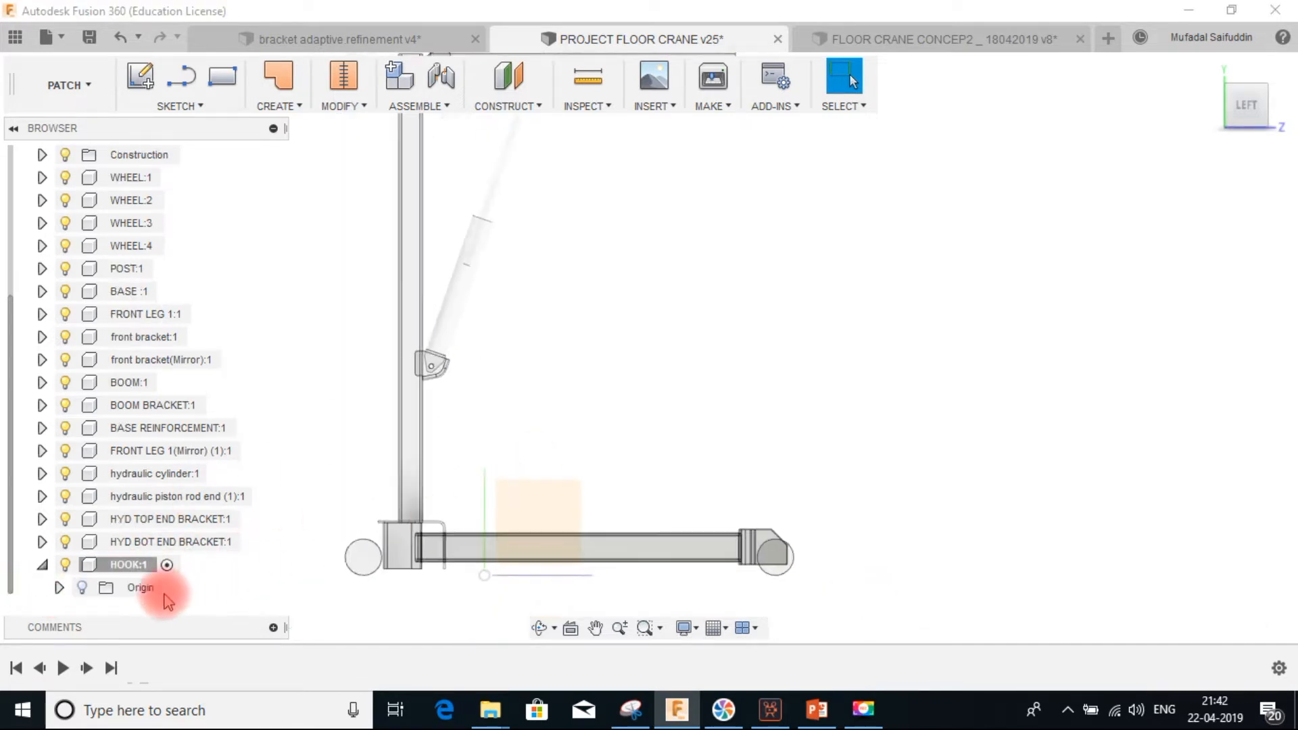
{"action": "left_click", "coordinate": [83, 587]}
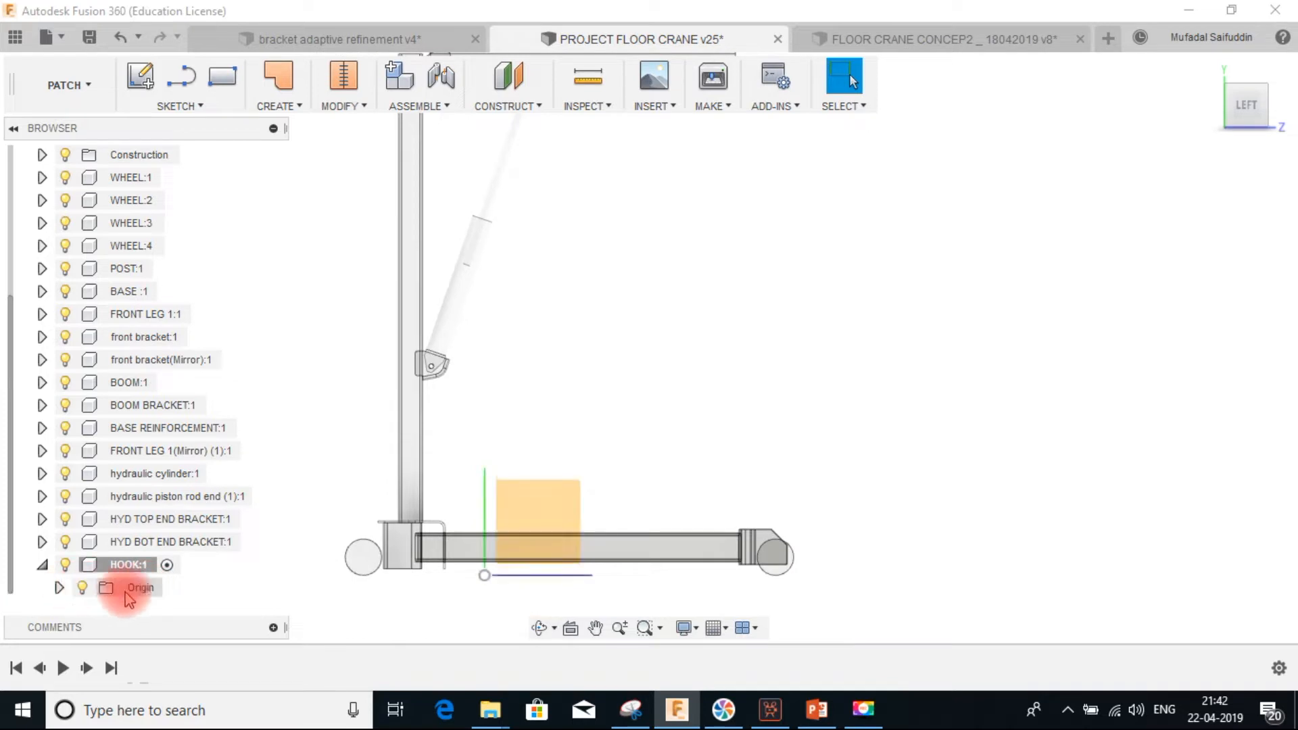
{"action": "left_click", "coordinate": [566, 515]}
{"action": "left_click", "coordinate": [140, 76]}
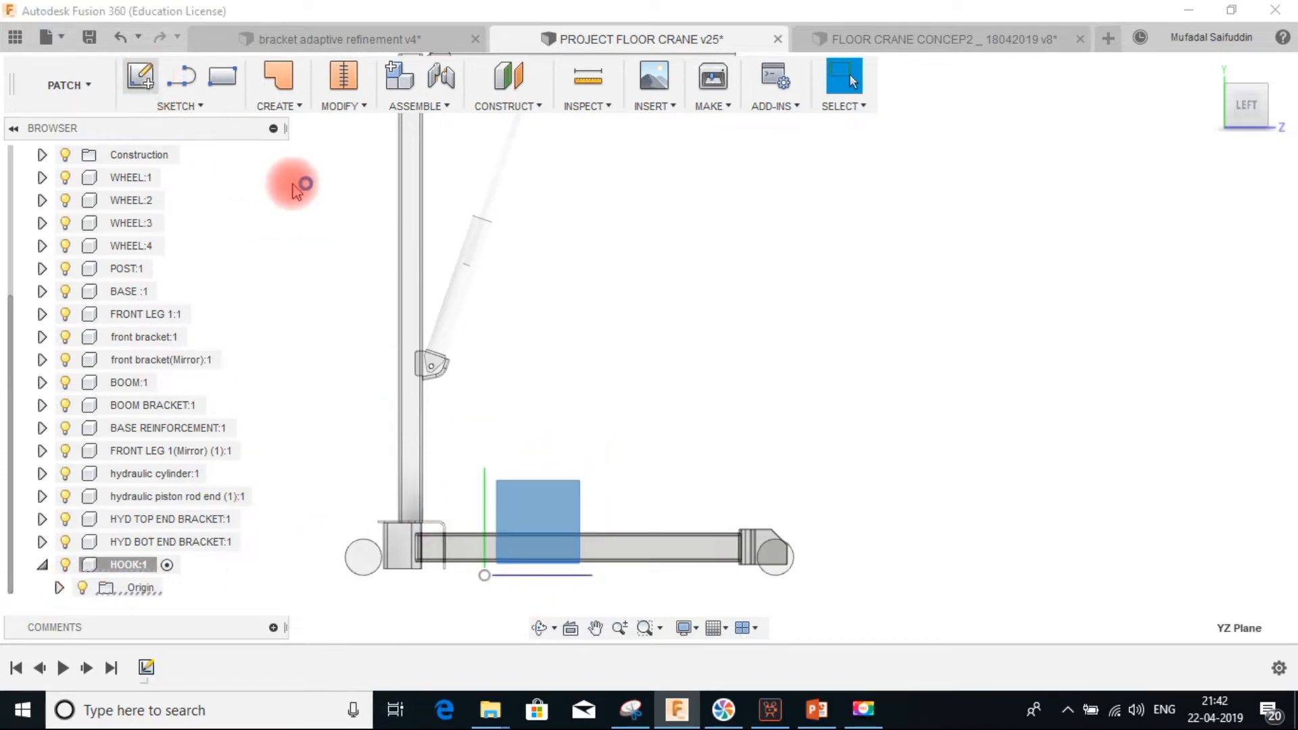
{"action": "mouse_move", "coordinate": [737, 182]}
{"action": "middle_mouse_down"}
{"action": "mouse_move", "coordinate": [662, 396]}
{"action": "mouse_move", "coordinate": [599, 518]}
{"action": "middle_mouse_up"}
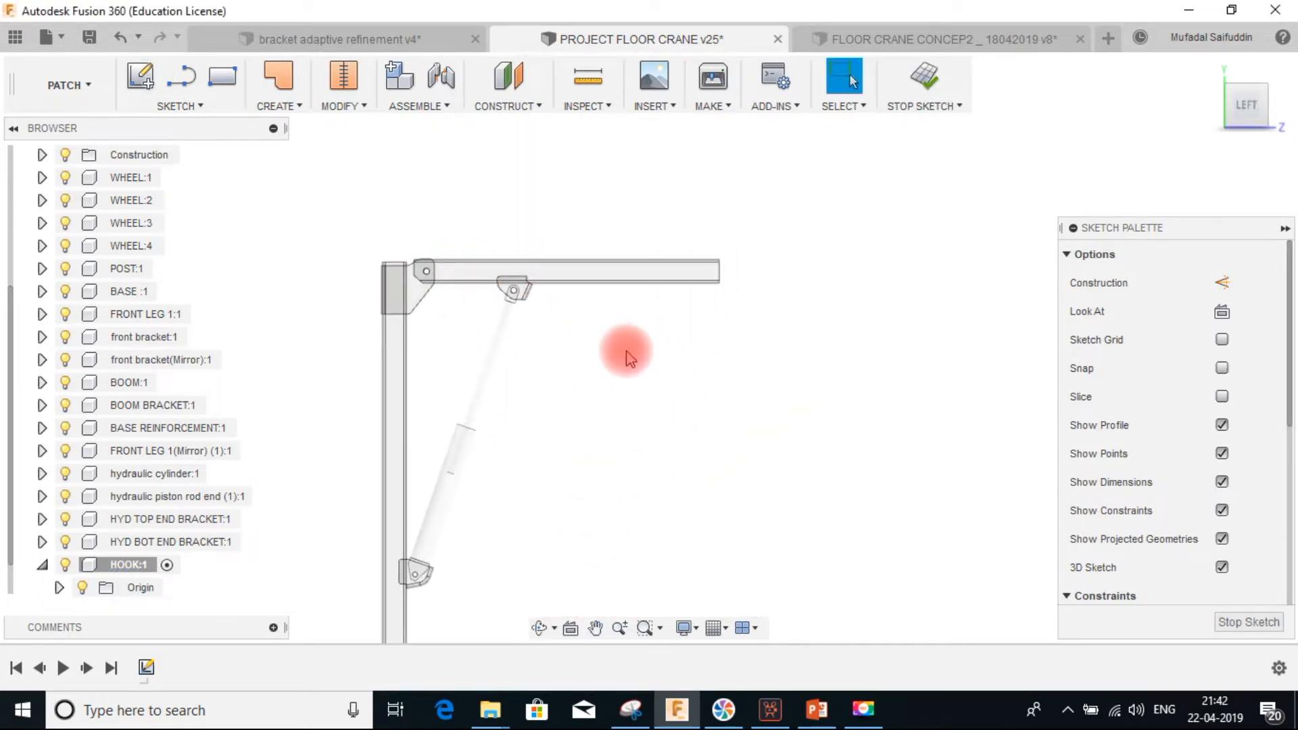
{"action": "middle_click_drag", "start_coordinate": [759, 326], "coordinate": [752, 326]}
{"action": "scroll", "coordinate": [736, 308], "scroll_direction": "up", "scroll_amount": 5}
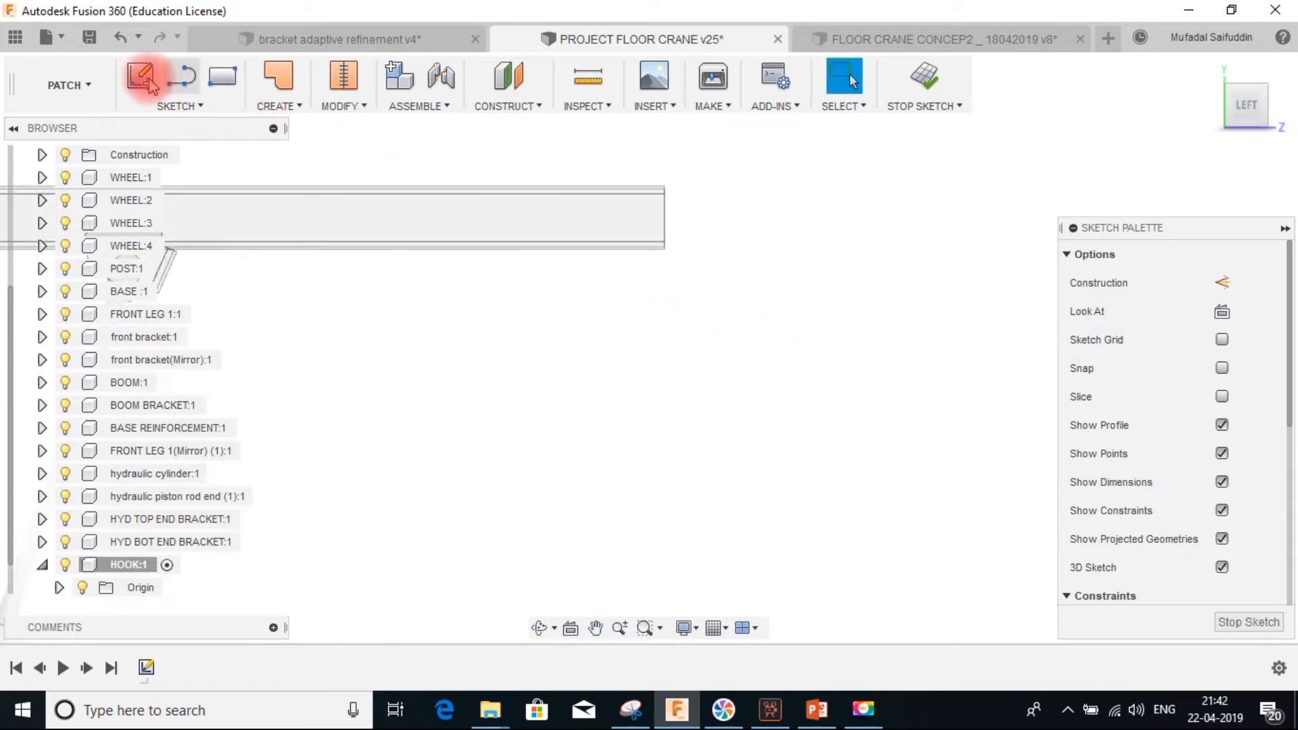
Draw a line about 204 mm long down from the boom's top edge and constrain it vertical
{"action": "left_click", "coordinate": [183, 78]}
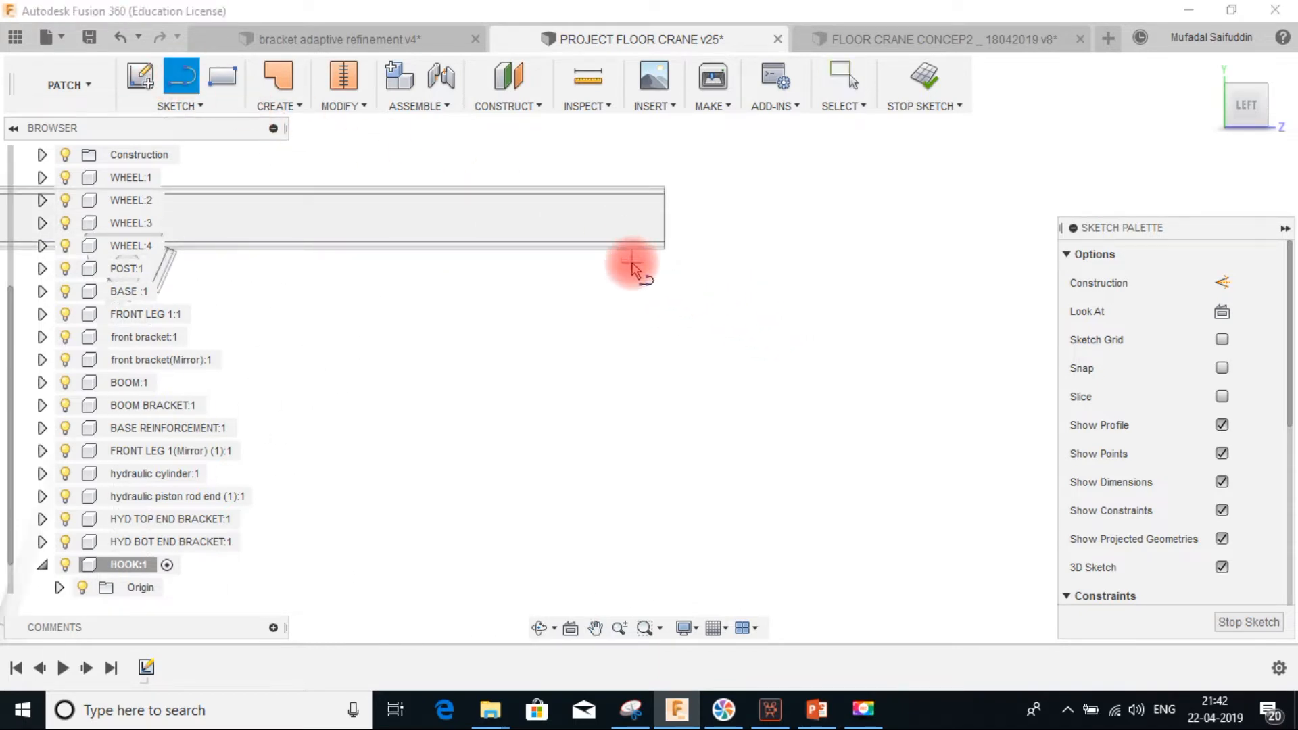
{"action": "left_click", "coordinate": [629, 167]}
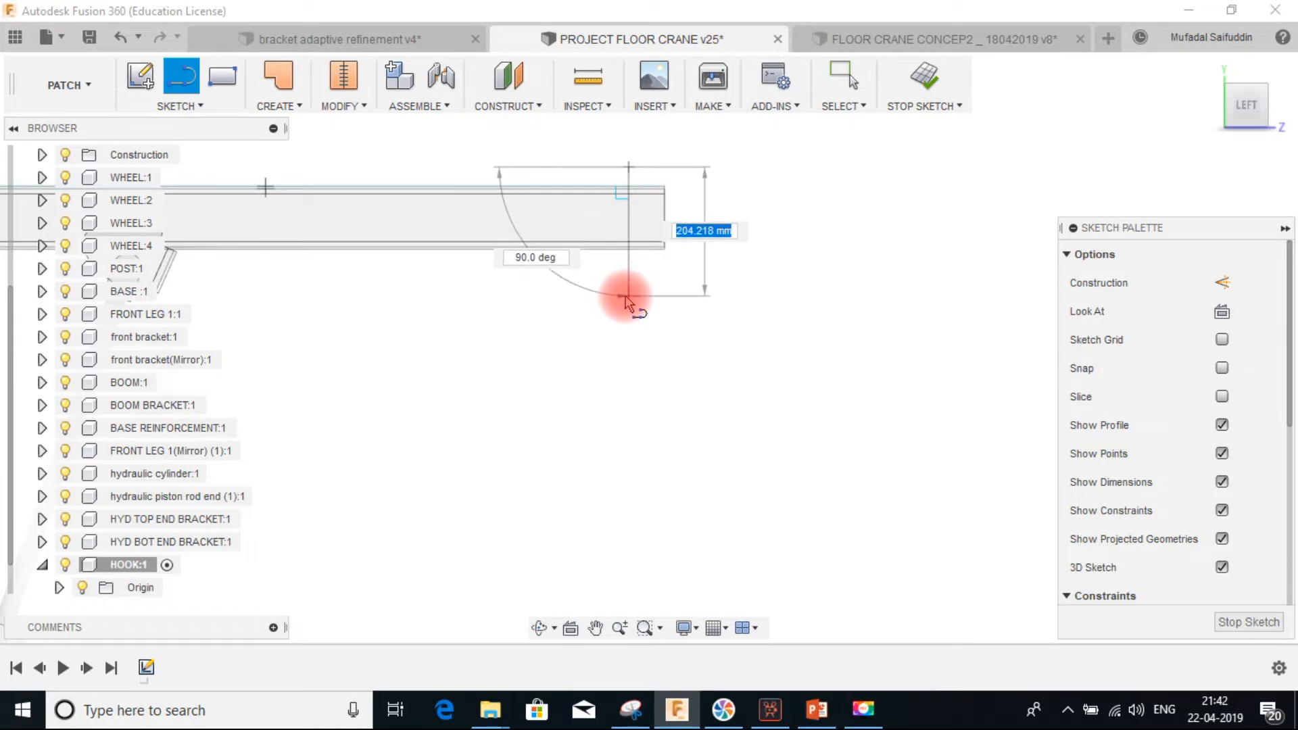
{"action": "left_click", "coordinate": [629, 295]}
{"action": "key", "text": "Escape"}
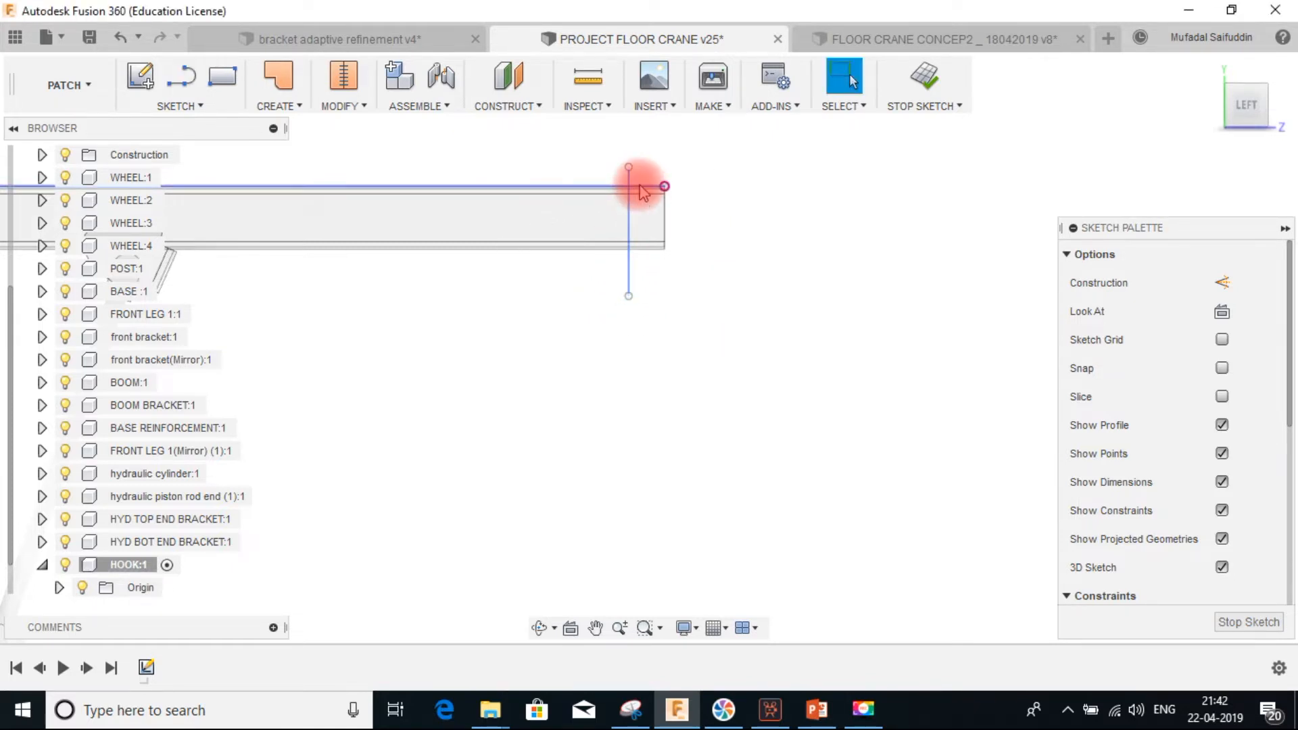
{"action": "right_click", "coordinate": [631, 196]}
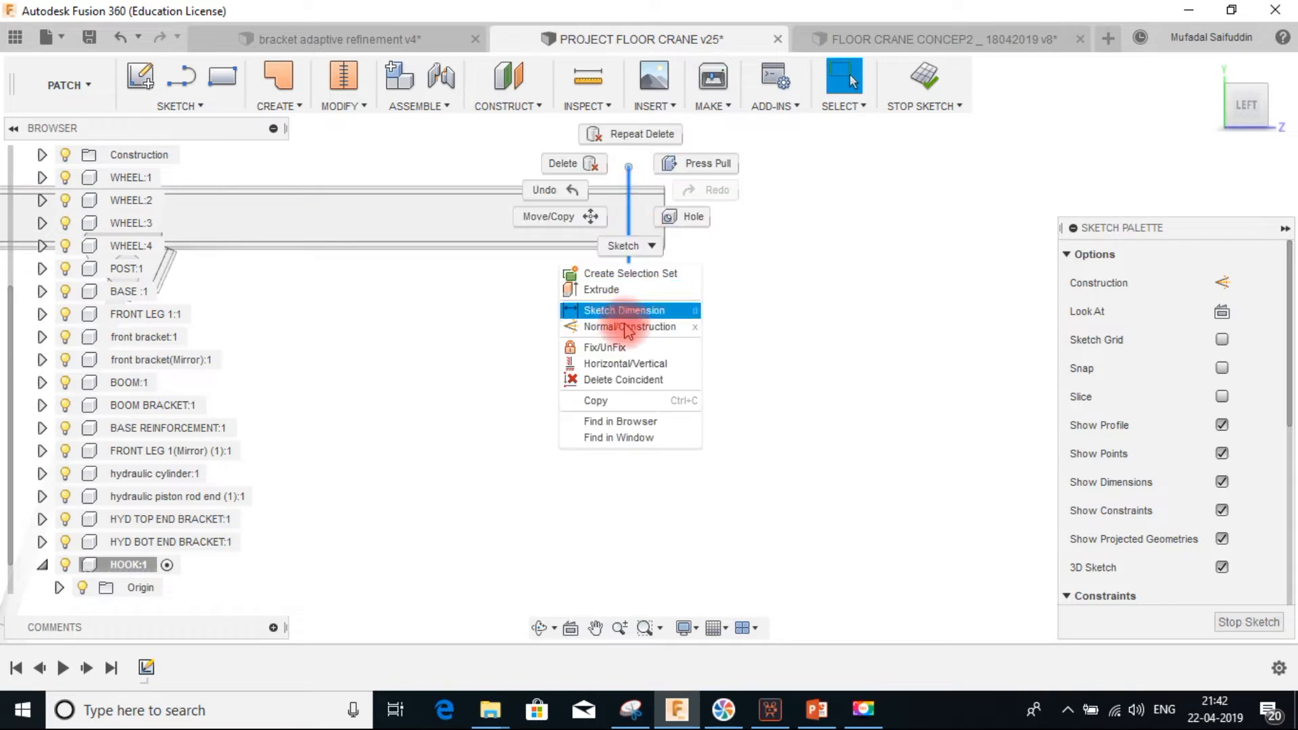
{"action": "left_click", "coordinate": [631, 365]}
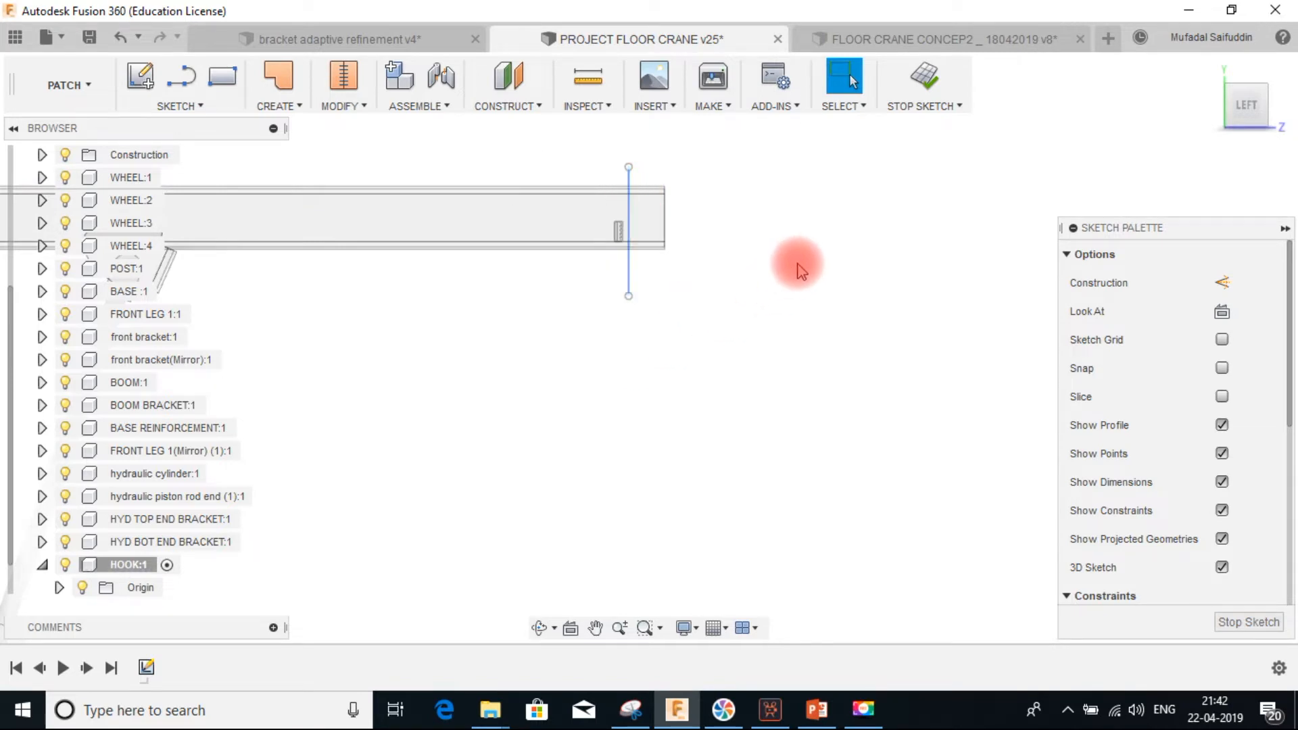
Dimension the horizontal distance from the boom's pivot hole to the vertical line as 1140 mm
{"action": "key", "text": "d"}
{"action": "left_click", "coordinate": [628, 214]}
{"action": "middle_click_drag", "start_coordinate": [450, 309], "coordinate": [625, 323]}
{"action": "middle_click_drag", "start_coordinate": [248, 236], "coordinate": [575, 241]}
{"action": "left_click", "coordinate": [405, 239]}
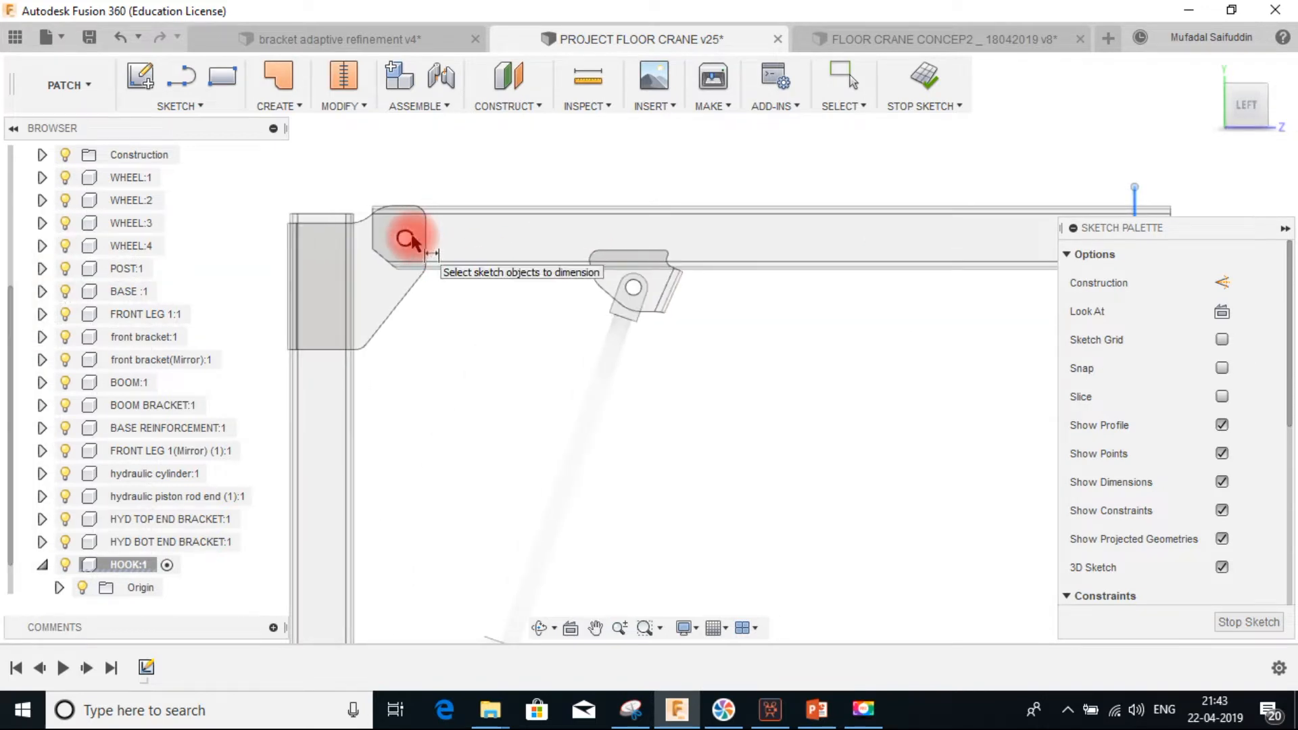
{"action": "left_click", "coordinate": [418, 147]}
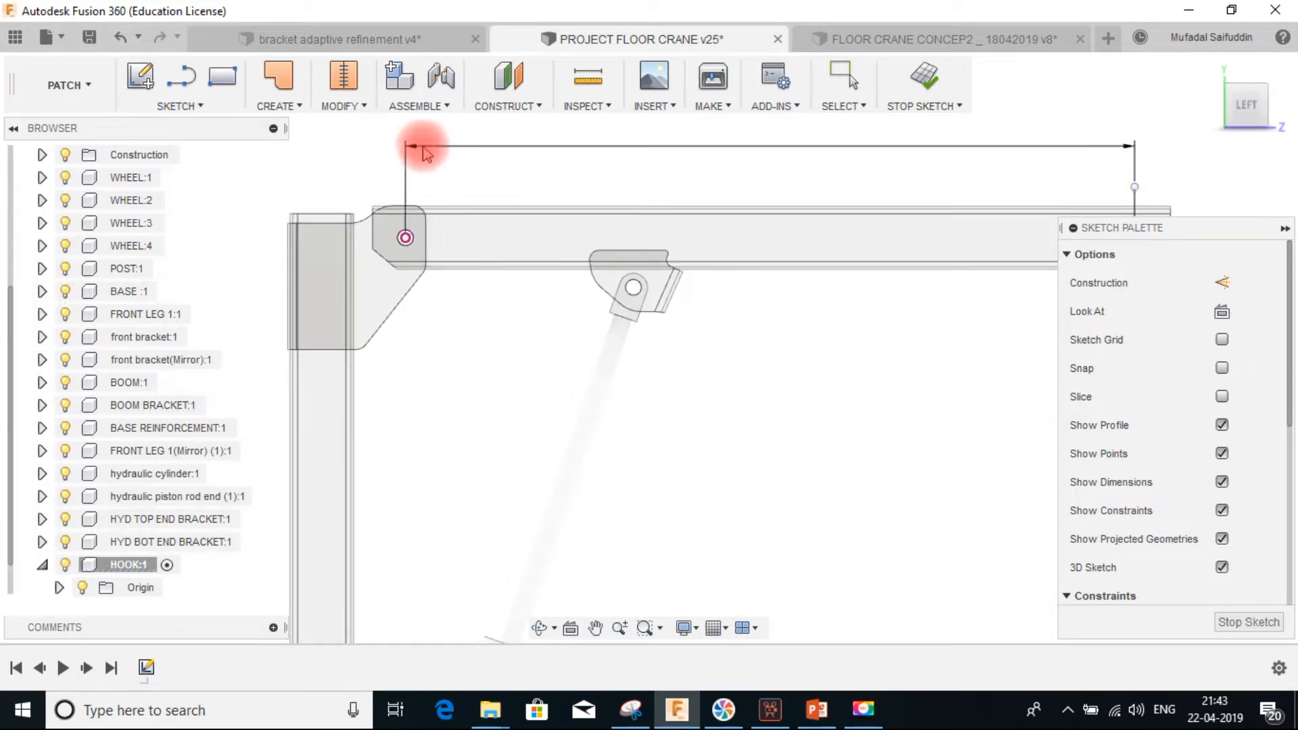
{"action": "scroll", "coordinate": [516, 204], "scroll_direction": "down", "scroll_amount": 2}
{"action": "middle_click_drag", "start_coordinate": [657, 254], "coordinate": [570, 273]}
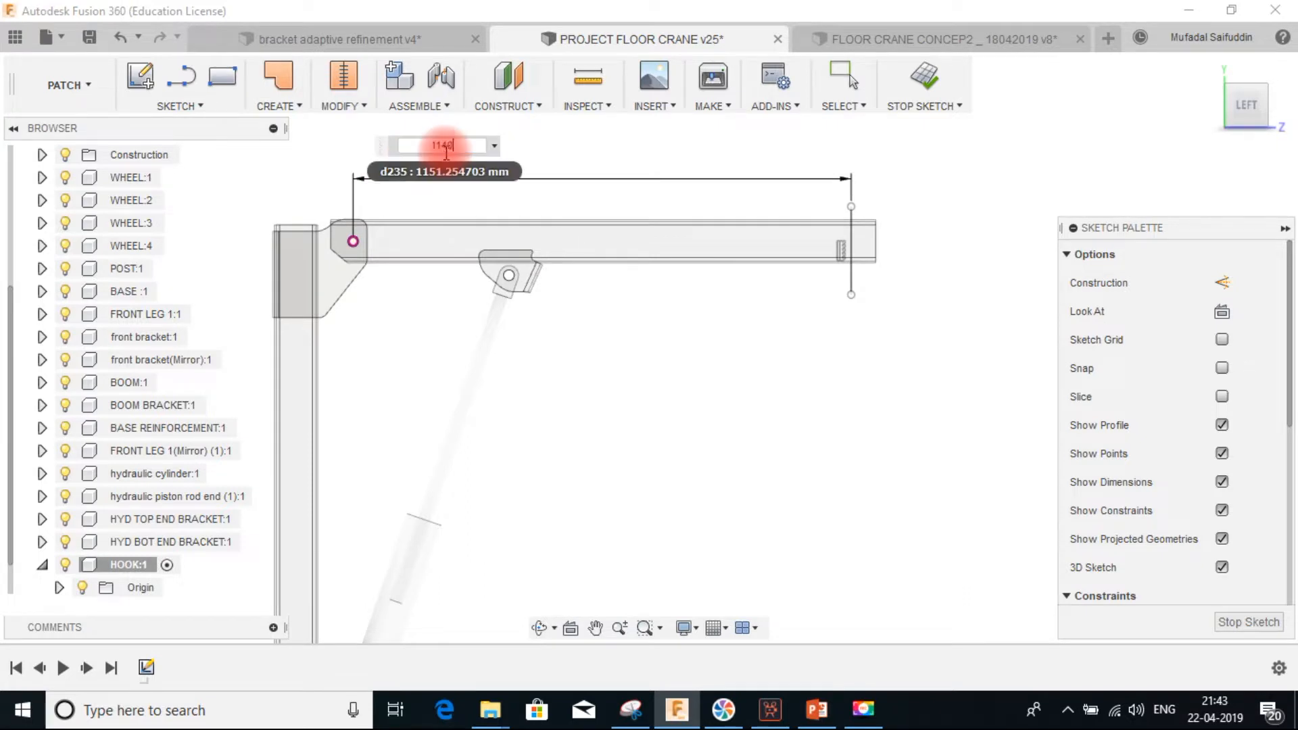
{"action": "type", "text": "1140"}
{"action": "key", "text": "Return"}
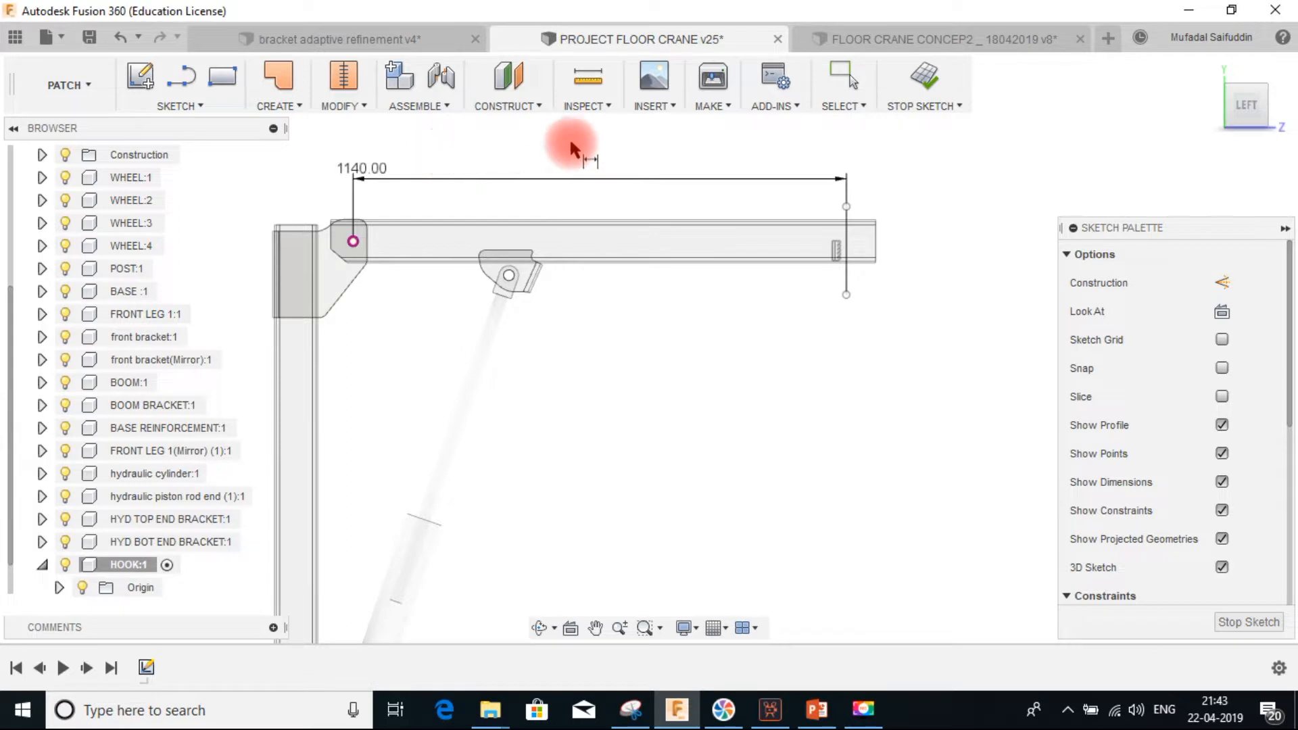
{"action": "scroll", "coordinate": [872, 271], "scroll_direction": "up", "scroll_amount": 1}
{"action": "middle_click_drag", "start_coordinate": [880, 267], "coordinate": [723, 252]}
{"action": "key", "text": "Escape"}
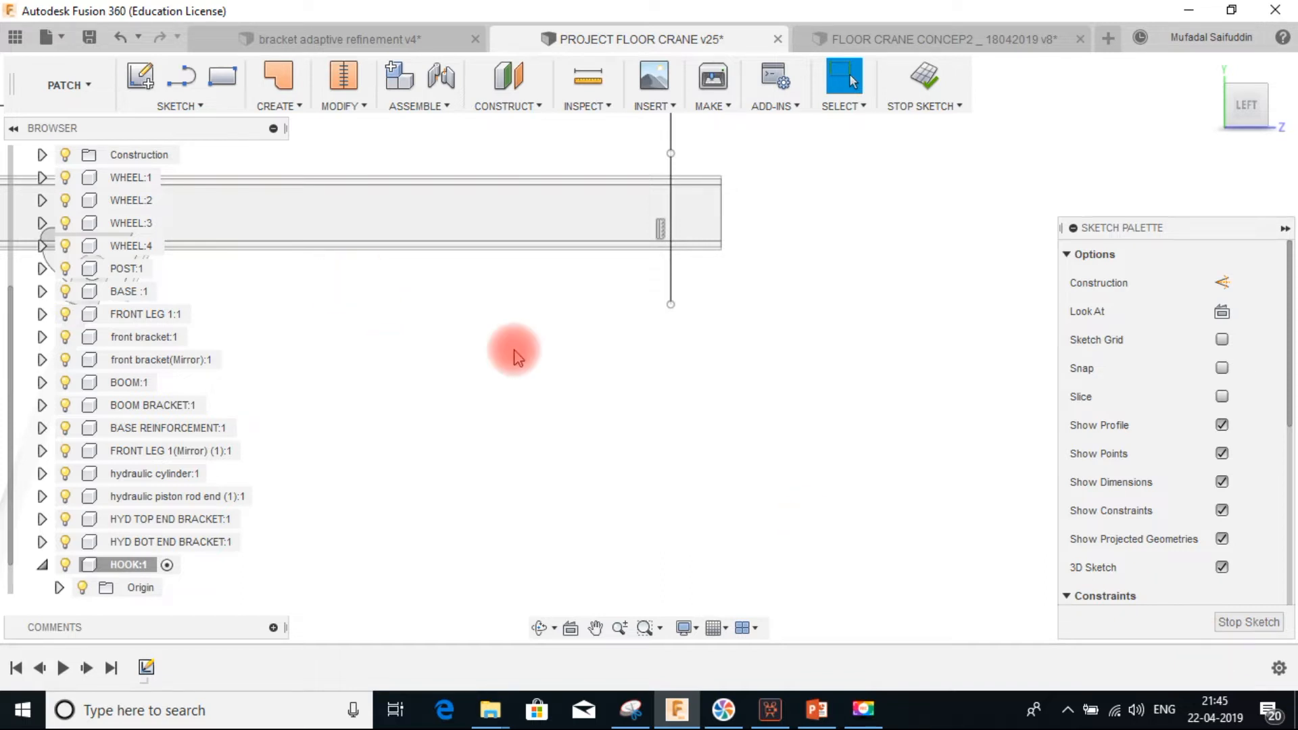
Draw a center-point arc below the vertical line, then undo it
{"action": "left_click", "coordinate": [666, 224]}
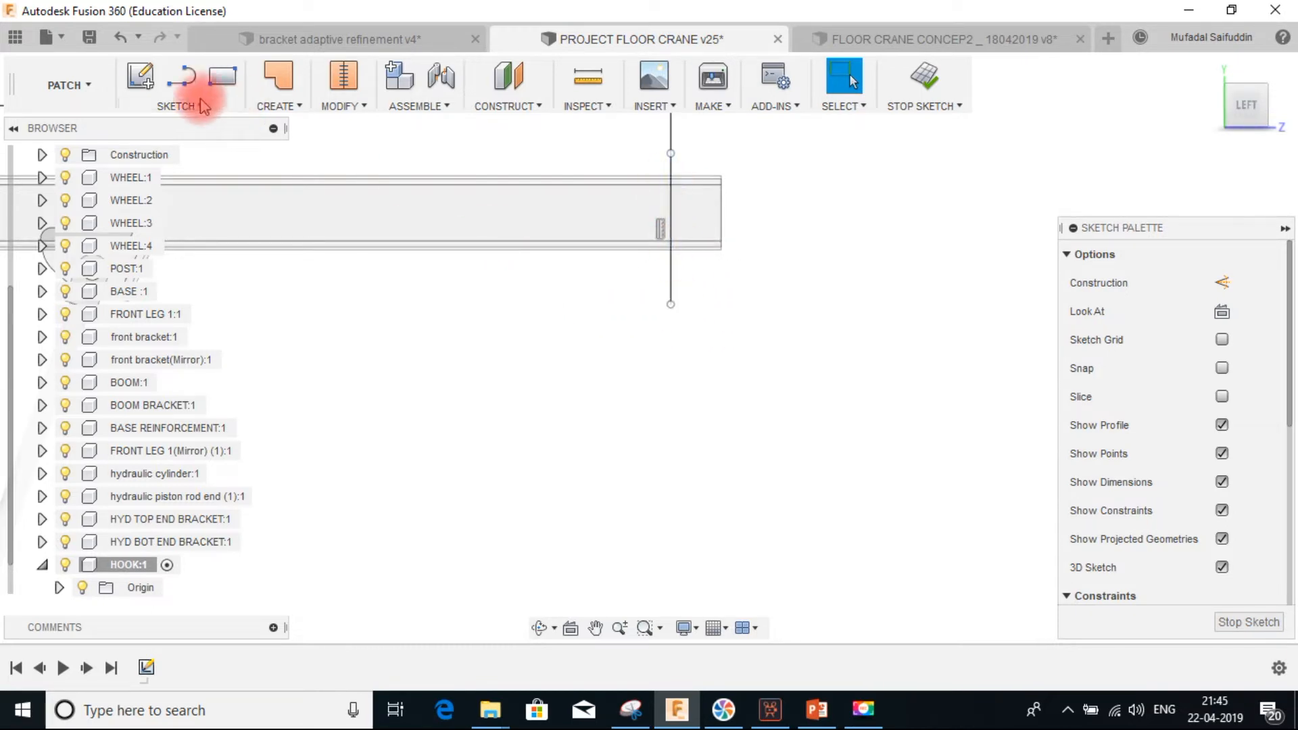
{"action": "left_click", "coordinate": [177, 104]}
{"action": "mouse_move", "coordinate": [181, 214]}
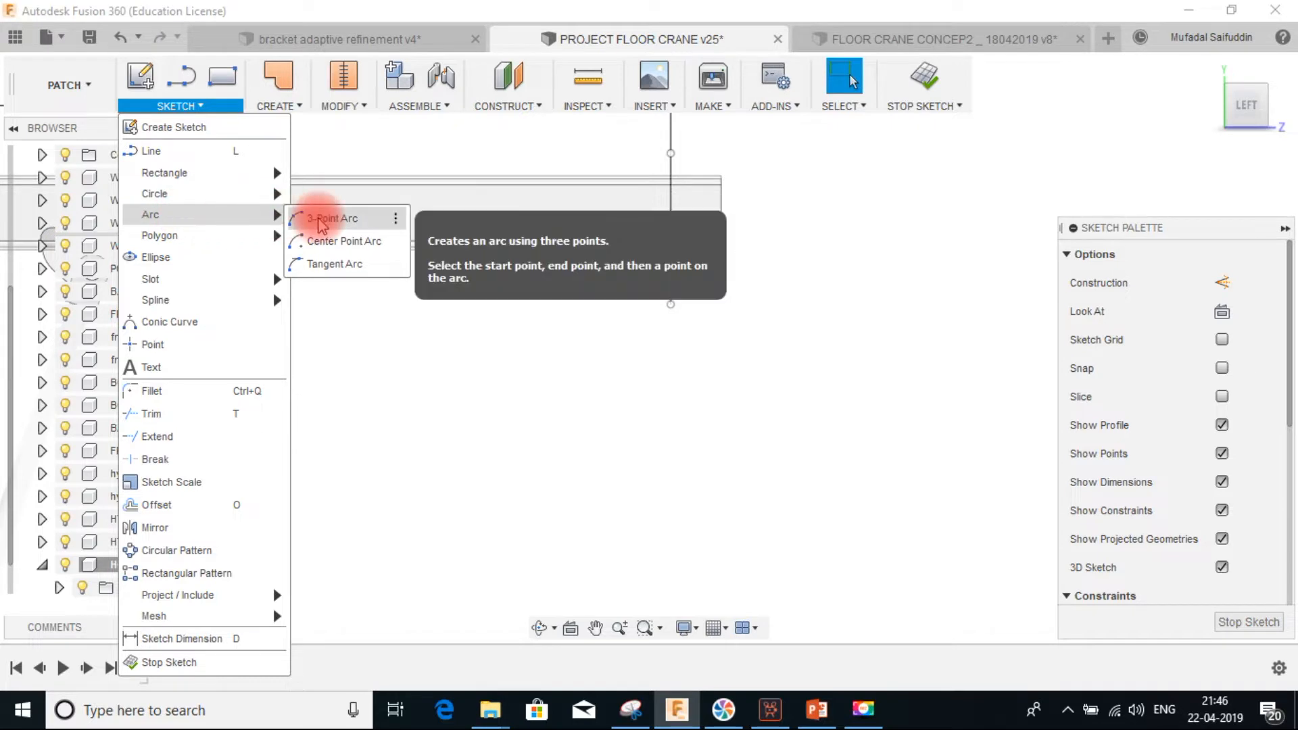
{"action": "left_click", "coordinate": [330, 244]}
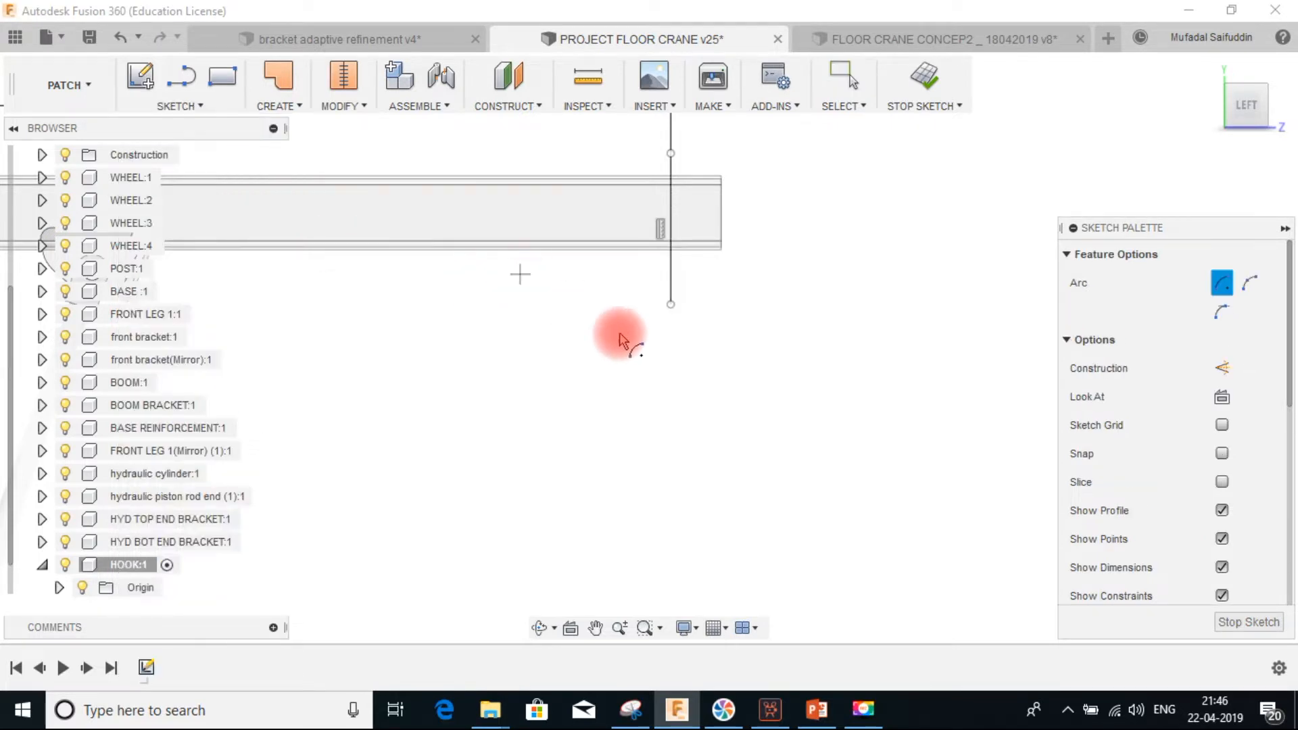
{"action": "left_click", "coordinate": [663, 383]}
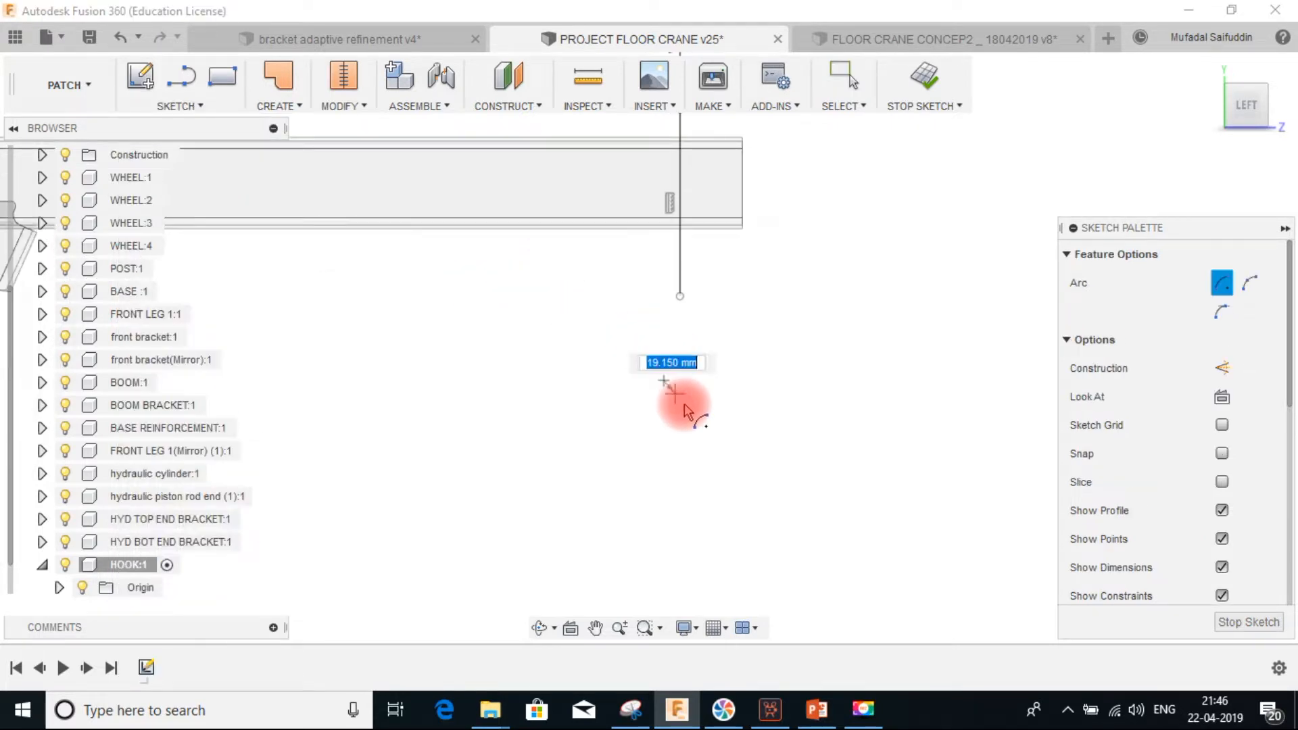
{"action": "left_click", "coordinate": [630, 331]}
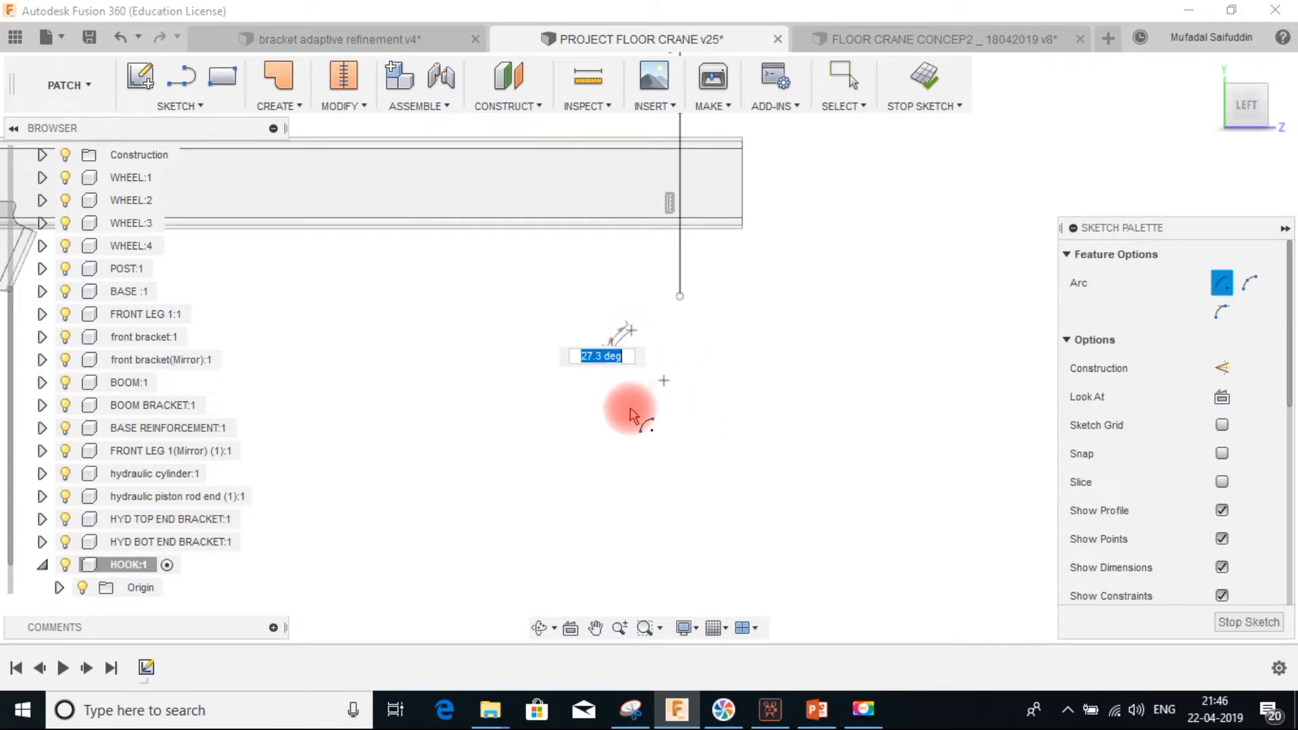
{"action": "left_click", "coordinate": [693, 439]}
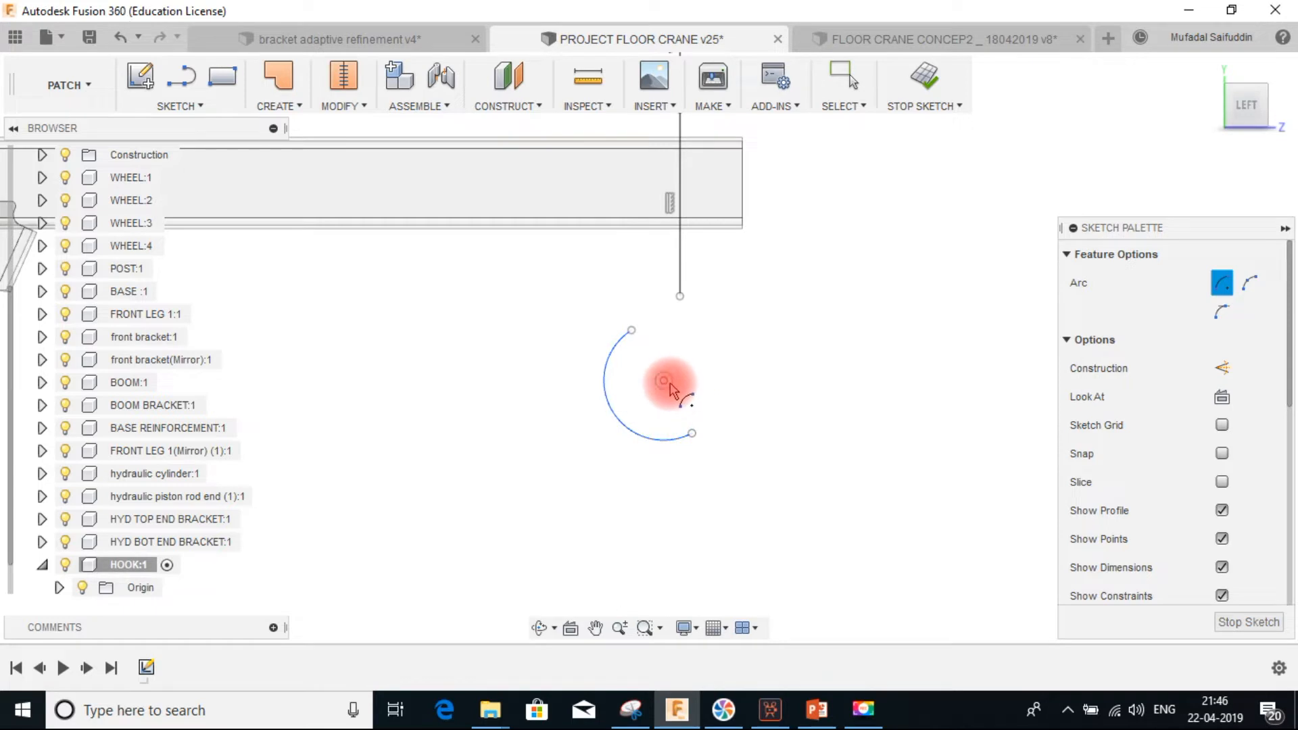
{"action": "key", "text": "Escape"}
{"action": "key", "text": "ctrl+z"}
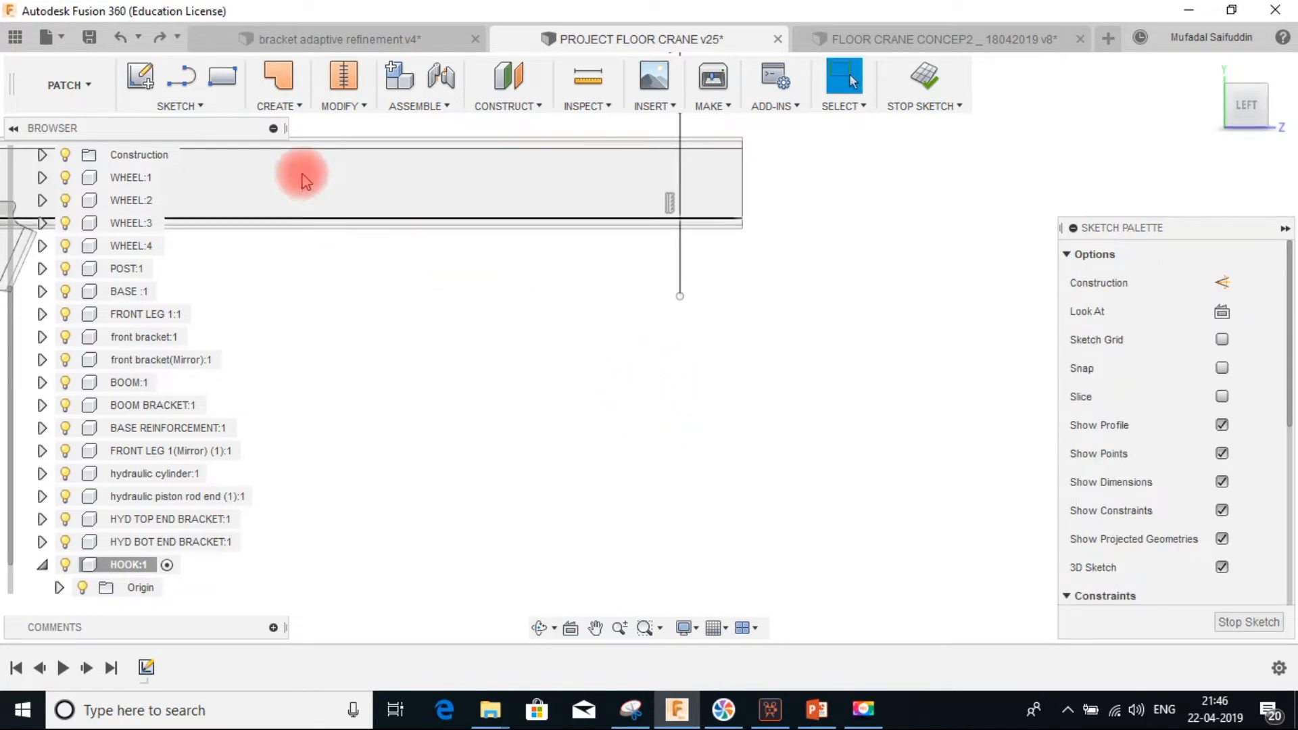
Draw a center-point arc of about 84 mm radius below the vertical line, open toward the right
{"action": "left_click", "coordinate": [177, 106]}
{"action": "mouse_move", "coordinate": [207, 216]}
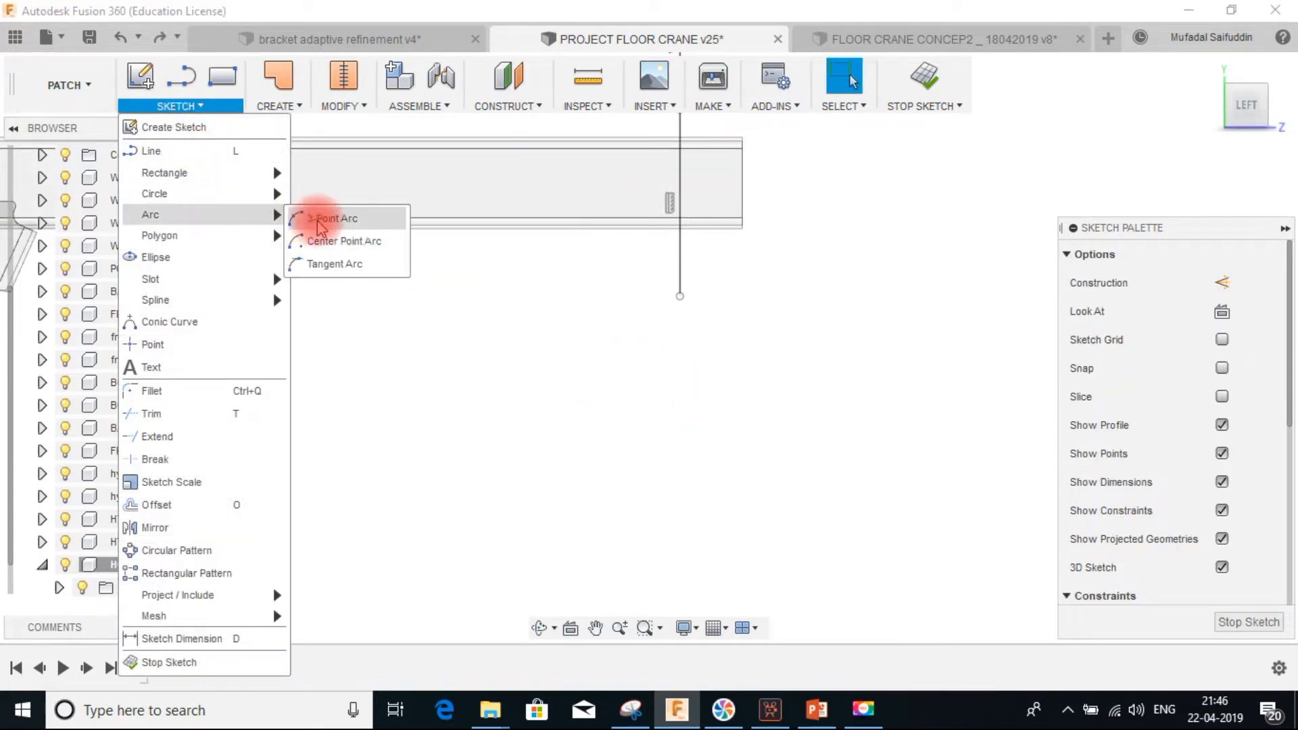
{"action": "left_click", "coordinate": [348, 242]}
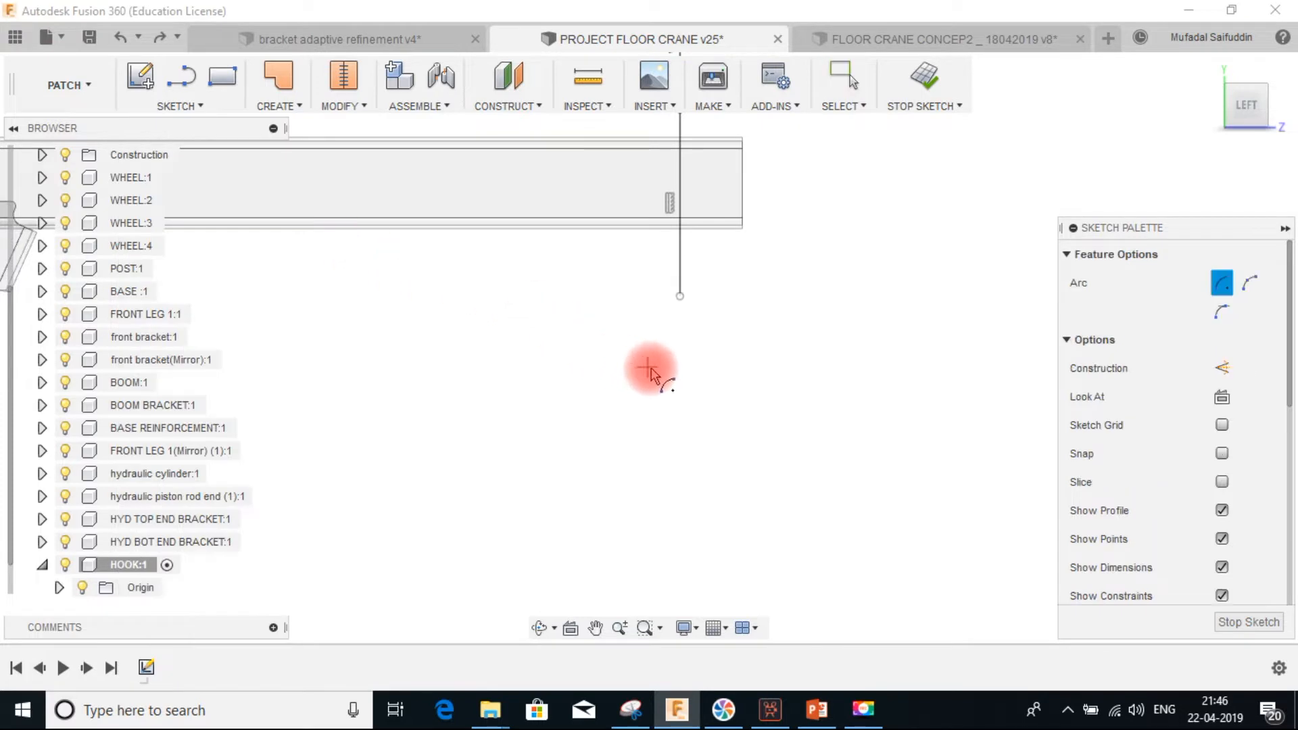
{"action": "left_click", "coordinate": [632, 354]}
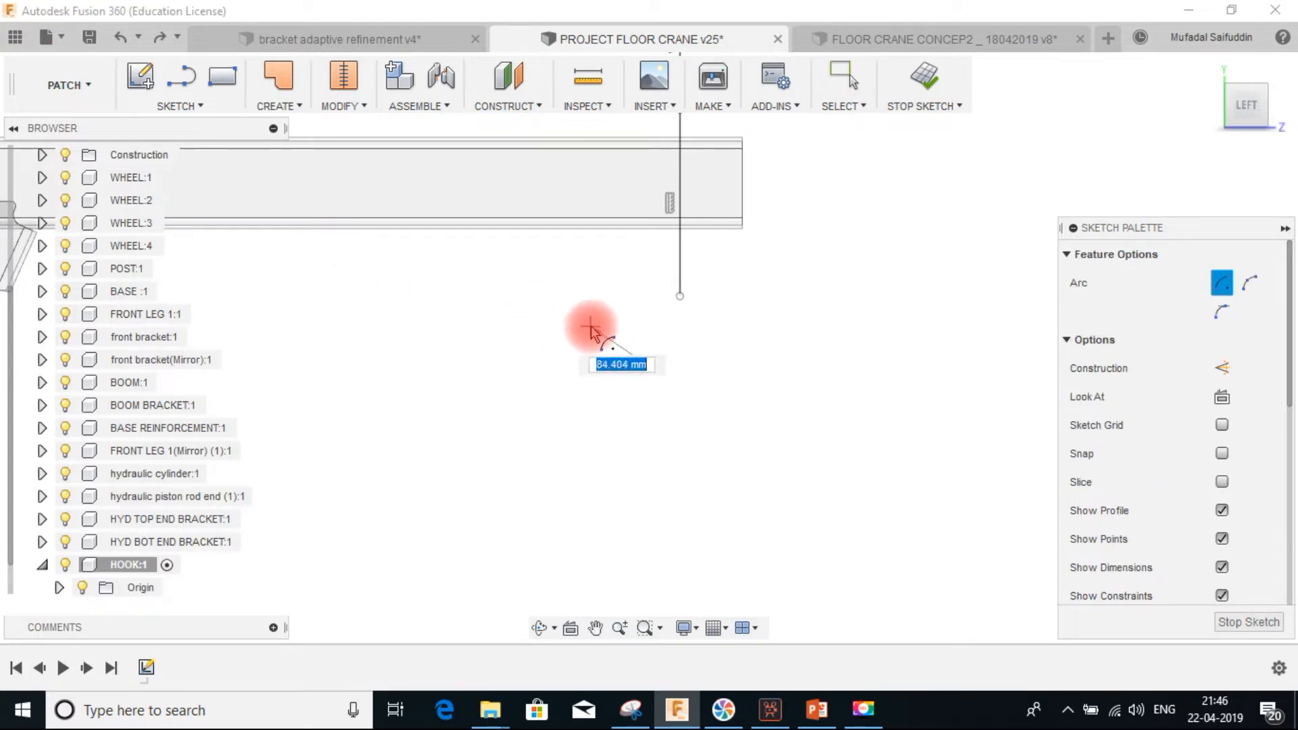
{"action": "left_click", "coordinate": [590, 328]}
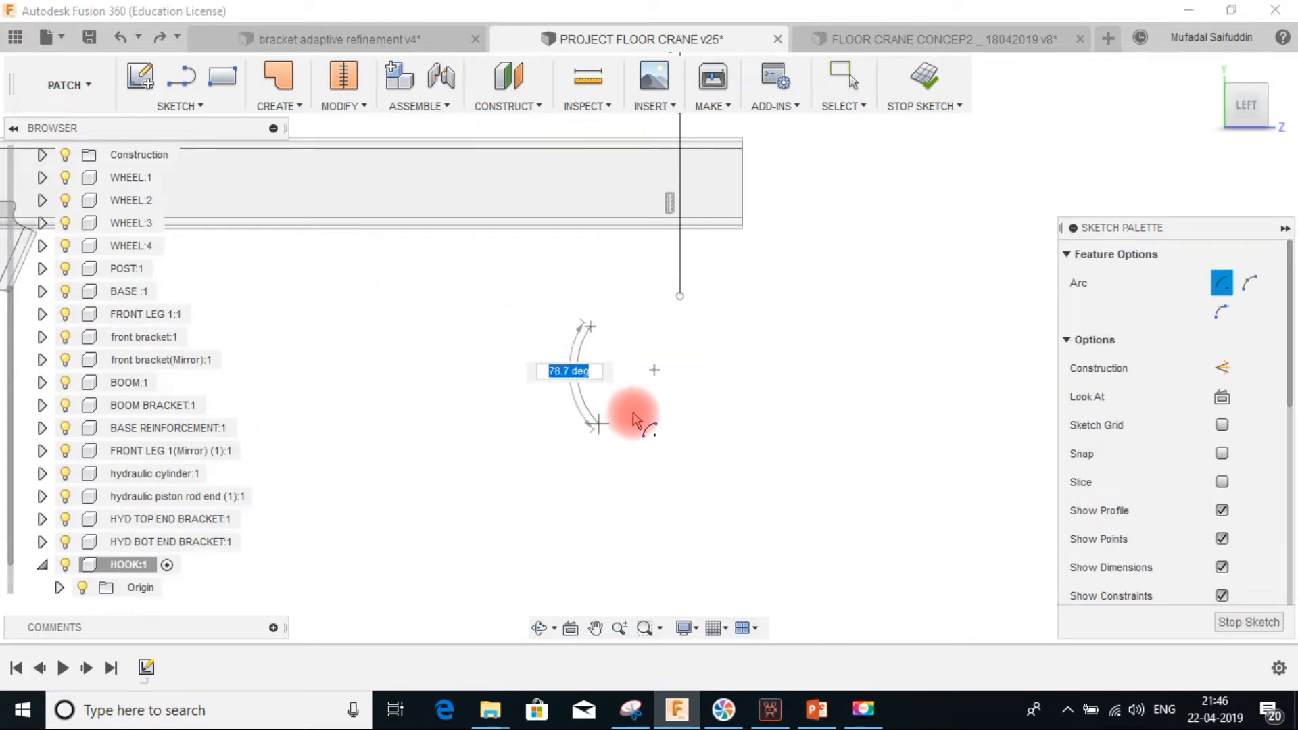
{"action": "left_click", "coordinate": [667, 427]}
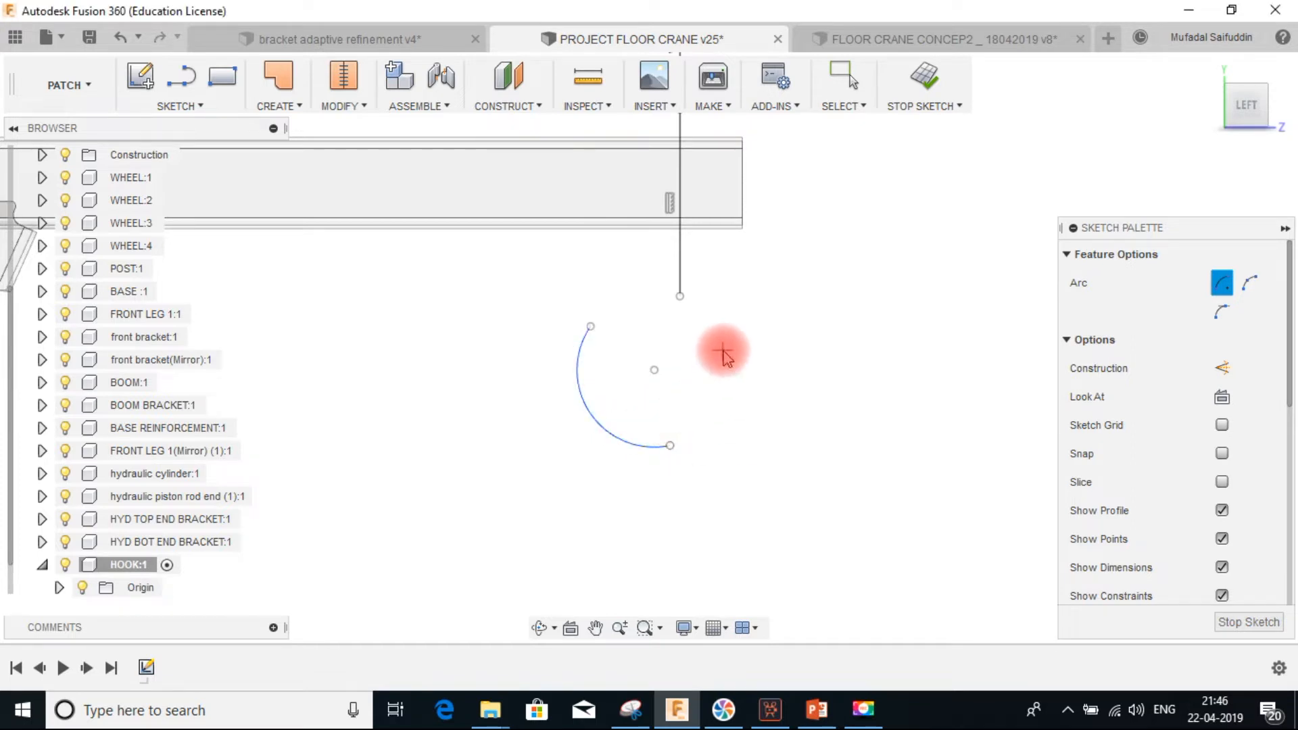
{"action": "key", "text": "Escape"}
Draw a three-point arc from the large arc's upper end to the vertical line's lower end, then undo it
{"action": "left_click", "coordinate": [190, 106]}
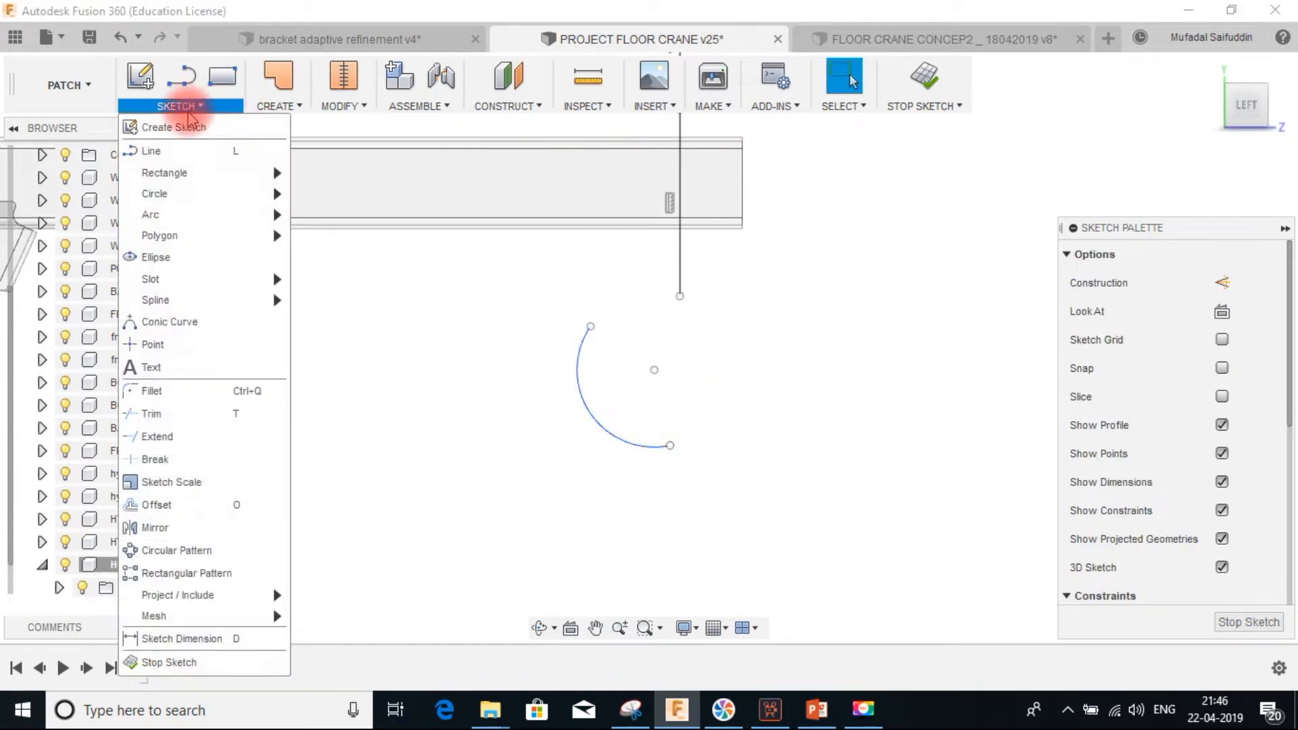
{"action": "mouse_move", "coordinate": [189, 215]}
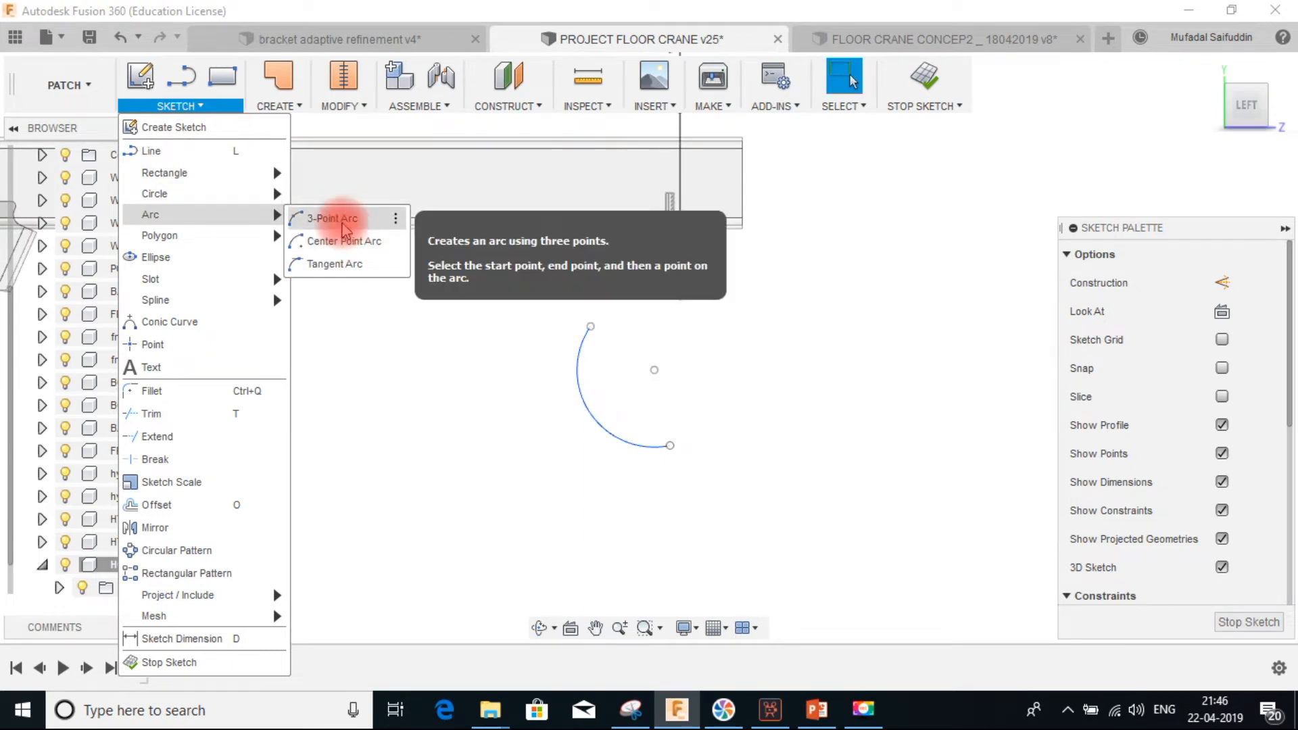
{"action": "left_click", "coordinate": [347, 225]}
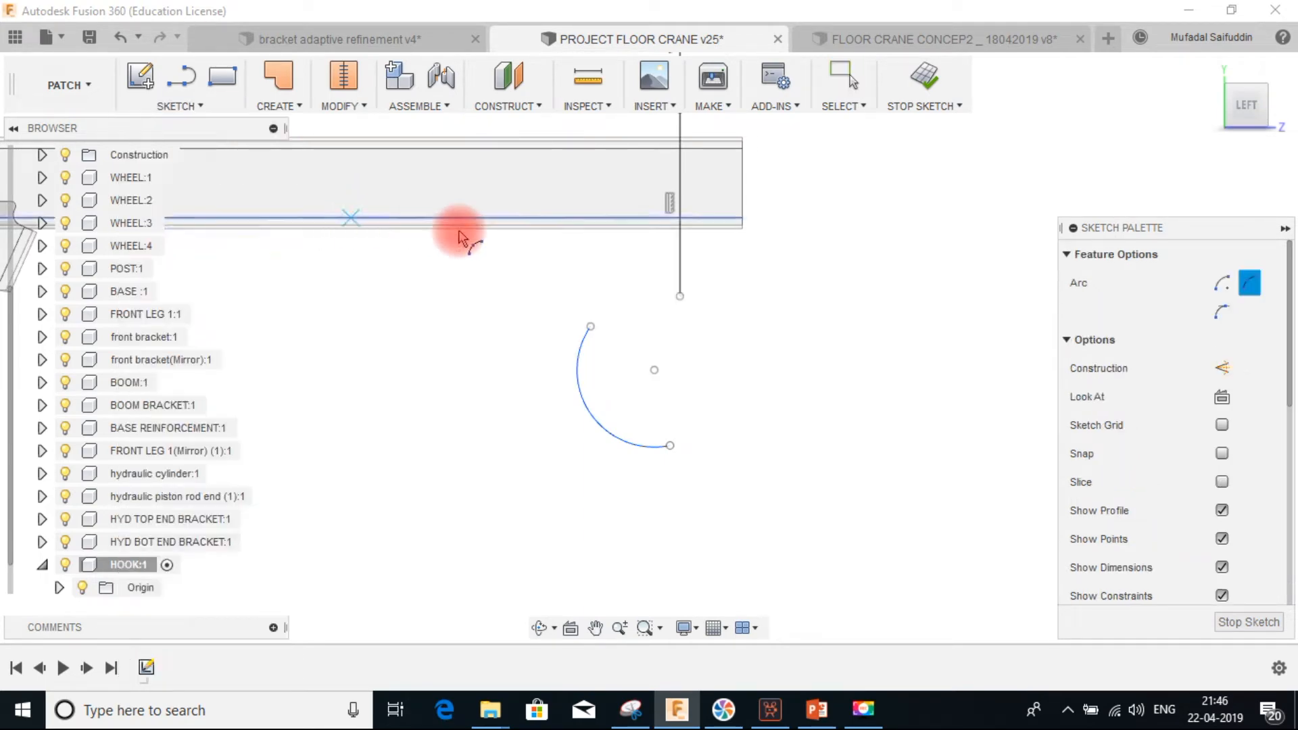
{"action": "left_click", "coordinate": [602, 330]}
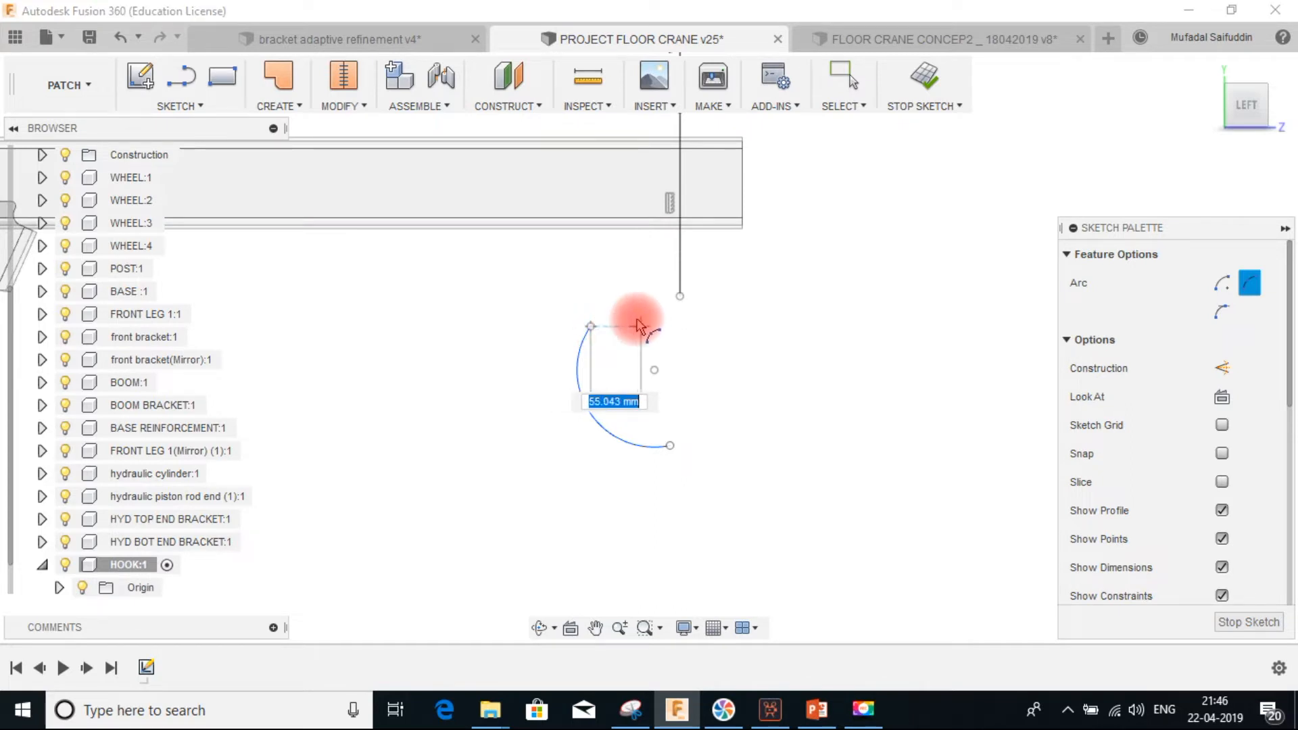
{"action": "left_click", "coordinate": [679, 296]}
{"action": "left_click", "coordinate": [656, 314]}
{"action": "key", "text": "Escape"}
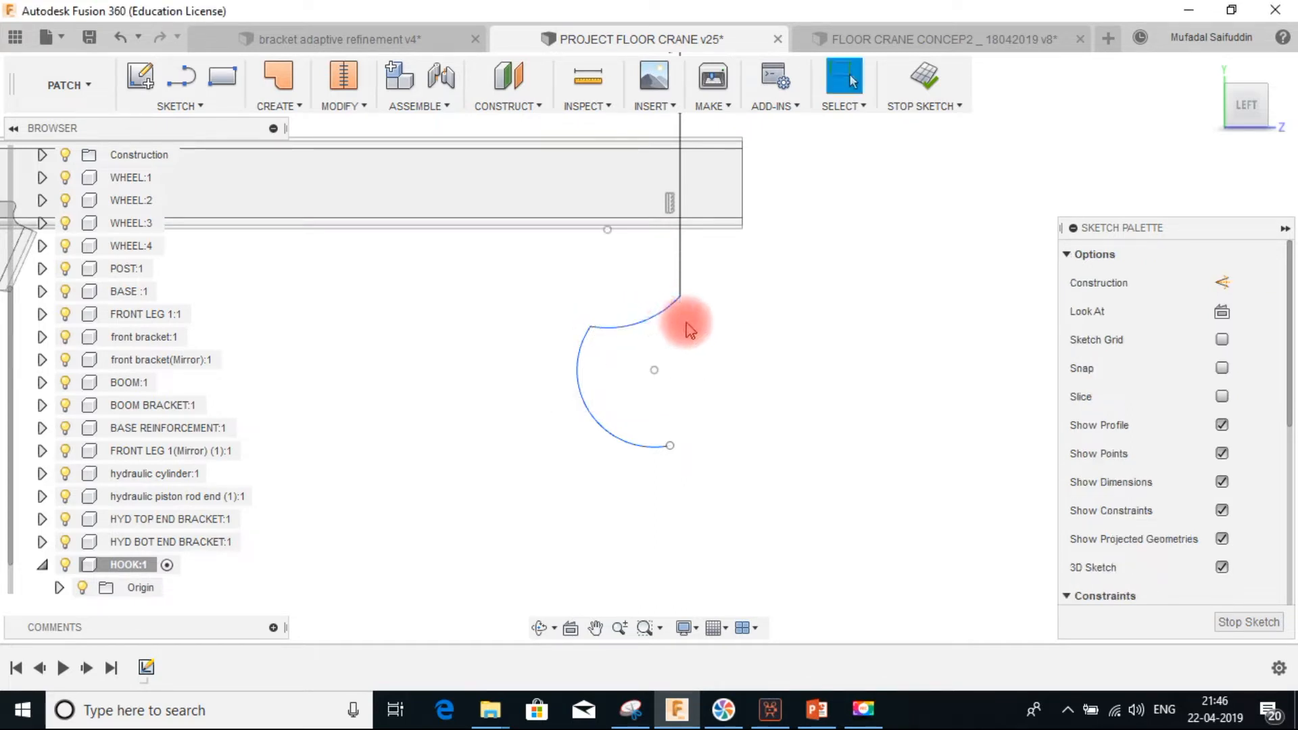
{"action": "key", "text": "ctrl+z"}
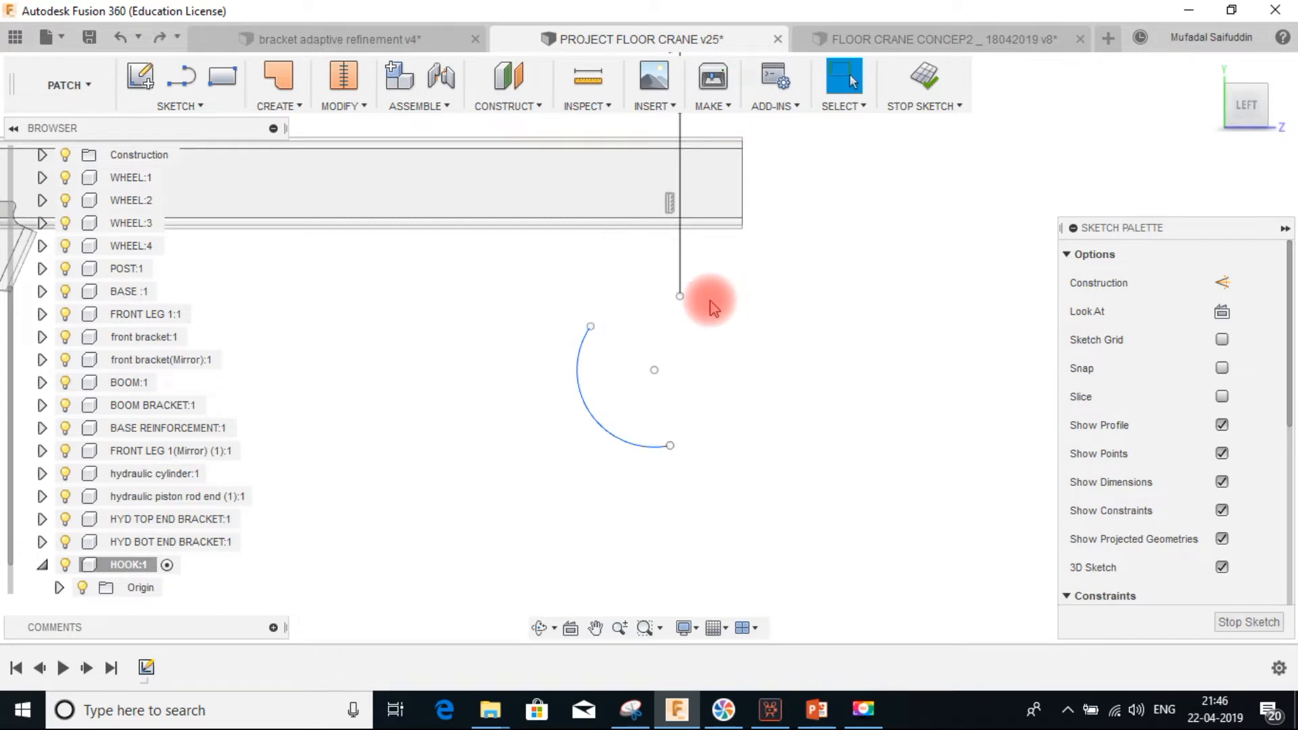
Draw a three-point arc joining the large arc's upper end to the vertical line's lower end
{"action": "left_click", "coordinate": [180, 105]}
{"action": "mouse_move", "coordinate": [202, 214]}
{"action": "left_click", "coordinate": [330, 215]}
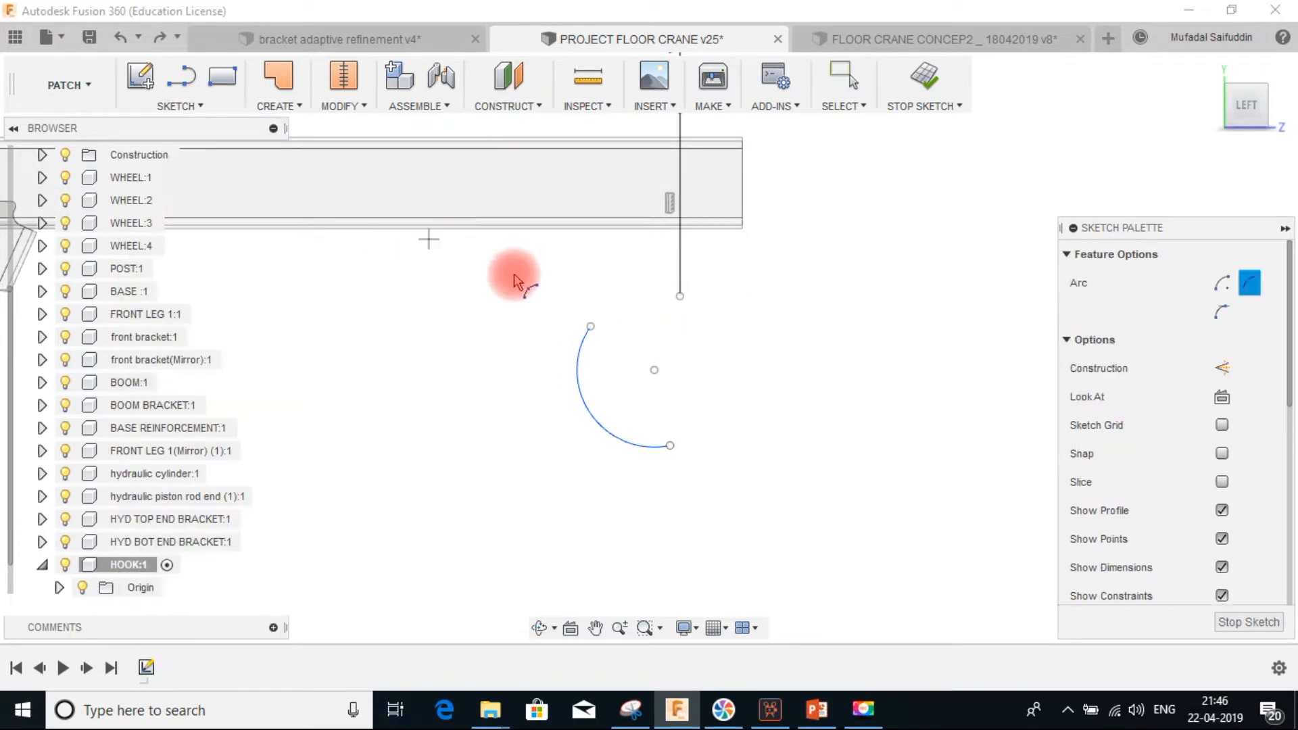
{"action": "left_click", "coordinate": [590, 328]}
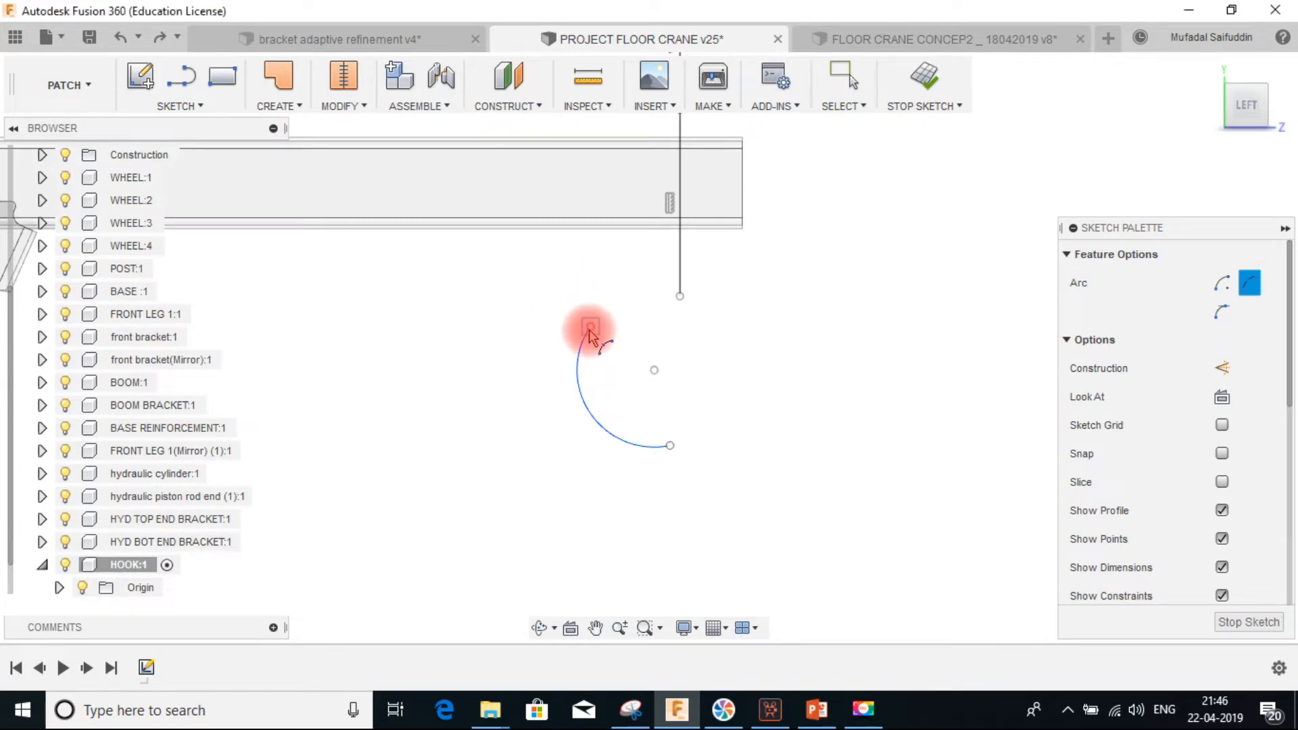
{"action": "left_click", "coordinate": [679, 299]}
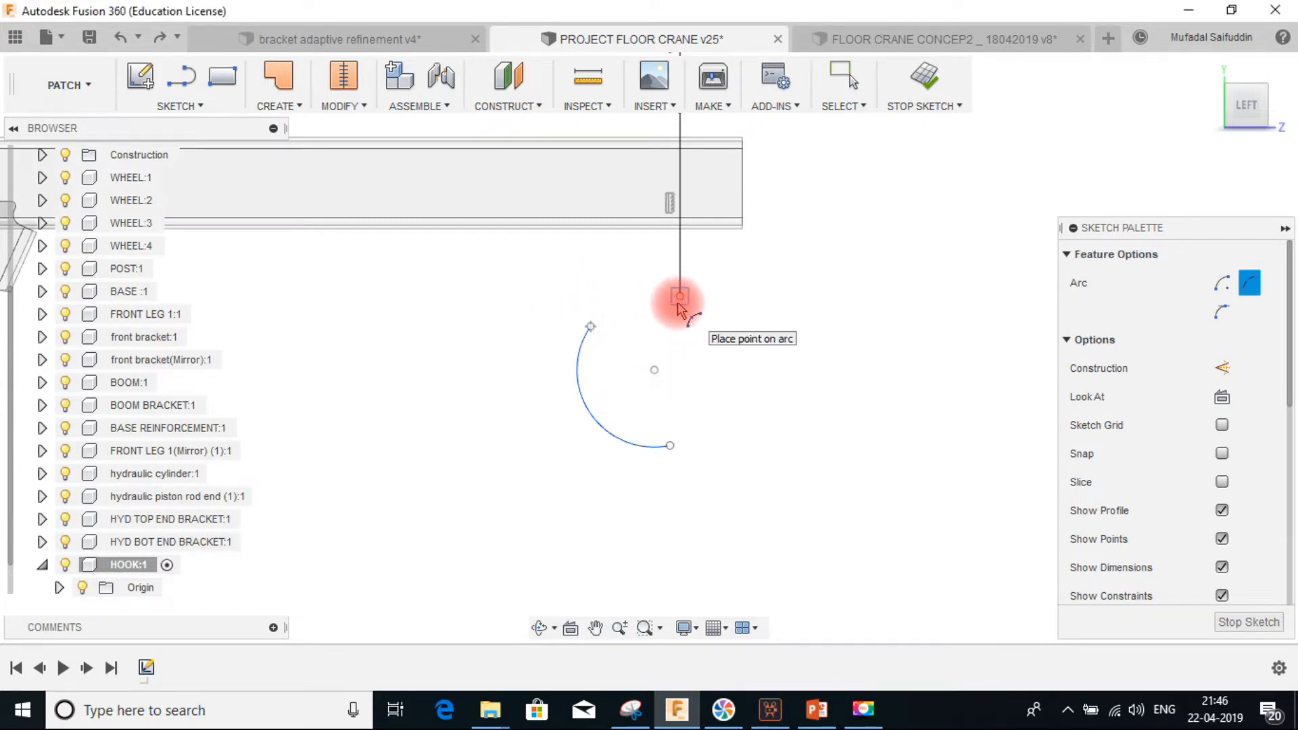
{"action": "left_click", "coordinate": [651, 338]}
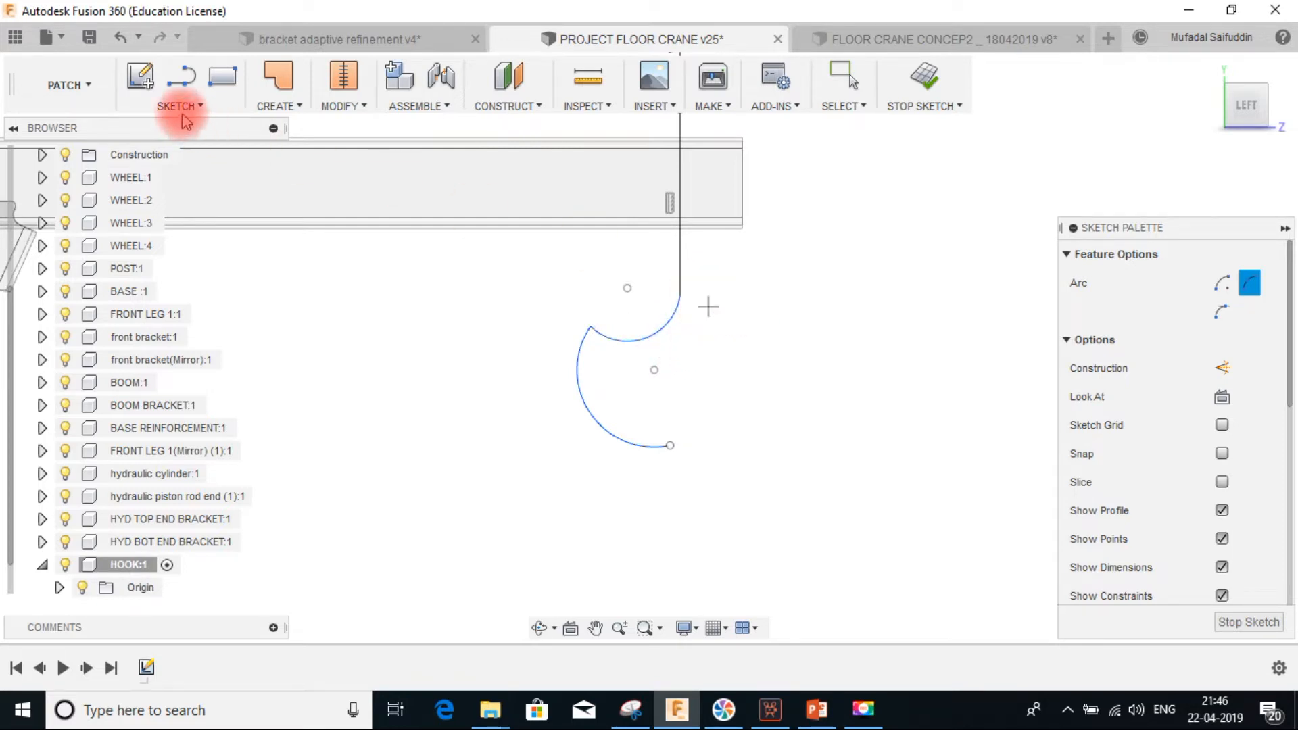
{"action": "key", "text": "Escape"}
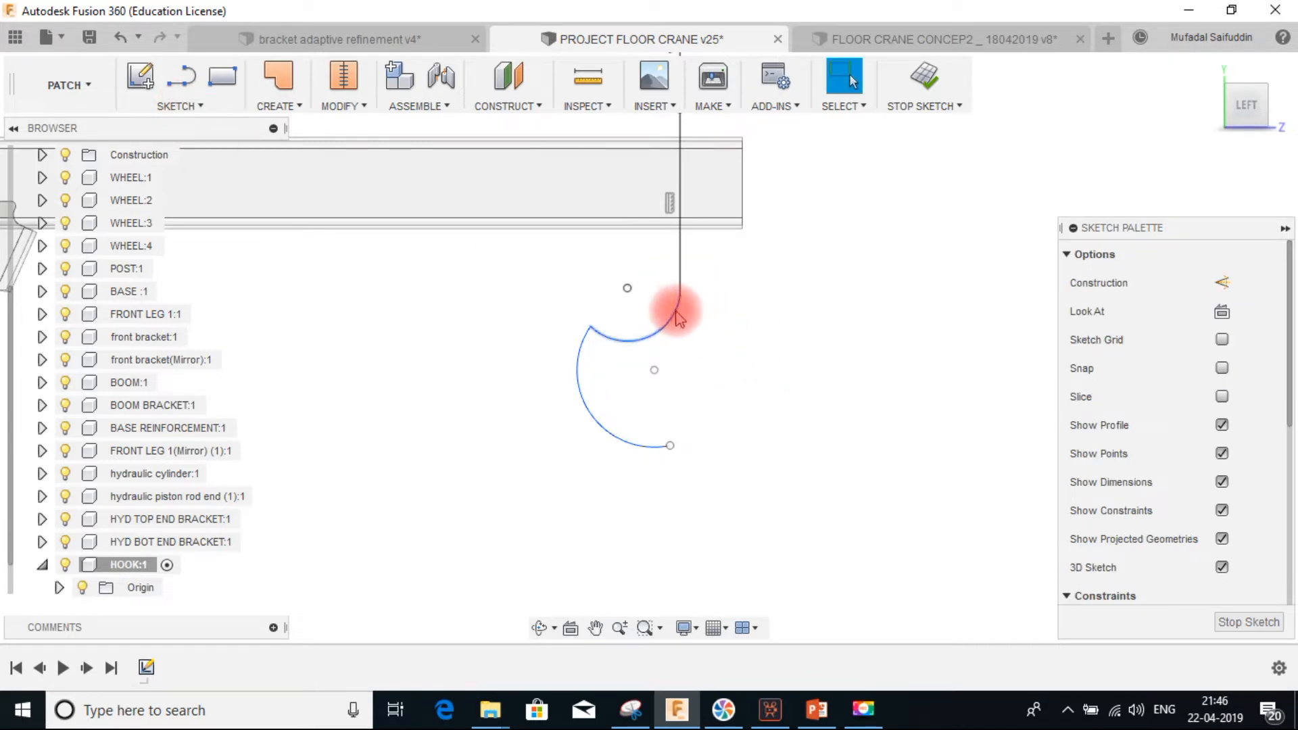
Constrain the small arc tangent to the vertical line
{"action": "left_click", "coordinate": [680, 274]}
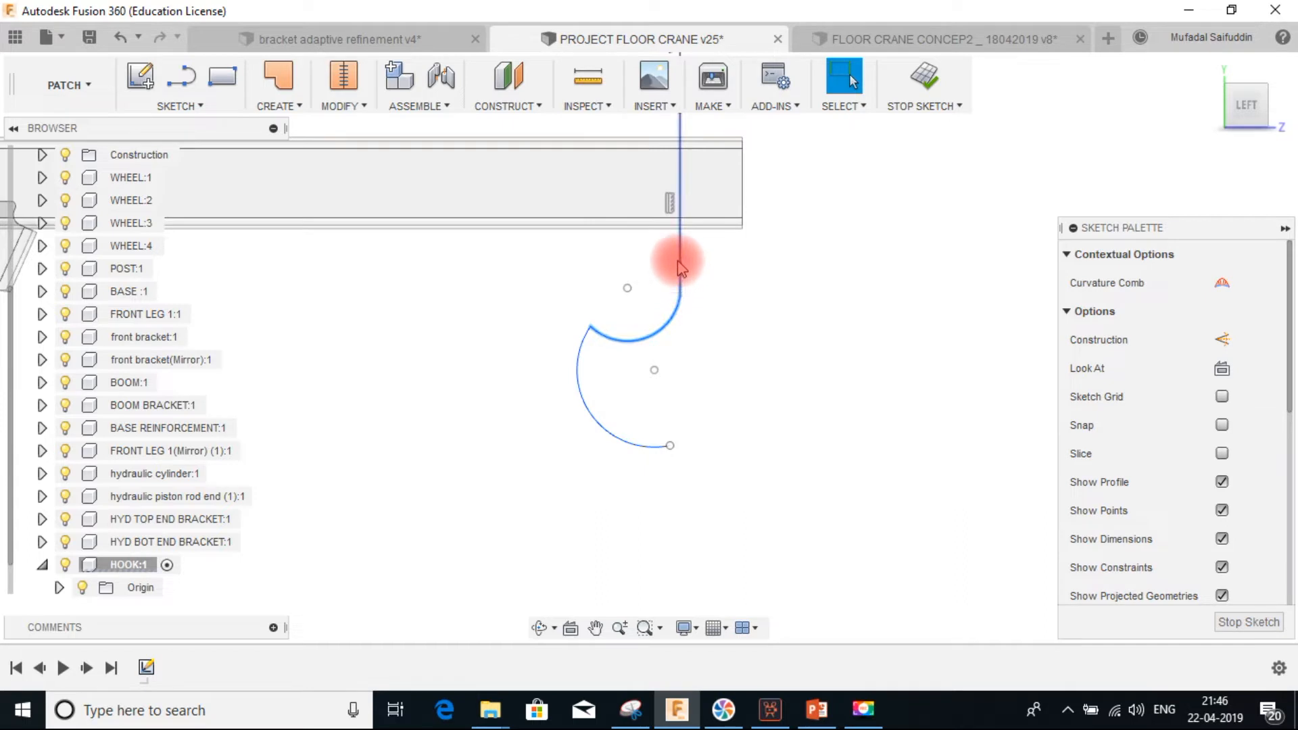
{"action": "left_click", "coordinate": [718, 294]}
{"action": "left_click", "coordinate": [671, 330]}
{"action": "left_click", "coordinate": [682, 286], "text": "ctrl"}
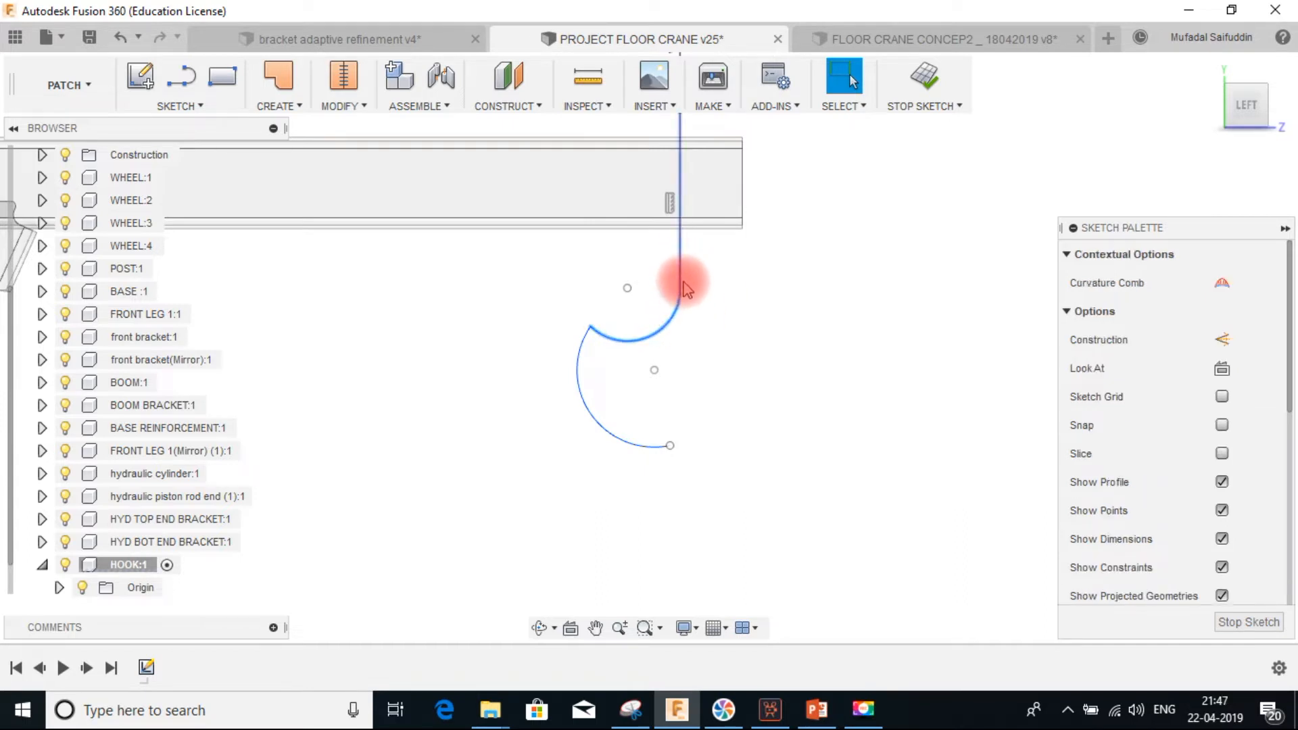
{"action": "scroll", "coordinate": [1189, 459], "scroll_direction": "down", "scroll_amount": 5}
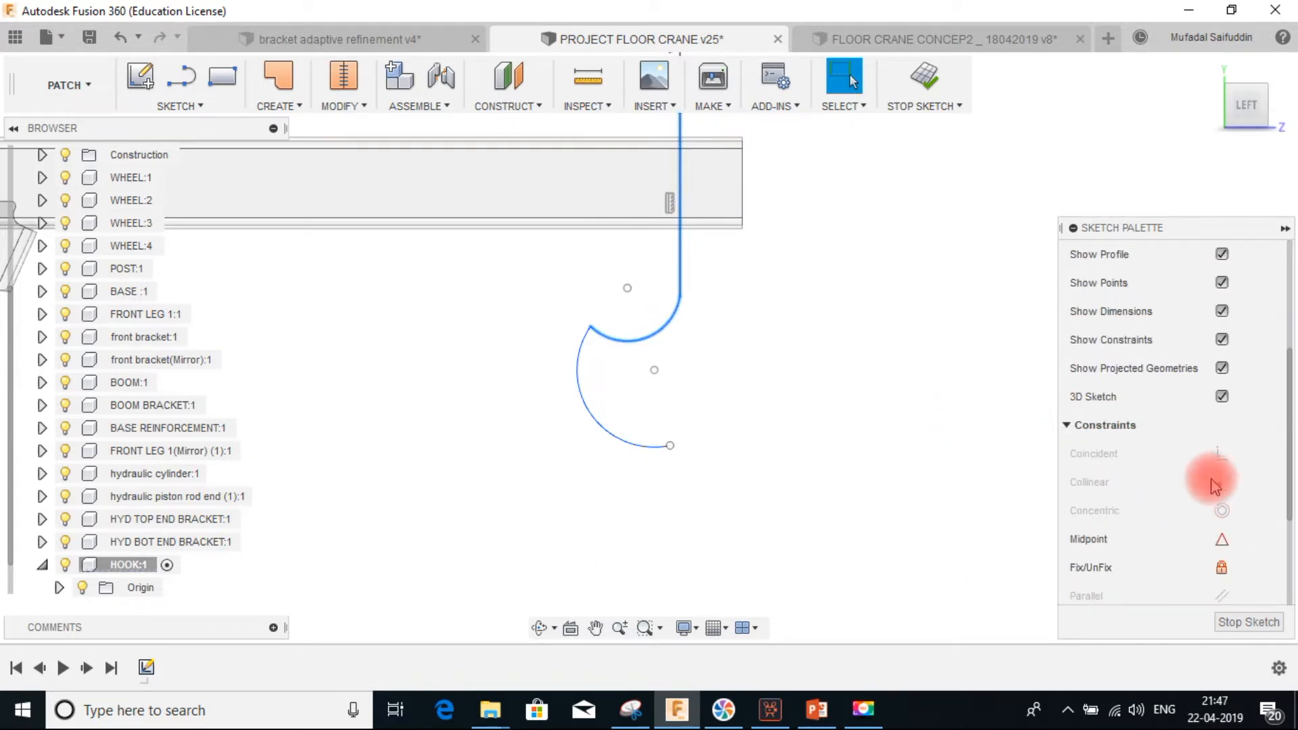
{"action": "scroll", "coordinate": [1236, 524], "scroll_direction": "down", "scroll_amount": 4}
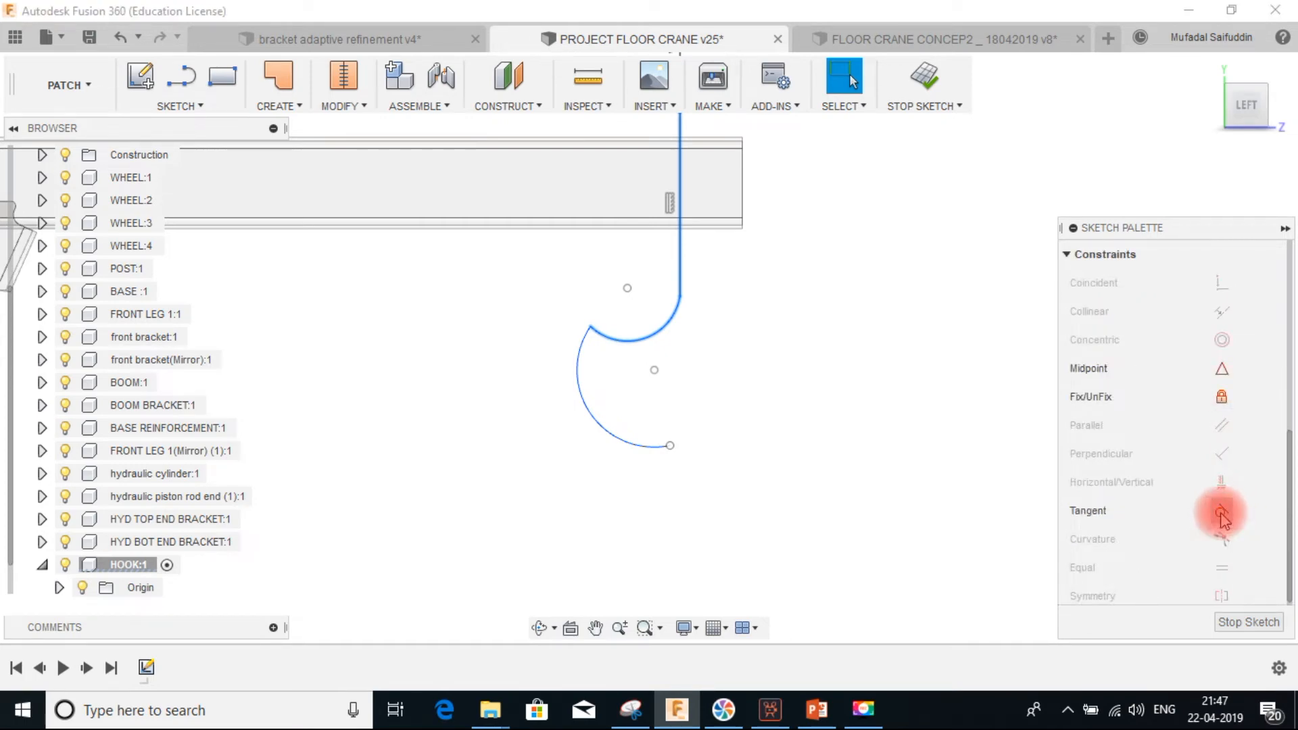
{"action": "left_click", "coordinate": [1221, 514]}
Try to constrain the small arc to the large arc
{"action": "left_click", "coordinate": [620, 350]}
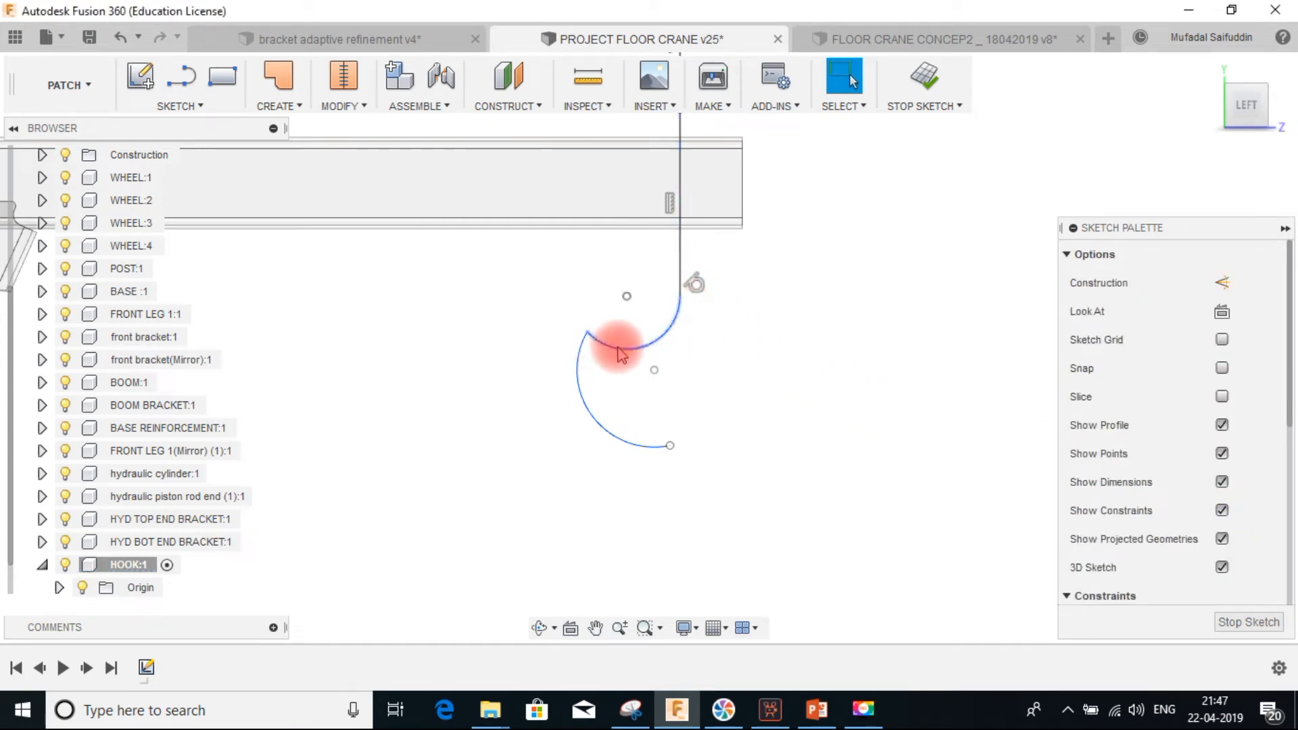
{"action": "left_click", "coordinate": [579, 356]}
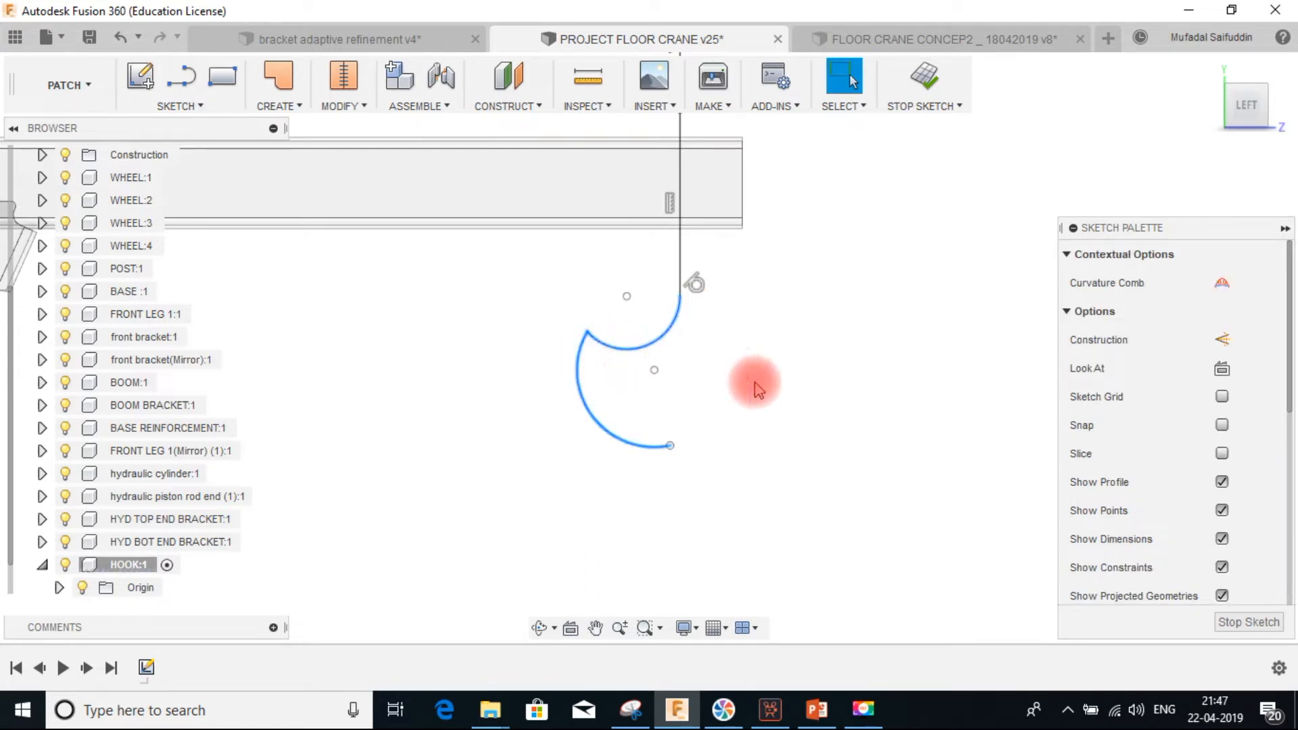
{"action": "scroll", "coordinate": [1221, 482], "scroll_direction": "down", "scroll_amount": 5}
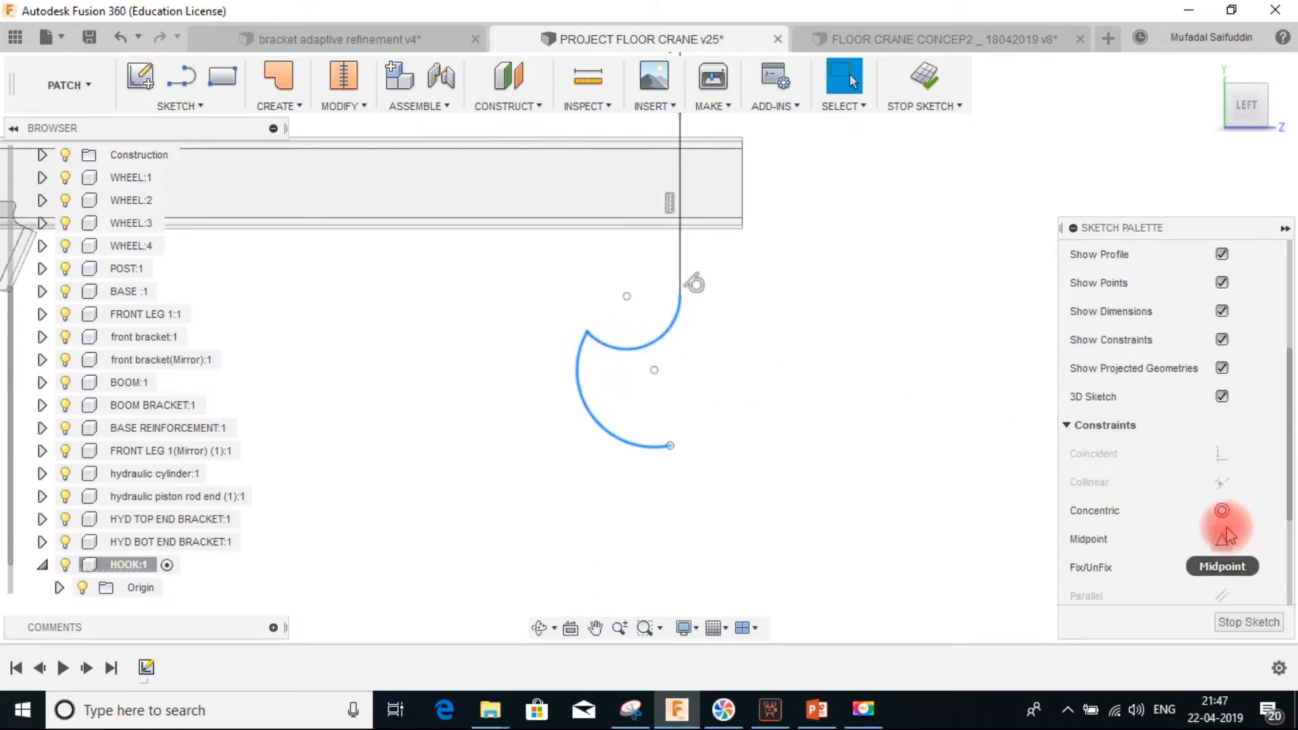
{"action": "left_click", "coordinate": [1221, 567]}
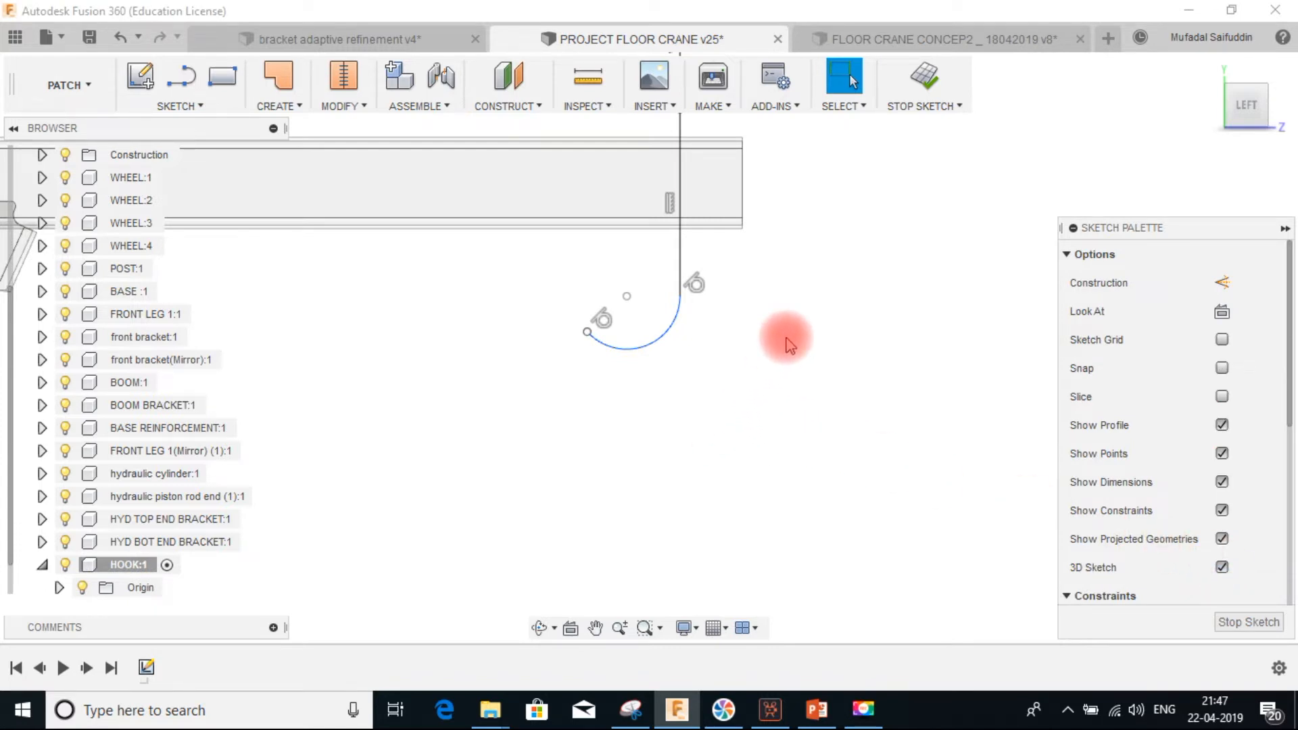
Dimension the large arc's radius as 50 mm
{"action": "key", "text": "d"}
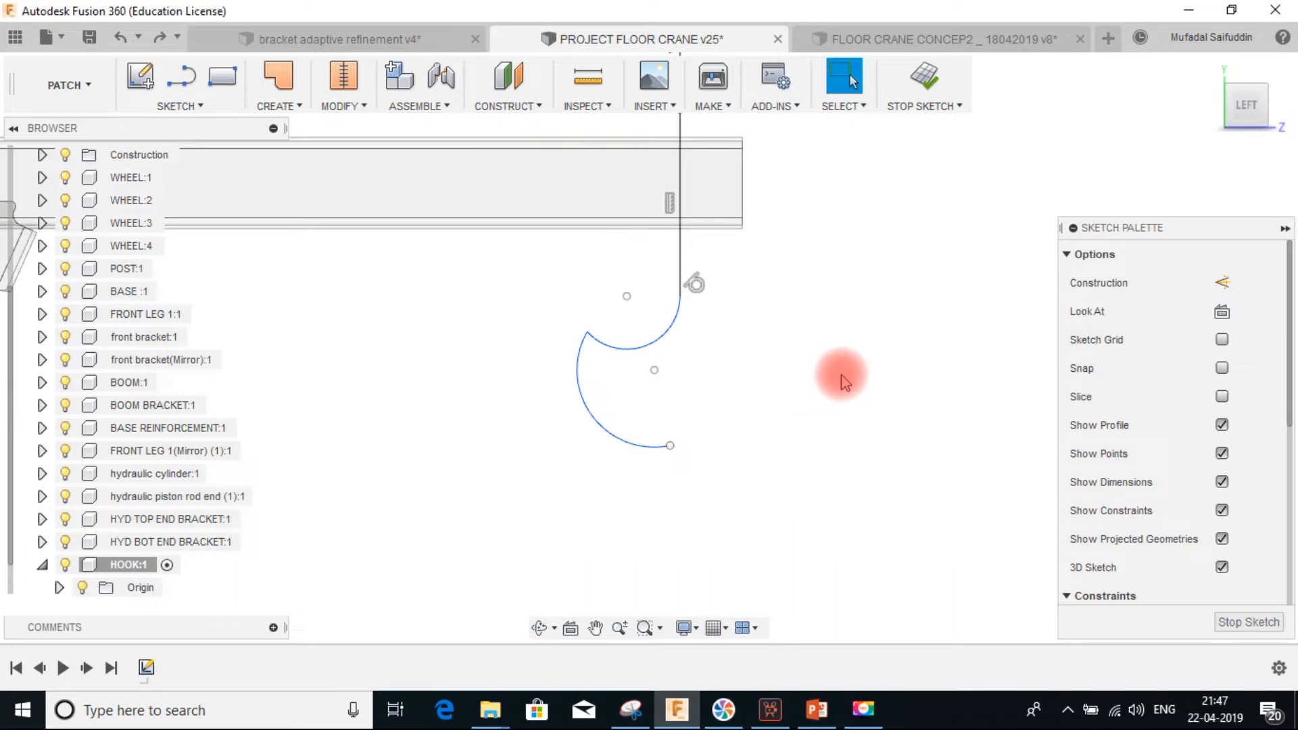
{"action": "left_click", "coordinate": [592, 419]}
{"action": "left_click", "coordinate": [557, 426]}
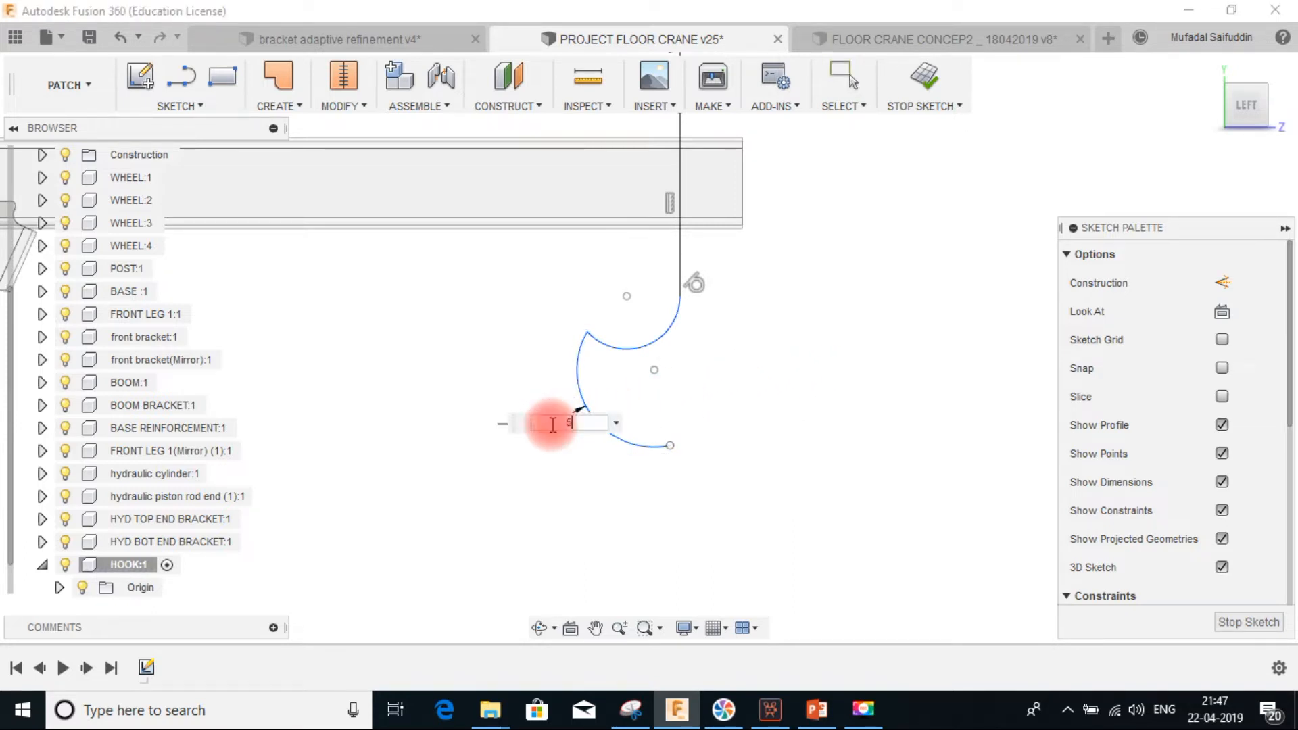
{"action": "type", "text": "50"}
{"action": "key", "text": "Return"}
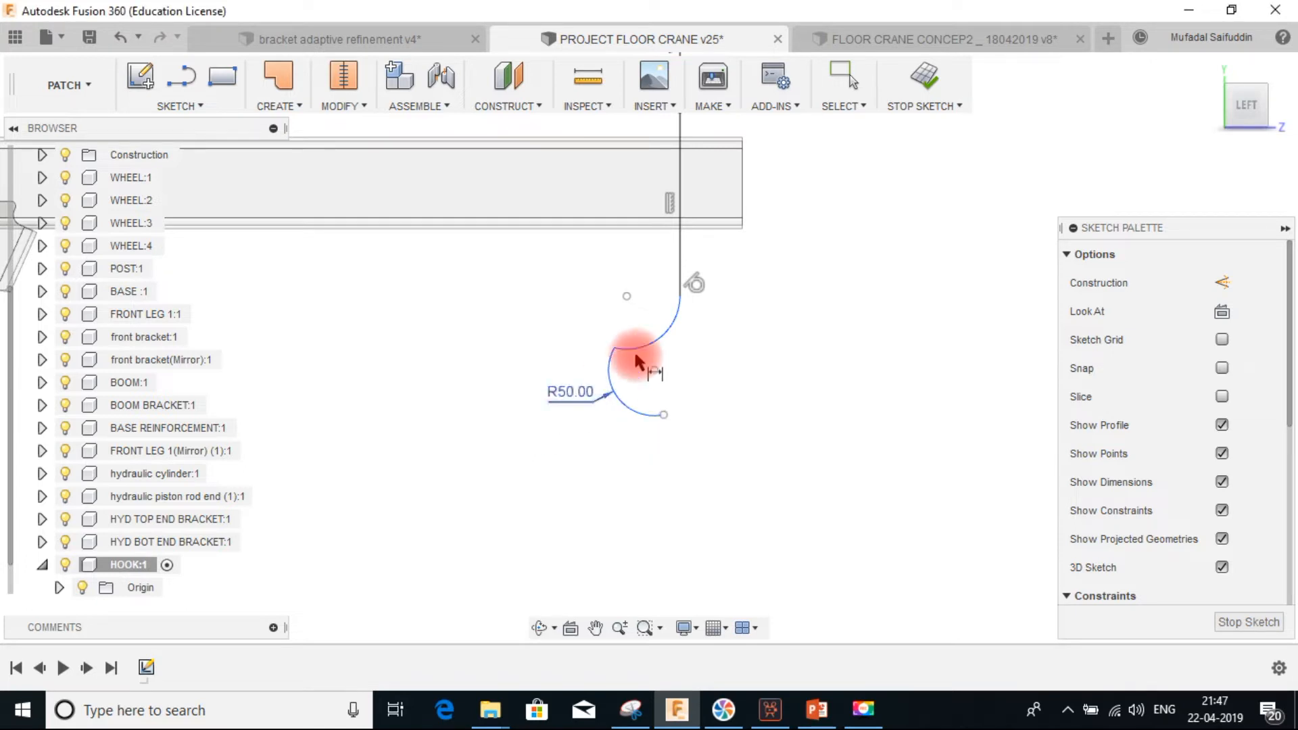
Dimension the vertical distance from the large arc's center to the boom's edge line as 120 mm
{"action": "left_click", "coordinate": [735, 229]}
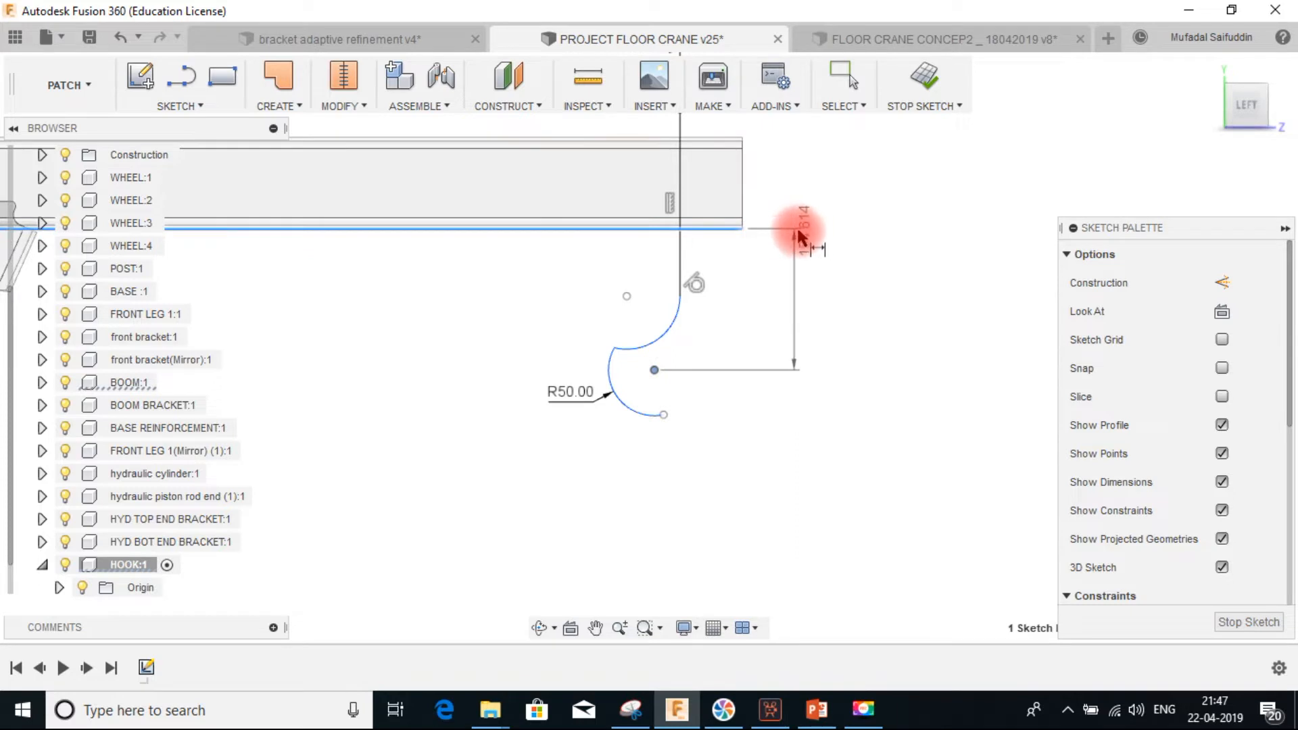
{"action": "left_click", "coordinate": [828, 231]}
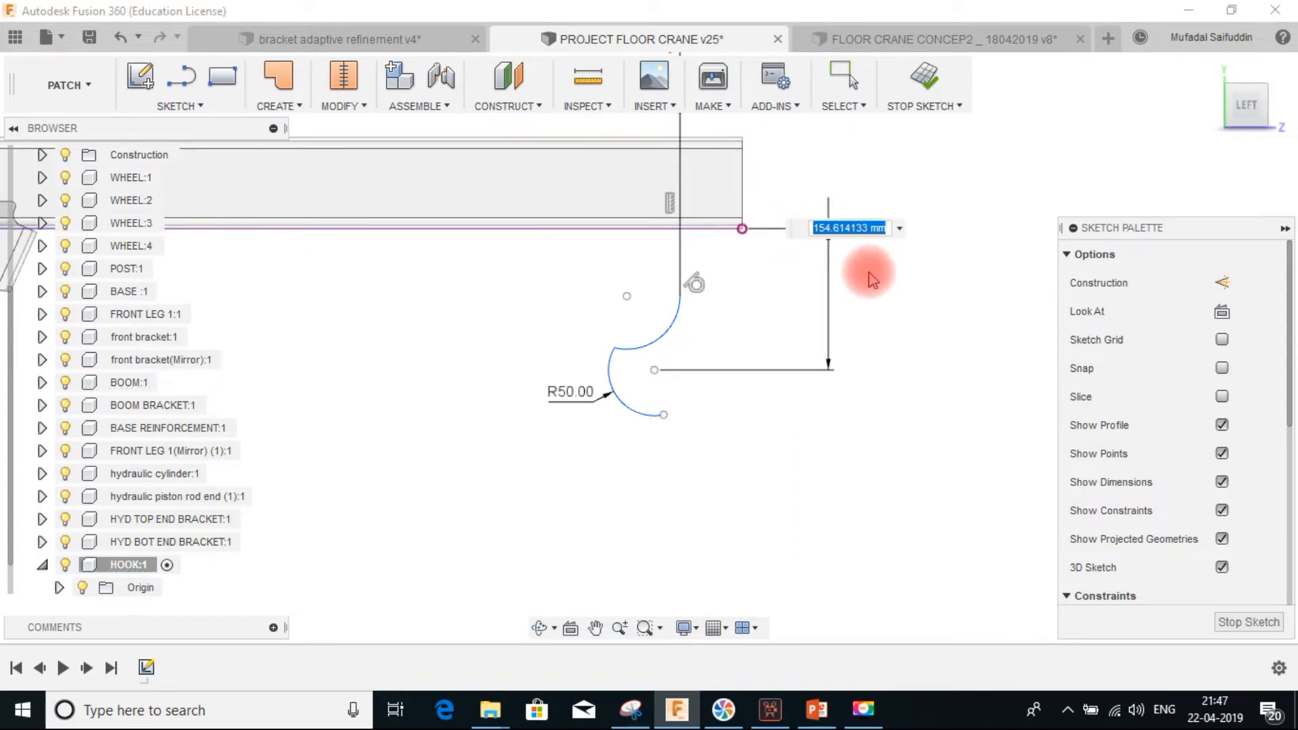
{"action": "key", "text": "Return"}
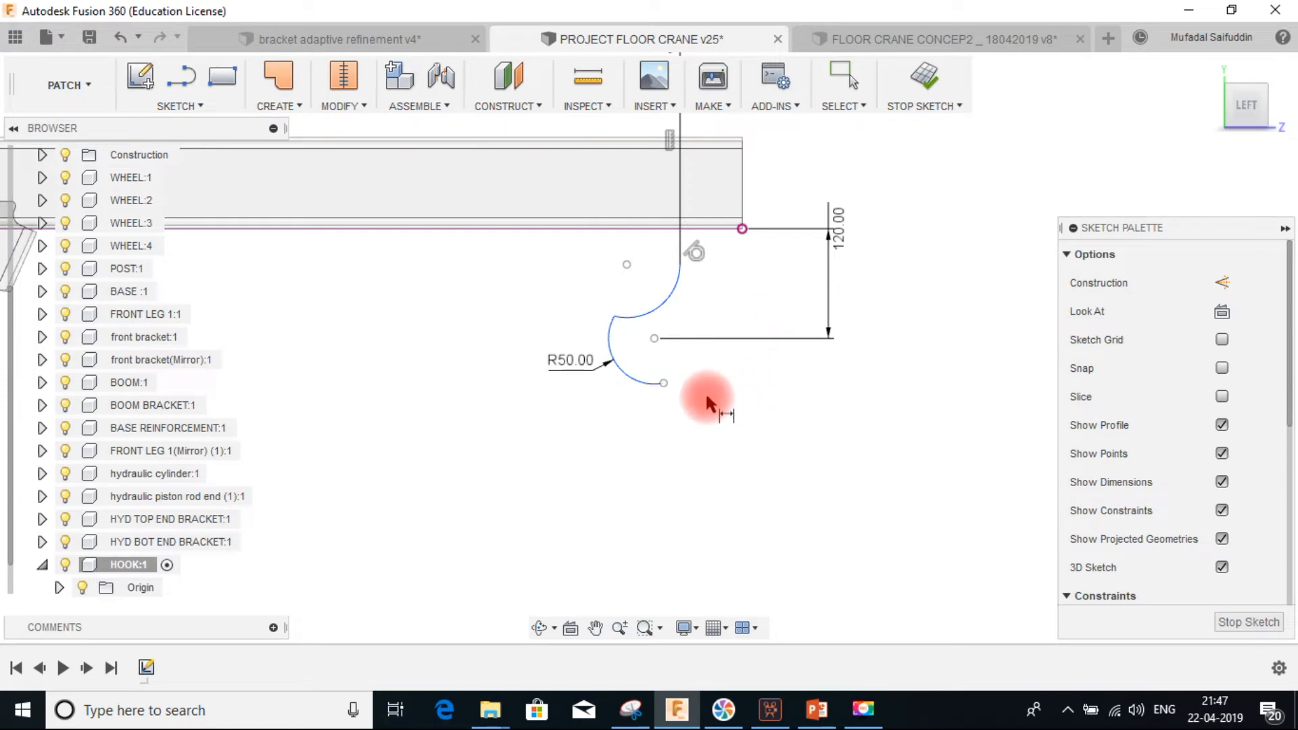
{"action": "key", "text": "Escape"}
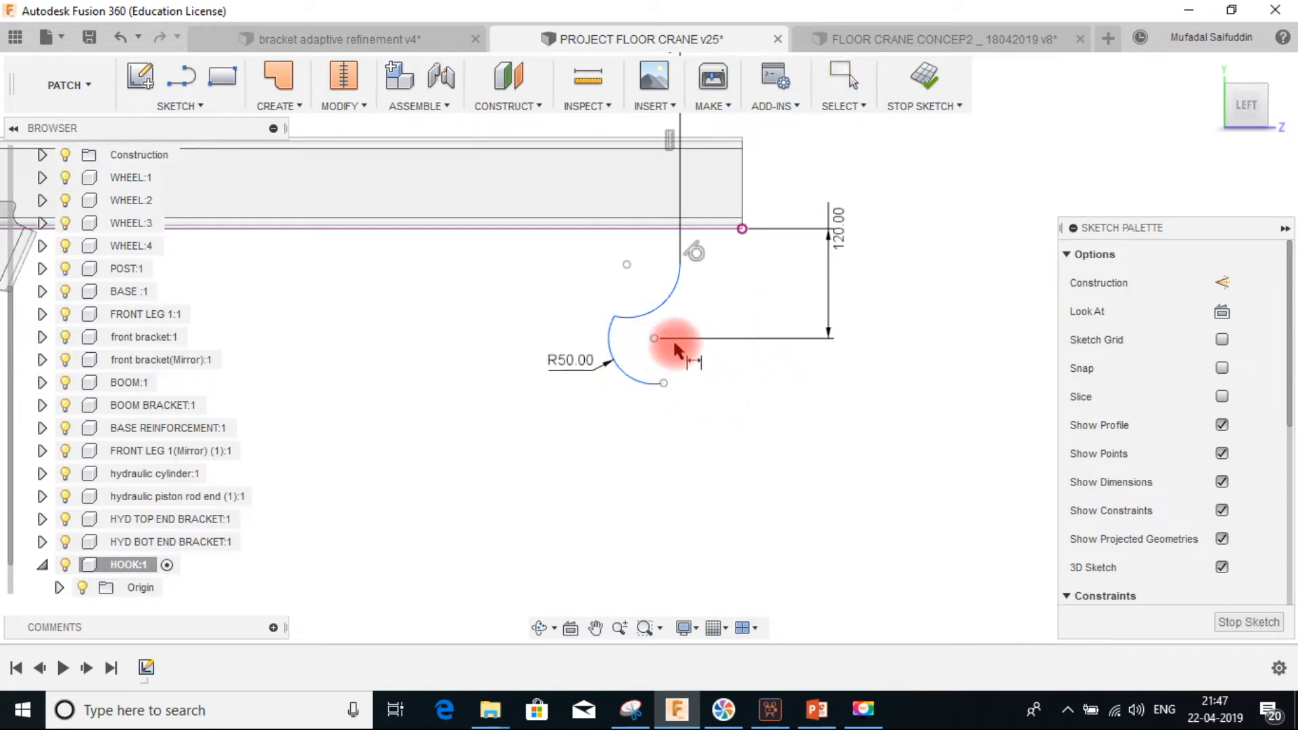
Dimension the horizontal offset between the large arc's center and the vertical line as 9 mm
{"action": "left_click", "coordinate": [654, 337]}
{"action": "left_click", "coordinate": [680, 219]}
{"action": "middle_click_drag", "start_coordinate": [683, 270], "coordinate": [672, 402]}
{"action": "left_click", "coordinate": [686, 209]}
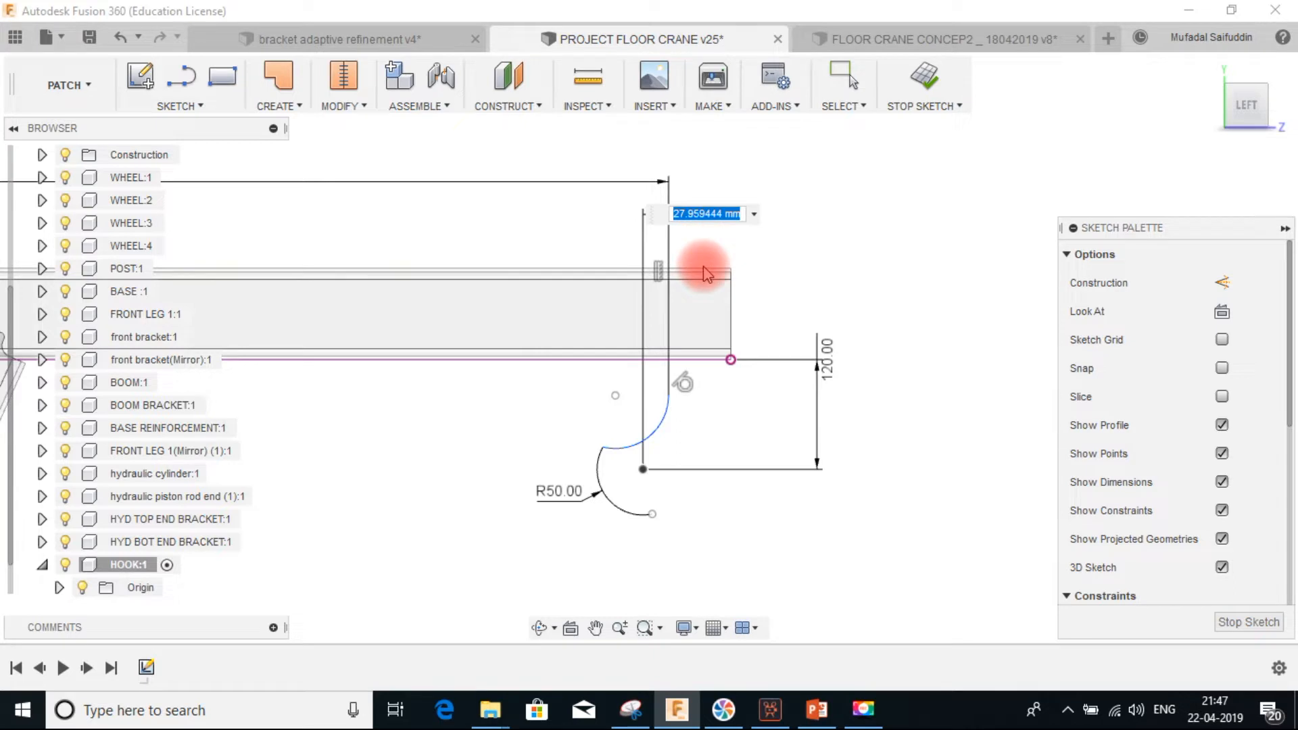
{"action": "left_click", "coordinate": [858, 327]}
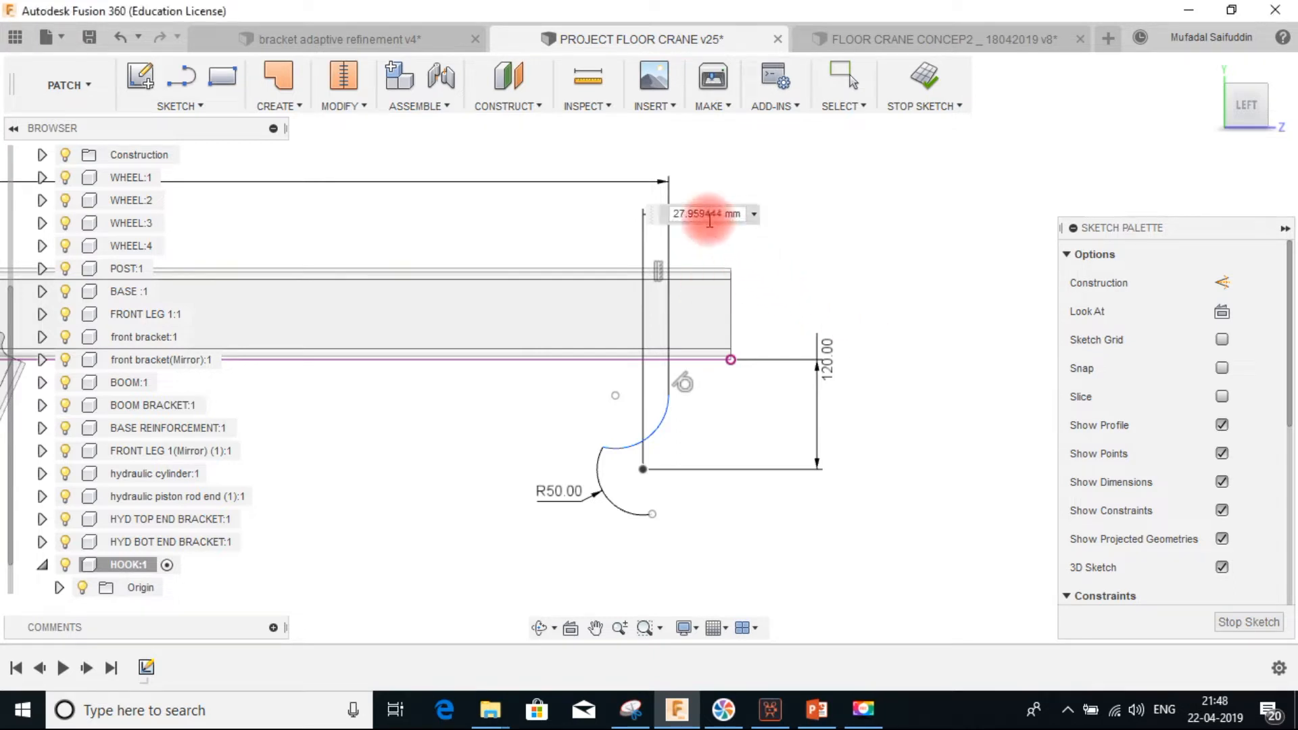
{"action": "left_click", "coordinate": [740, 215]}
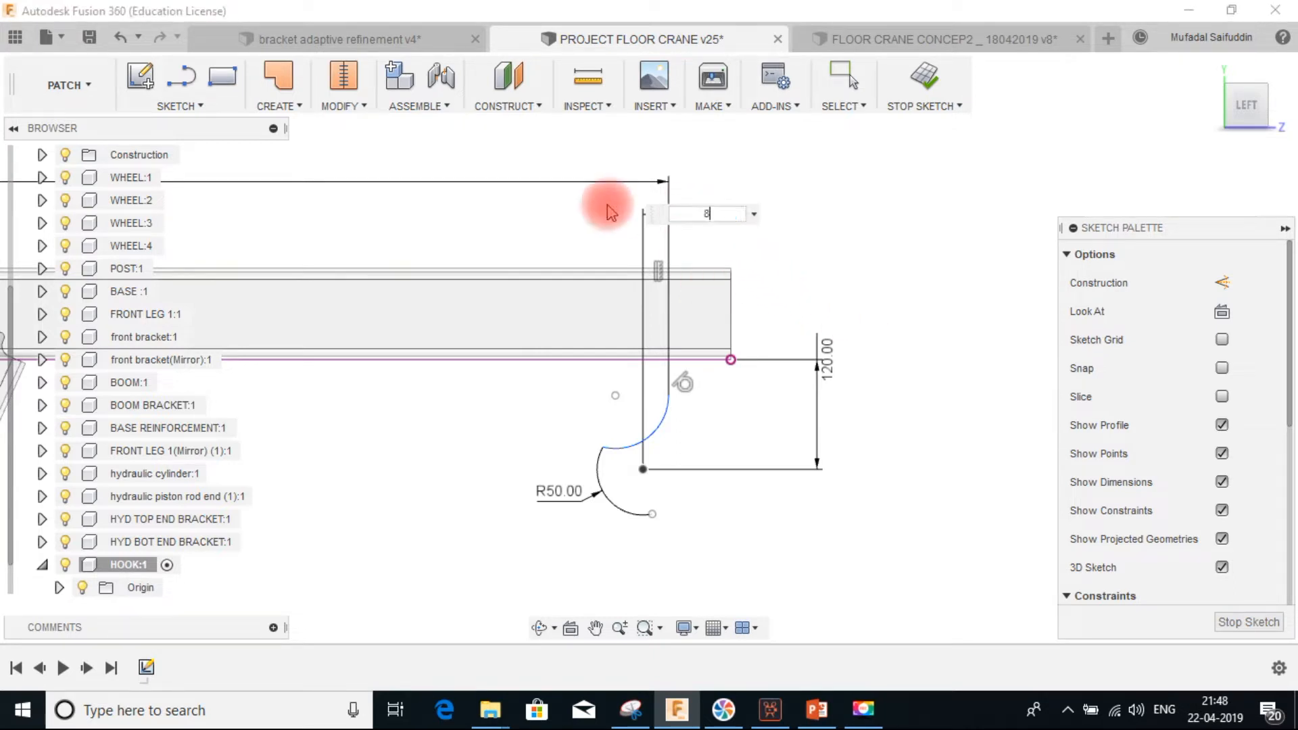
{"action": "key", "text": "Return"}
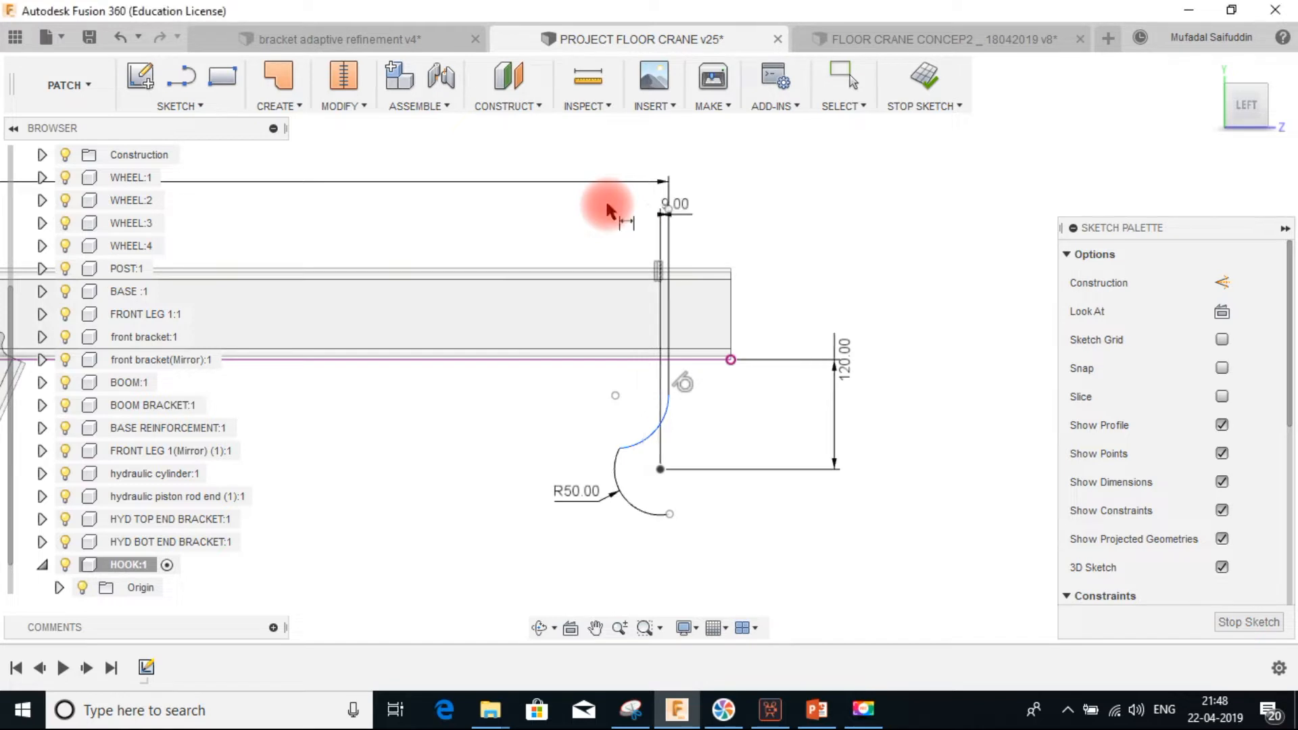
{"action": "key", "text": "Escape"}
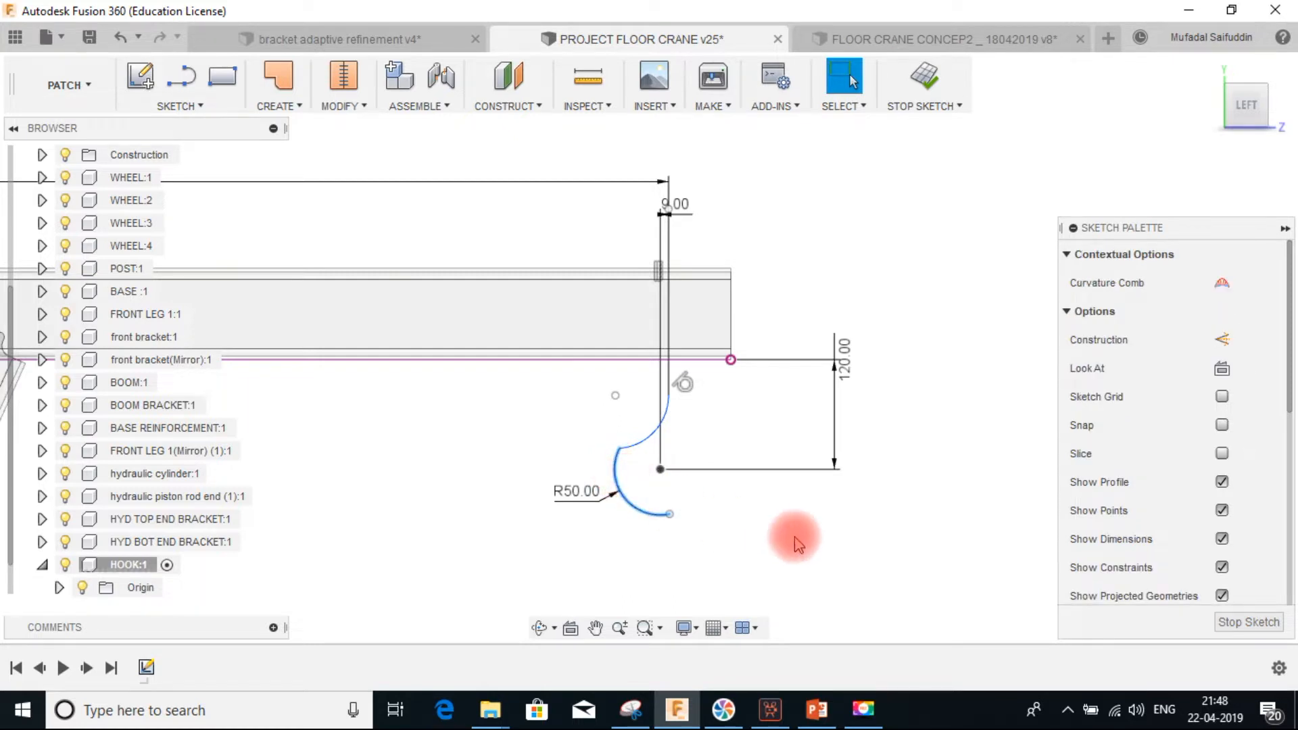
Constrain the small arc tangent to the large arc and drag its upper end toward the boom's edge line
{"action": "left_click", "coordinate": [644, 440]}
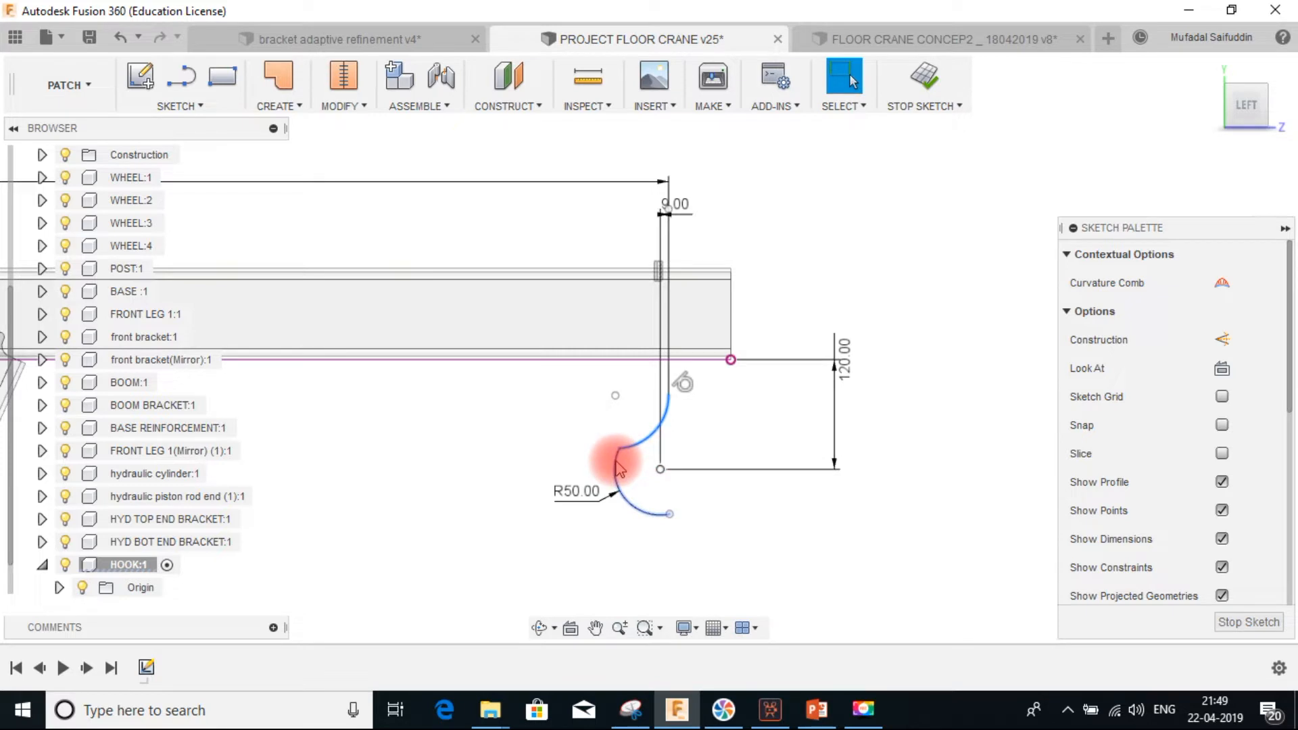
{"action": "left_click", "coordinate": [616, 462], "text": "ctrl"}
{"action": "left_click", "coordinate": [736, 503]}
{"action": "left_click", "coordinate": [641, 443]}
{"action": "left_click", "coordinate": [616, 464], "text": "ctrl"}
{"action": "scroll", "coordinate": [1170, 499], "scroll_direction": "down", "scroll_amount": 4}
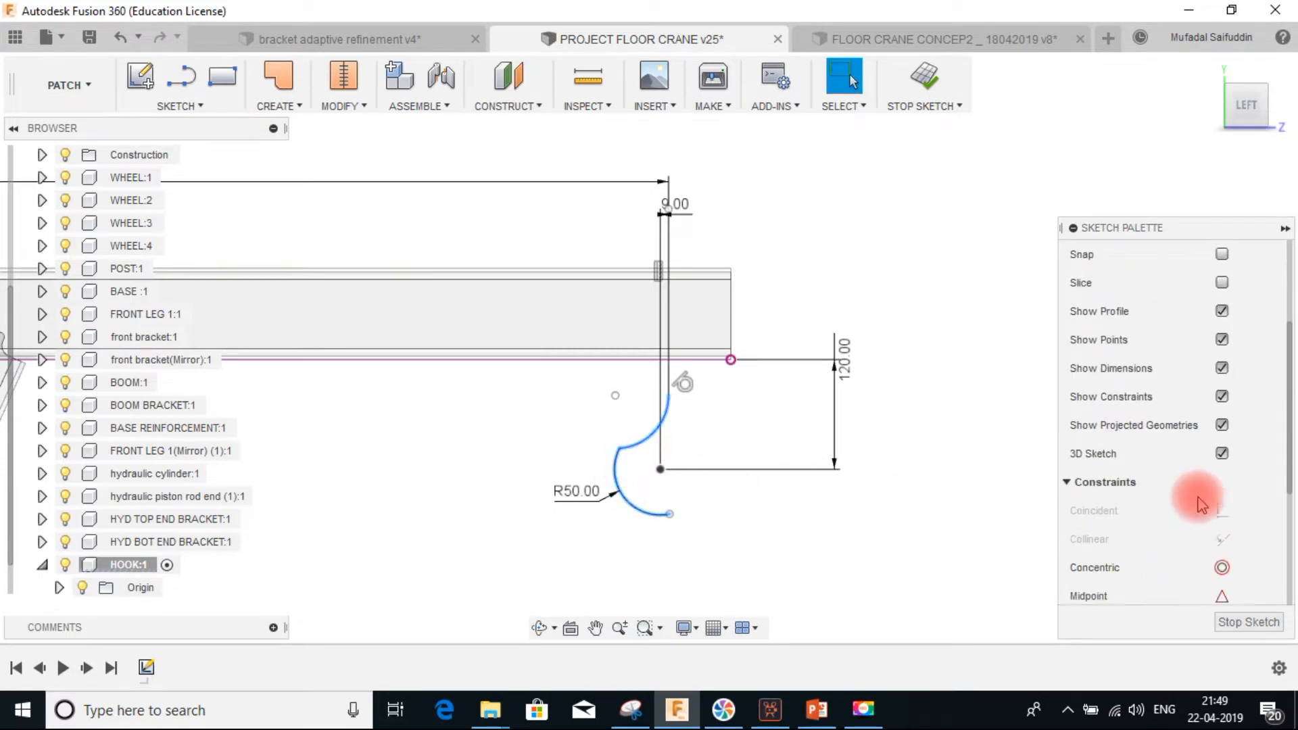
{"action": "scroll", "coordinate": [1229, 525], "scroll_direction": "down", "scroll_amount": 3}
{"action": "left_click", "coordinate": [1219, 571]}
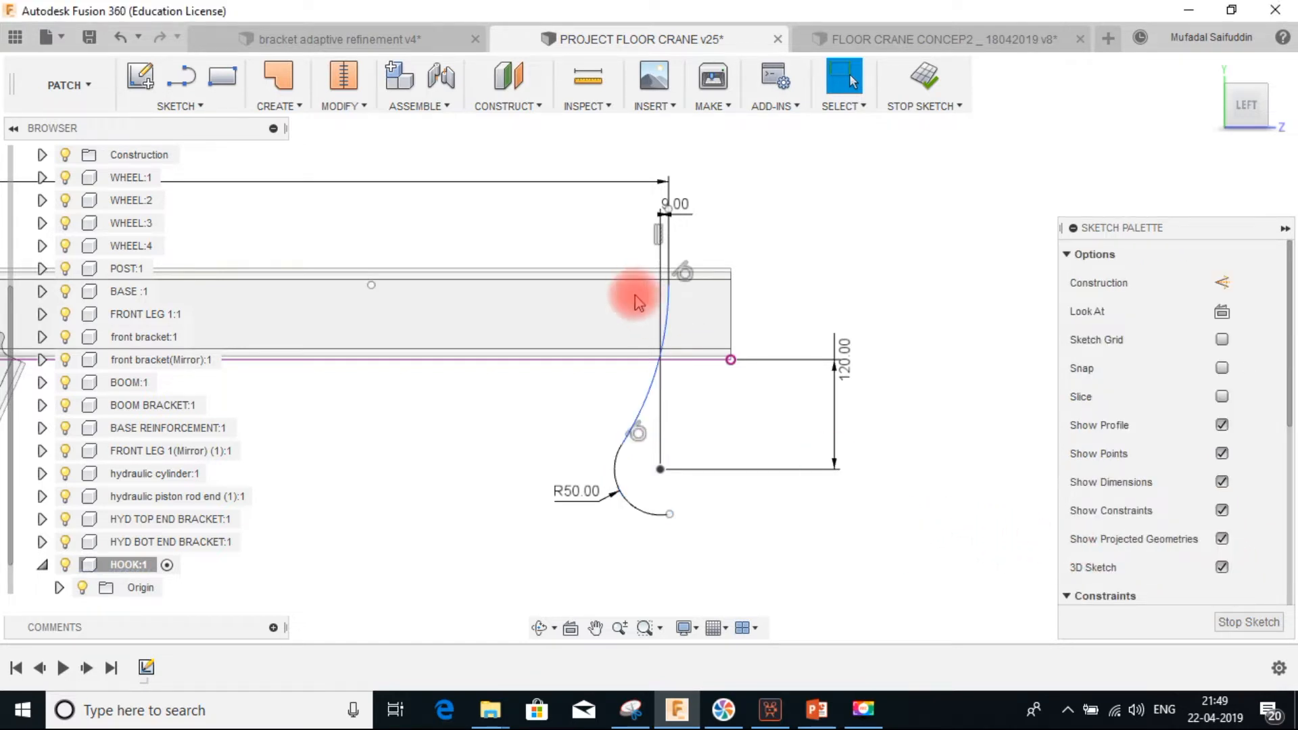
{"action": "left_click_drag", "start_coordinate": [672, 287], "coordinate": [673, 299]}
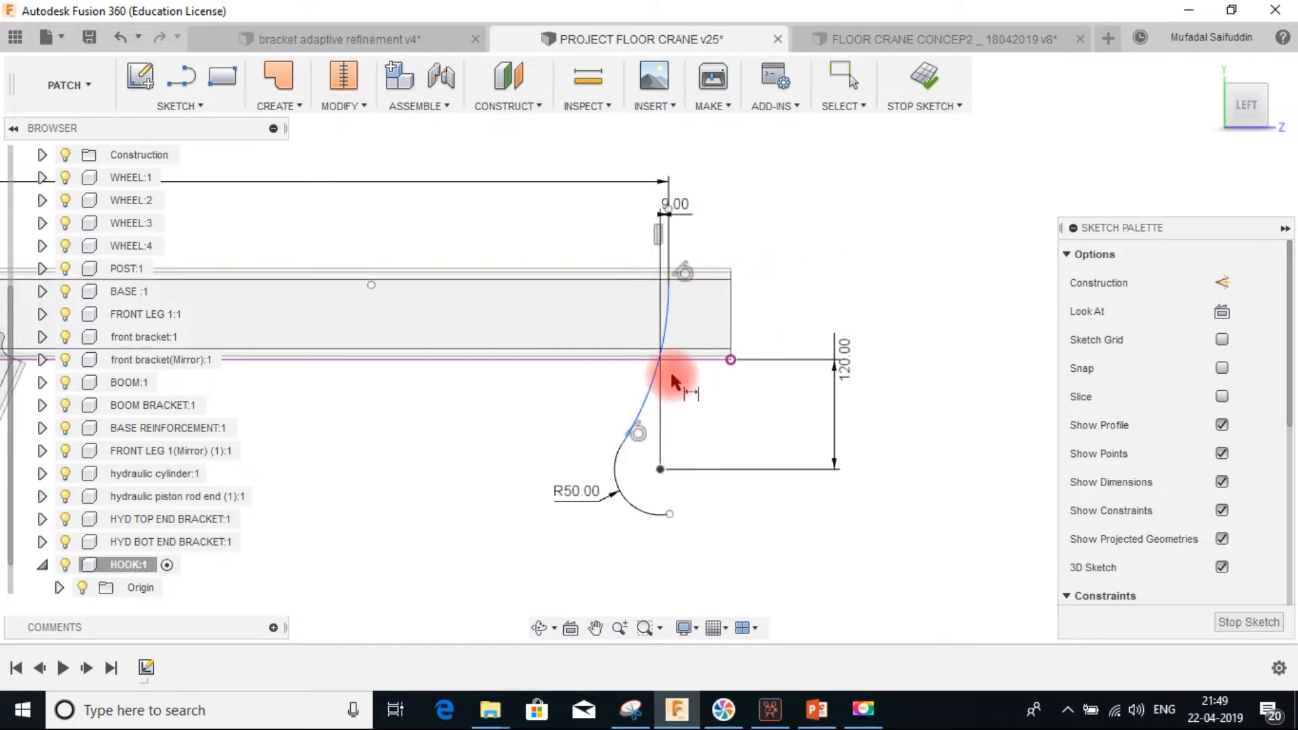
Dimension the upper small arc's radius as 50 mm
{"action": "left_click", "coordinate": [652, 380]}
{"action": "left_click", "coordinate": [642, 383]}
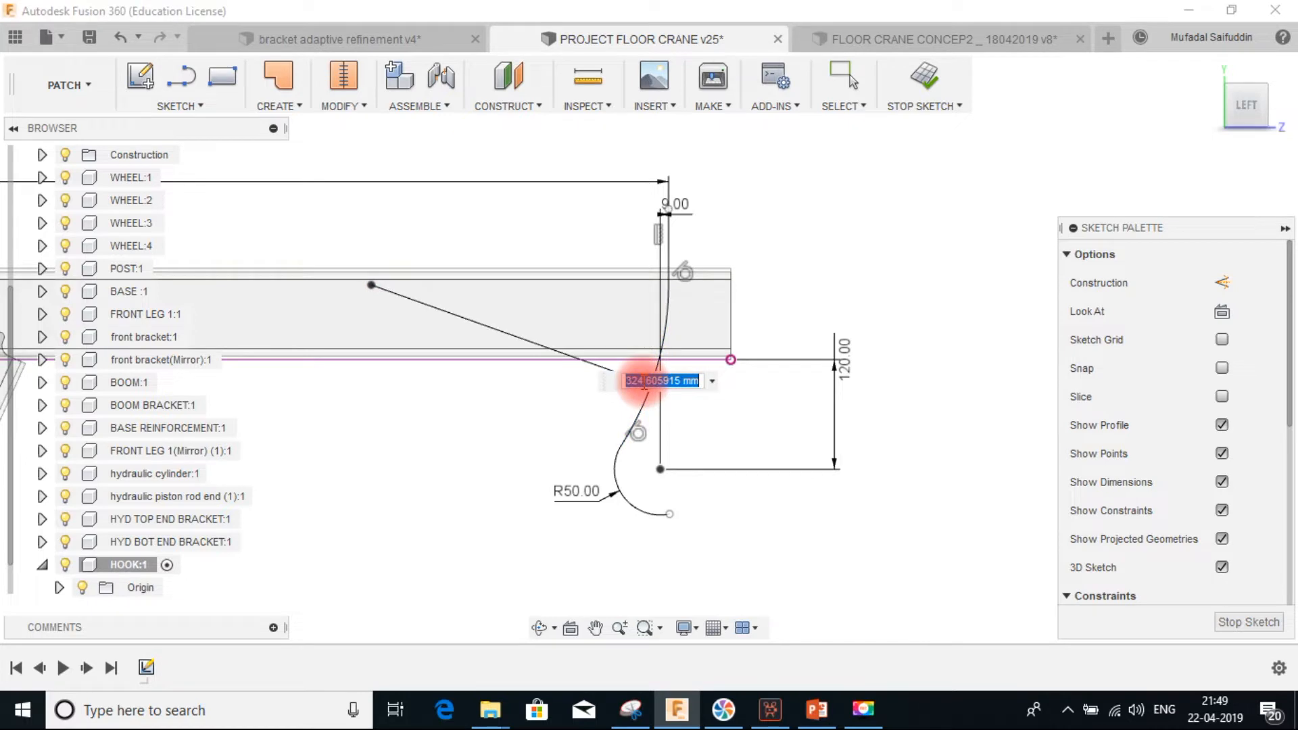
{"action": "key", "text": "Return"}
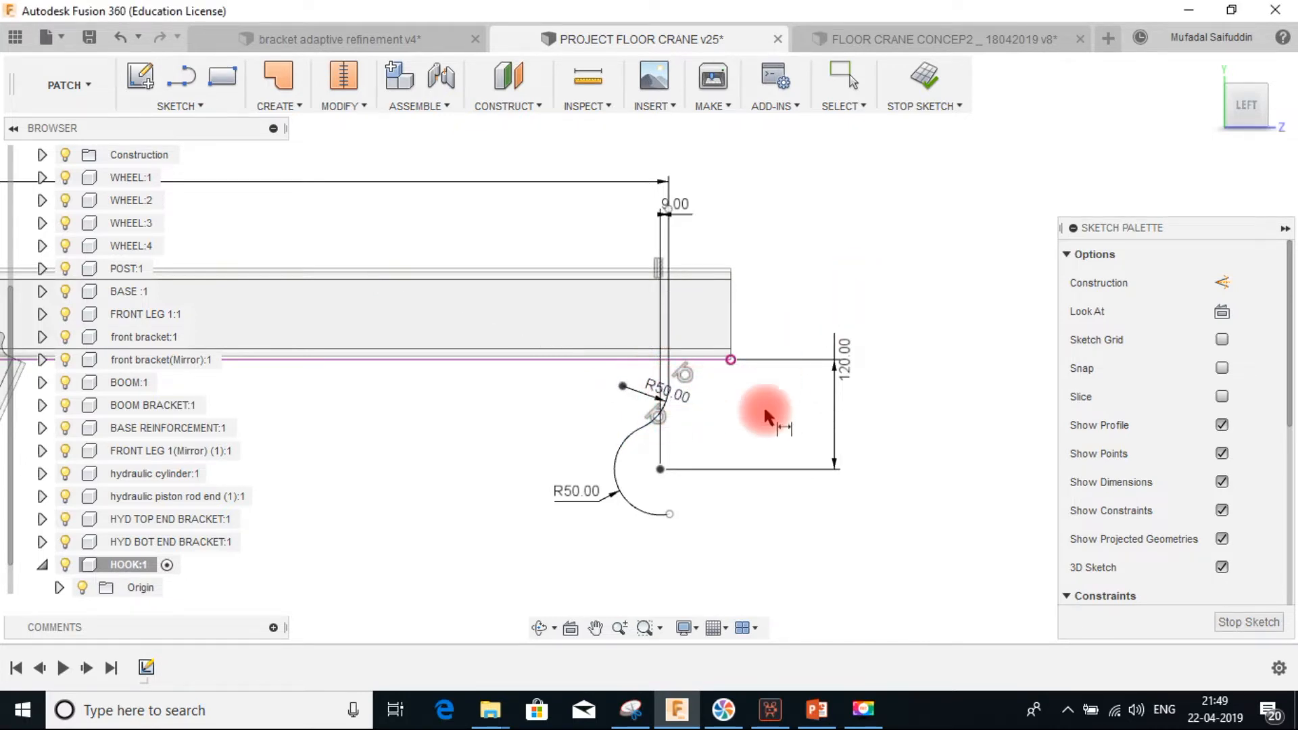
{"action": "scroll", "coordinate": [677, 414], "scroll_direction": "up", "scroll_amount": 2}
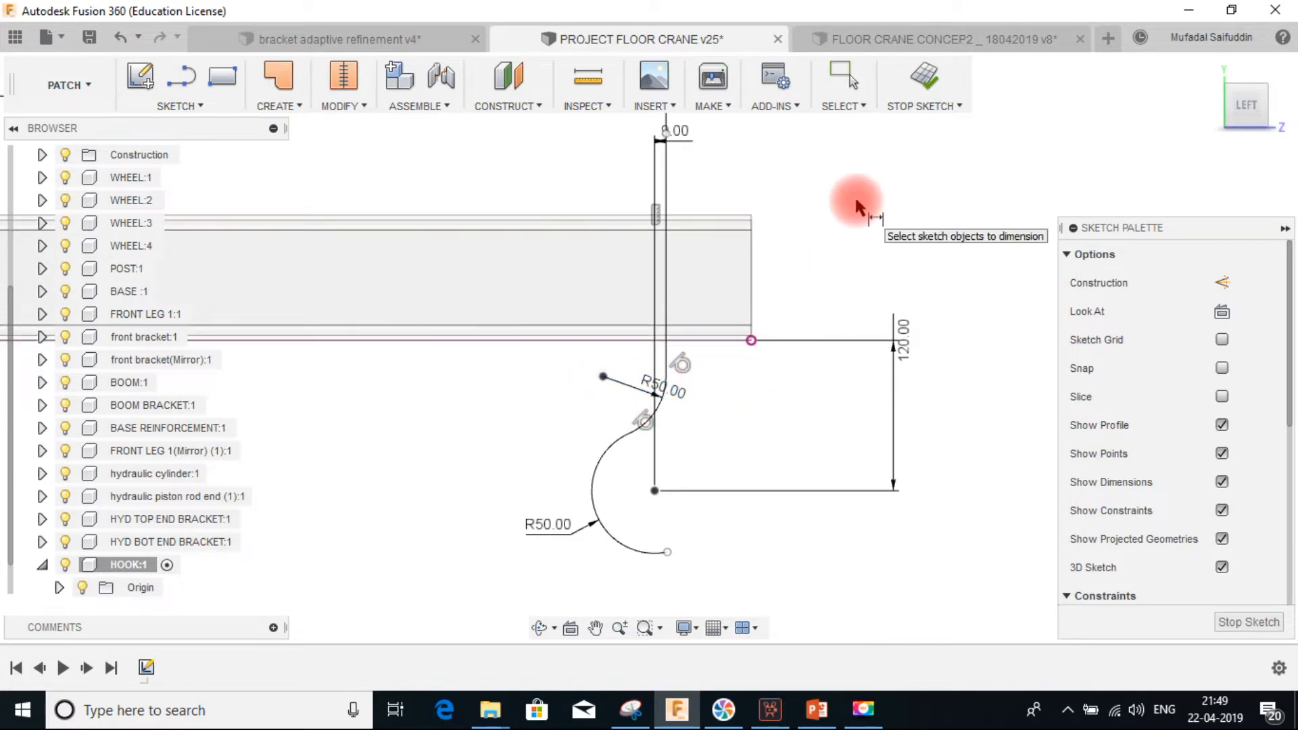
{"action": "key", "text": "Escape"}
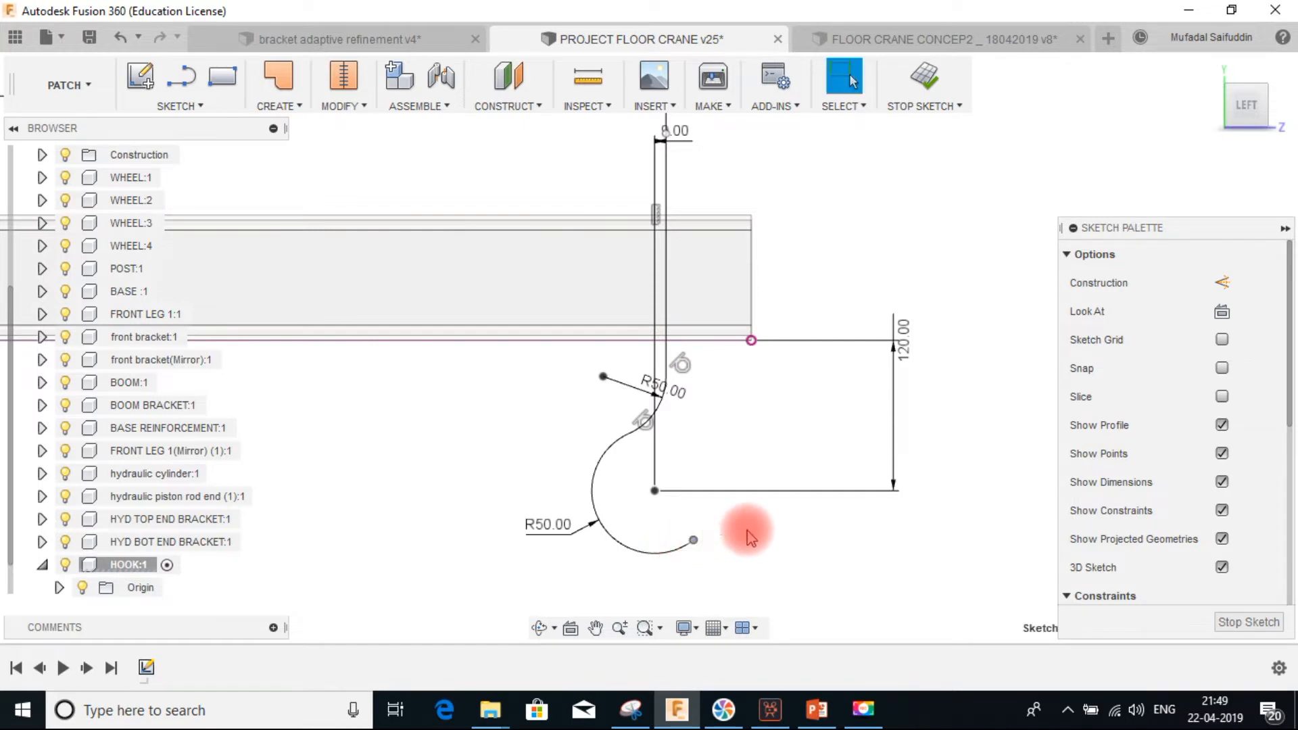
Sketch a three-point arc starting at the large arc's lower end and bulging up toward the right
{"action": "left_click", "coordinate": [179, 105]}
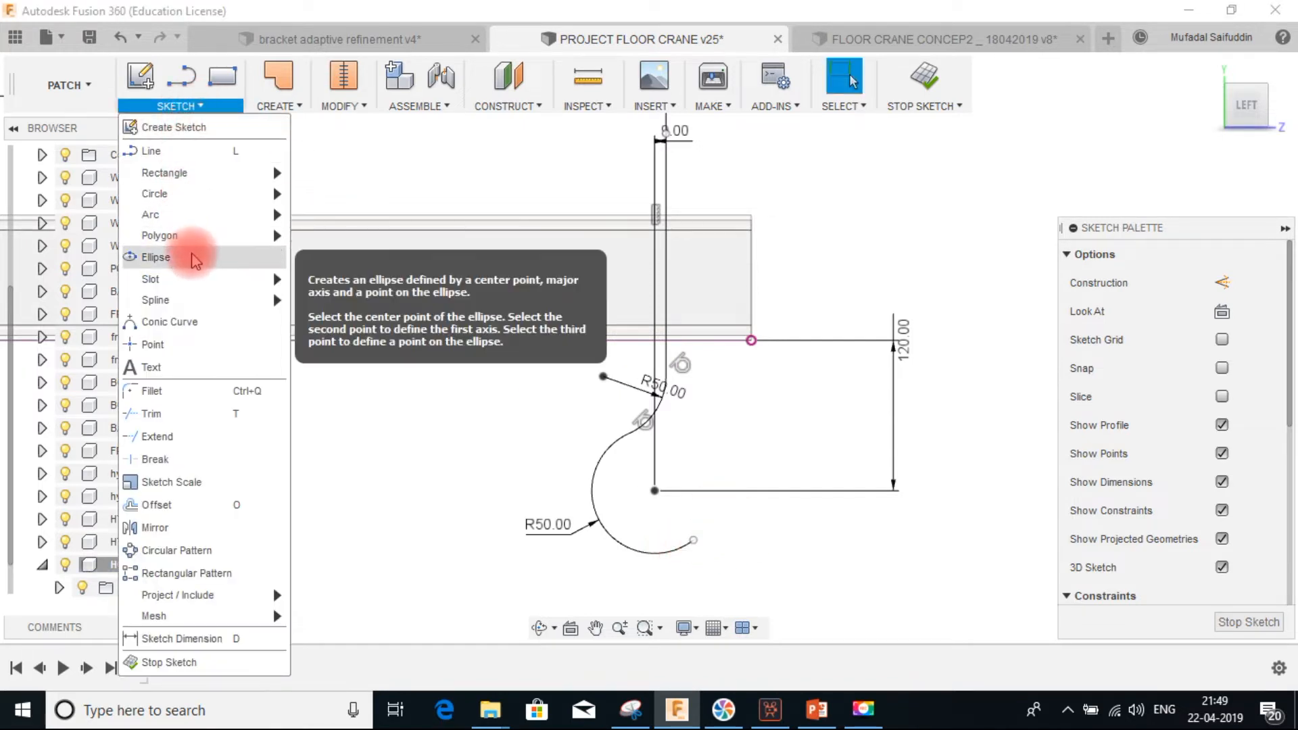
{"action": "mouse_move", "coordinate": [203, 214]}
{"action": "left_click", "coordinate": [314, 216]}
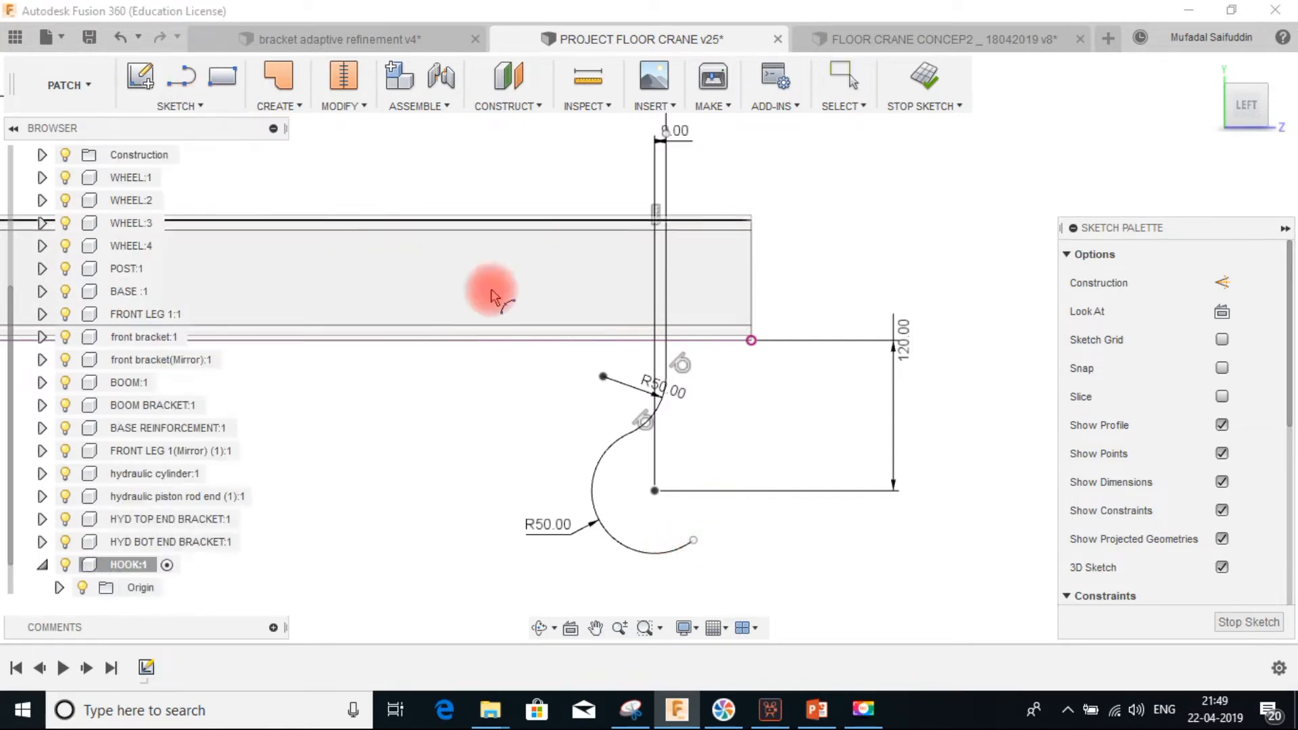
{"action": "left_click", "coordinate": [693, 540]}
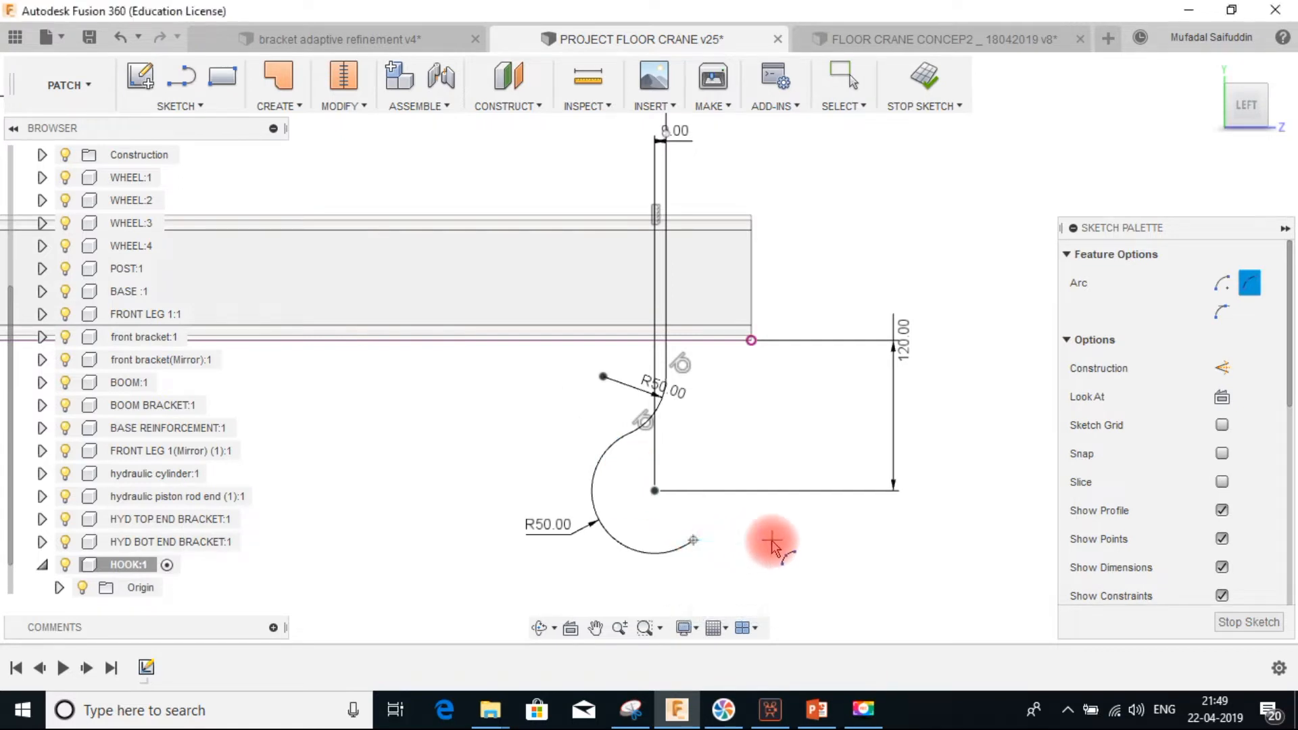
{"action": "left_click", "coordinate": [770, 538]}
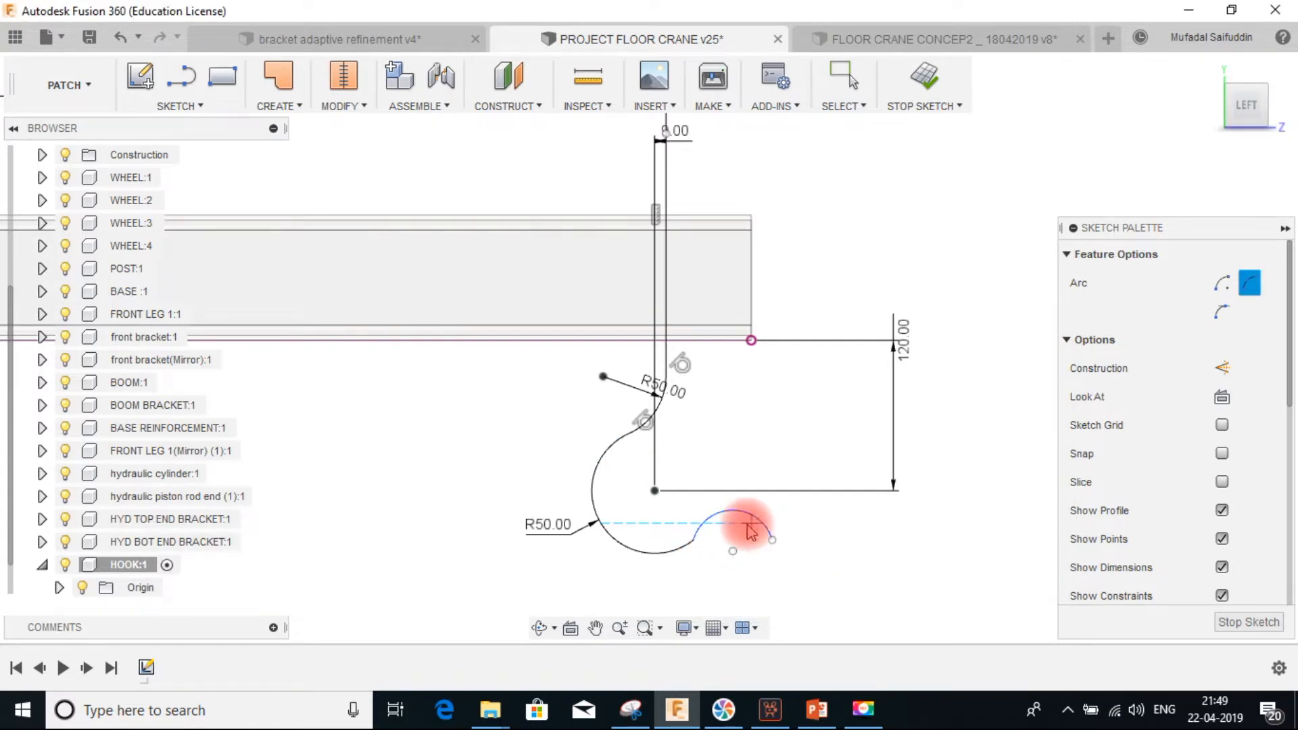
{"action": "key", "text": "Escape"}
Dimension the new lower arc's radius as 50 mm
{"action": "left_click", "coordinate": [751, 518]}
{"action": "left_click", "coordinate": [771, 476]}
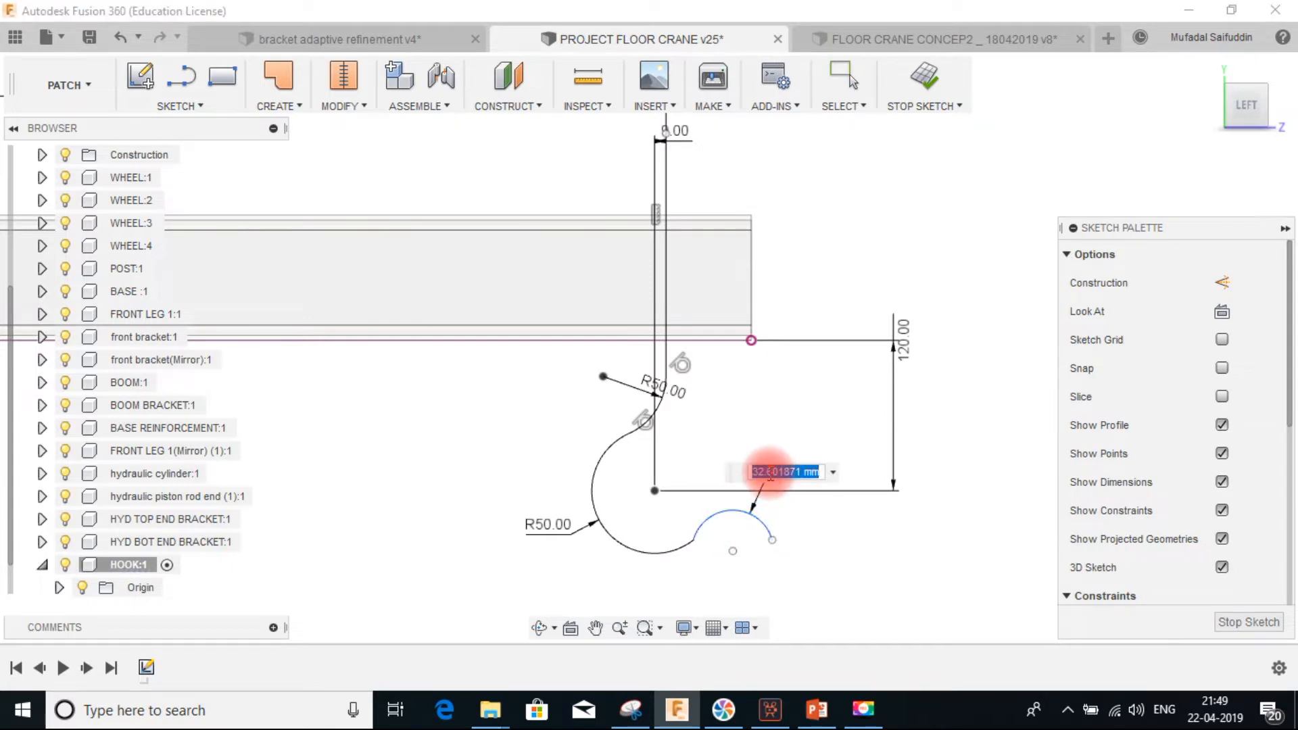
{"action": "key", "text": "Return"}
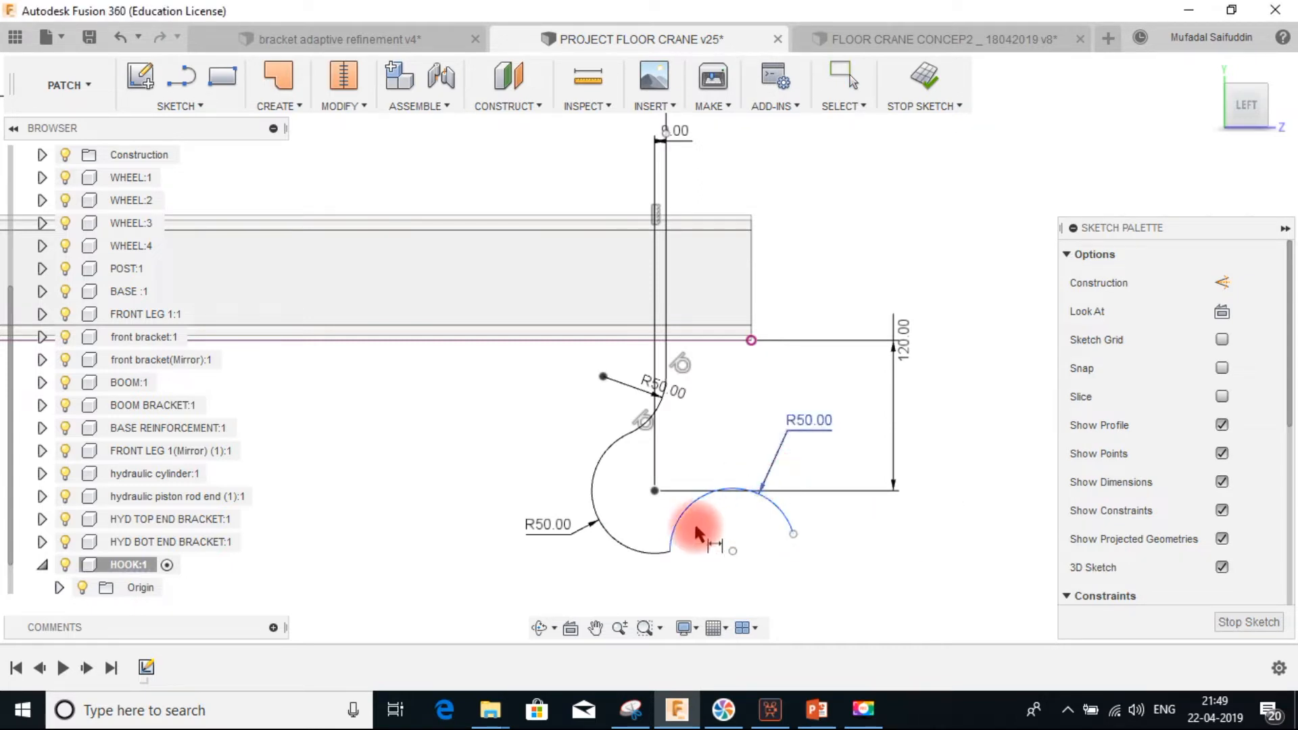
Constrain the lower arc tangent to the large arc
{"action": "key", "text": "Escape"}
{"action": "left_click", "coordinate": [673, 538]}
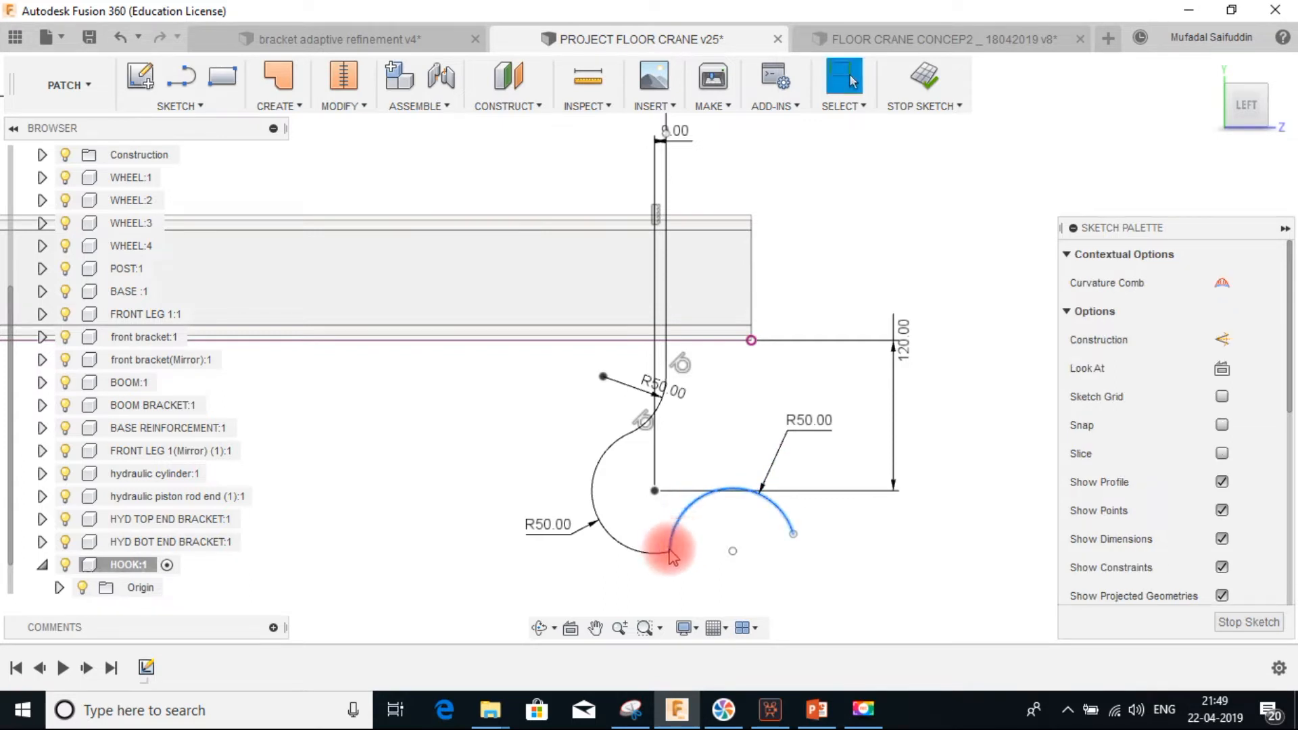
{"action": "left_click", "coordinate": [650, 560]}
{"action": "scroll", "coordinate": [1193, 520], "scroll_direction": "down", "scroll_amount": 5}
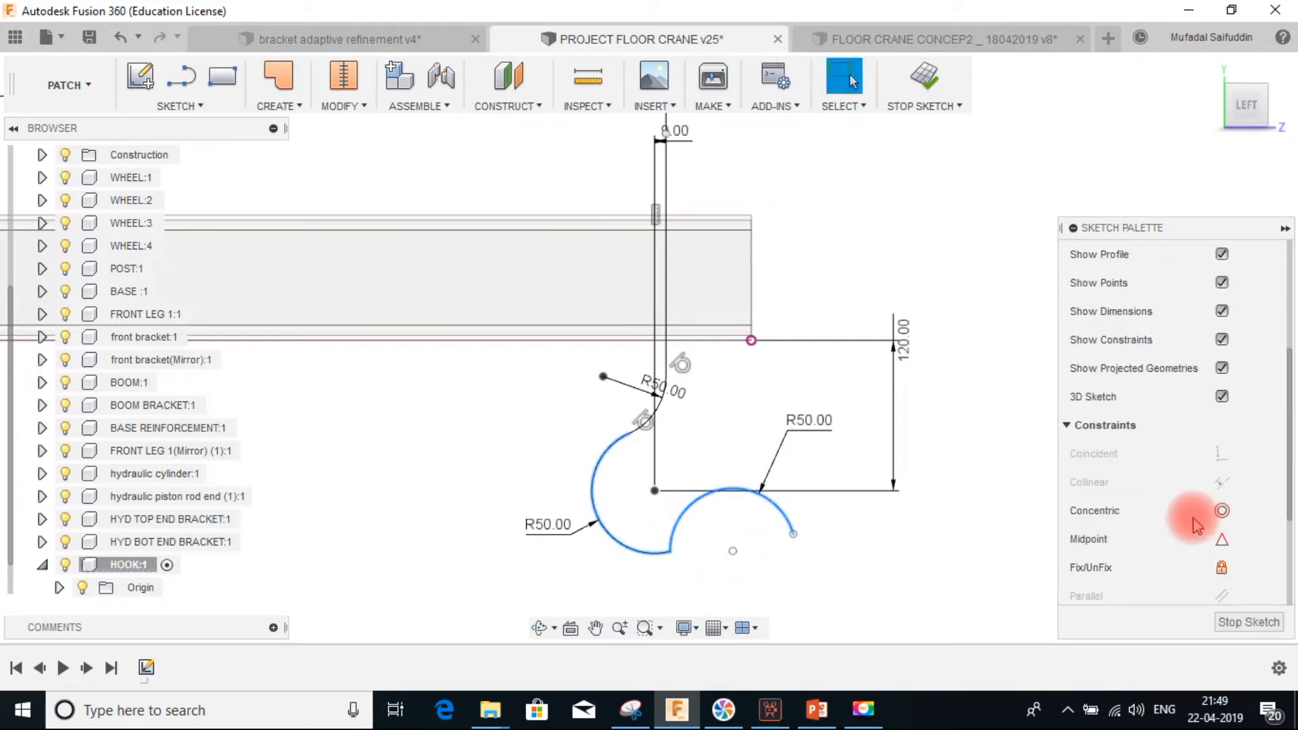
{"action": "scroll", "coordinate": [1216, 541], "scroll_direction": "down", "scroll_amount": 2}
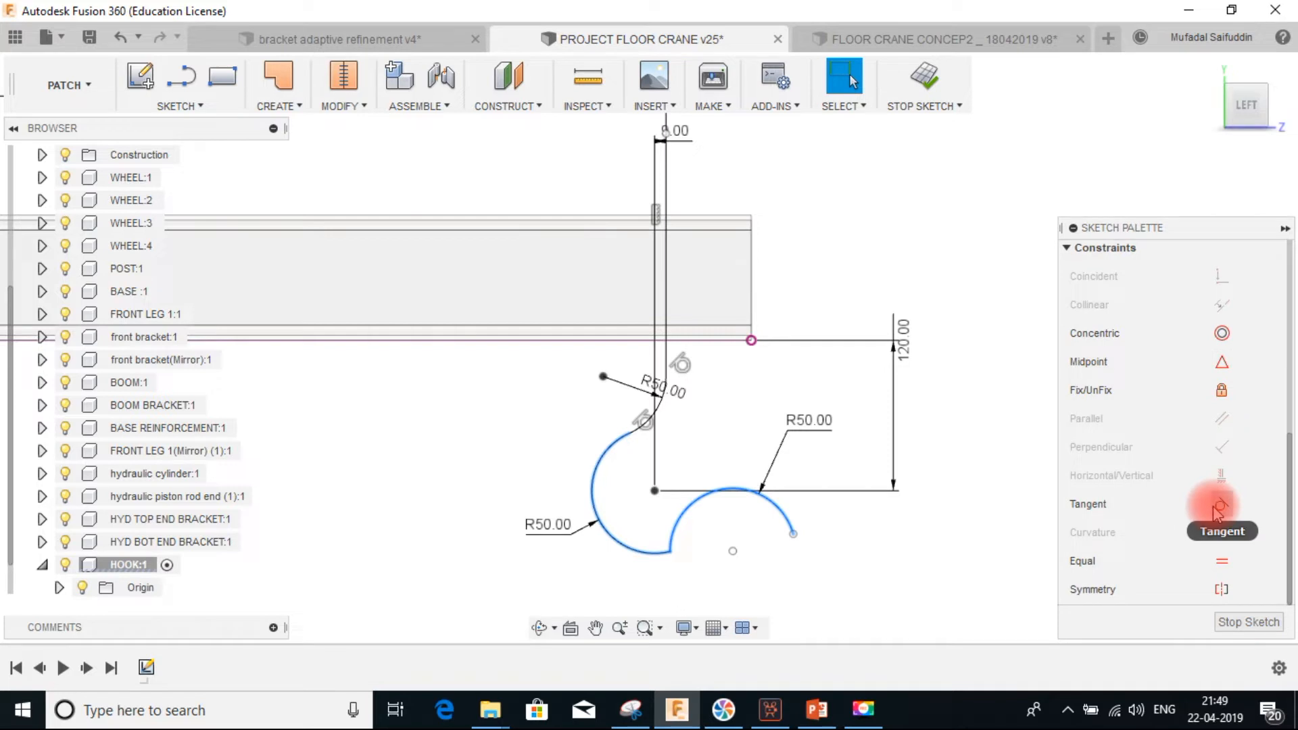
{"action": "left_click", "coordinate": [1220, 505]}
Drag the lower arc's free end back so it forms a short lip beside the large arc's bottom
{"action": "left_click_drag", "start_coordinate": [695, 588], "coordinate": [769, 564]}
{"action": "left_click", "coordinate": [730, 549]}
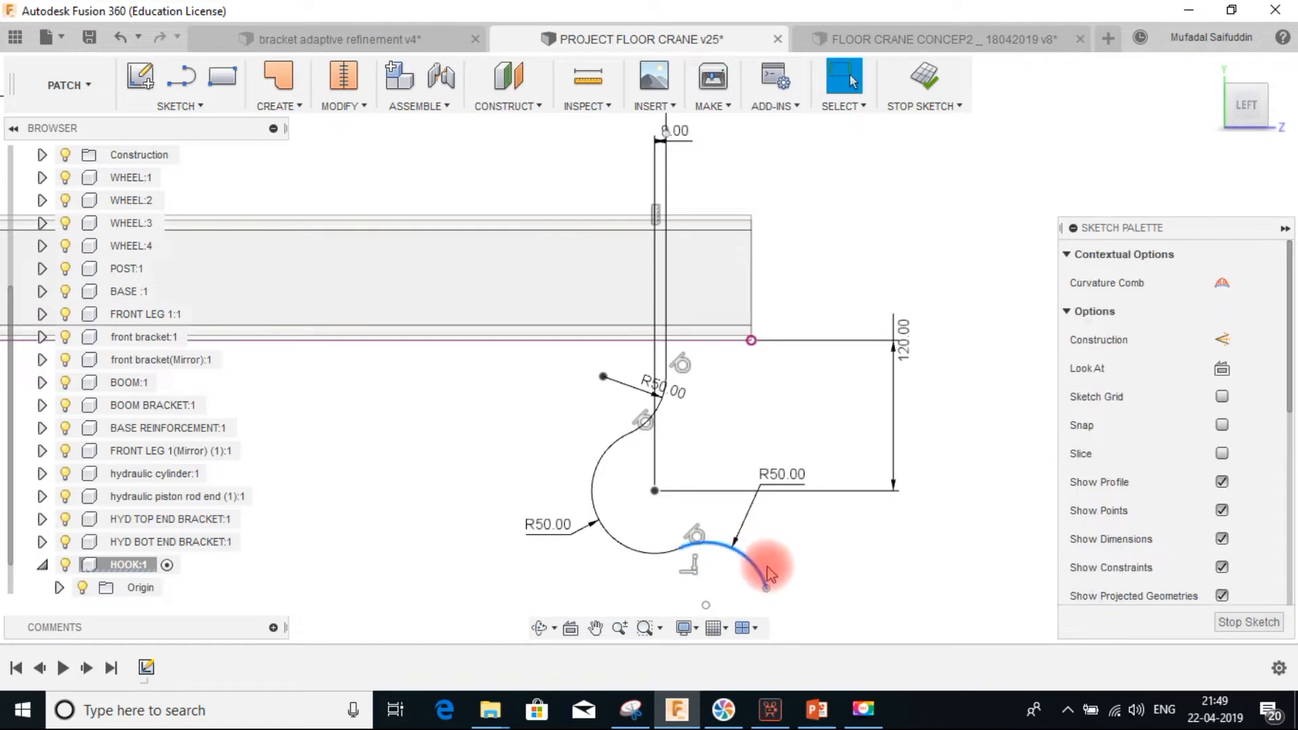
{"action": "left_click_drag", "start_coordinate": [766, 586], "coordinate": [737, 549]}
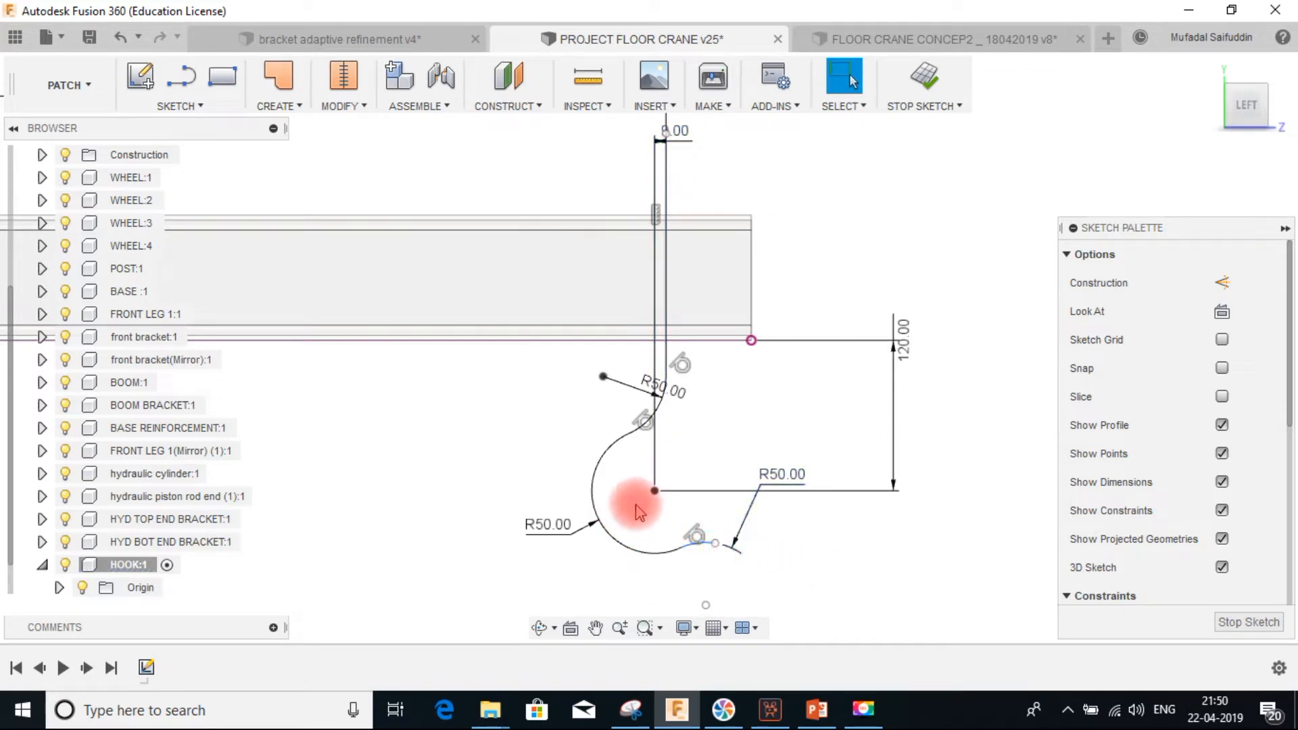
{"action": "left_click", "coordinate": [628, 434]}
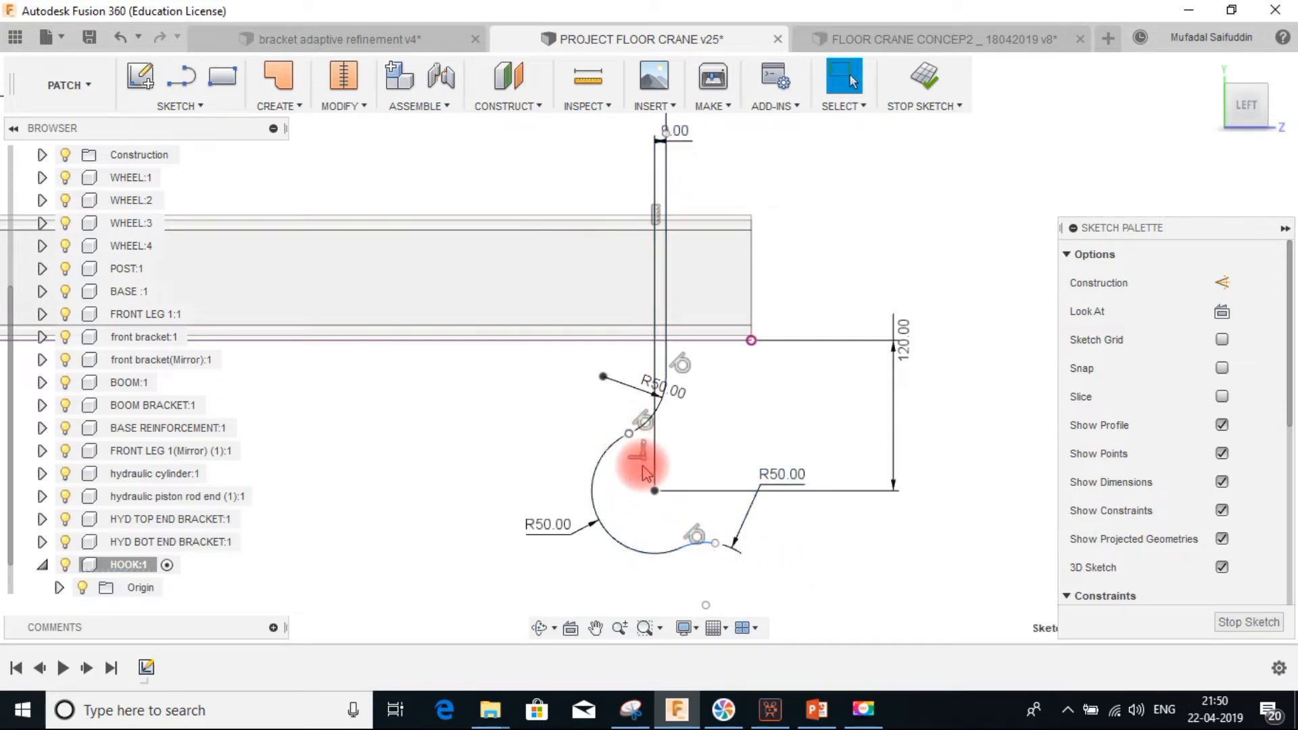
{"action": "left_click", "coordinate": [676, 550]}
{"action": "left_click", "coordinate": [642, 557]}
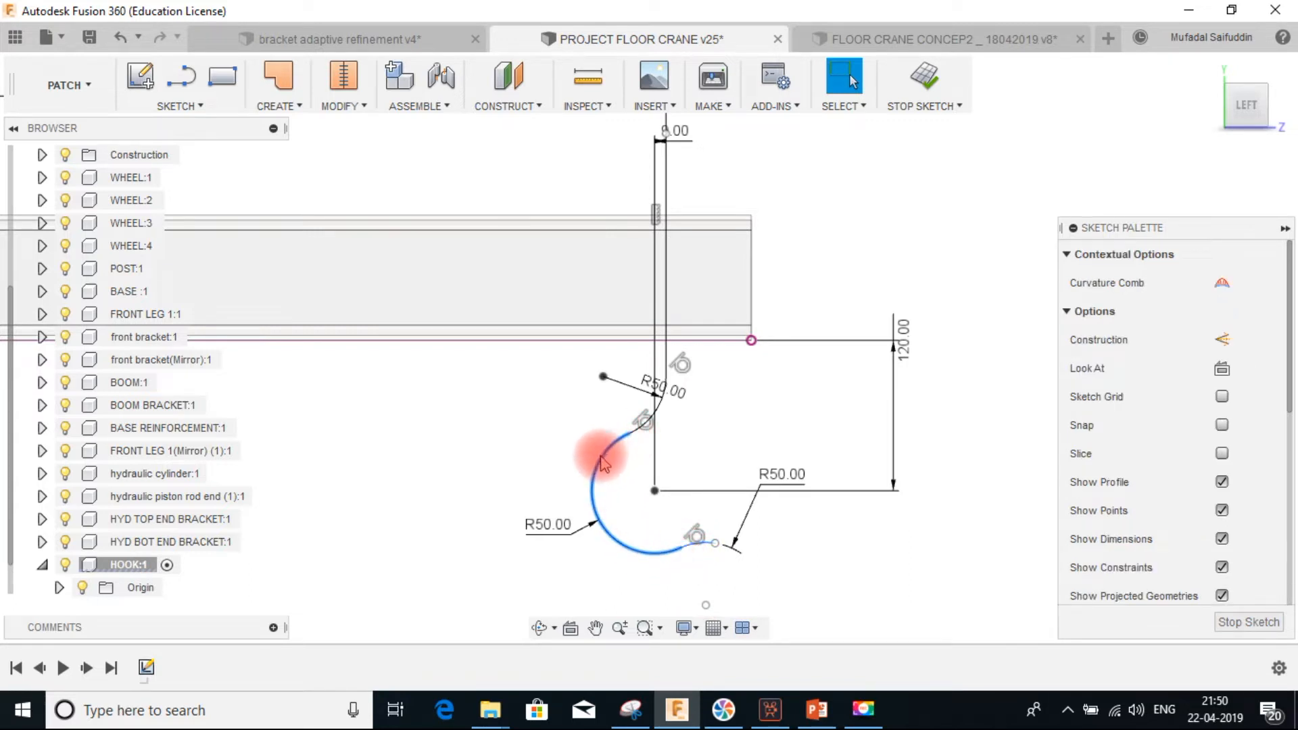
{"action": "left_click", "coordinate": [927, 545]}
Draw a line from the junction of the two arcs to the large arc's center
{"action": "left_click", "coordinate": [183, 79]}
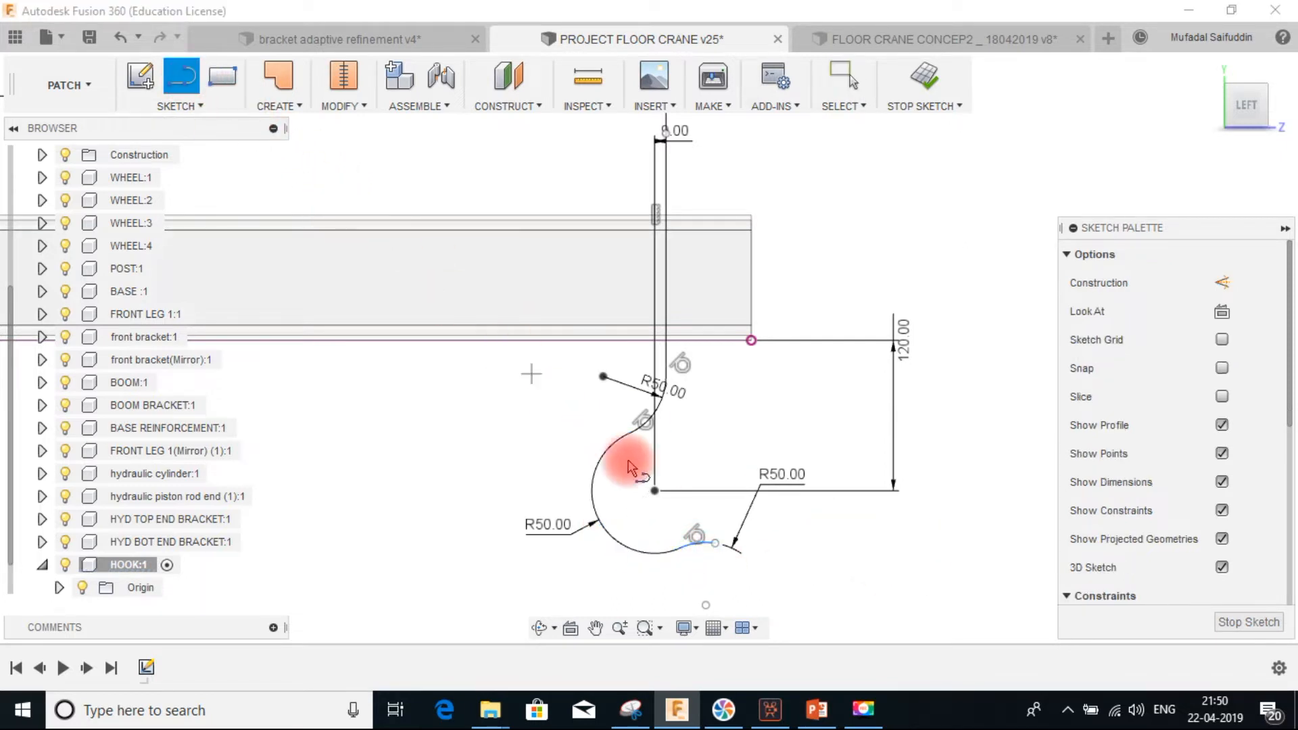
{"action": "left_click", "coordinate": [678, 550]}
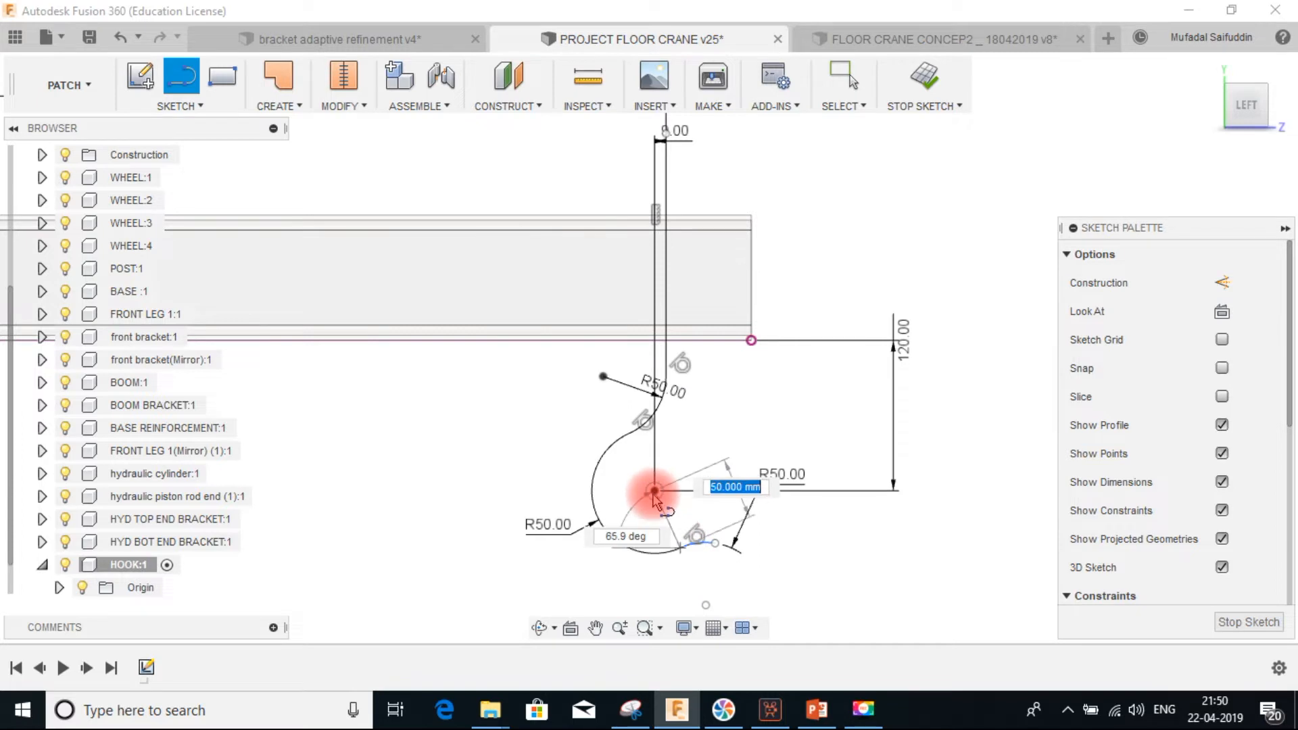
{"action": "scroll", "coordinate": [682, 556], "scroll_direction": "up", "scroll_amount": 5}
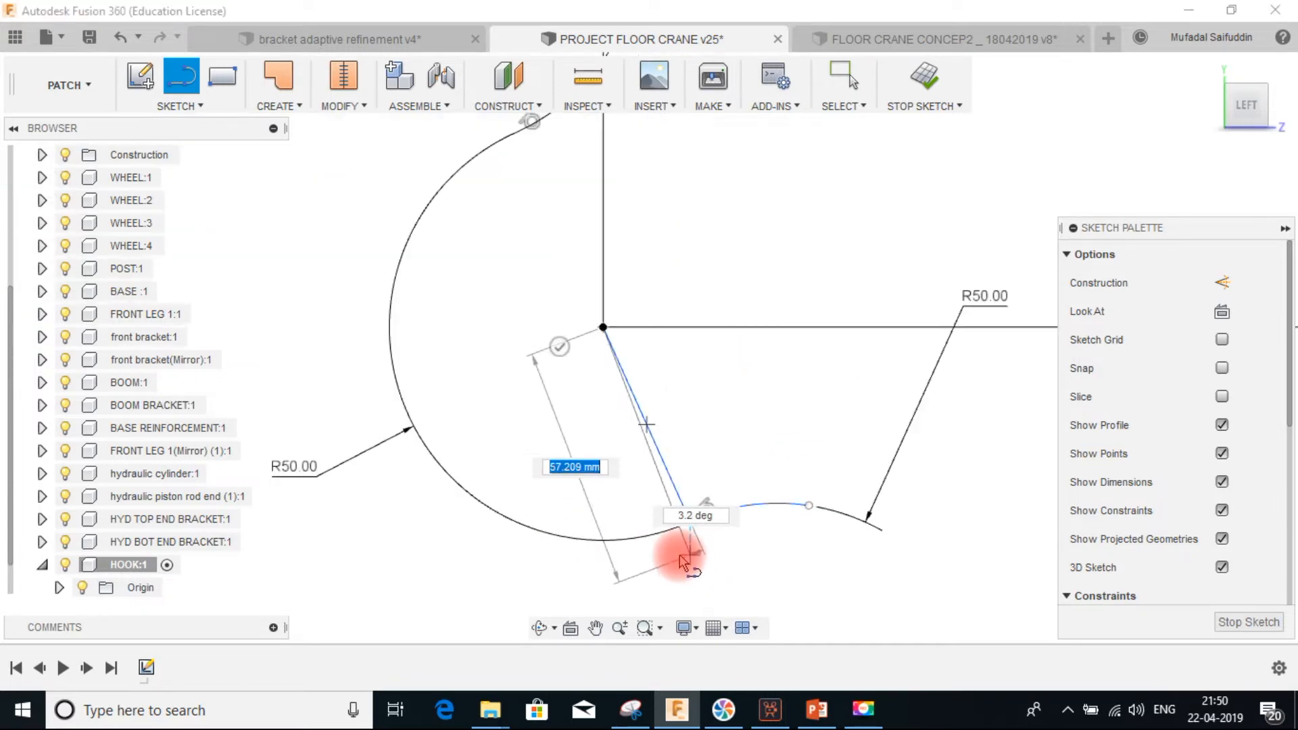
{"action": "key", "text": "Escape"}
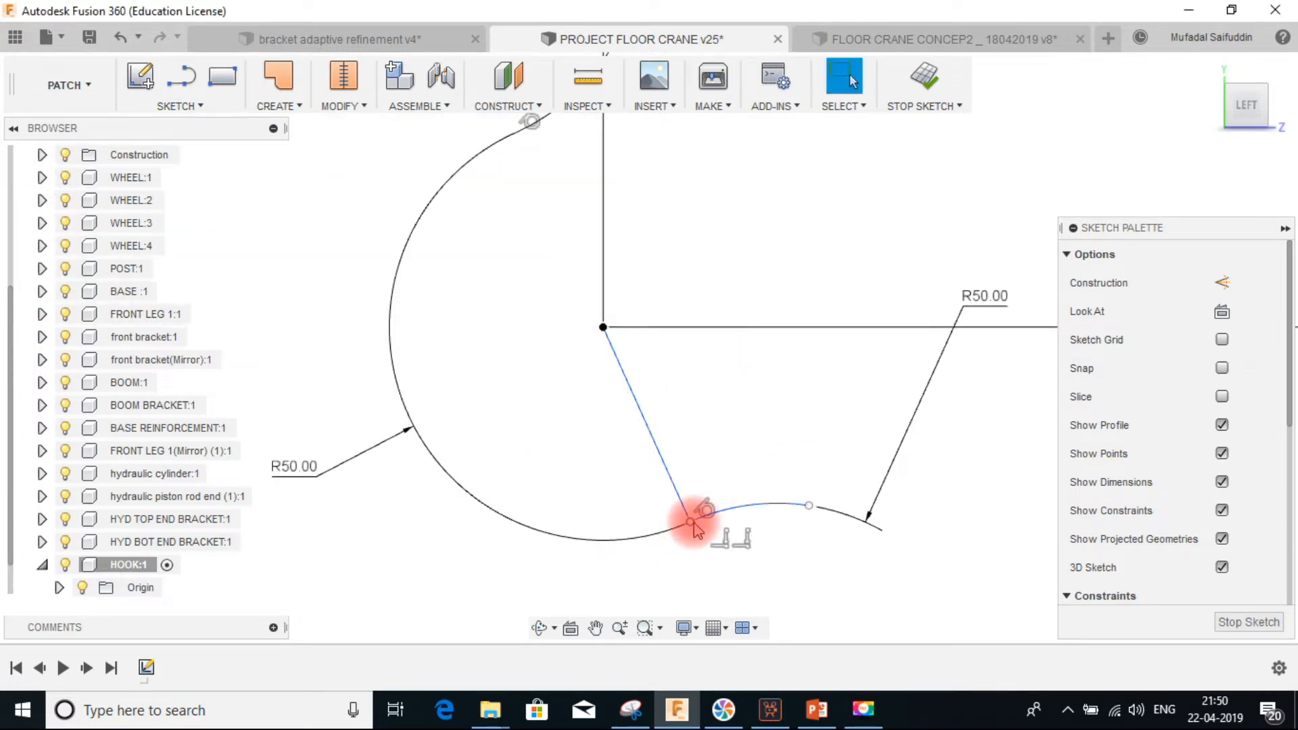
Draw a line from the large arc's center to a point on its upper portion
{"action": "left_click", "coordinate": [181, 79]}
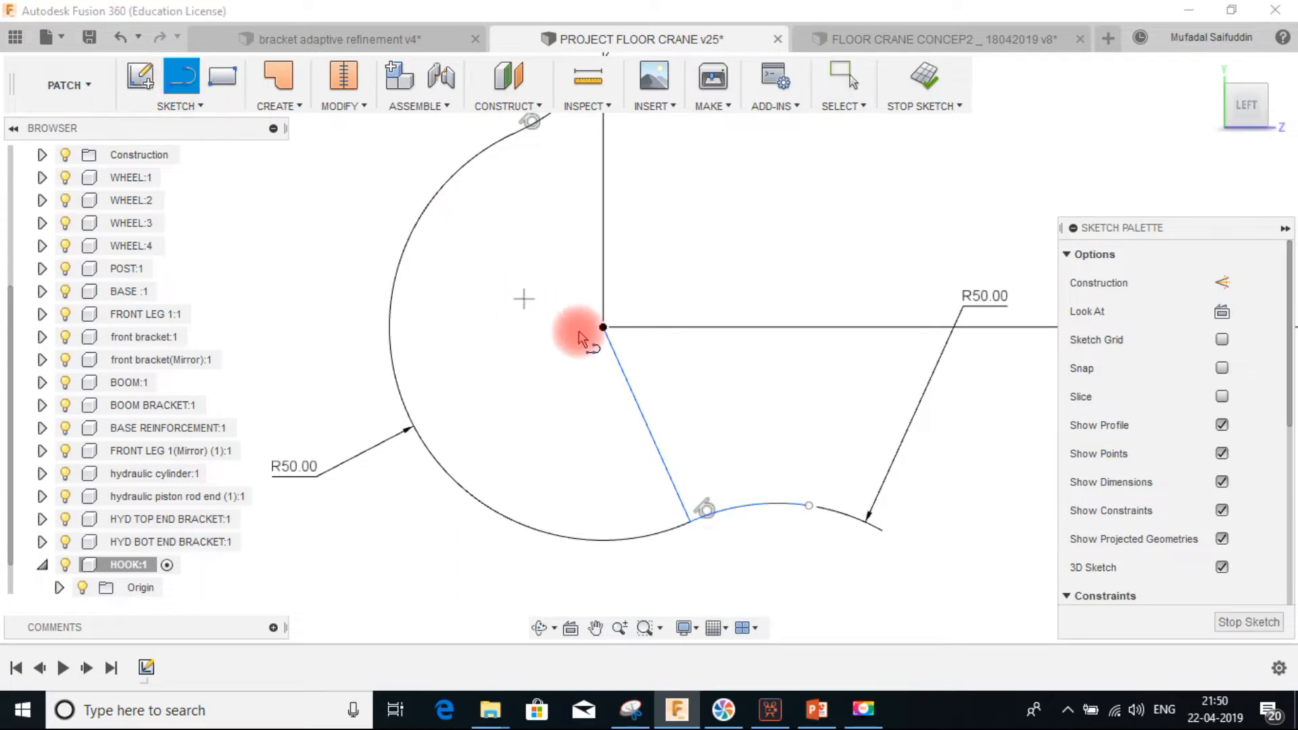
{"action": "left_click", "coordinate": [603, 327]}
{"action": "middle_click_drag", "start_coordinate": [593, 232], "coordinate": [592, 354]}
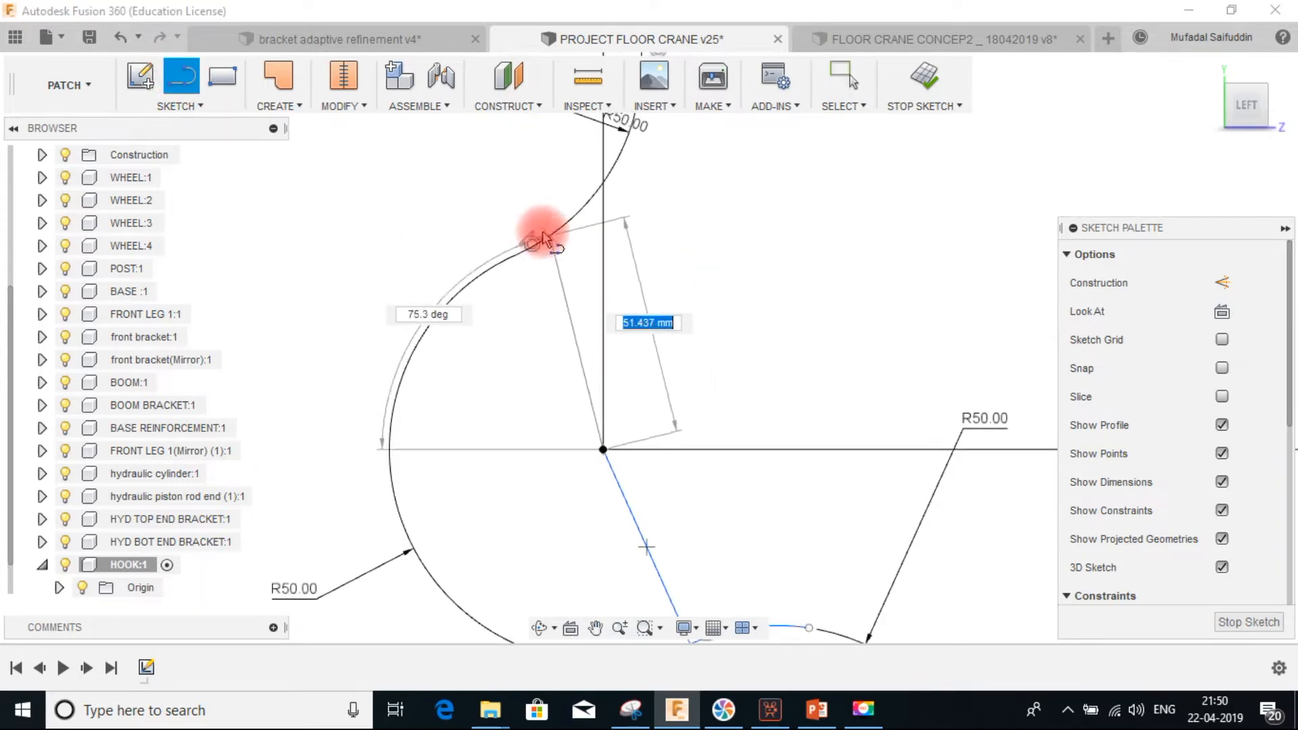
{"action": "double_click", "coordinate": [515, 257]}
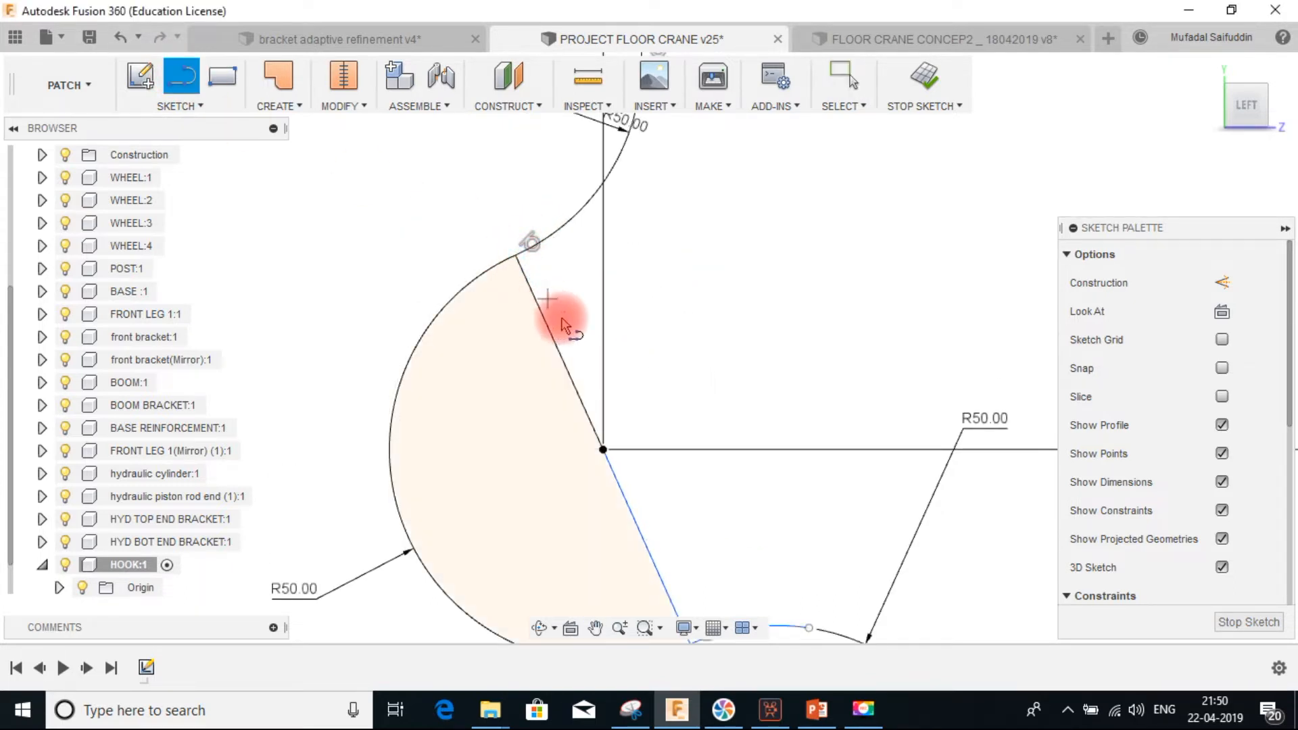
{"action": "key", "text": "Escape"}
Dimension the angle between the two radial lines as 160°
{"action": "left_click", "coordinate": [528, 273]}
{"action": "middle_click_drag", "start_coordinate": [665, 318], "coordinate": [800, 267]}
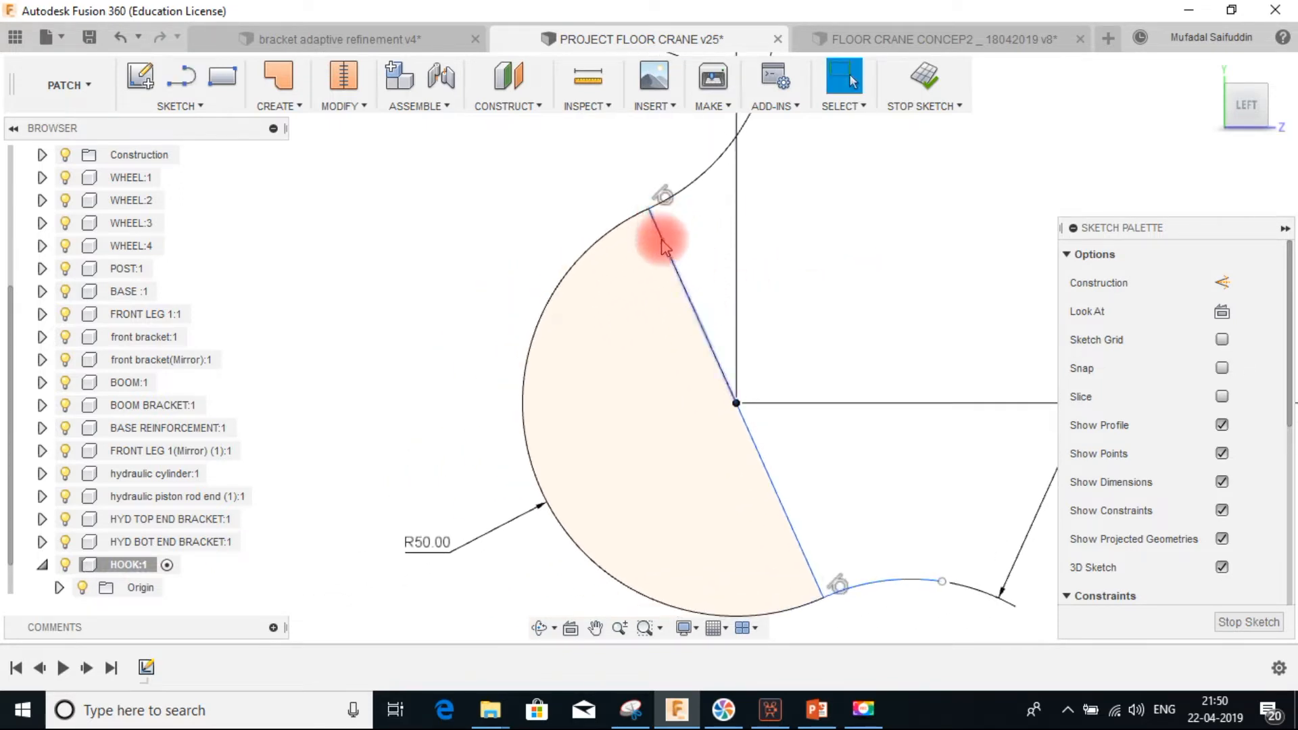
{"action": "left_click", "coordinate": [761, 458]}
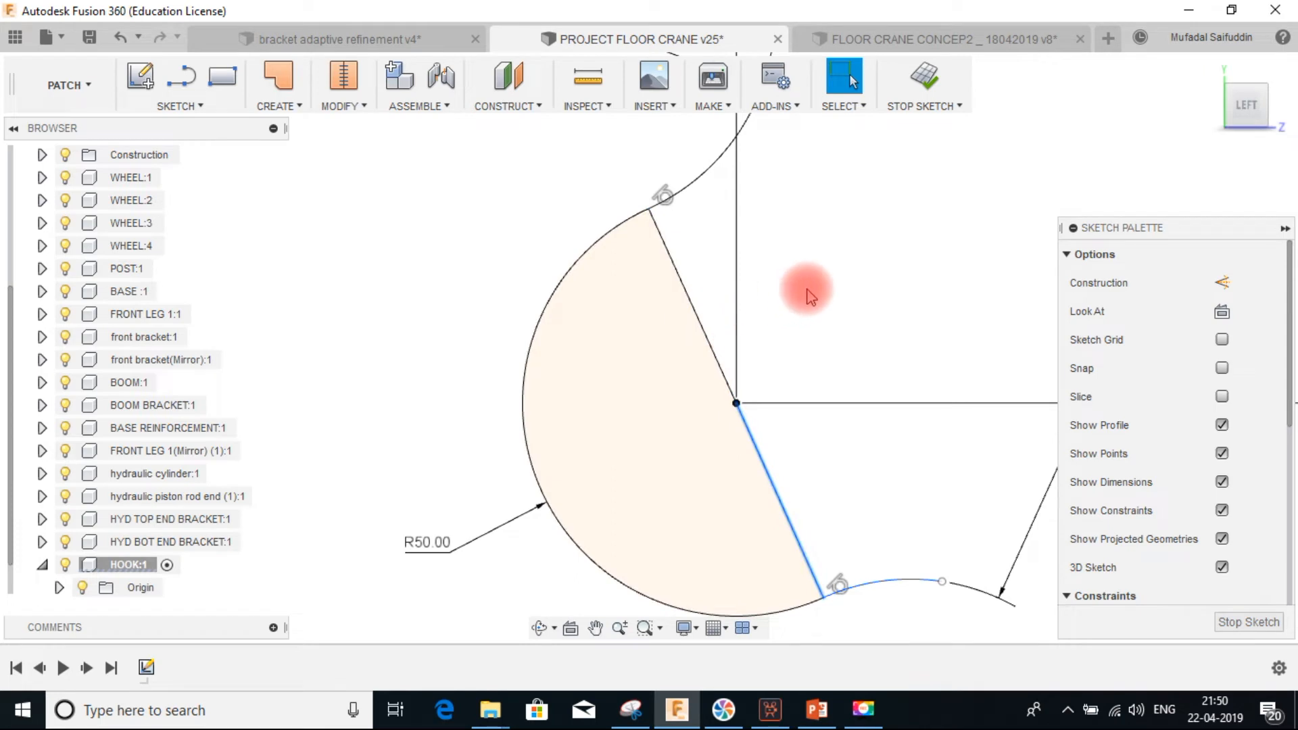
{"action": "left_click", "coordinate": [692, 313], "text": "shift"}
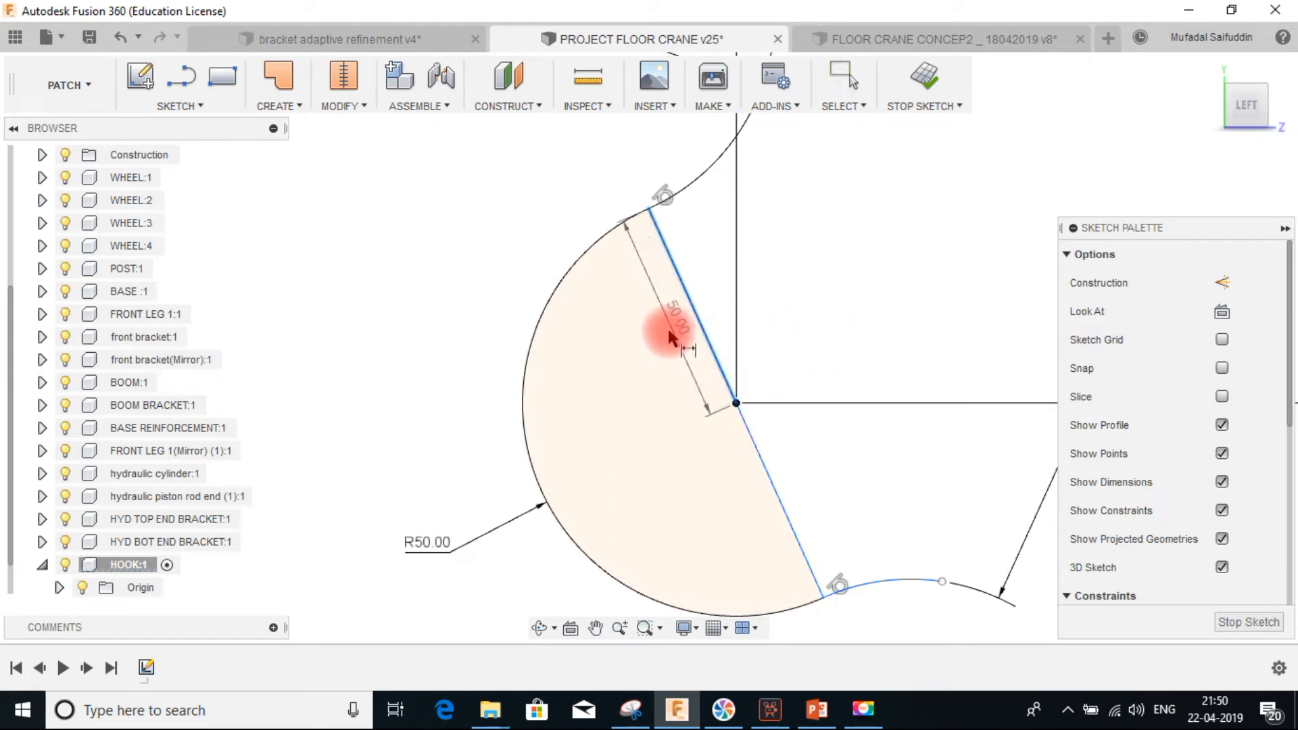
{"action": "left_click", "coordinate": [753, 442]}
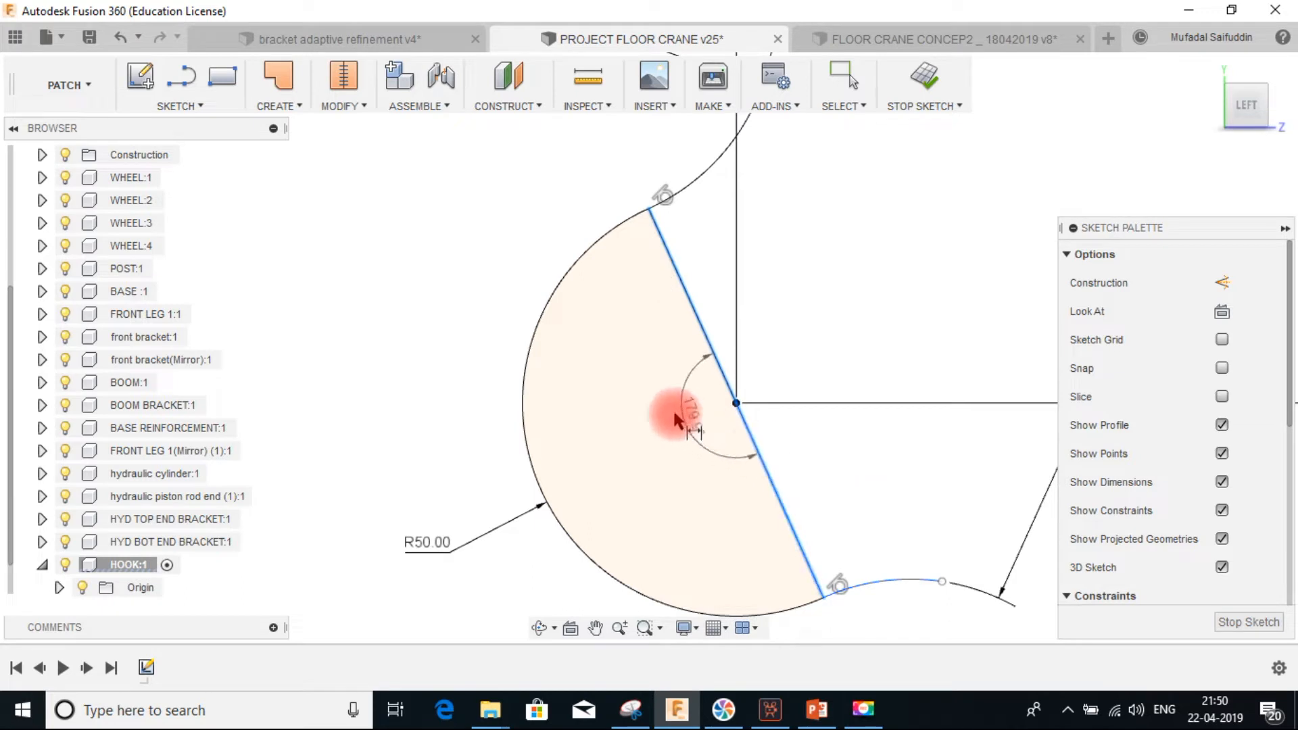
{"action": "left_click", "coordinate": [674, 414]}
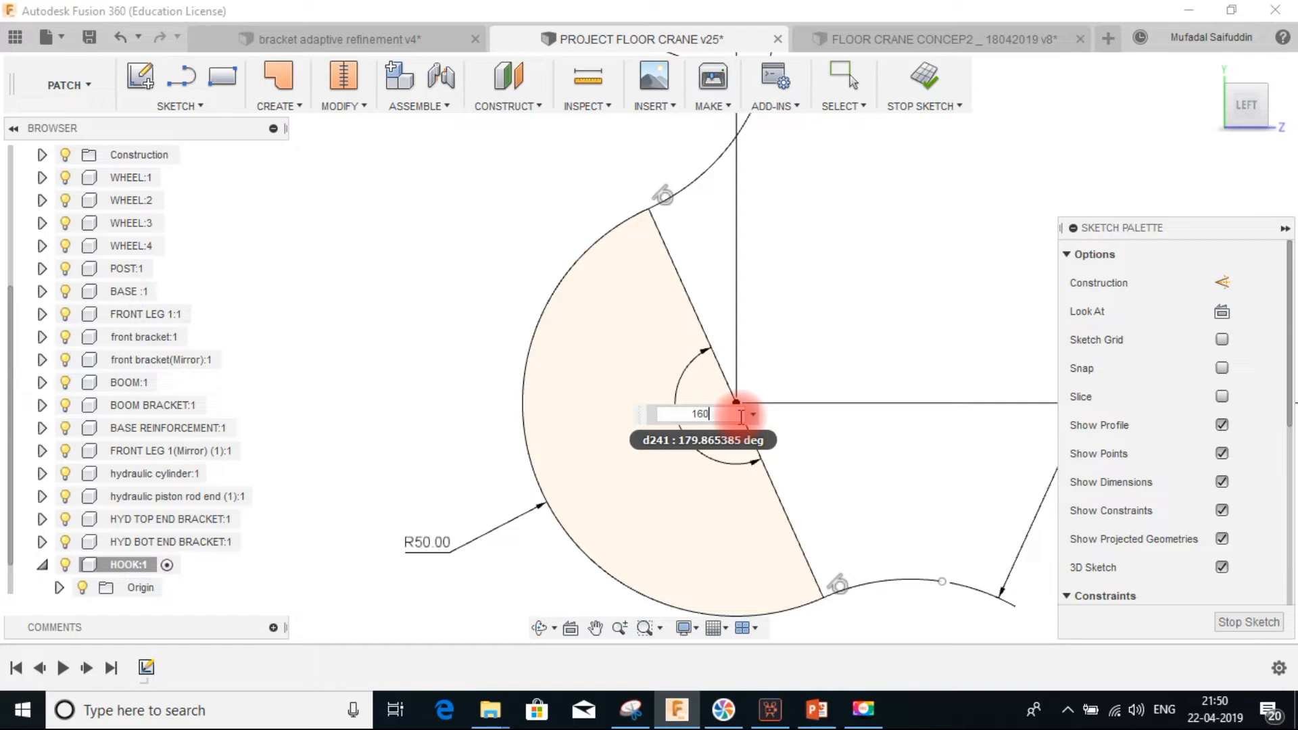
{"action": "key", "text": "Return"}
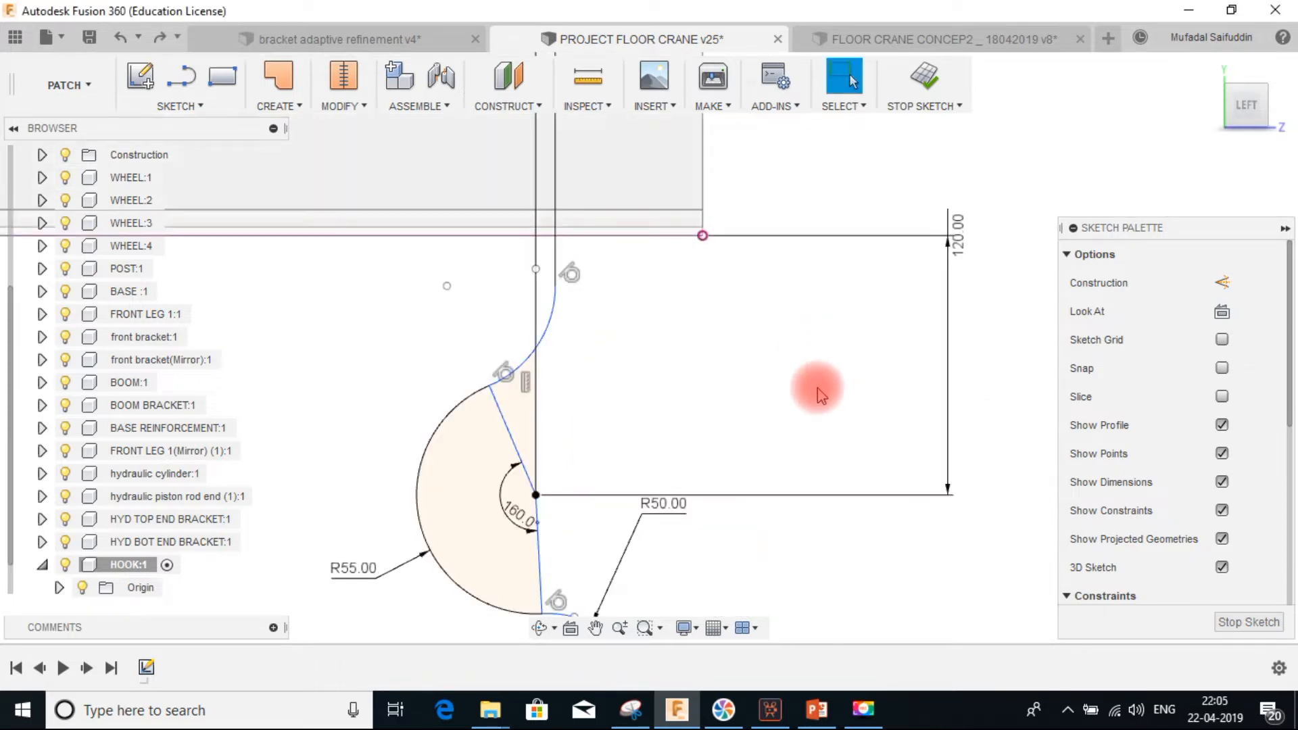
Set the large arc's radius to 55/2 mm
{"action": "scroll", "coordinate": [831, 369], "scroll_direction": "down", "scroll_amount": 5}
{"action": "scroll", "coordinate": [821, 392], "scroll_direction": "down", "scroll_amount": 6}
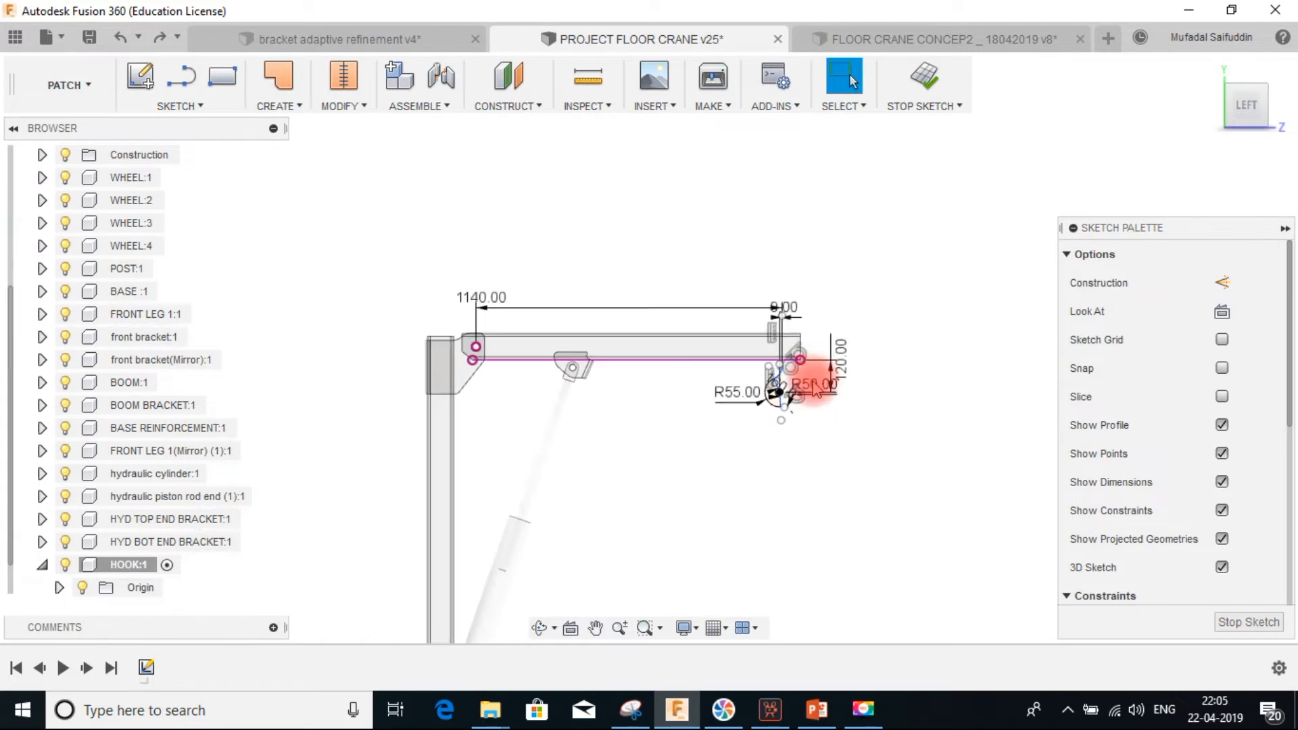
{"action": "mouse_move", "coordinate": [823, 404]}
{"action": "left_mouse_down"}
{"action": "mouse_move", "coordinate": [707, 347]}
{"action": "mouse_move", "coordinate": [744, 318]}
{"action": "mouse_move", "coordinate": [706, 286]}
{"action": "left_mouse_up"}
{"action": "scroll", "coordinate": [757, 392], "scroll_direction": "up", "scroll_amount": 8}
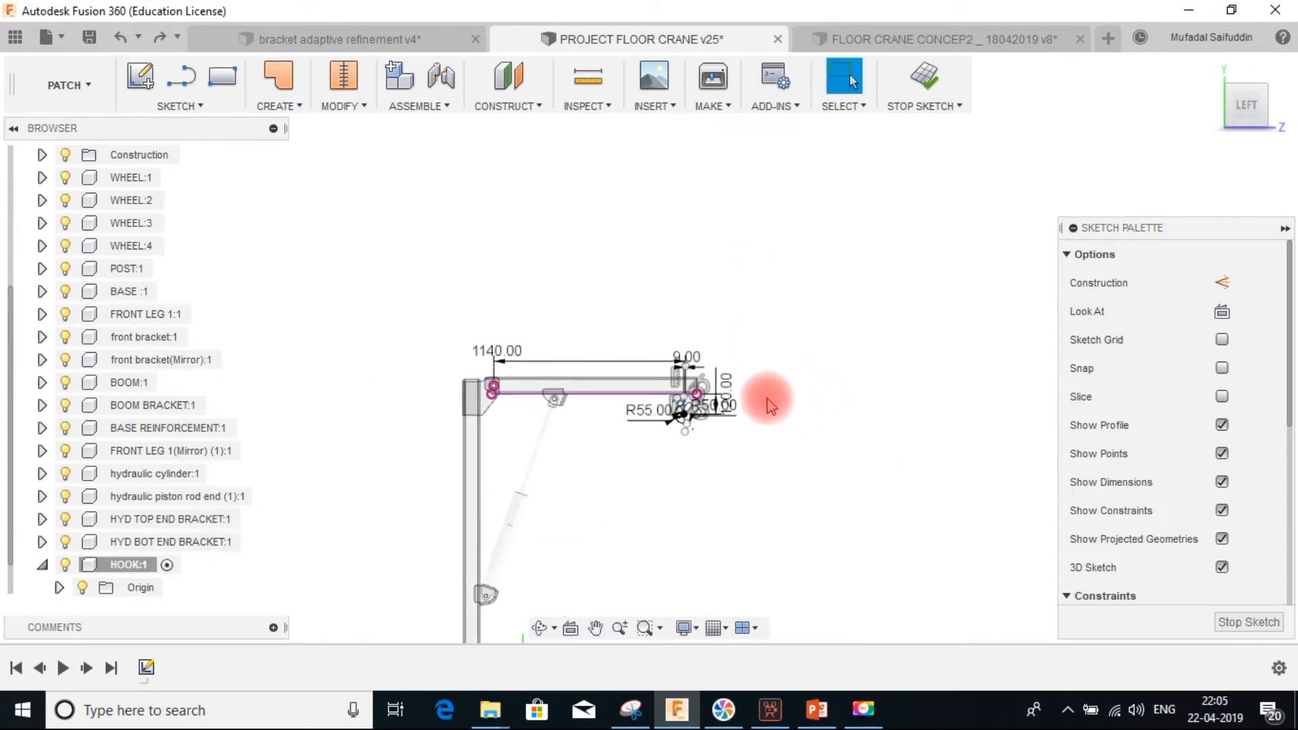
{"action": "middle_click_drag", "start_coordinate": [612, 387], "coordinate": [933, 260]}
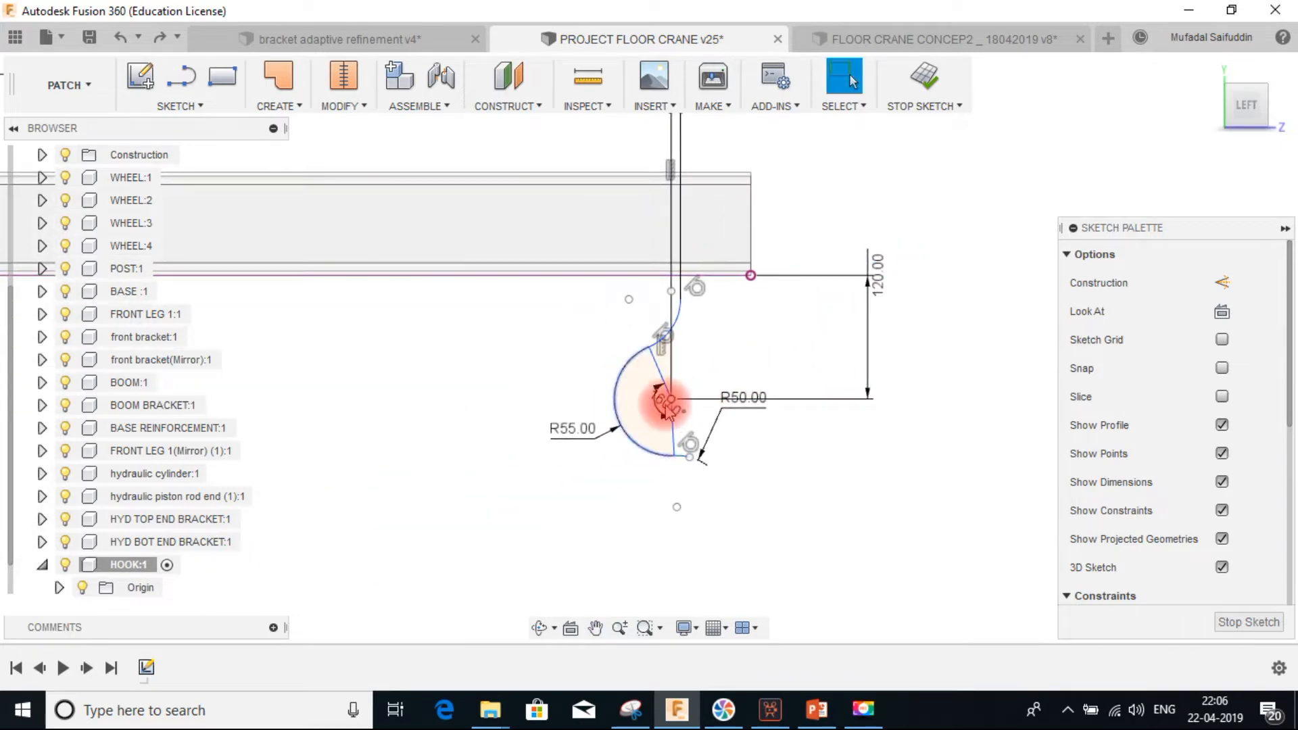
{"action": "scroll", "coordinate": [618, 423], "scroll_direction": "up", "scroll_amount": 2}
{"action": "double_click", "coordinate": [556, 443]}
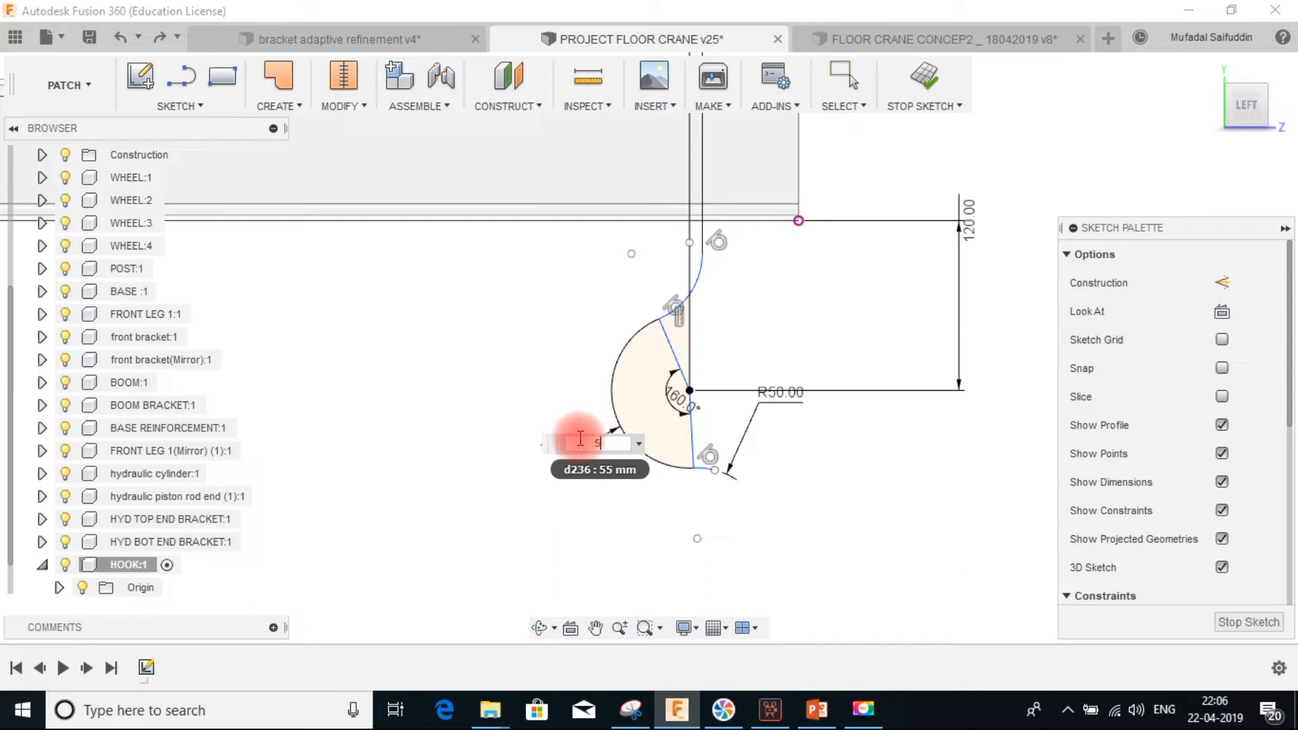
{"action": "type", "text": "55/2"}
{"action": "key", "text": "Return"}
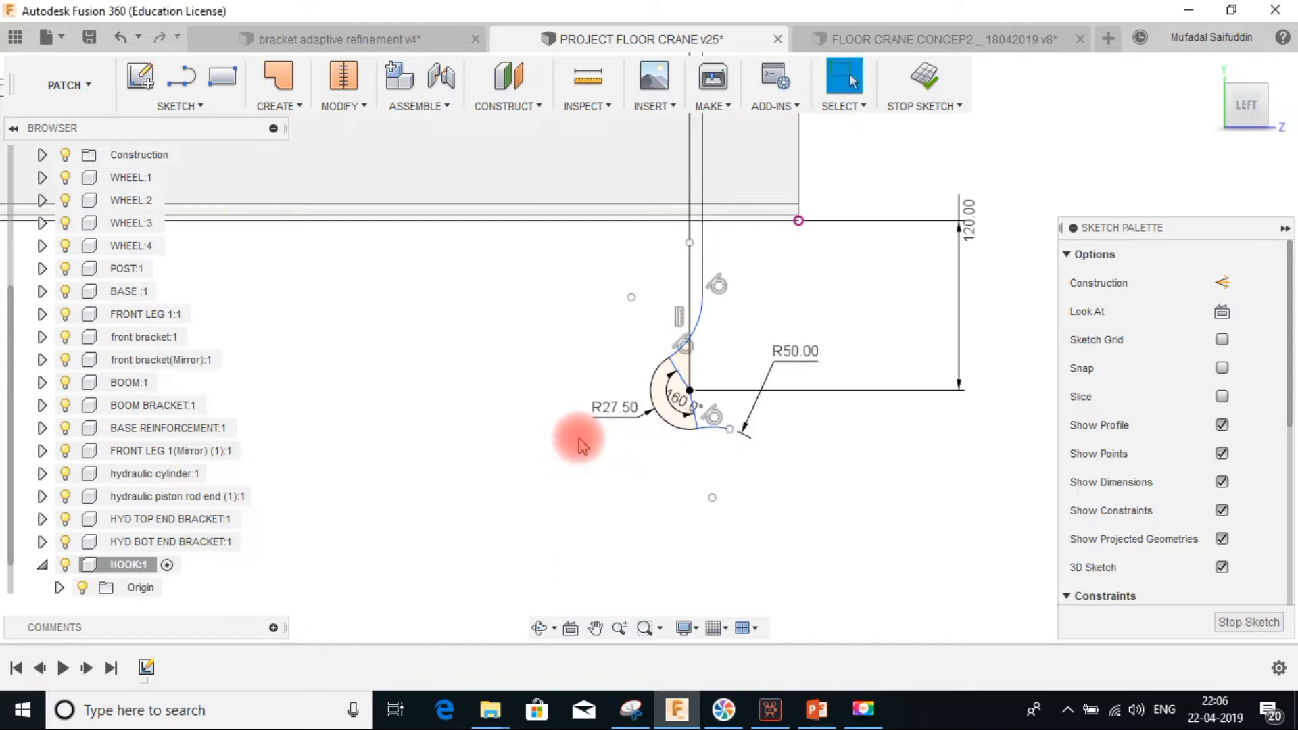
Try setting the angle between the two radial lines to 200°, and undo that change
{"action": "scroll", "coordinate": [685, 365], "scroll_direction": "up", "scroll_amount": 2}
{"action": "scroll", "coordinate": [681, 360], "scroll_direction": "up", "scroll_amount": 1}
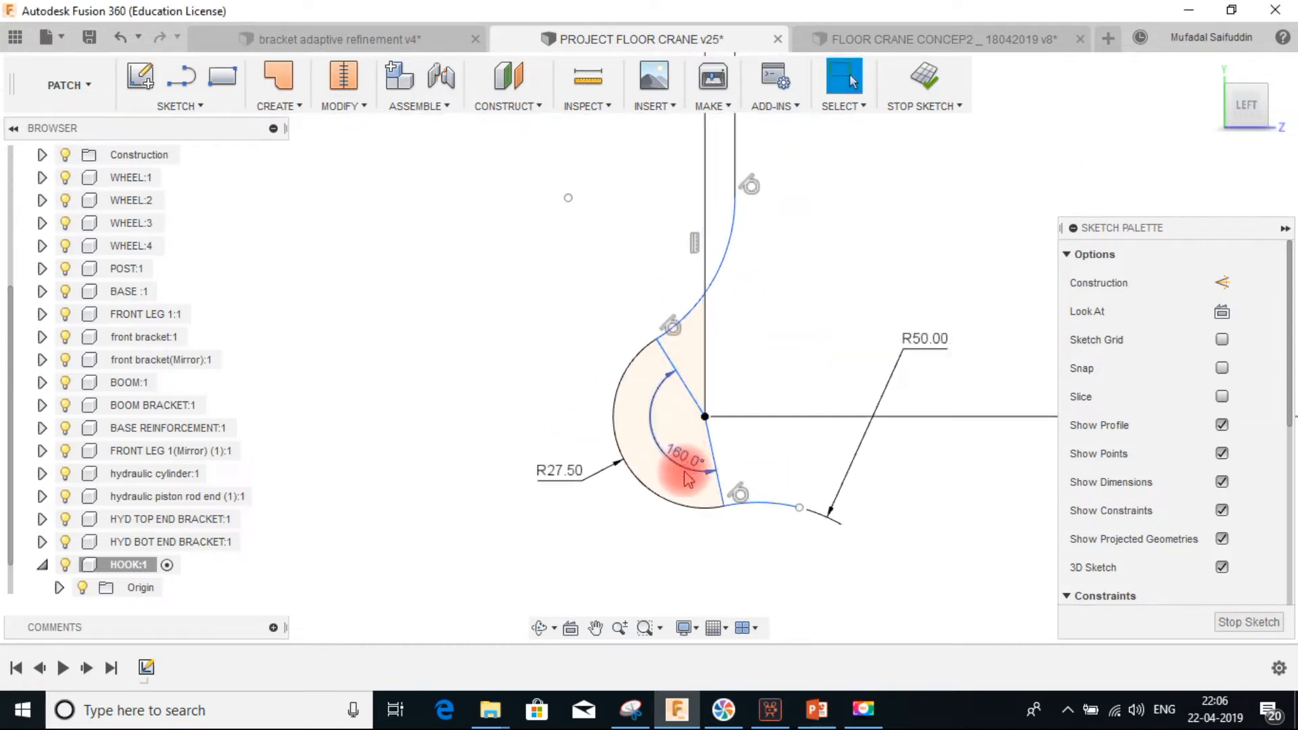
{"action": "double_click", "coordinate": [681, 462]}
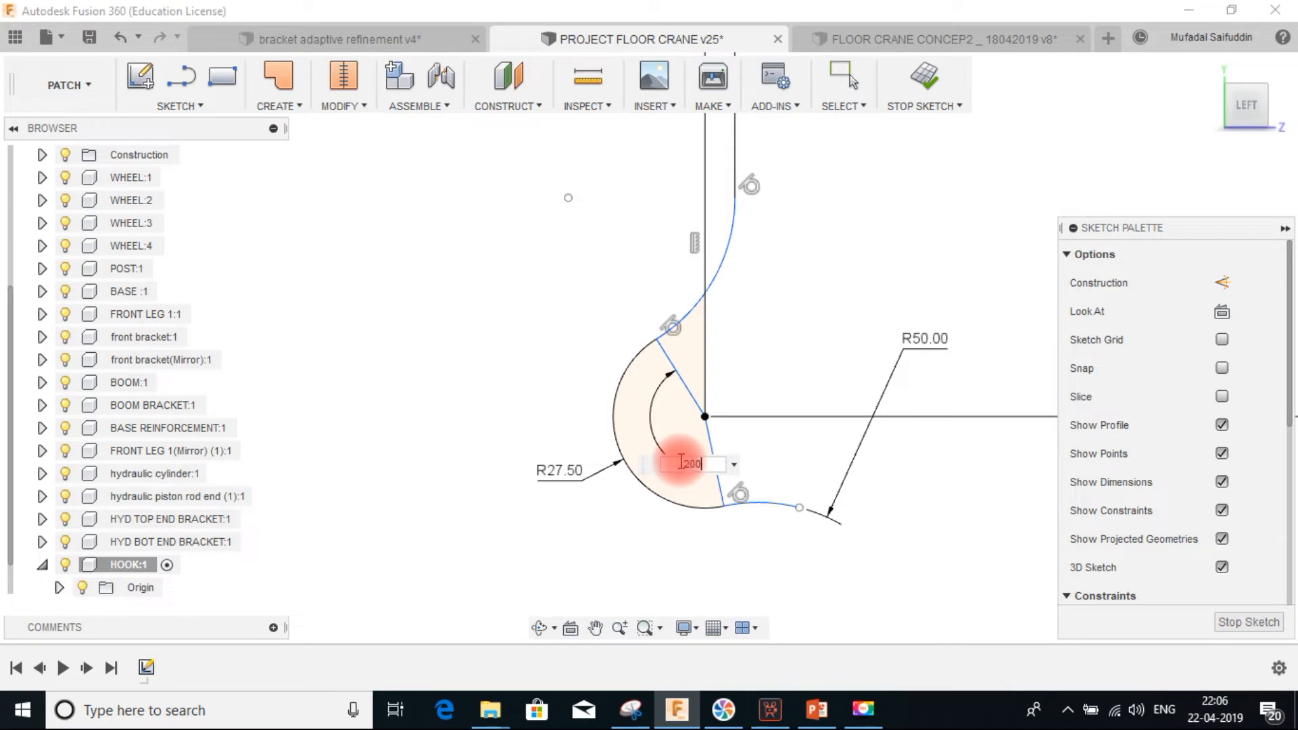
{"action": "type", "text": "200"}
{"action": "key", "text": "Return"}
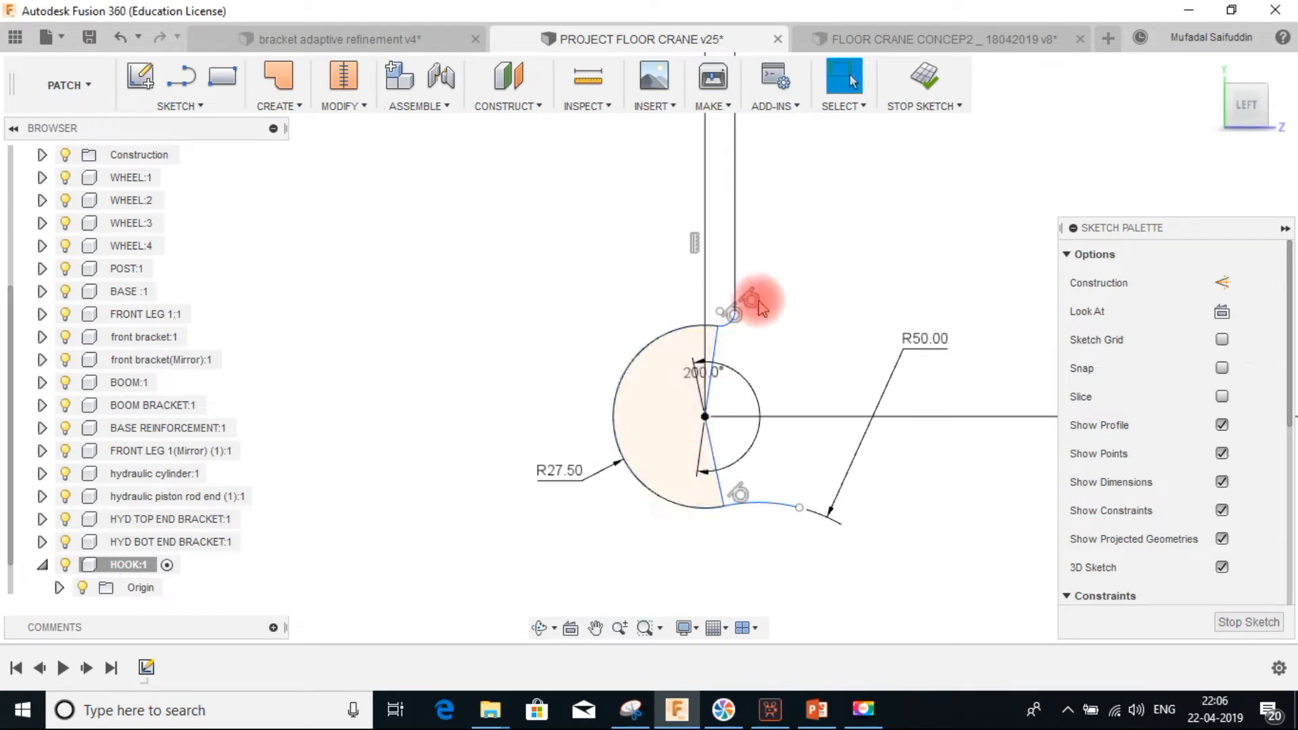
{"action": "key", "text": "d"}
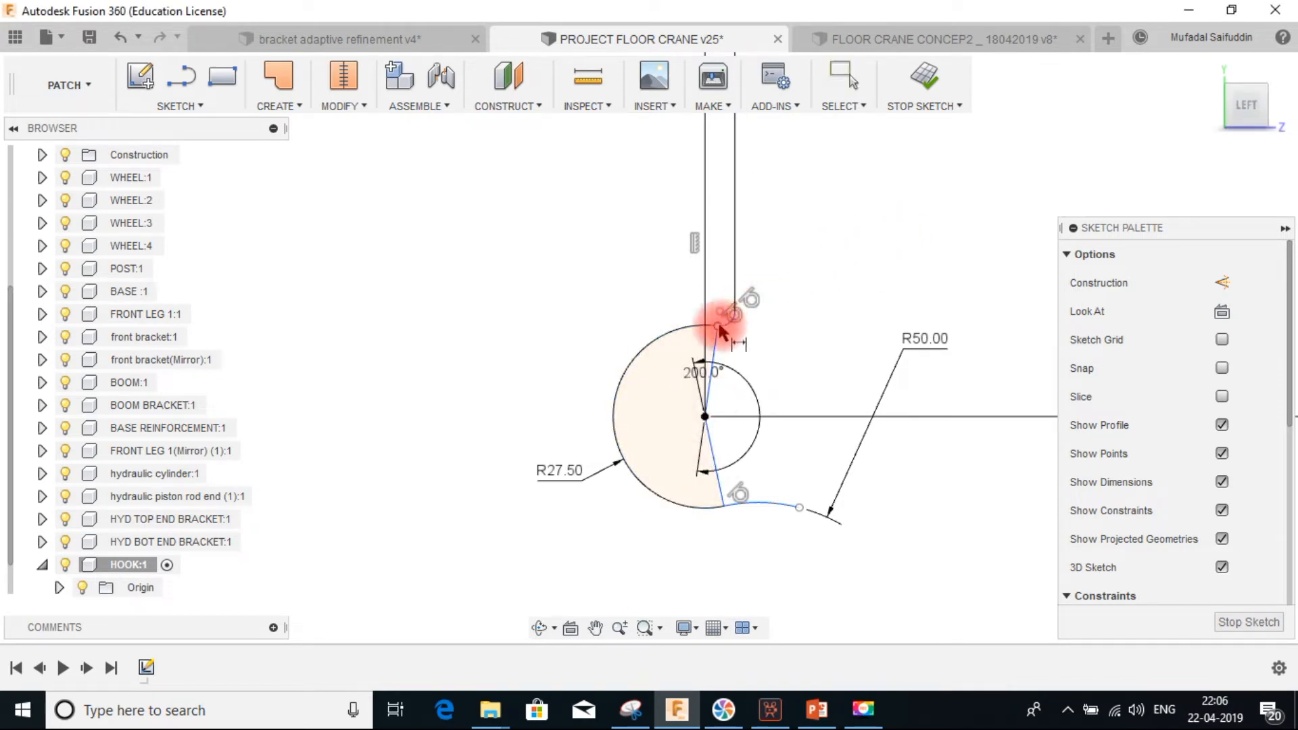
{"action": "key", "text": "Escape"}
{"action": "key", "text": "ctrl+z"}
Dimension the upper transition arc's radius and set the angle between the two radial lines to 200°
{"action": "key", "text": "d"}
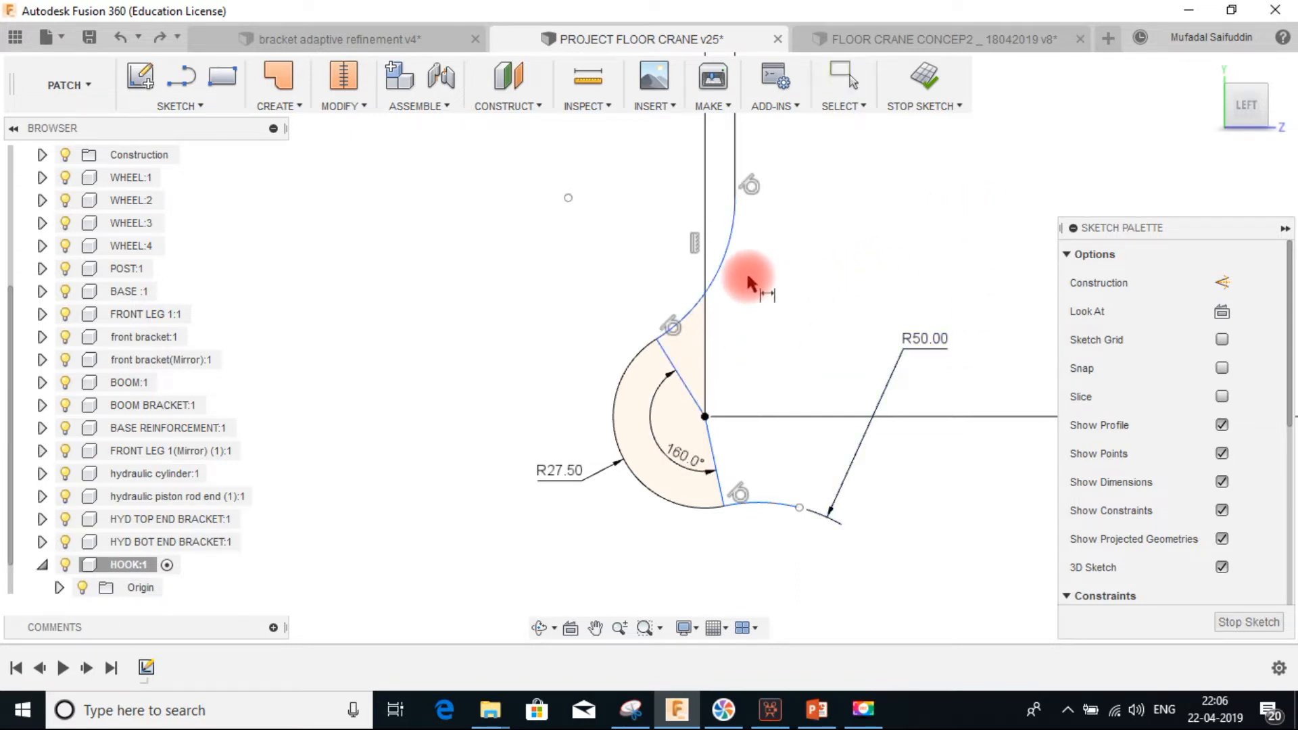
{"action": "left_click", "coordinate": [718, 265]}
{"action": "left_click", "coordinate": [750, 281]}
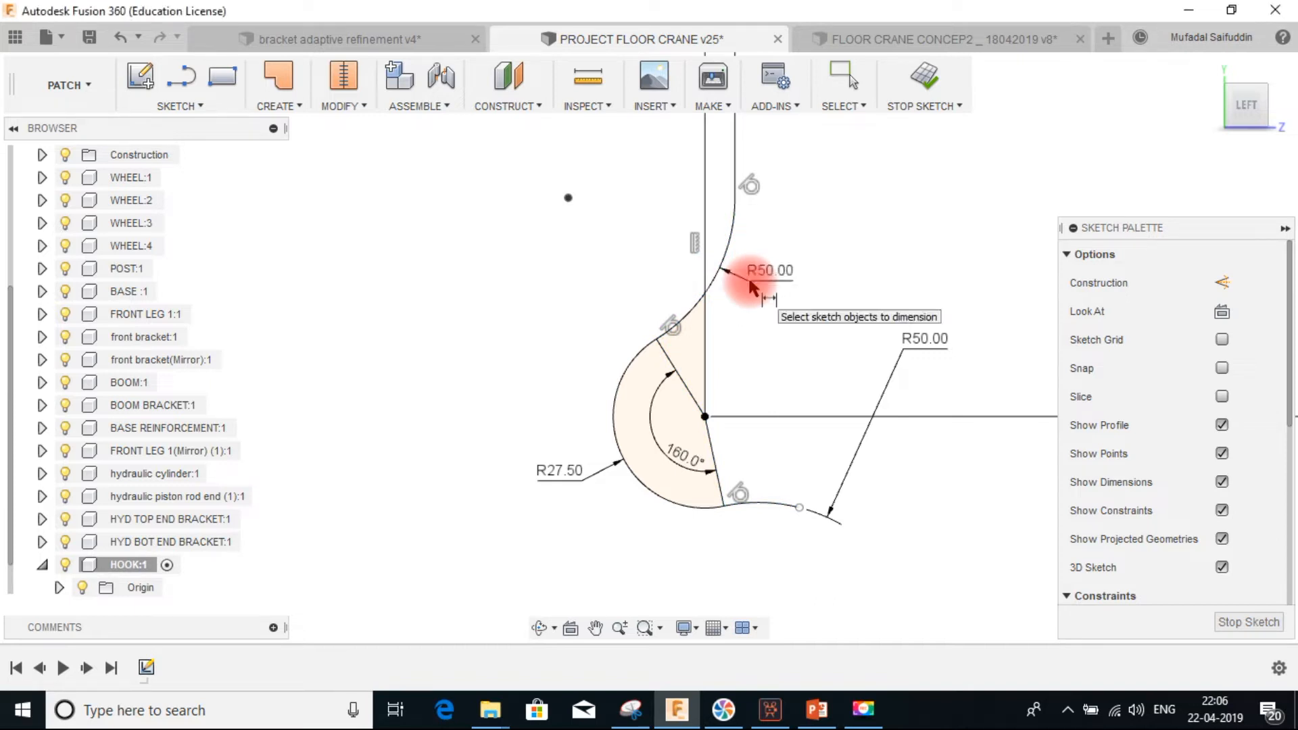
{"action": "double_click", "coordinate": [682, 457]}
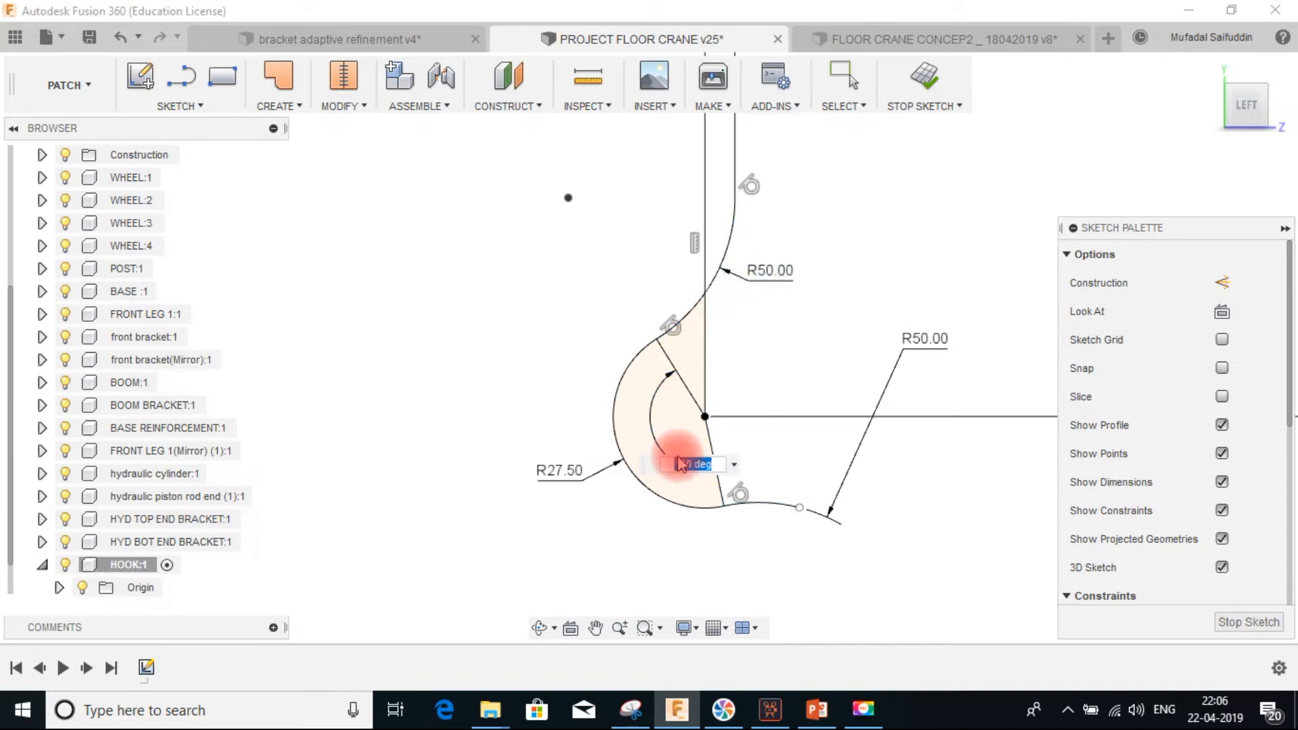
{"action": "key", "text": "Return"}
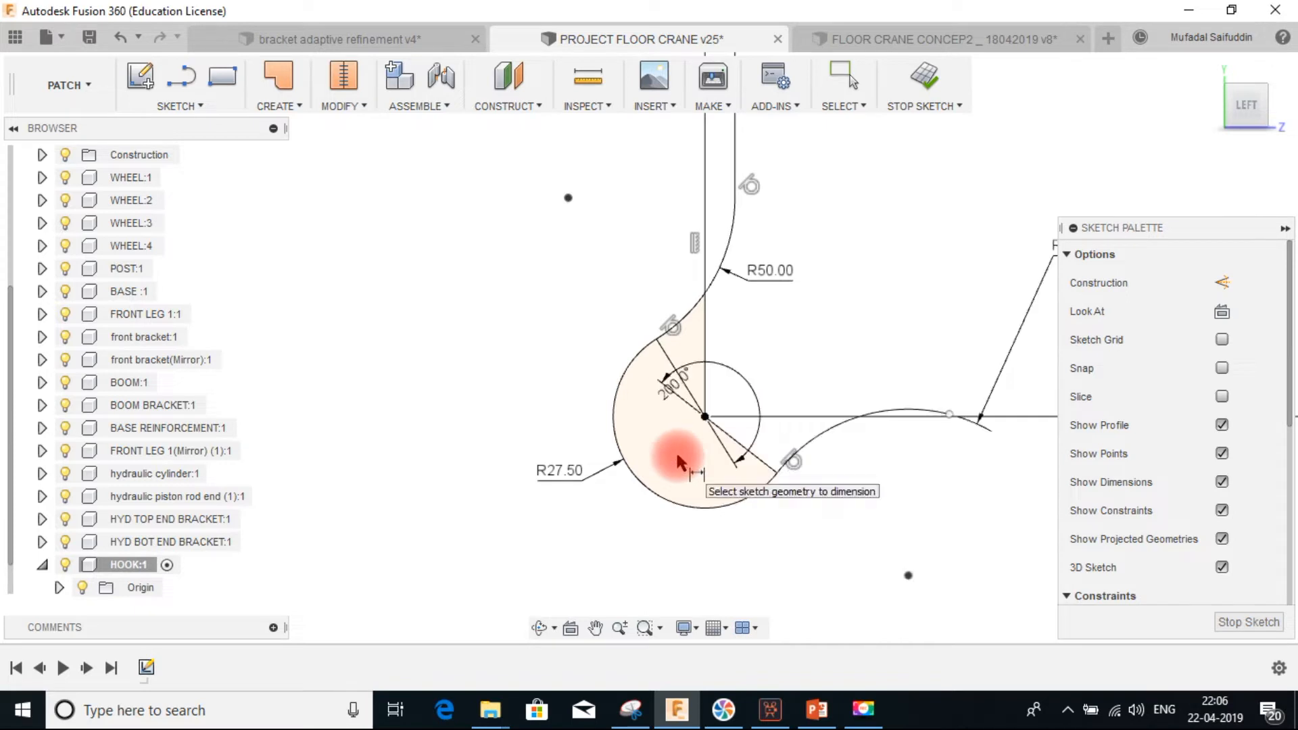
Set the vertical distance from the boom's lower edge to the large arc's center to 100 mm
{"action": "scroll", "coordinate": [788, 409], "scroll_direction": "down", "scroll_amount": 3}
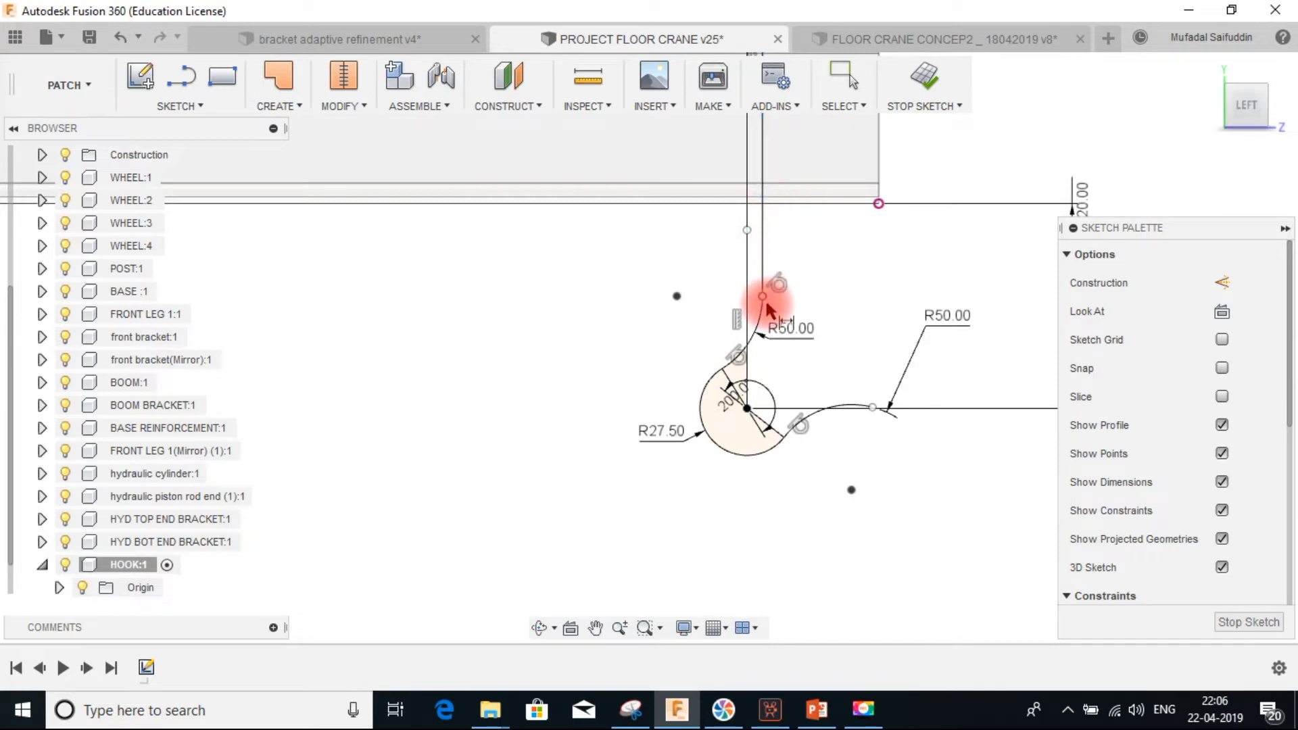
{"action": "middle_click_drag", "start_coordinate": [966, 300], "coordinate": [828, 310]}
{"action": "left_click", "coordinate": [940, 225]}
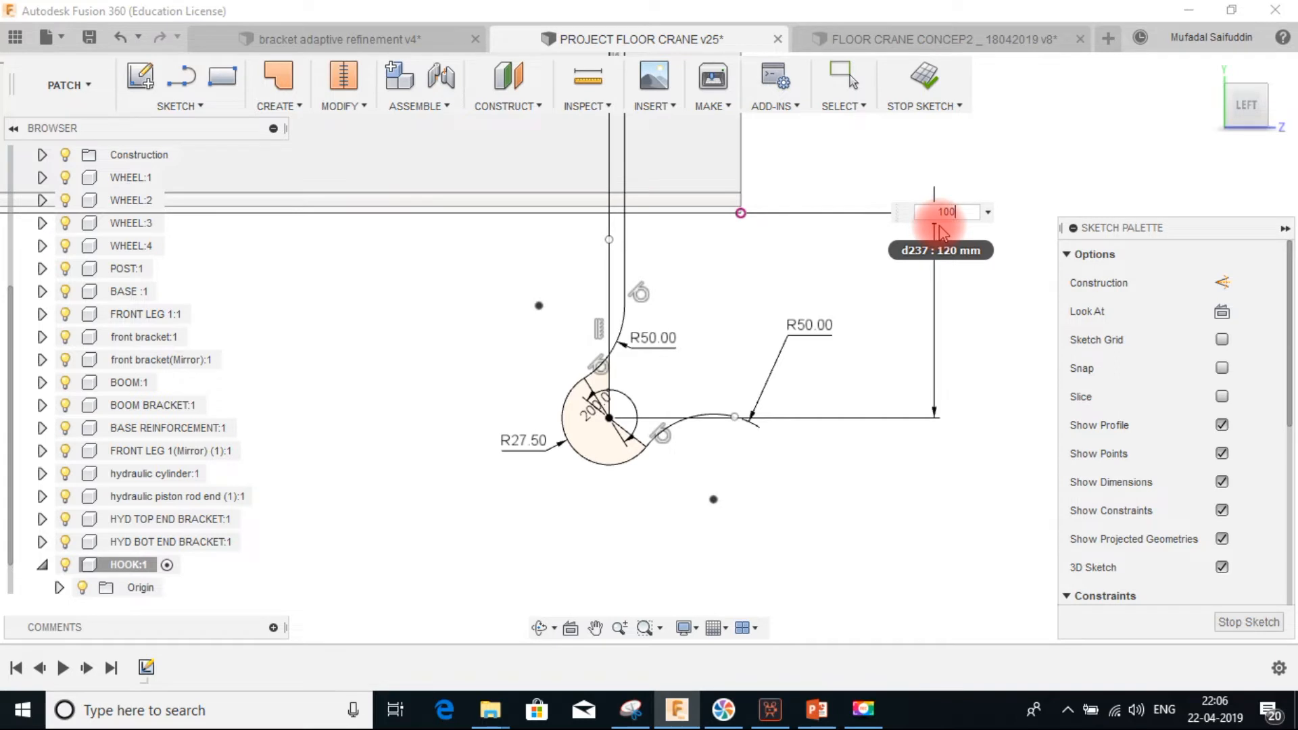
{"action": "key", "text": "Return"}
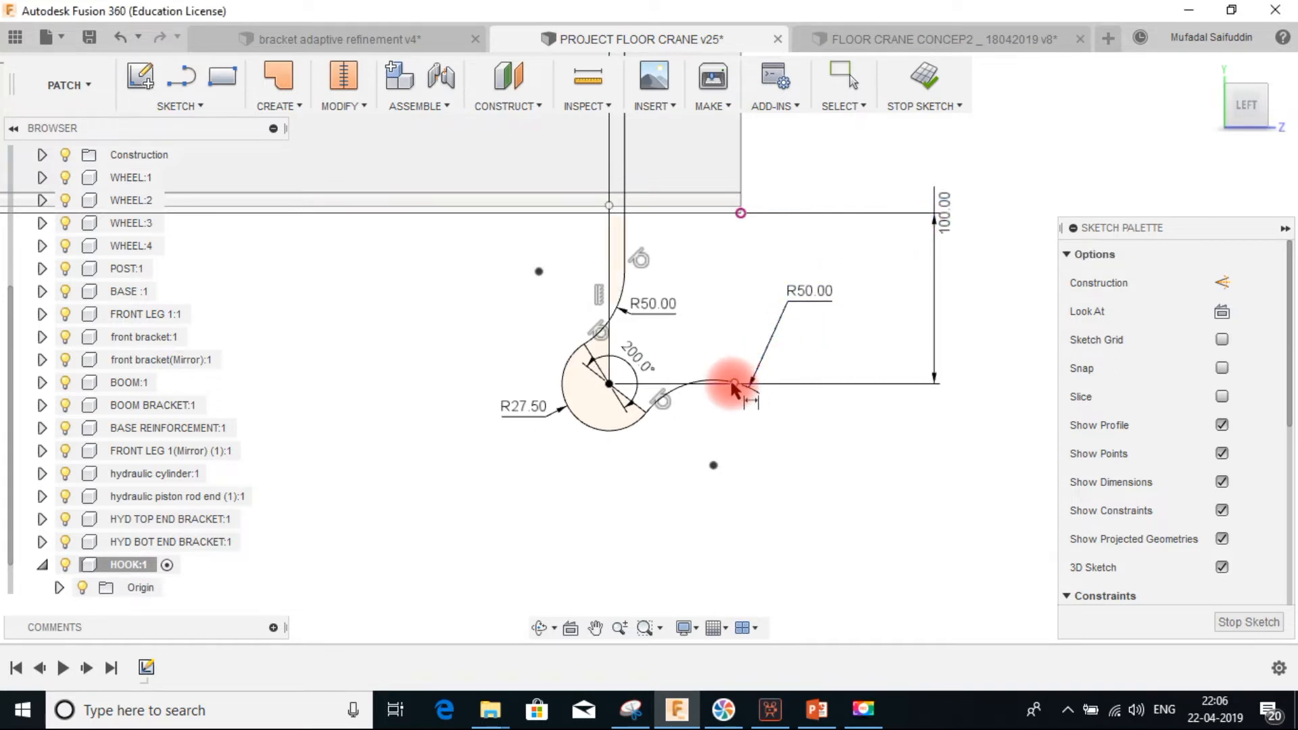
Drag the hook tip's free endpoint inward toward the large arc and finish the sketch
{"action": "key", "text": "Escape"}
{"action": "left_click_drag", "start_coordinate": [736, 386], "coordinate": [686, 387]}
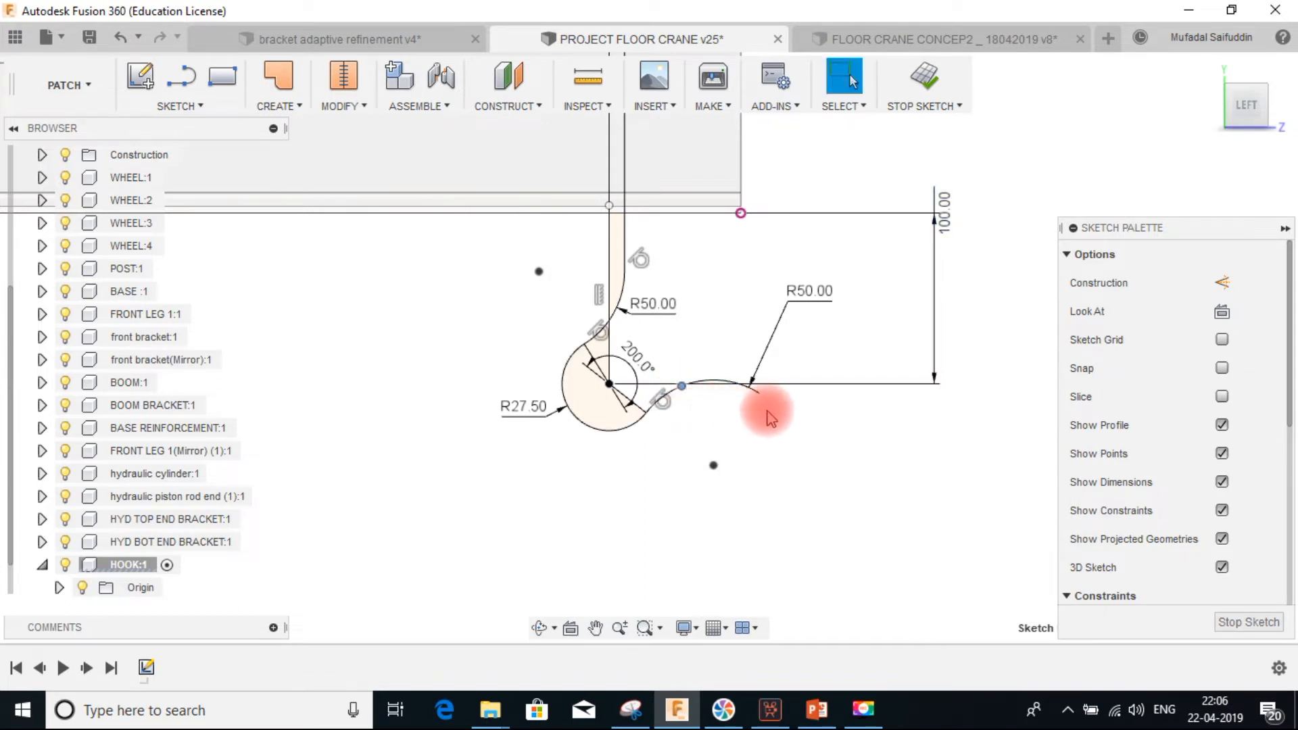
{"action": "key", "text": "d"}
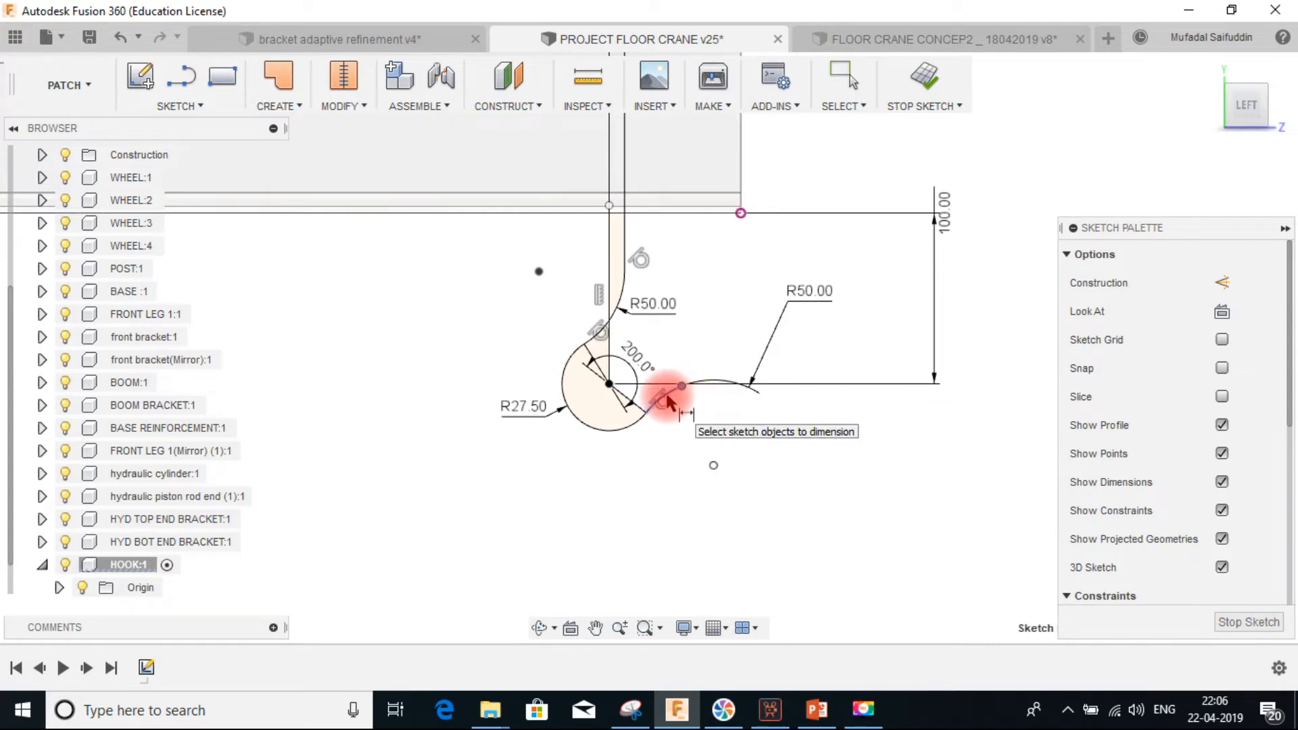
{"action": "key", "text": "Escape"}
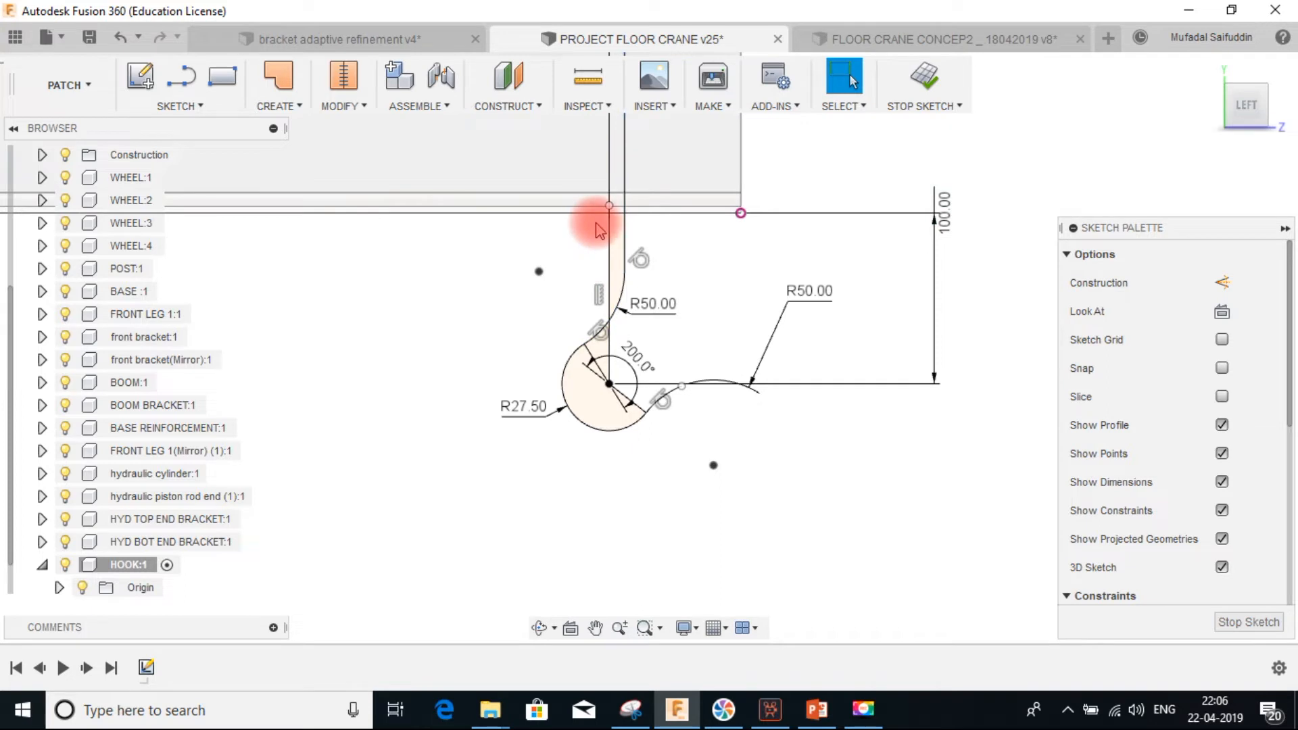
{"action": "left_click", "coordinate": [913, 98]}
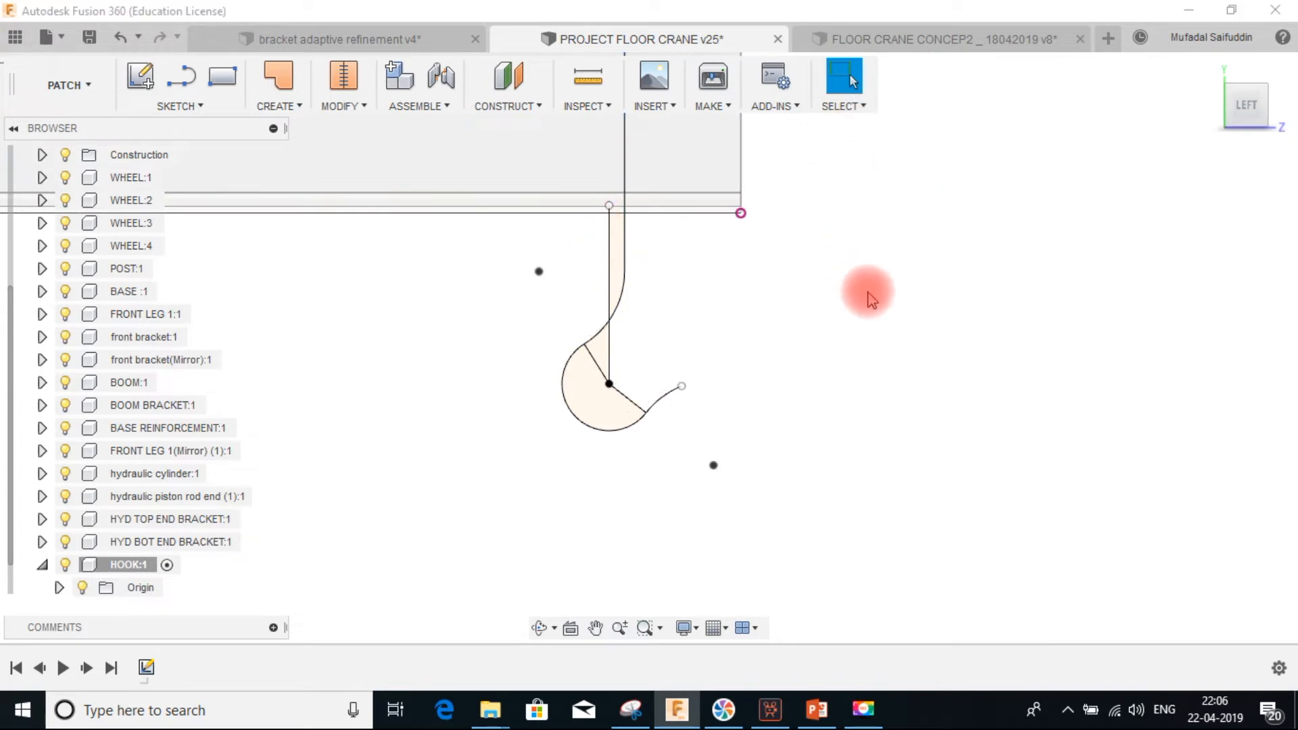
Reopen the hook sketch, convert both radial lines to construction geometry, and finish the sketch
{"action": "double_click", "coordinate": [146, 667]}
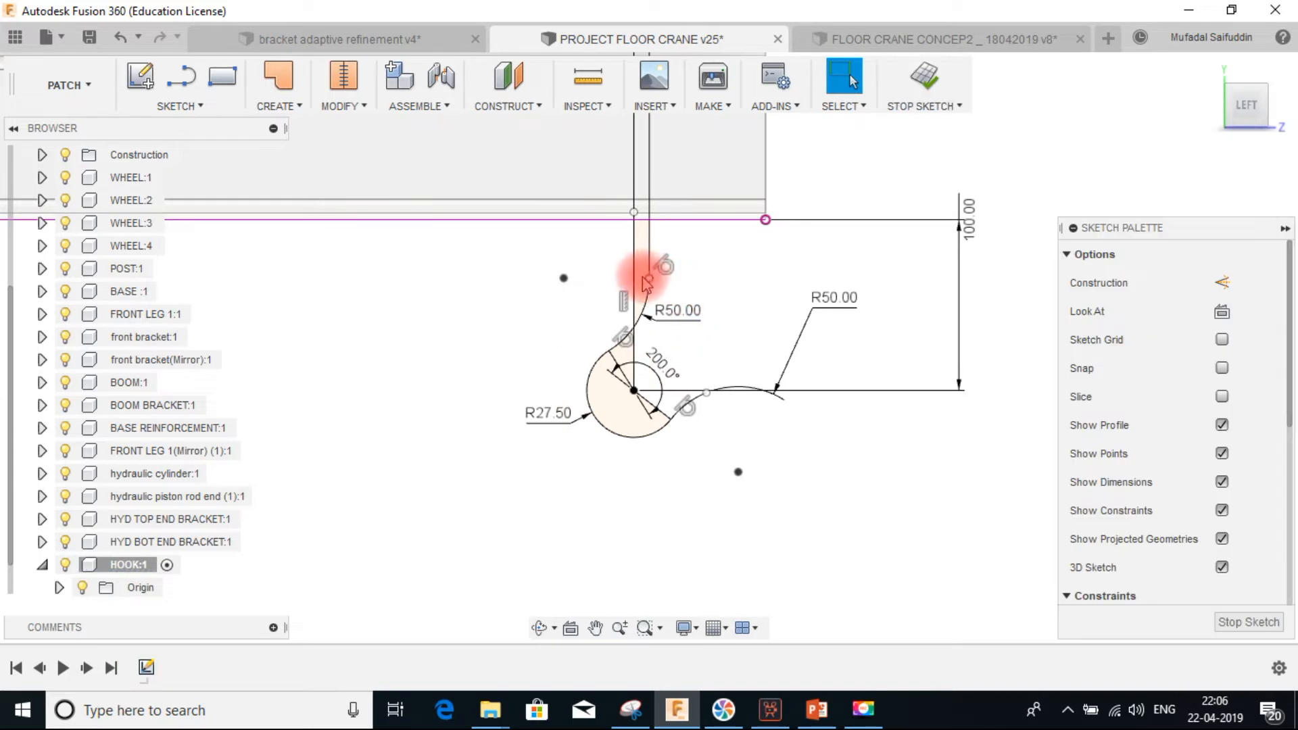
{"action": "left_click", "coordinate": [1221, 282]}
{"action": "left_click", "coordinate": [654, 349]}
{"action": "scroll", "coordinate": [621, 390], "scroll_direction": "up", "scroll_amount": 3}
{"action": "left_click", "coordinate": [614, 348]}
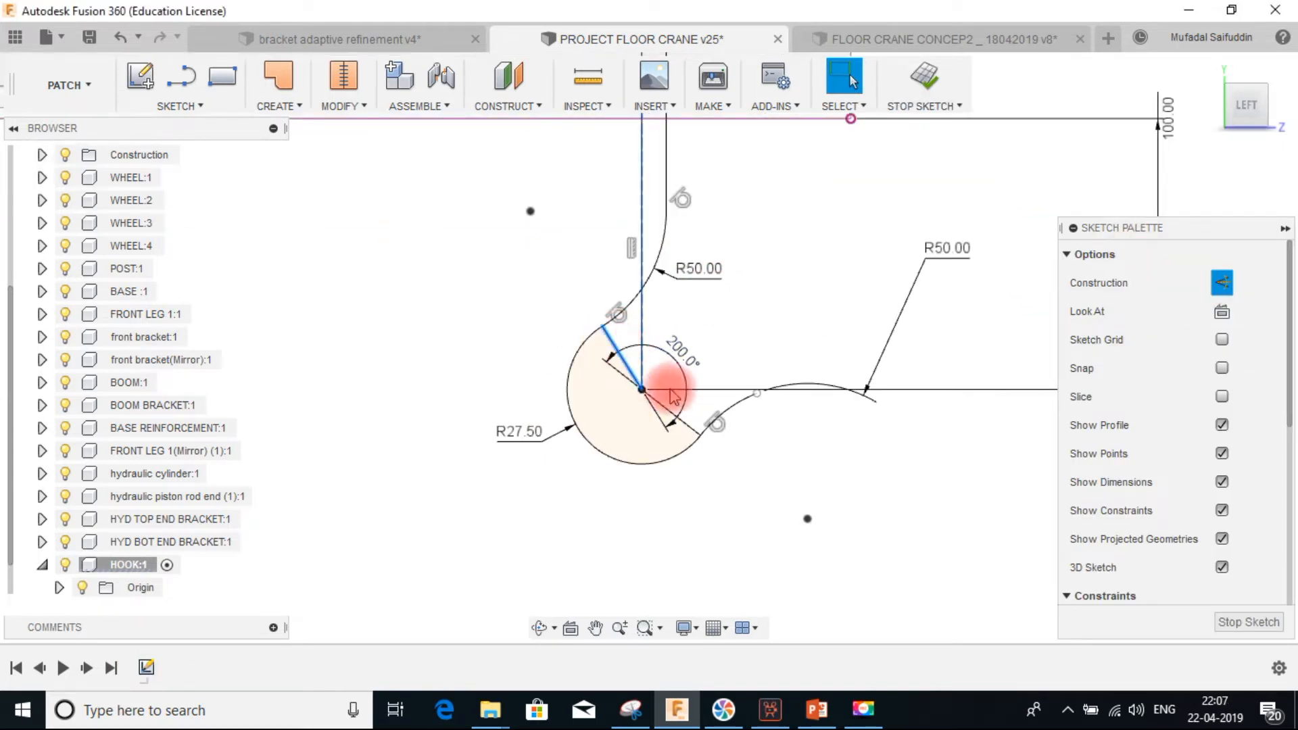
{"action": "left_click", "coordinate": [1222, 282]}
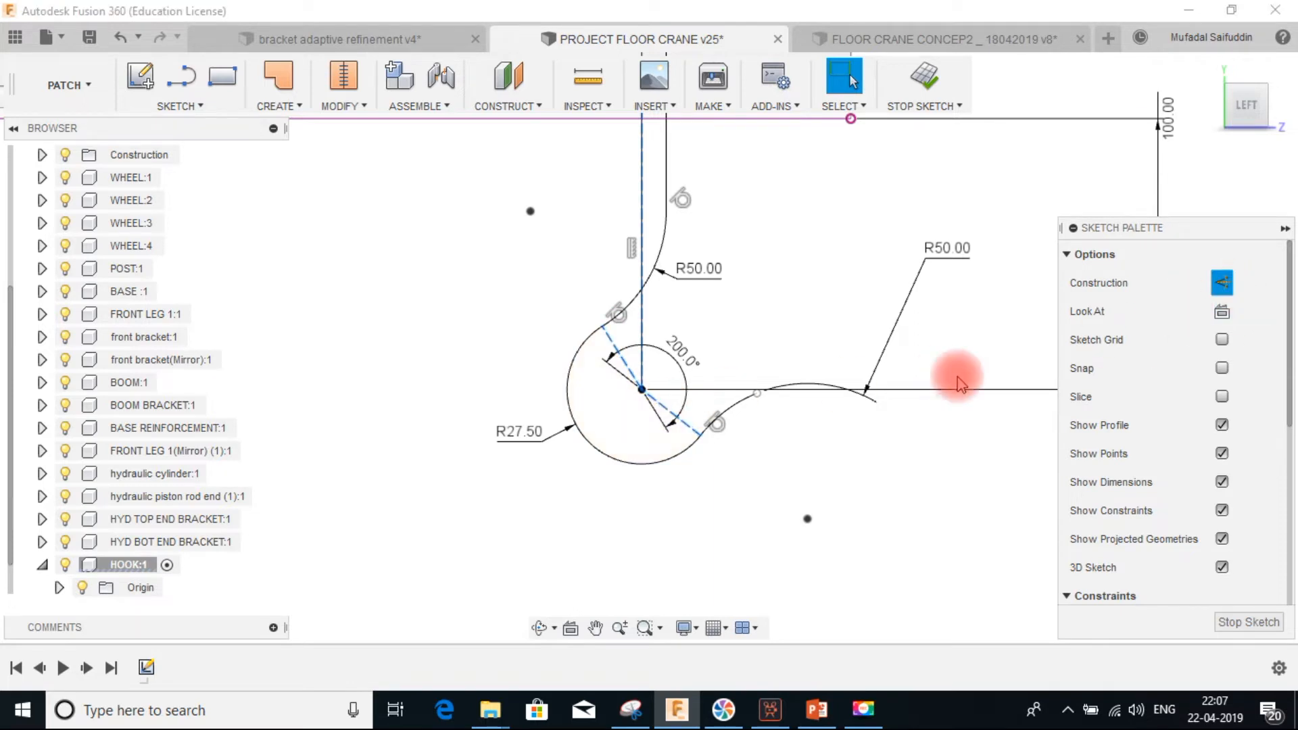
{"action": "left_click", "coordinate": [923, 77]}
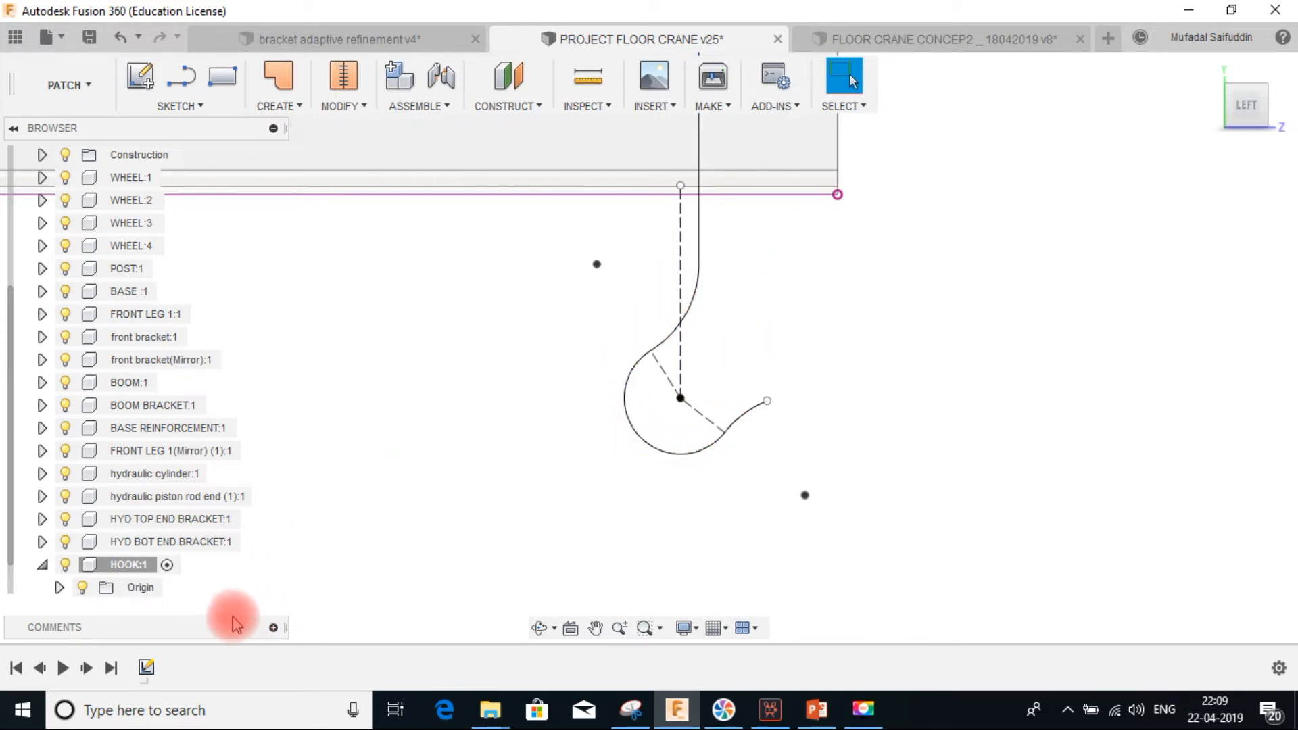
Reopen the hook sketch, convert the vertical line above the hook to construction geometry, and finish the sketch
{"action": "double_click", "coordinate": [147, 668]}
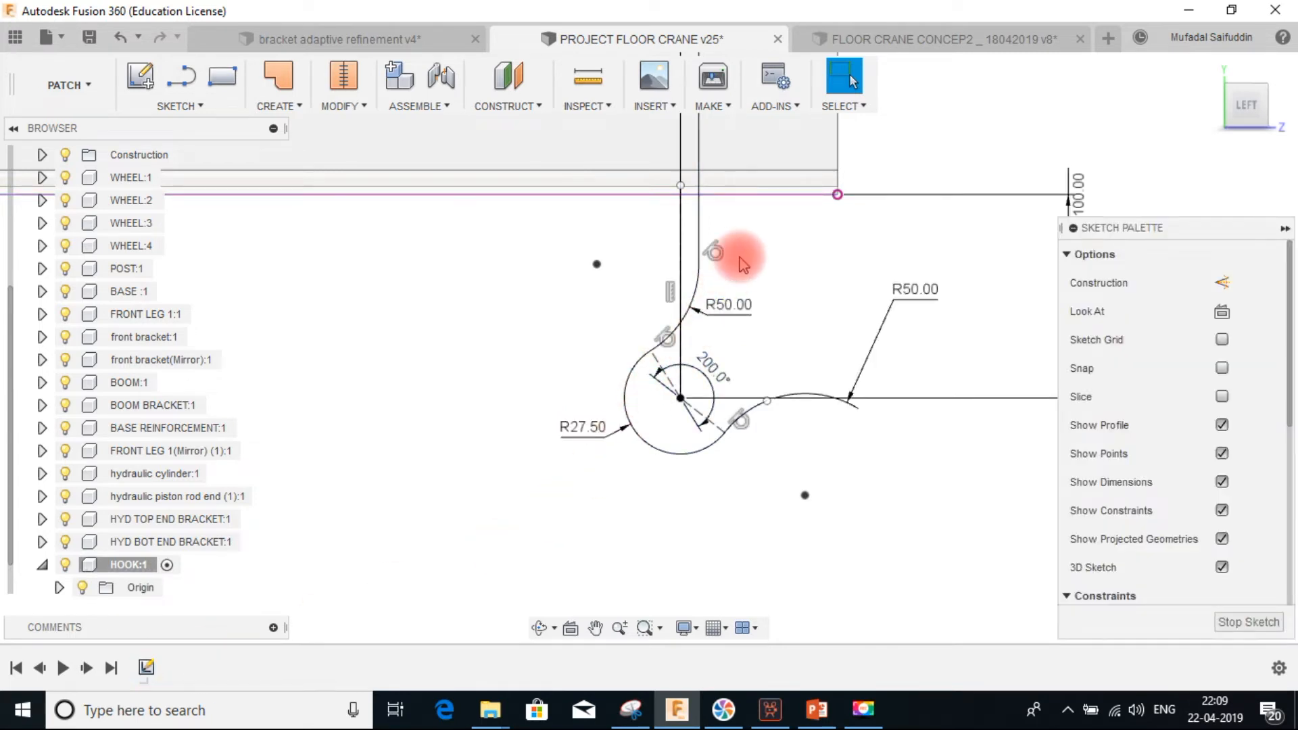
{"action": "left_click", "coordinate": [698, 162]}
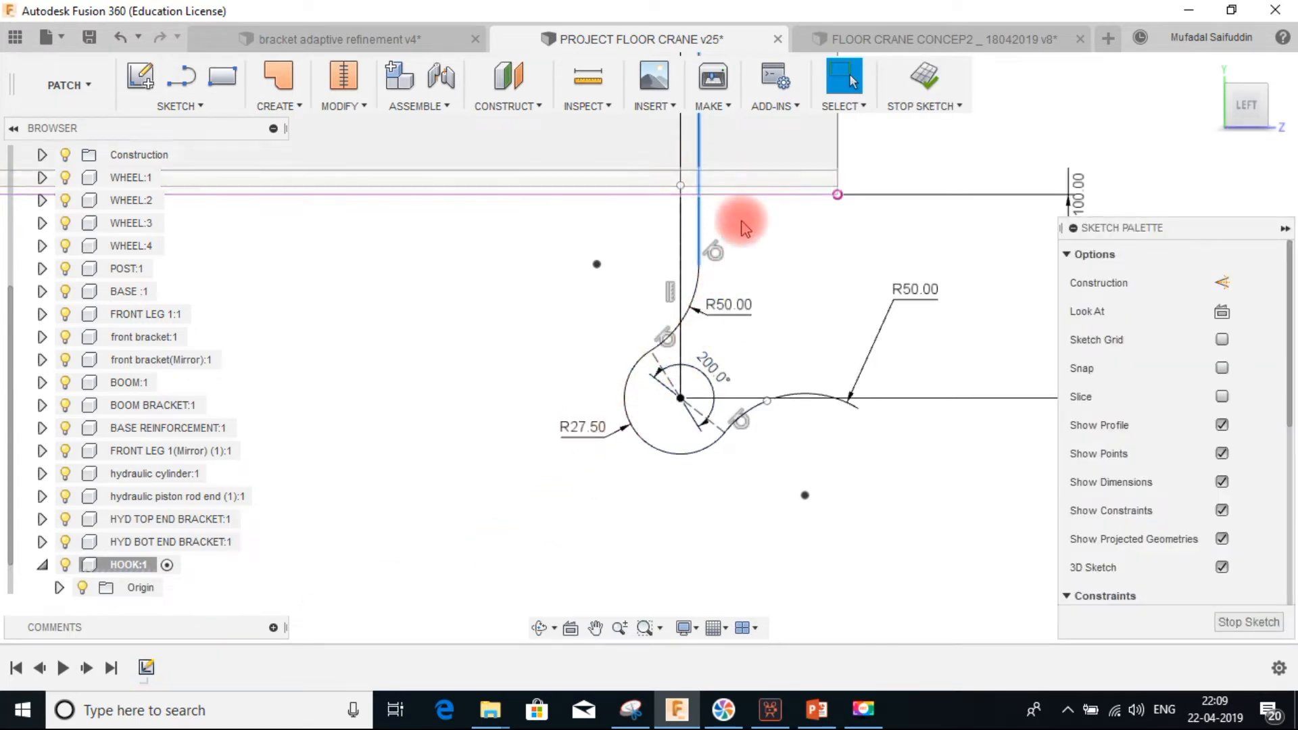
{"action": "middle_click_drag", "start_coordinate": [734, 230], "coordinate": [695, 345]}
{"action": "scroll", "coordinate": [751, 353], "scroll_direction": "down", "scroll_amount": 2}
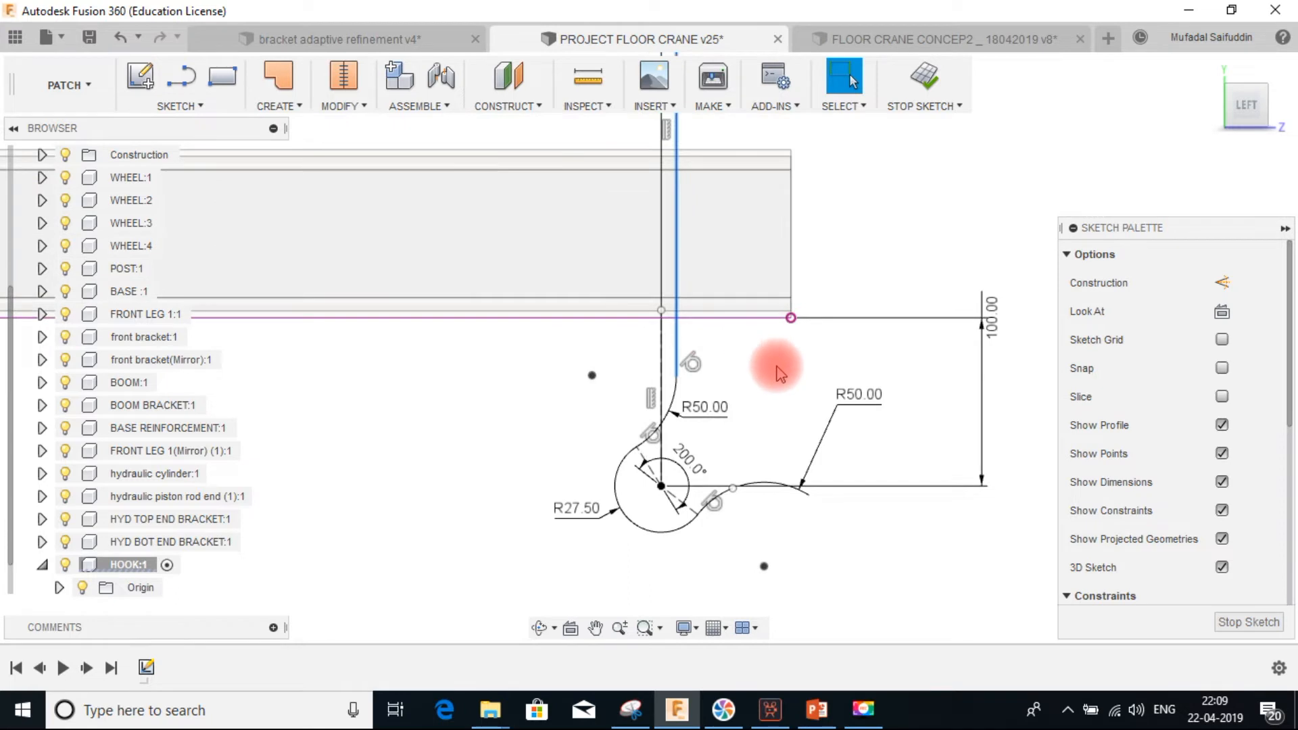
{"action": "left_click", "coordinate": [1221, 283]}
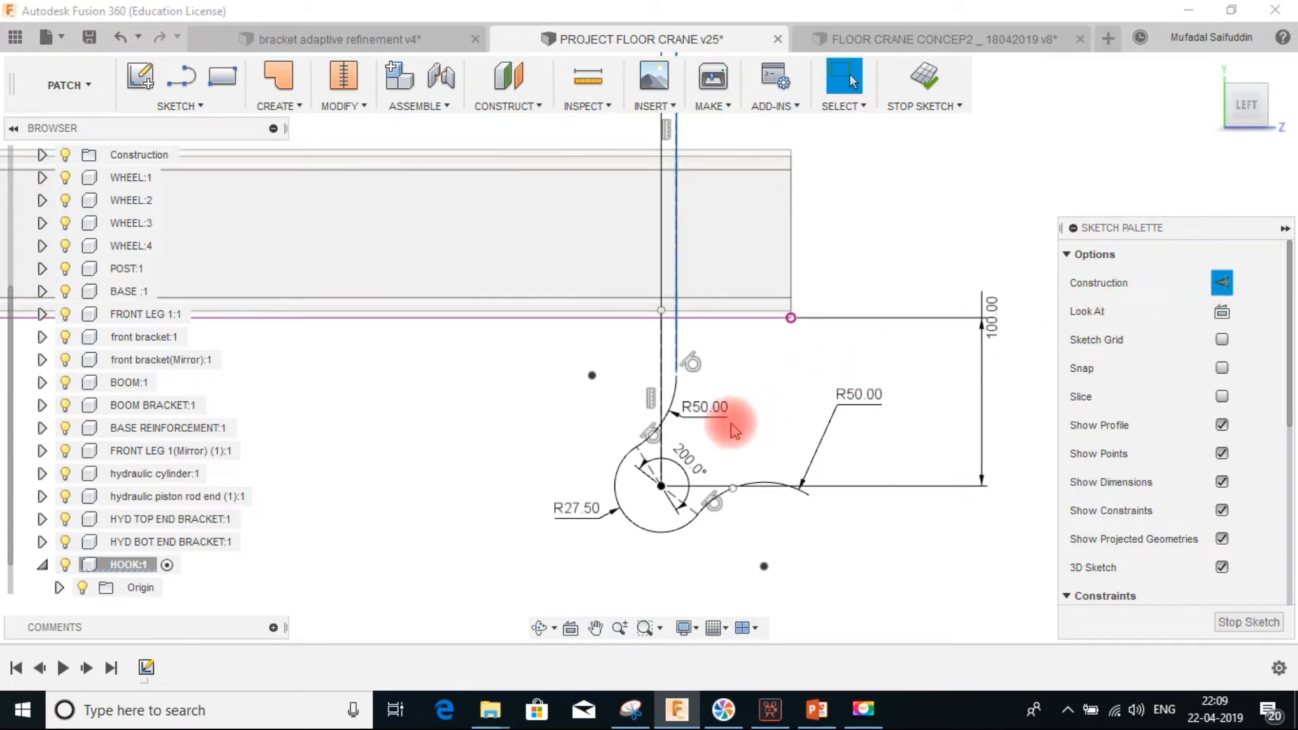
{"action": "left_click", "coordinate": [717, 374]}
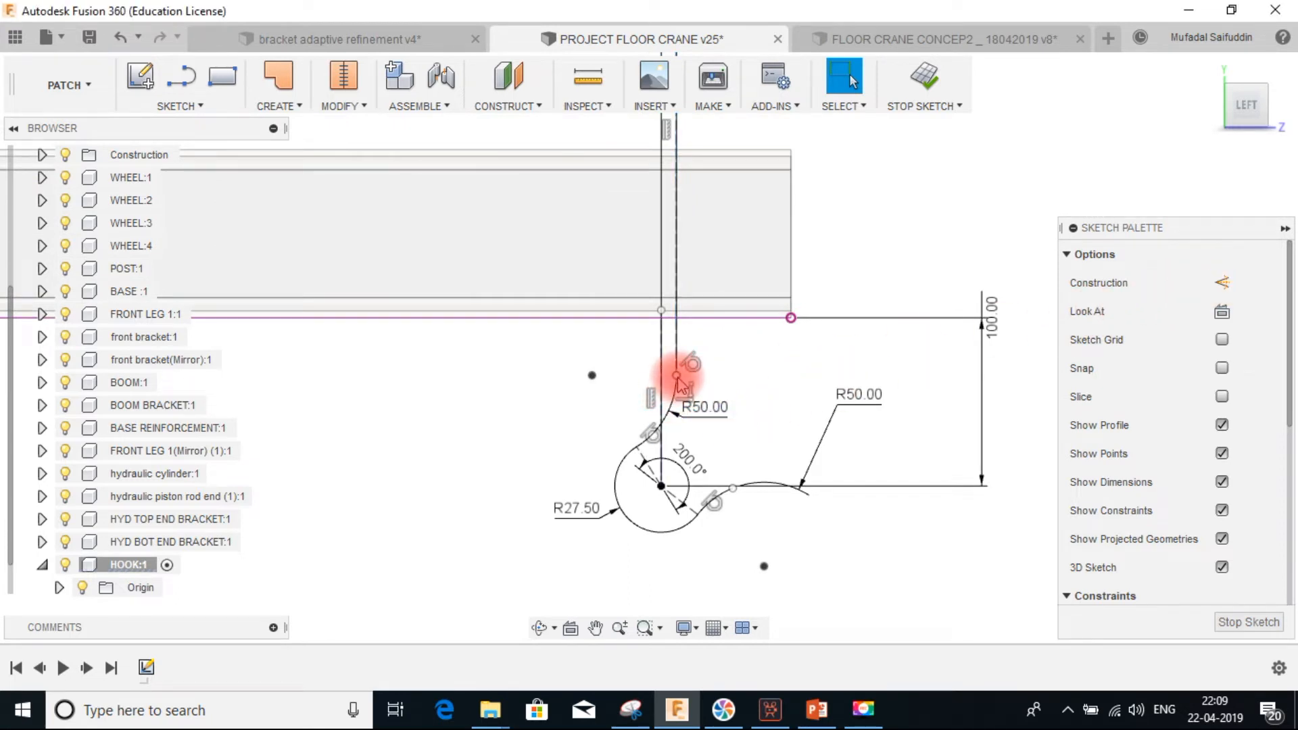
{"action": "left_click", "coordinate": [925, 74]}
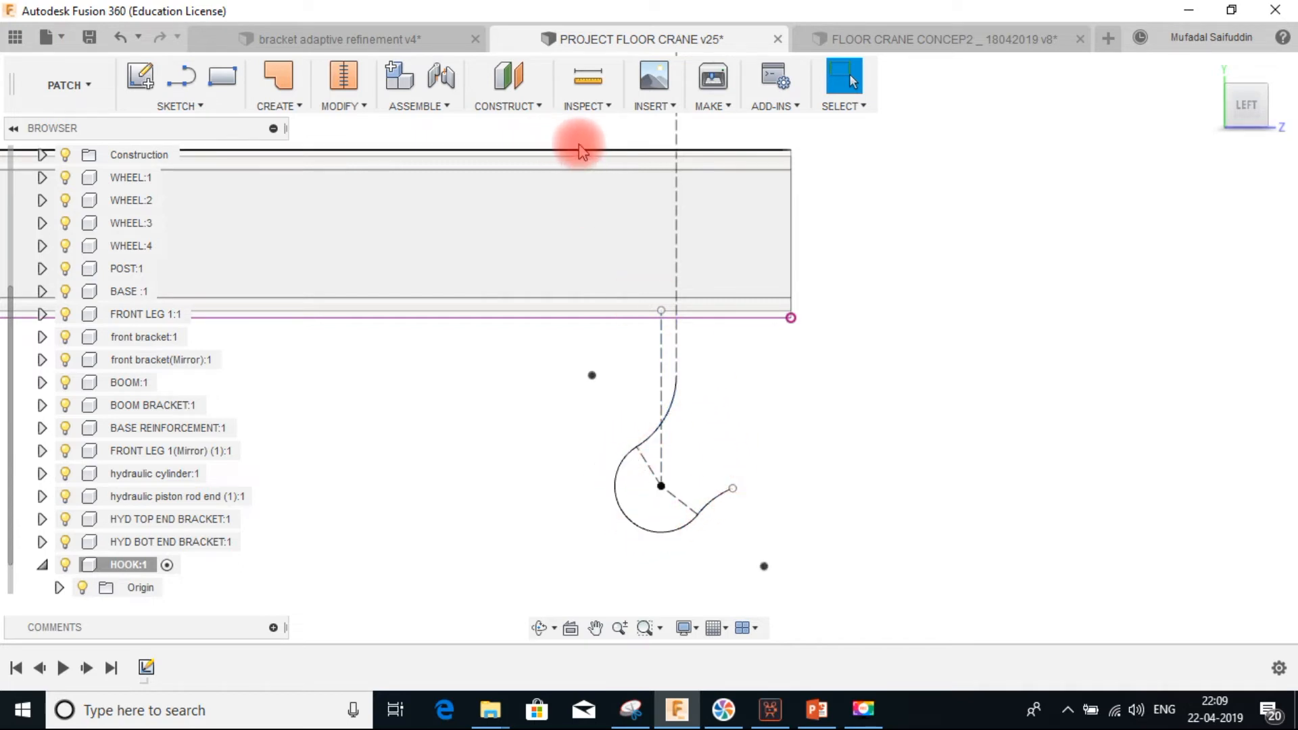
Create a construction plane along the hook curve path at proportional distance 0
{"action": "left_click", "coordinate": [521, 112]}
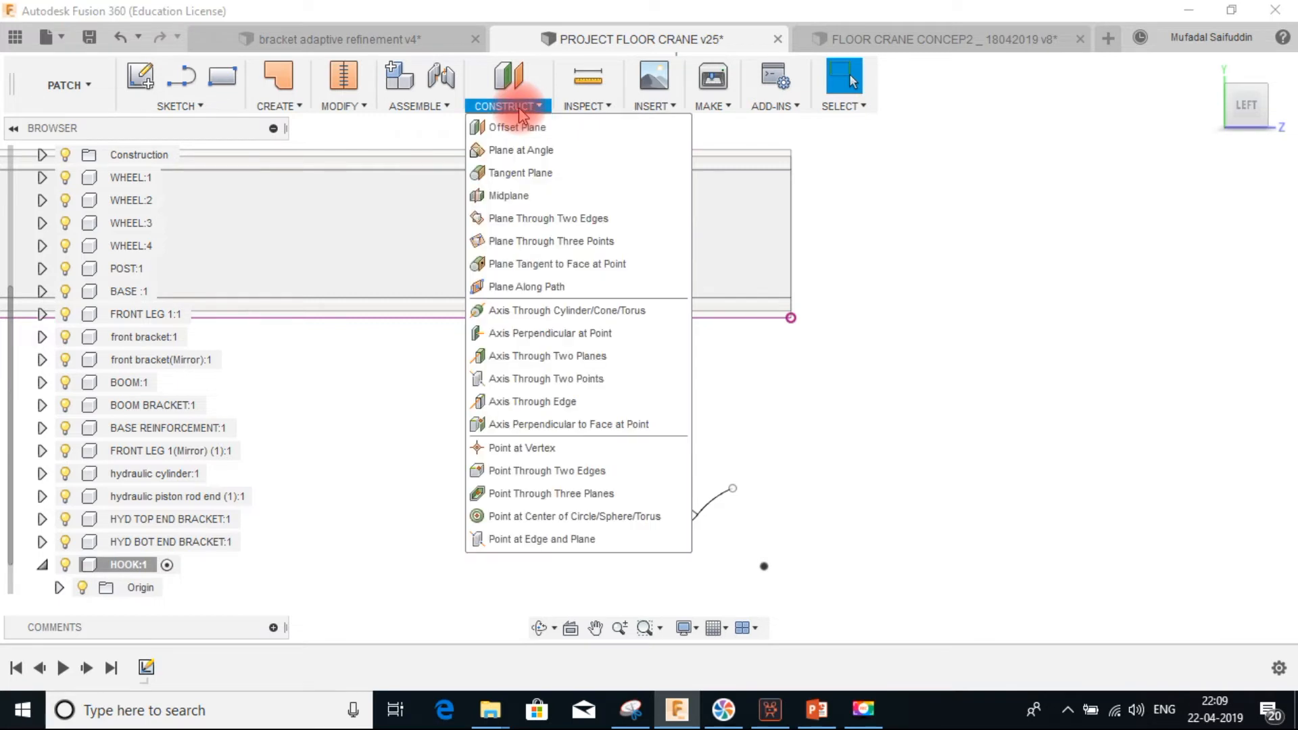
{"action": "left_click", "coordinate": [539, 291]}
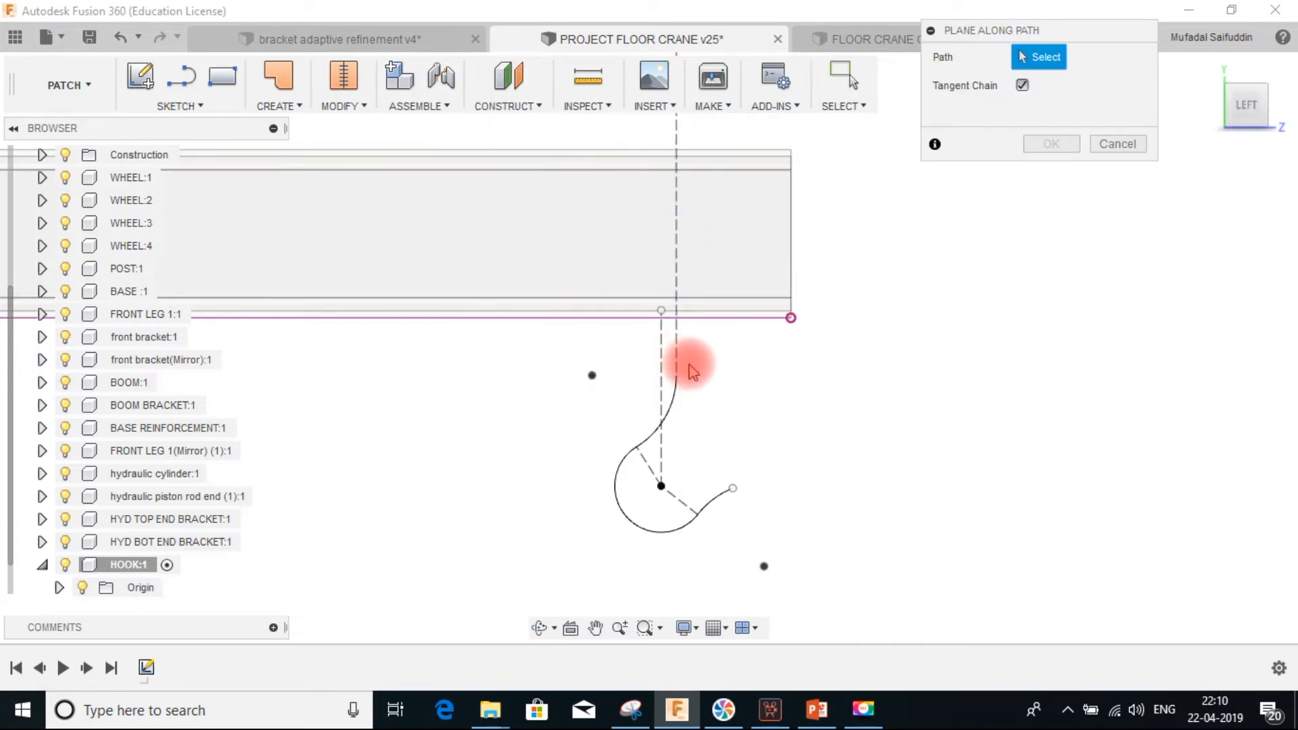
{"action": "left_click", "coordinate": [675, 393]}
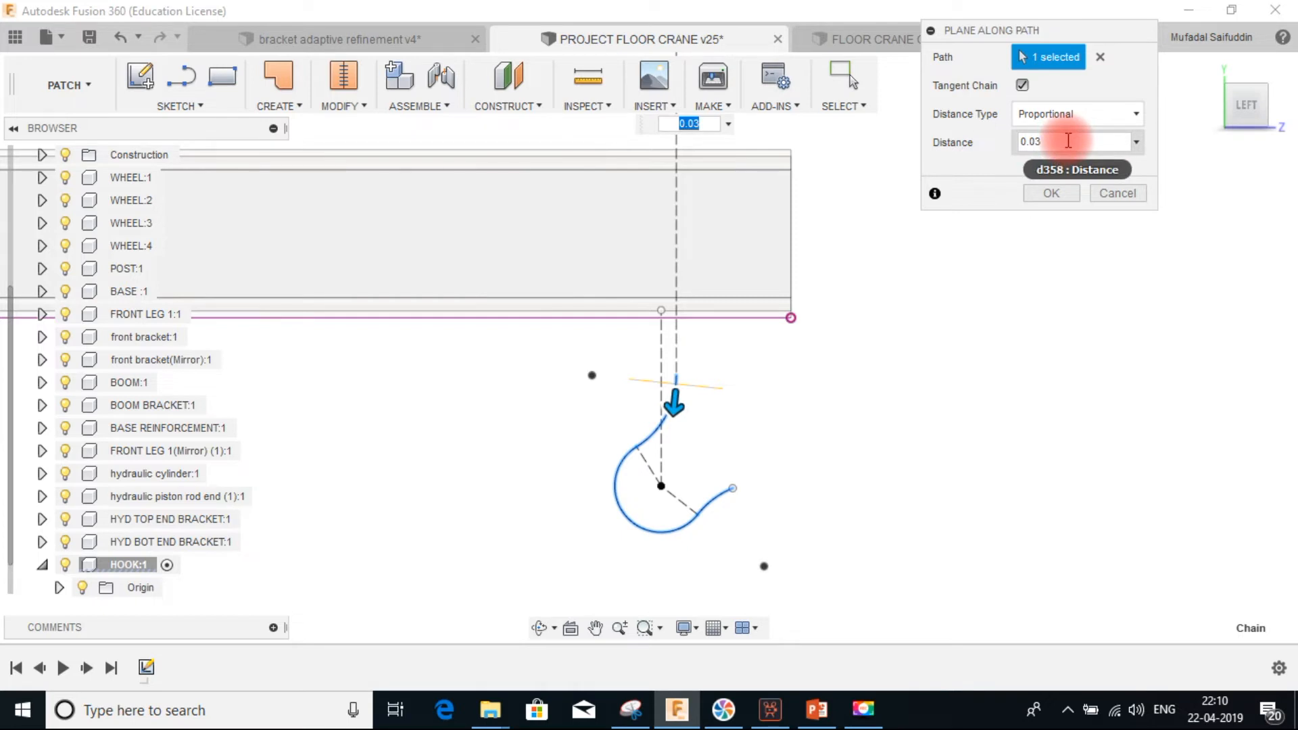
{"action": "mouse_move", "coordinate": [1068, 143]}
{"action": "left_mouse_down"}
{"action": "mouse_move", "coordinate": [1019, 139]}
{"action": "mouse_move", "coordinate": [1051, 128]}
{"action": "mouse_move", "coordinate": [1050, 149]}
{"action": "left_mouse_up"}
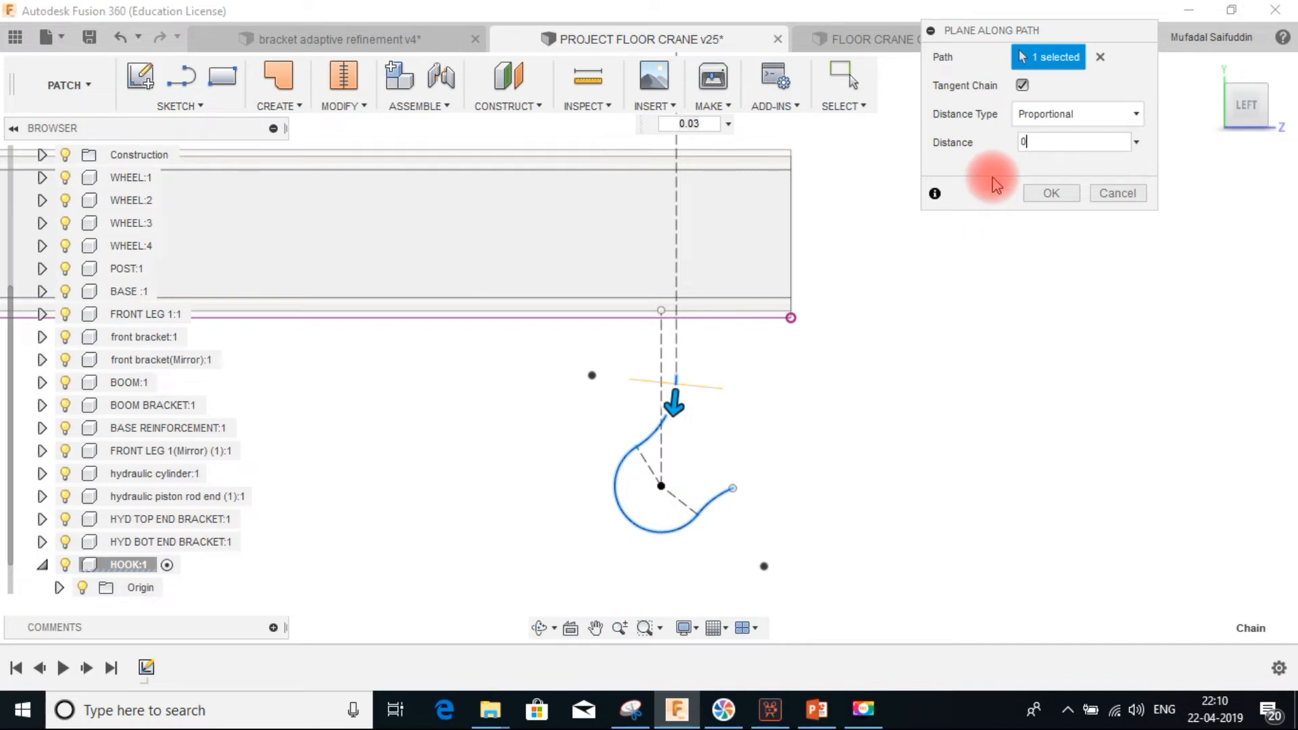
{"action": "scroll", "coordinate": [666, 371], "scroll_direction": "up", "scroll_amount": 5}
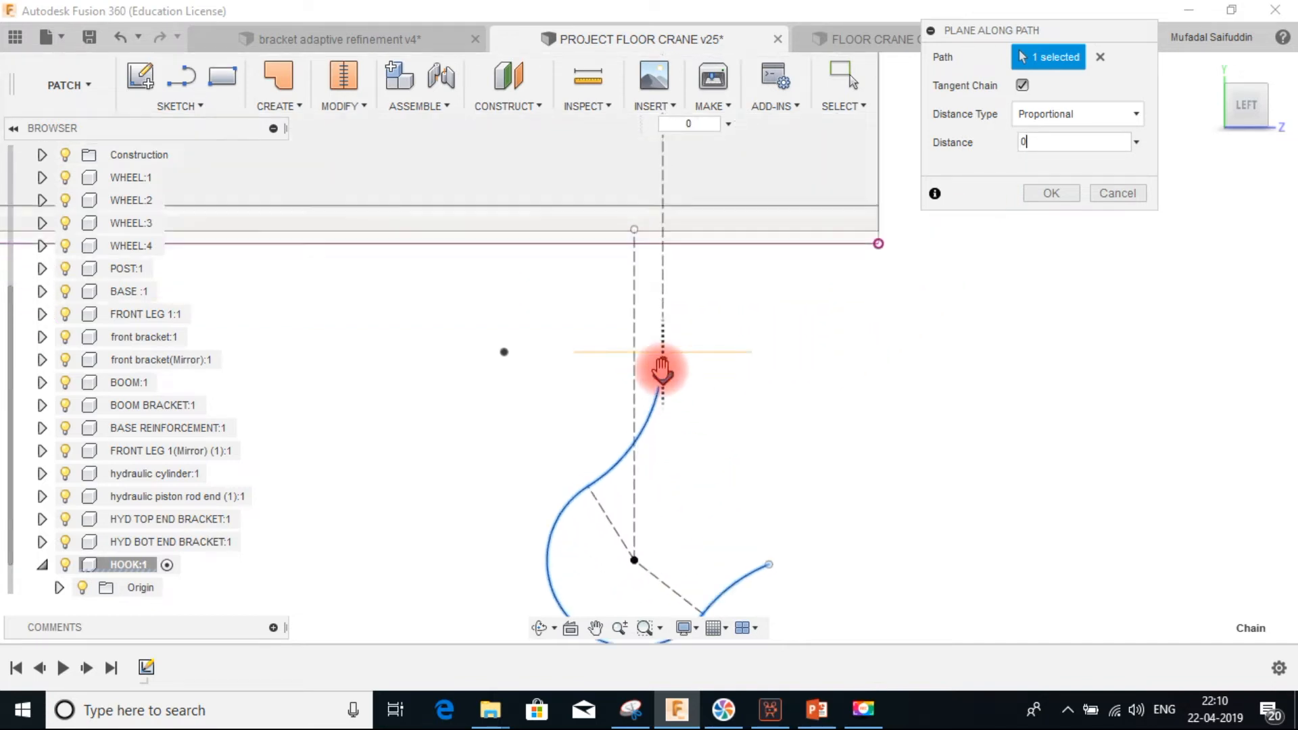
{"action": "left_click", "coordinate": [1049, 193]}
{"action": "scroll", "coordinate": [859, 365], "scroll_direction": "down", "scroll_amount": 3}
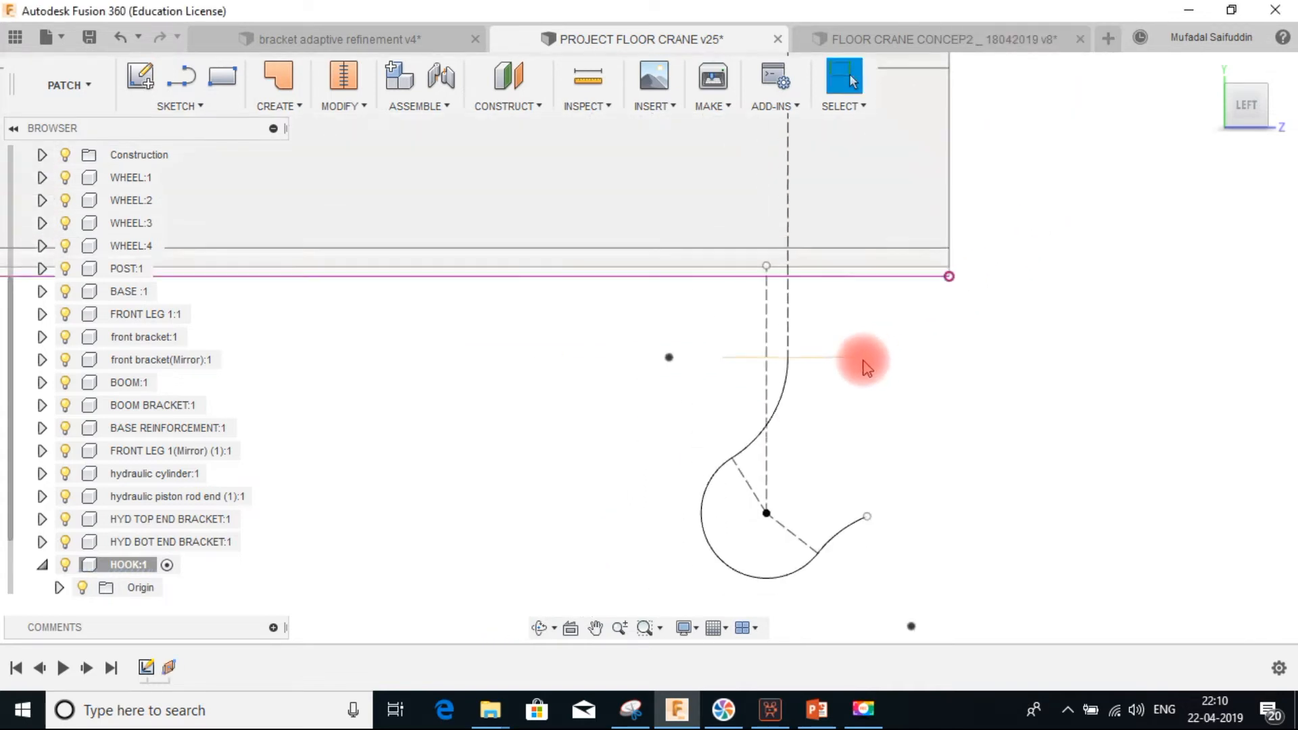
{"action": "middle_click_drag", "start_coordinate": [829, 316], "coordinate": [825, 347], "text": "shift"}
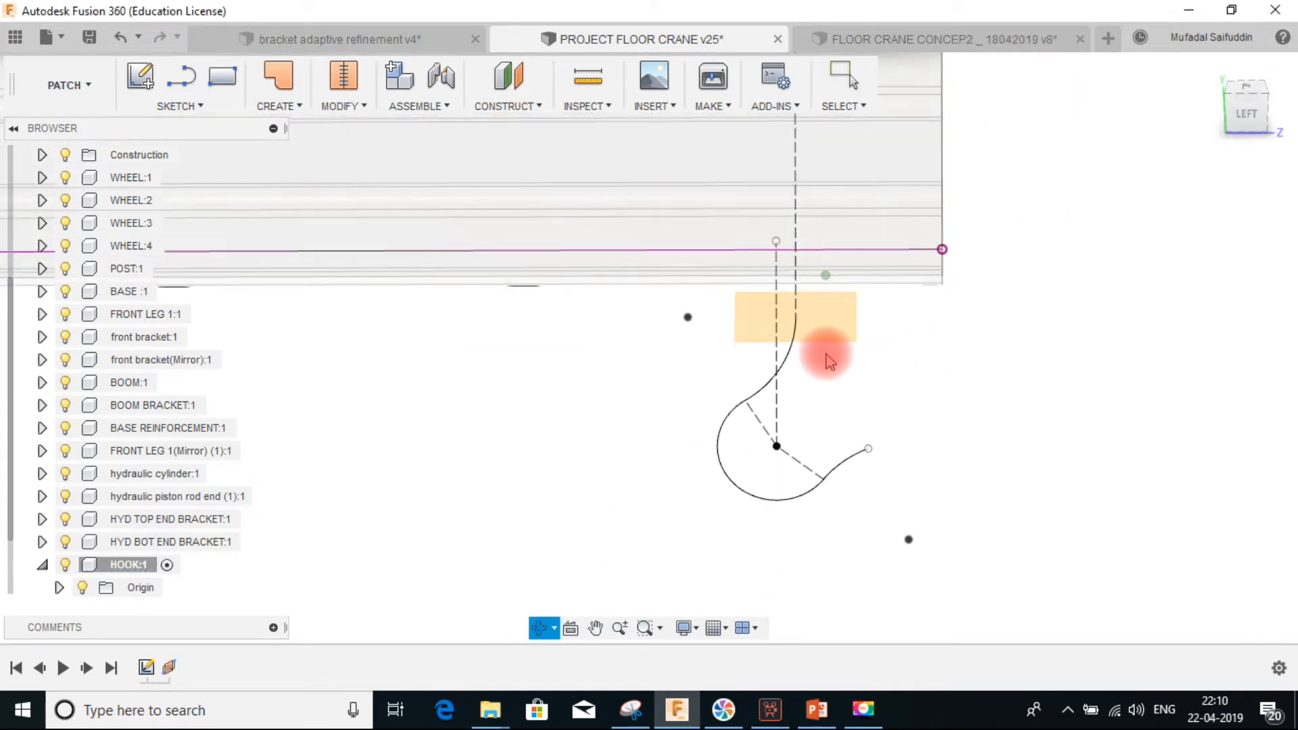
Create a construction plane along the hook curve path at proportional distance 0.5
{"action": "left_click", "coordinate": [508, 105]}
{"action": "left_click", "coordinate": [526, 286]}
{"action": "left_click", "coordinate": [782, 363]}
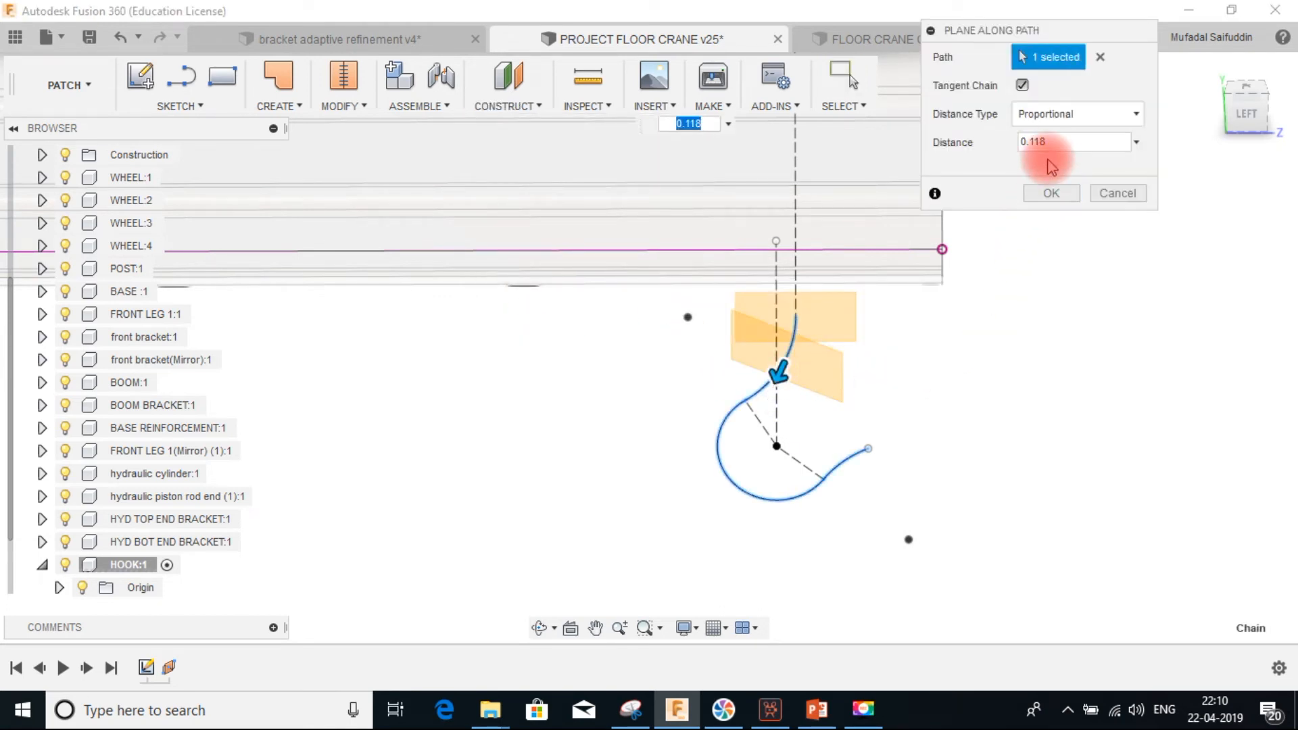
{"action": "left_click", "coordinate": [1034, 142]}
{"action": "type", "text": "0."}
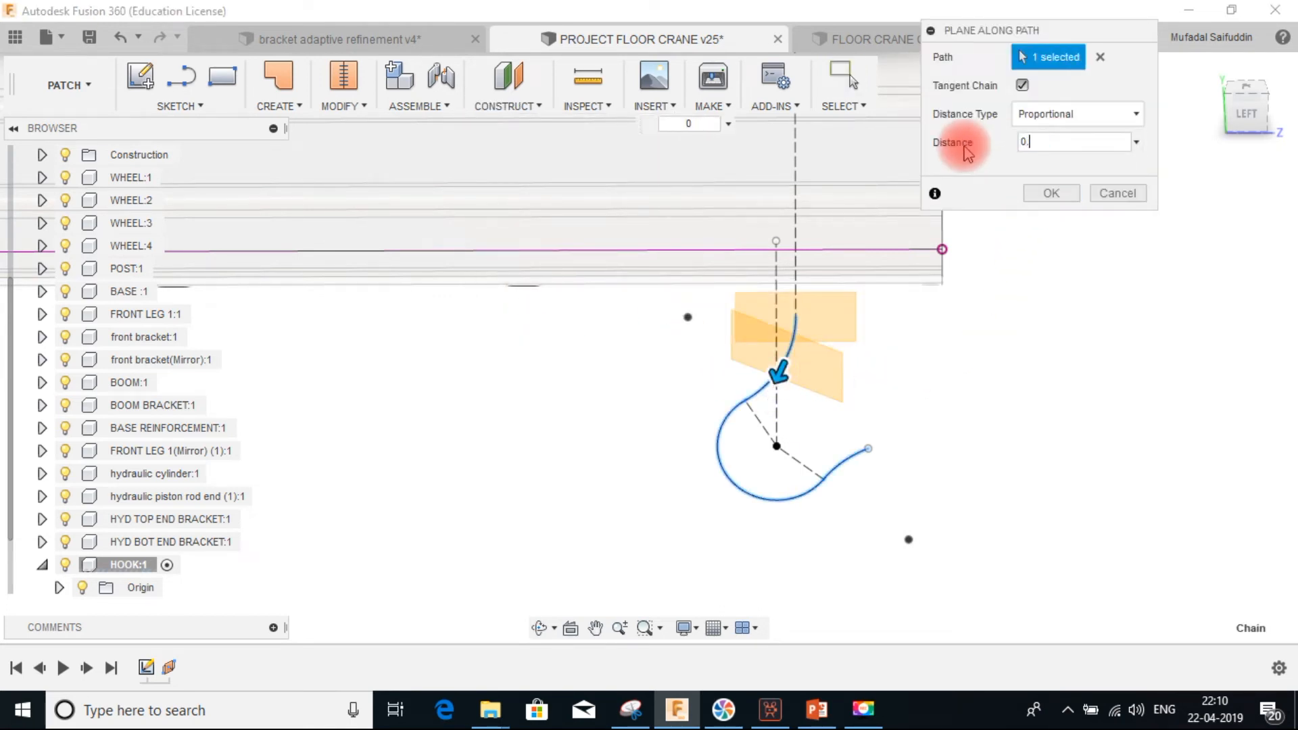
{"action": "type", "text": "5"}
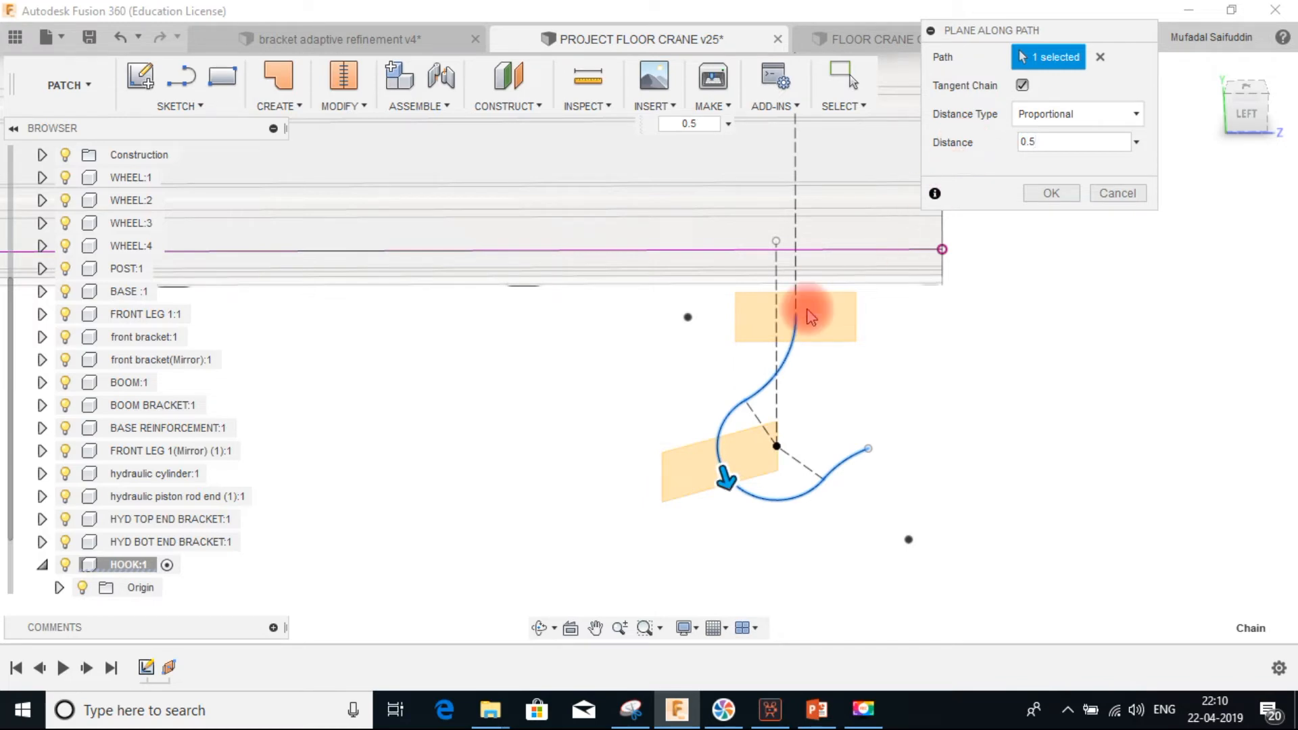
{"action": "left_click", "coordinate": [1049, 194]}
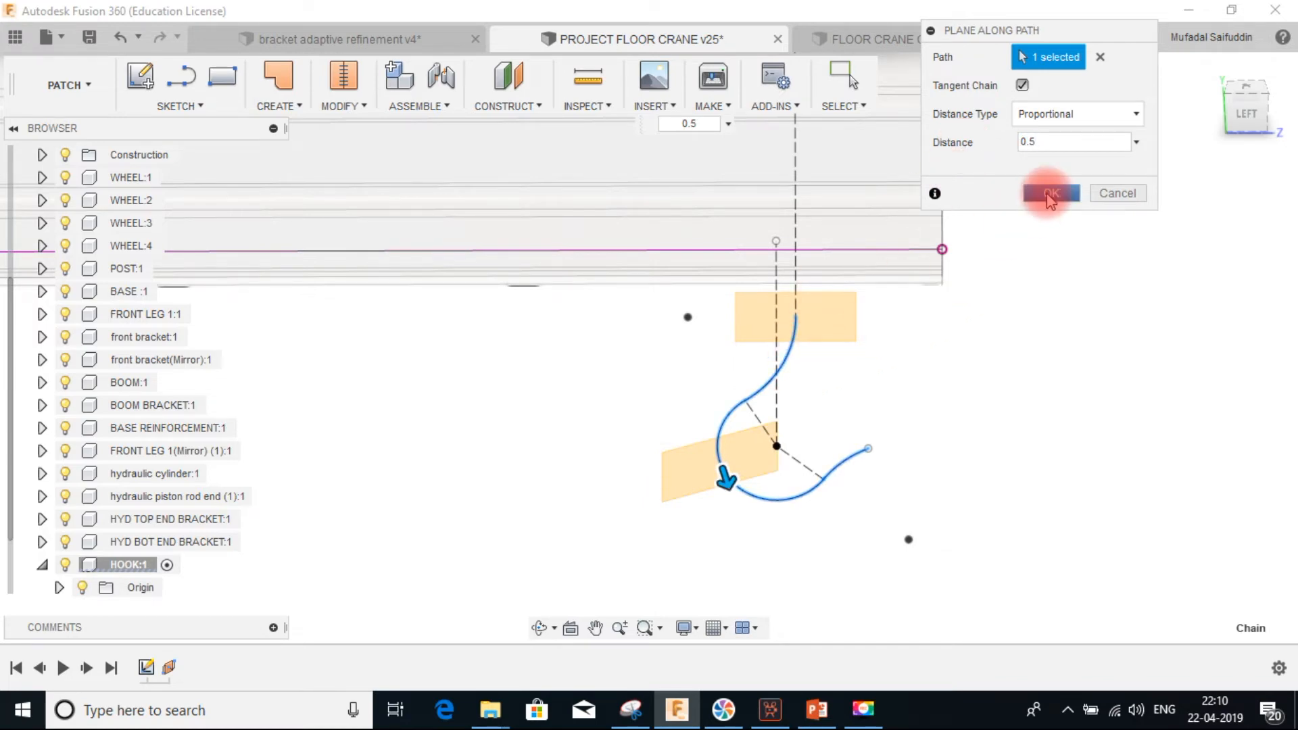
Create another construction plane along the hook curve path at proportional distance 1, at the hook tip
{"action": "left_click", "coordinate": [503, 108]}
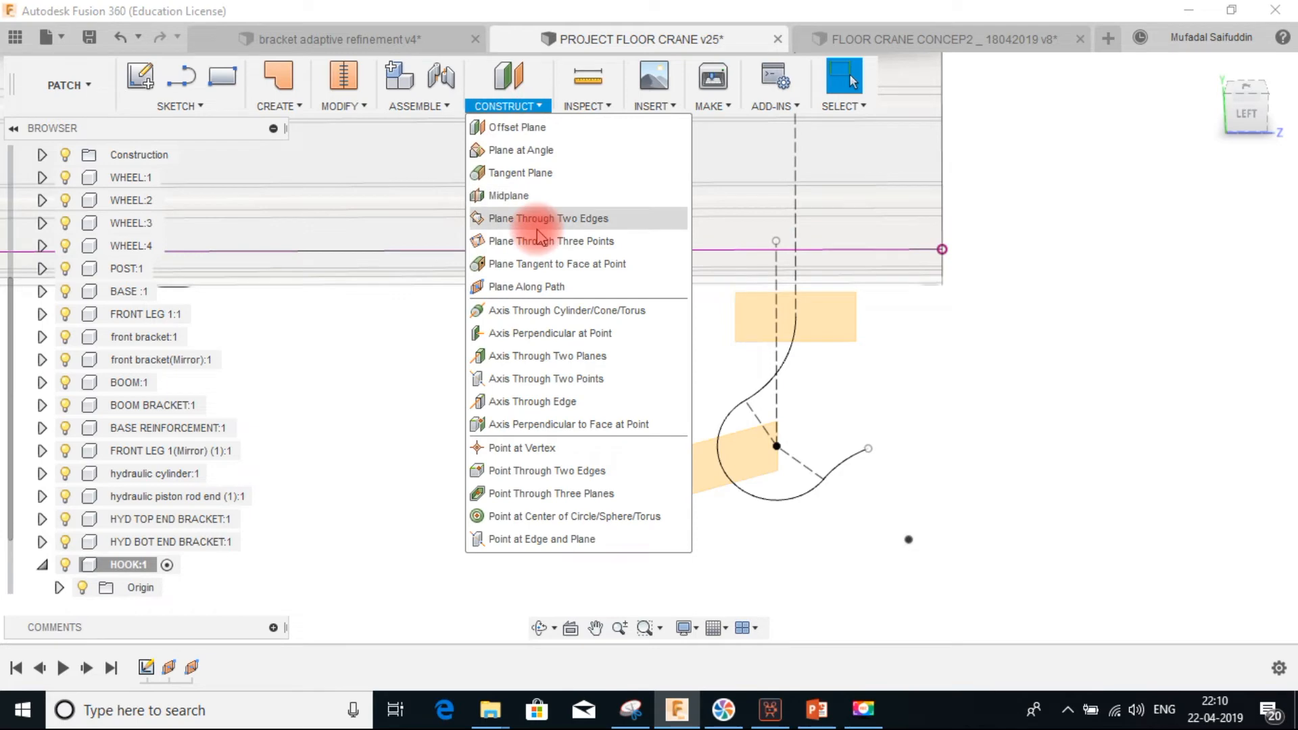
{"action": "left_click", "coordinate": [537, 287]}
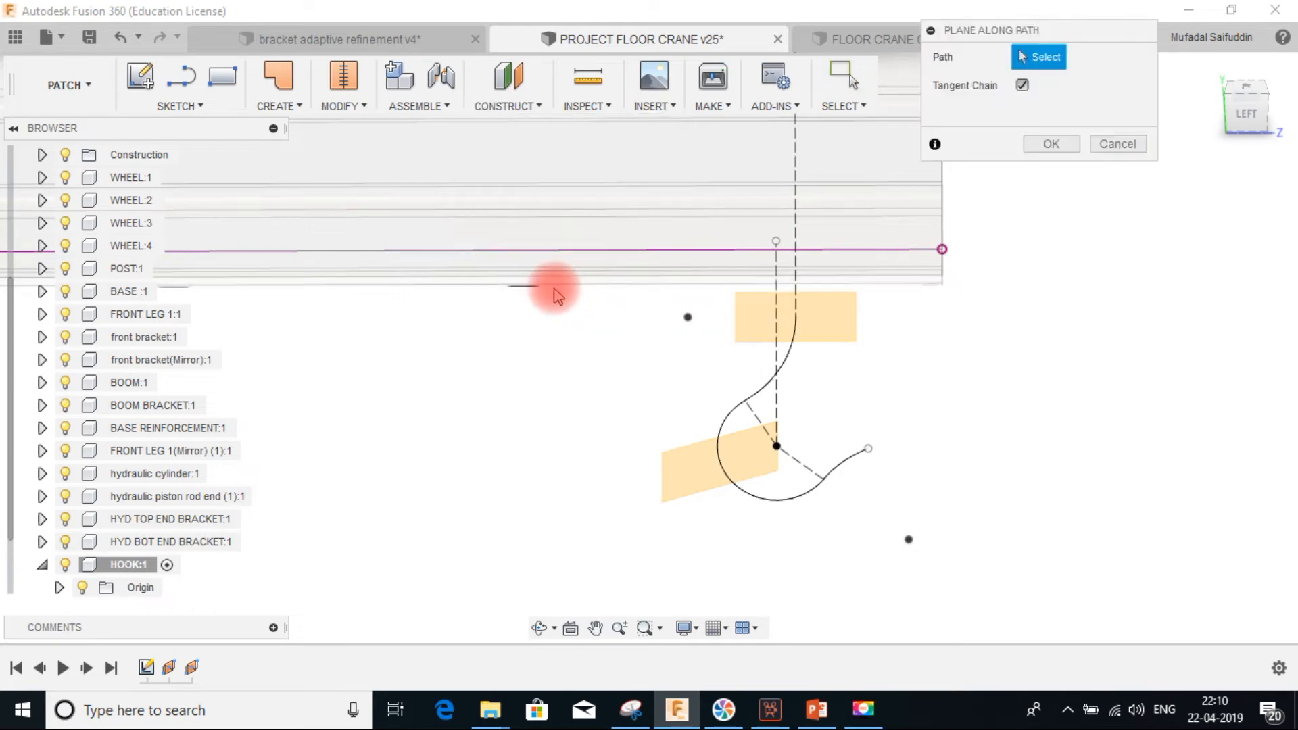
{"action": "left_click", "coordinate": [842, 467]}
{"action": "left_click_drag", "start_coordinate": [850, 482], "coordinate": [892, 431]}
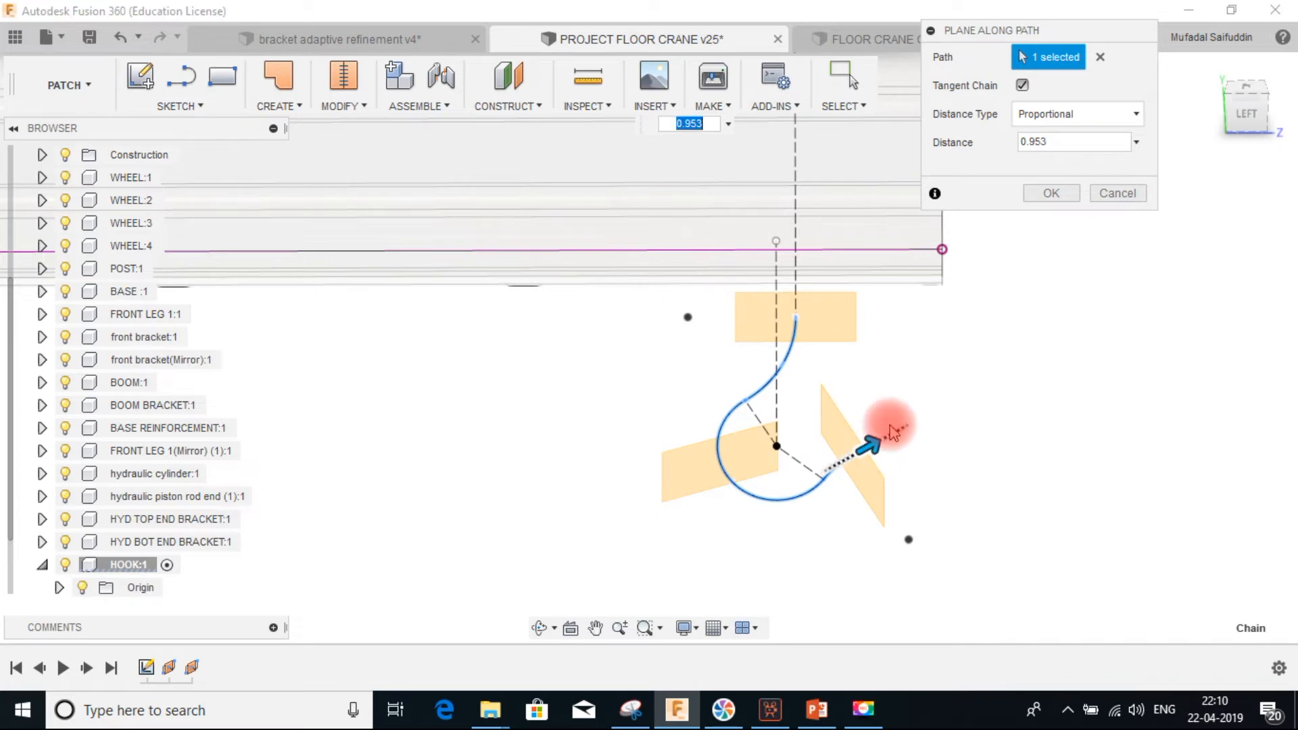
{"action": "left_click", "coordinate": [1047, 143]}
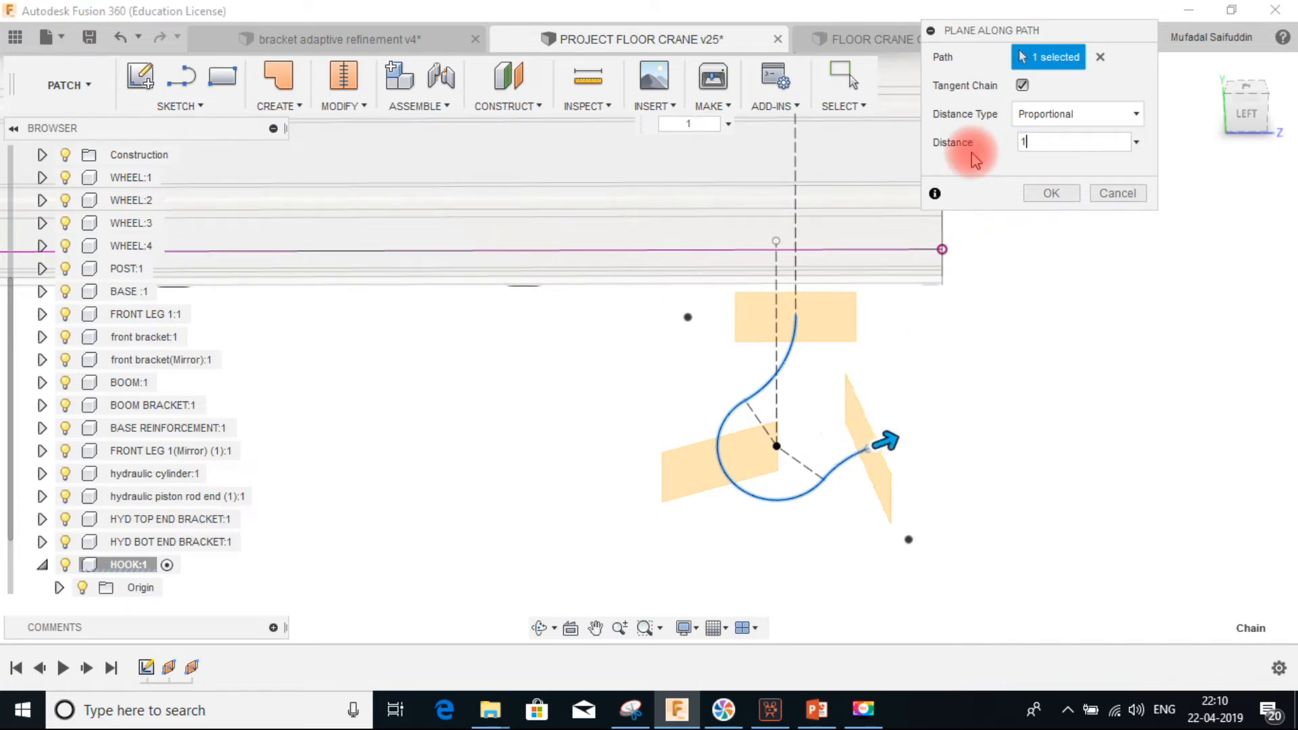
{"action": "left_click", "coordinate": [1053, 195]}
Start a new sketch on the construction plane at the hook's upper end and hide the BOOM component
{"action": "middle_click_drag", "start_coordinate": [950, 334], "coordinate": [843, 361], "text": "shift"}
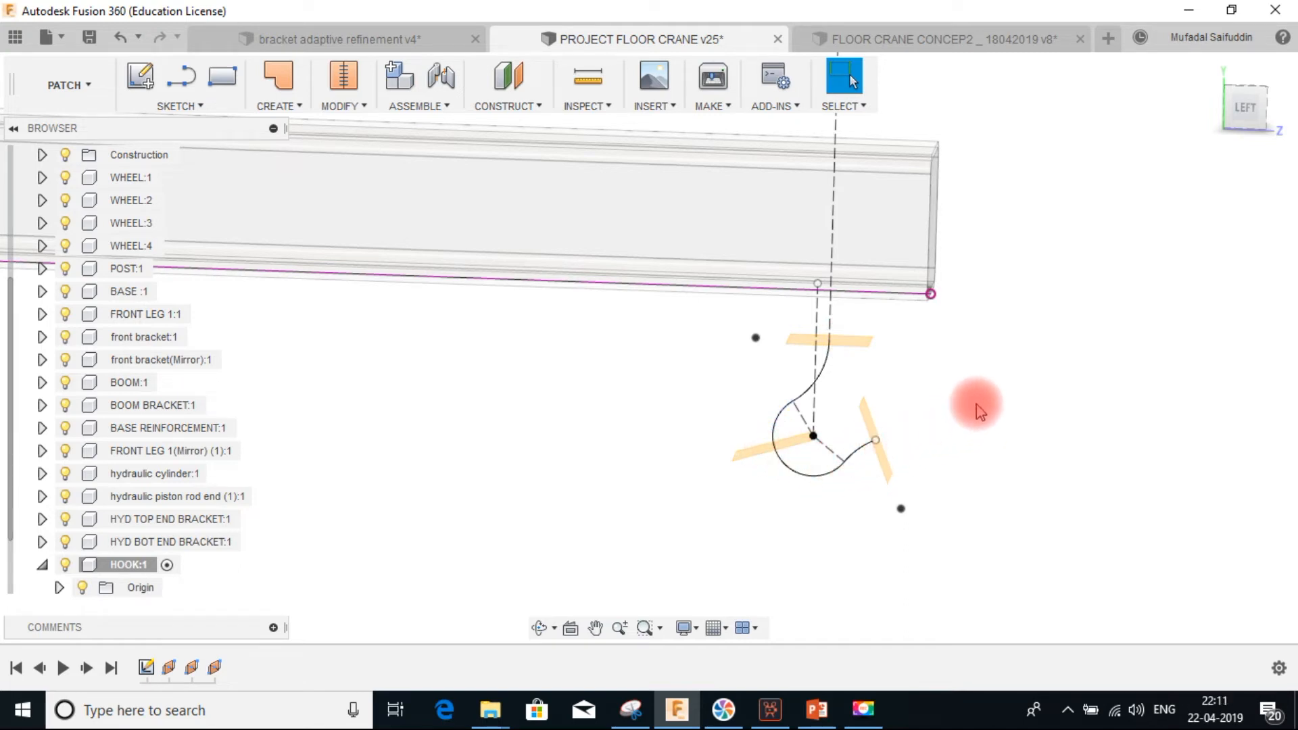
{"action": "middle_click_drag", "start_coordinate": [975, 410], "coordinate": [858, 336], "text": "shift"}
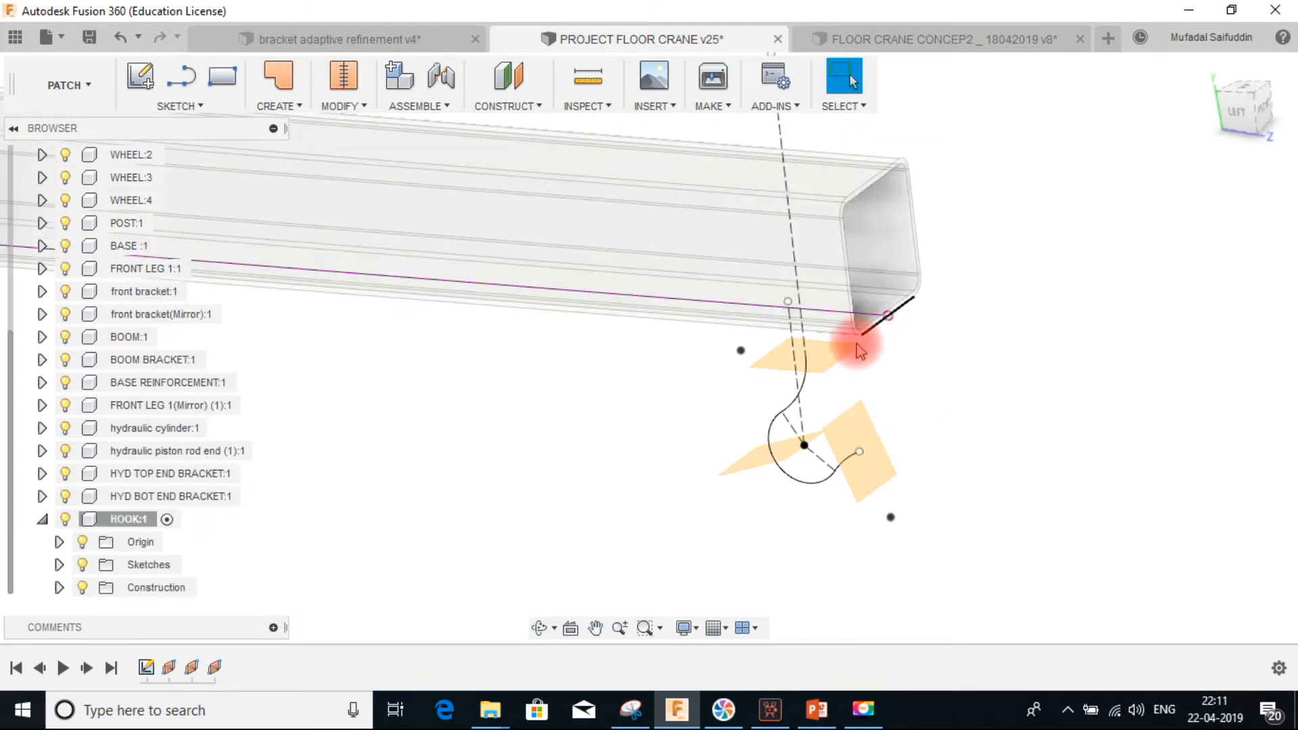
{"action": "left_click", "coordinate": [824, 362]}
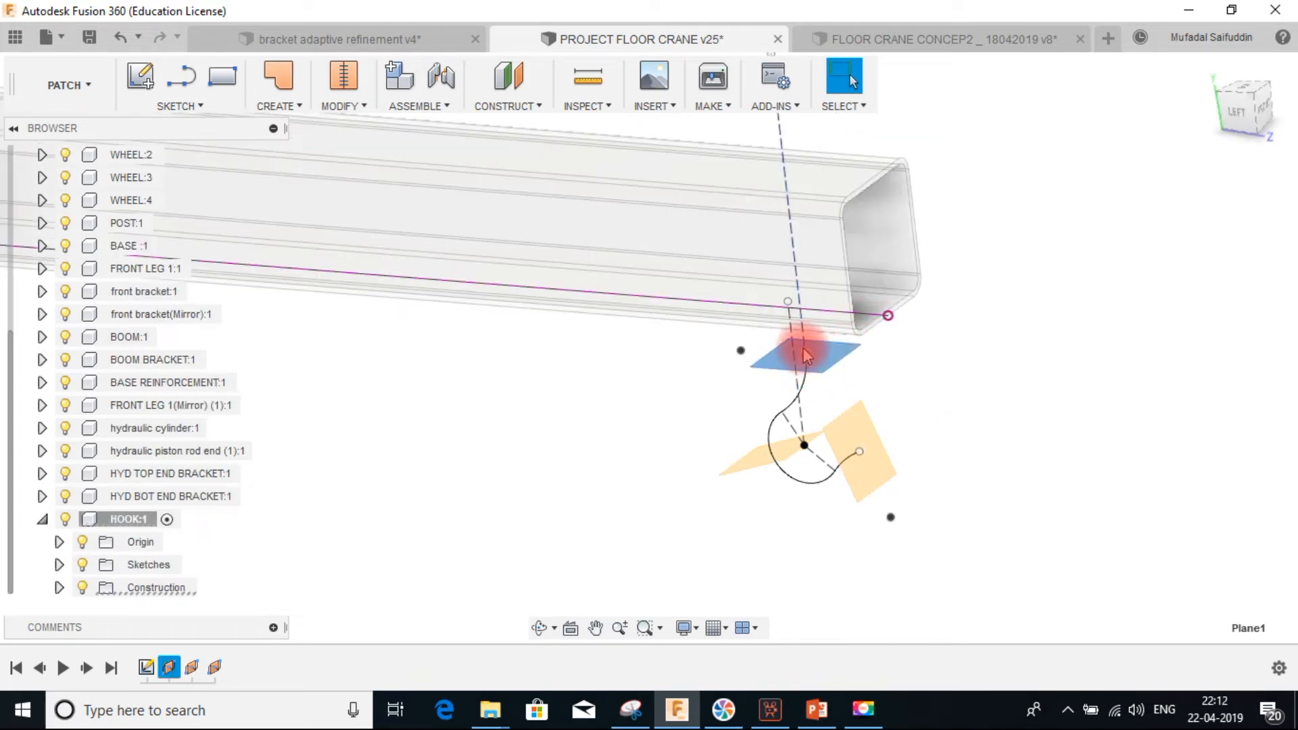
{"action": "left_click", "coordinate": [1241, 119]}
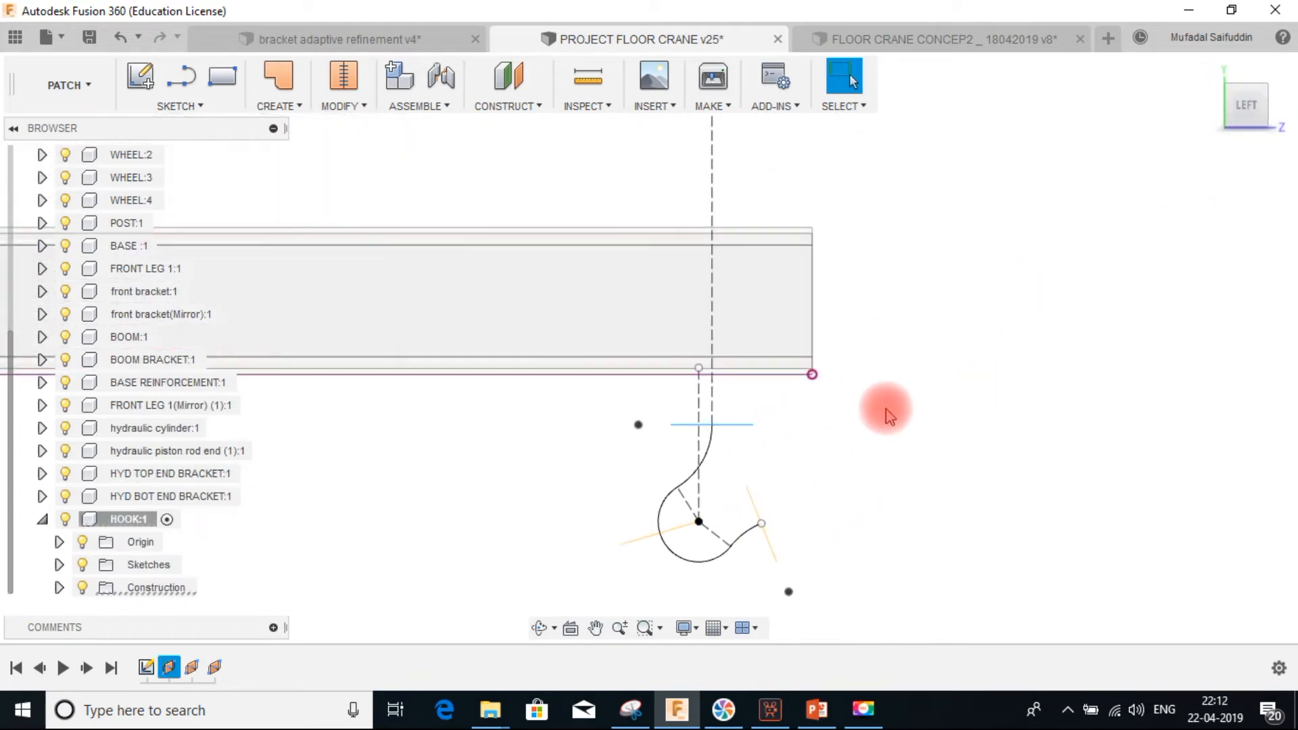
{"action": "middle_click_drag", "start_coordinate": [755, 440], "coordinate": [858, 282], "text": "shift"}
{"action": "left_click", "coordinate": [857, 287]}
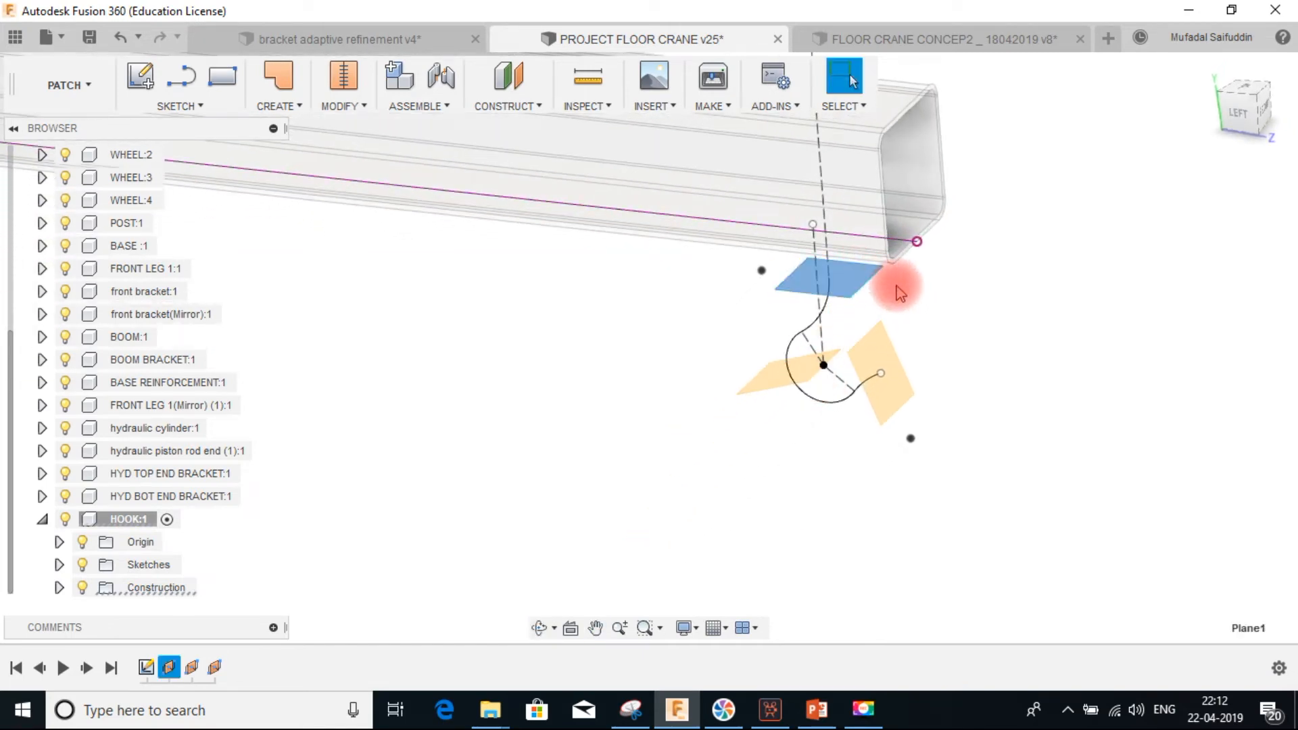
{"action": "left_click", "coordinate": [141, 76]}
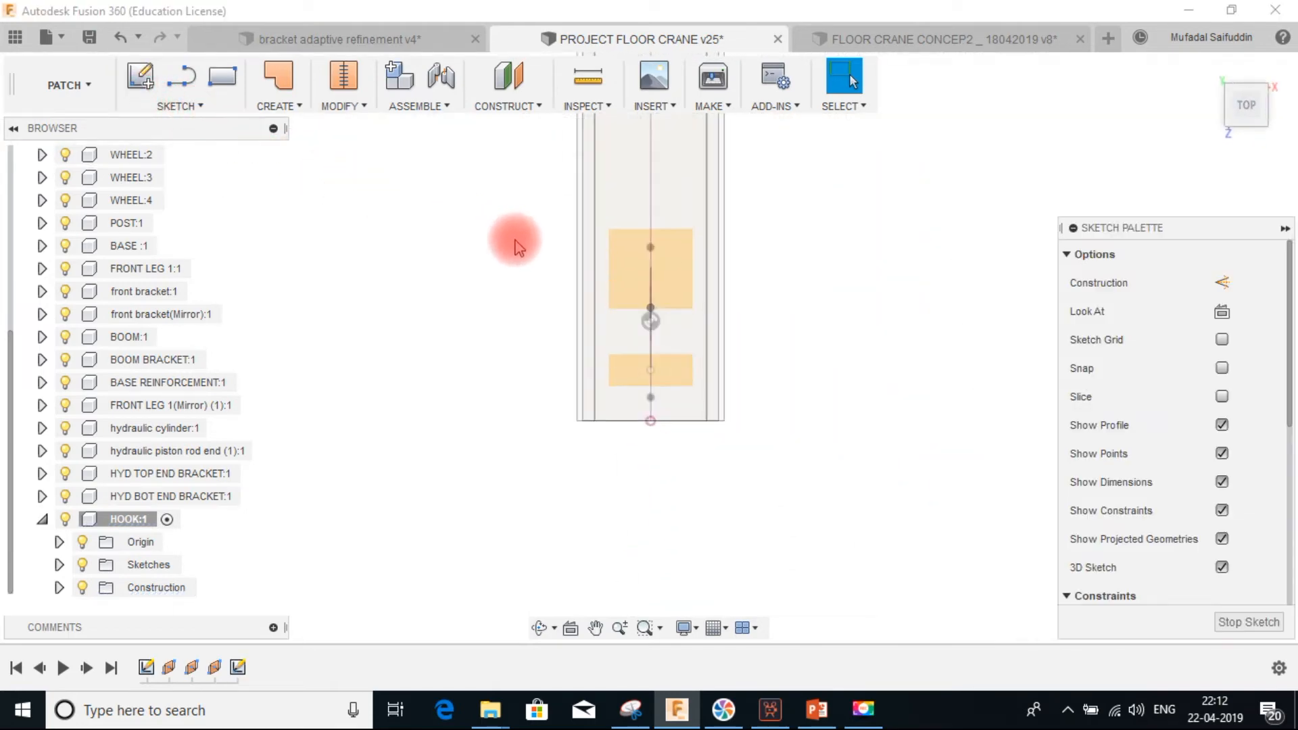
{"action": "left_click", "coordinate": [65, 337]}
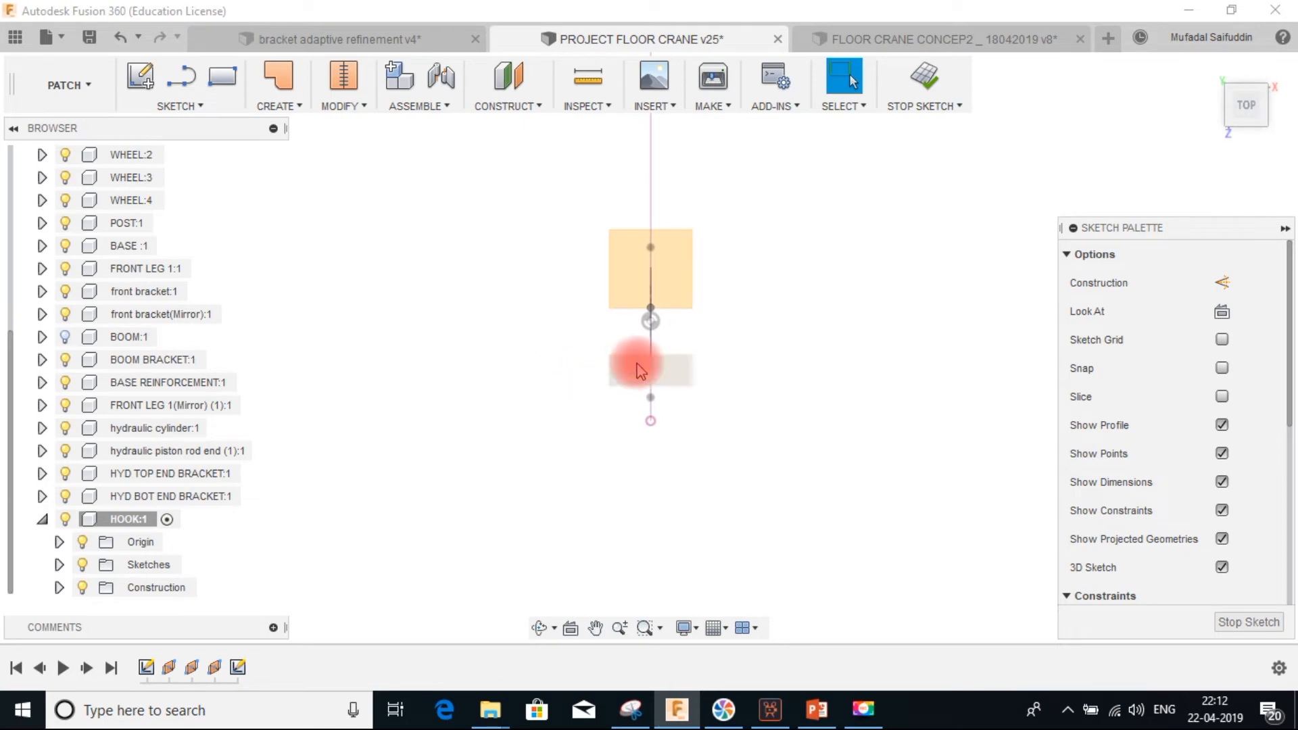
Draw a center rectangle centred on the hook path's point on the sketch plane
{"action": "mouse_move", "coordinate": [513, 458]}
{"action": "middle_mouse_down", "text": "shift"}
{"action": "mouse_move", "coordinate": [576, 457]}
{"action": "mouse_move", "coordinate": [582, 434]}
{"action": "middle_mouse_up", "text": "shift"}
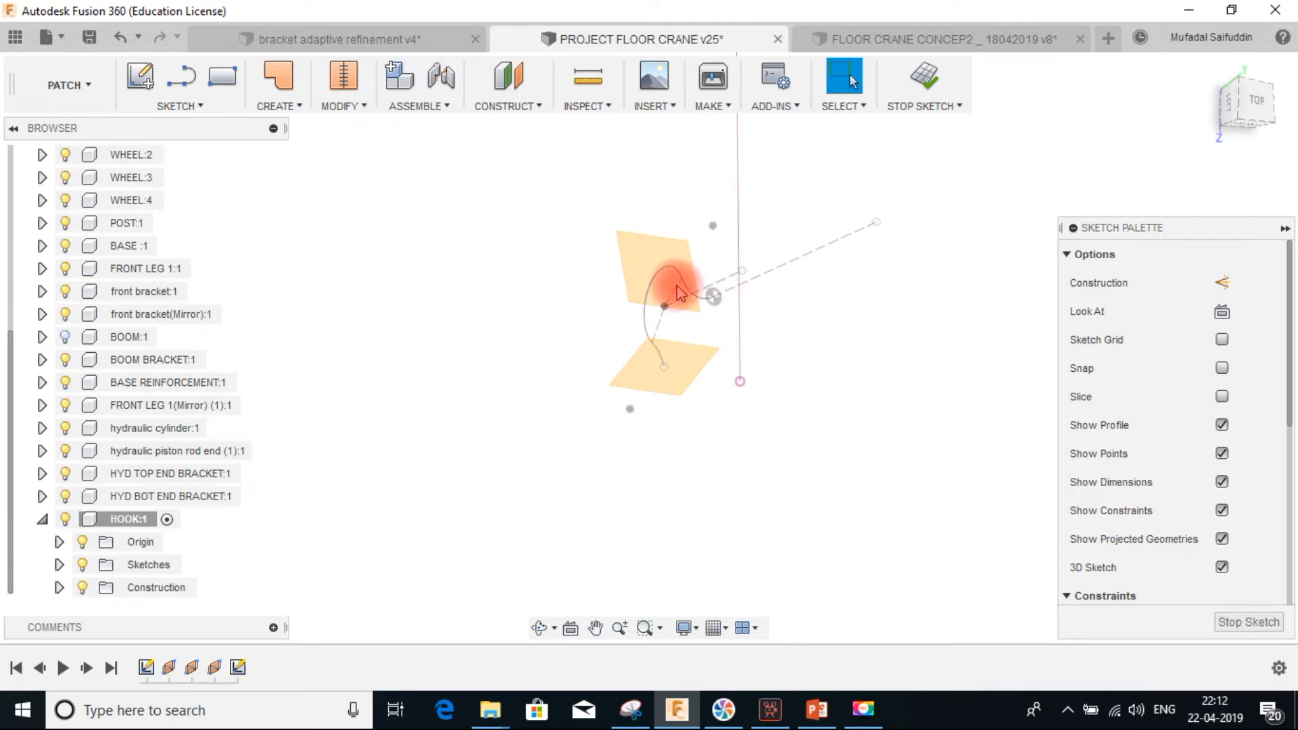
{"action": "left_click", "coordinate": [1224, 313]}
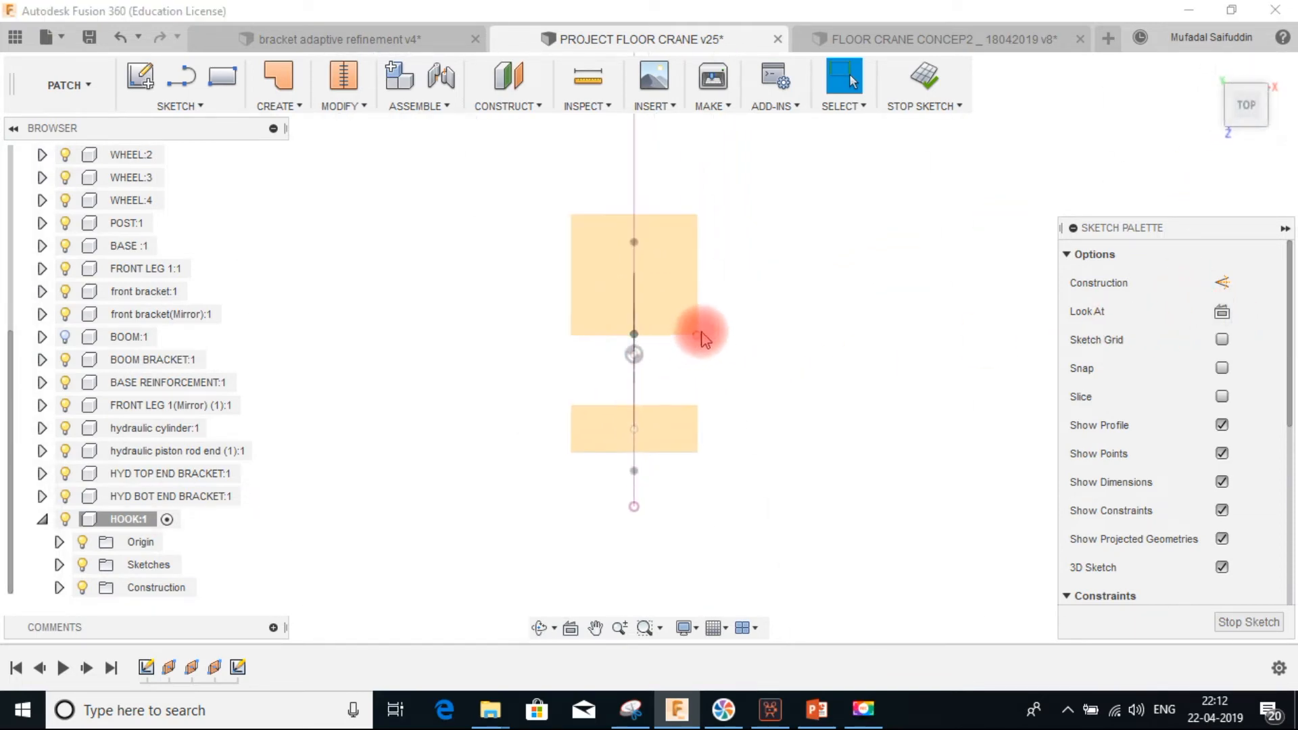
{"action": "left_click", "coordinate": [186, 104]}
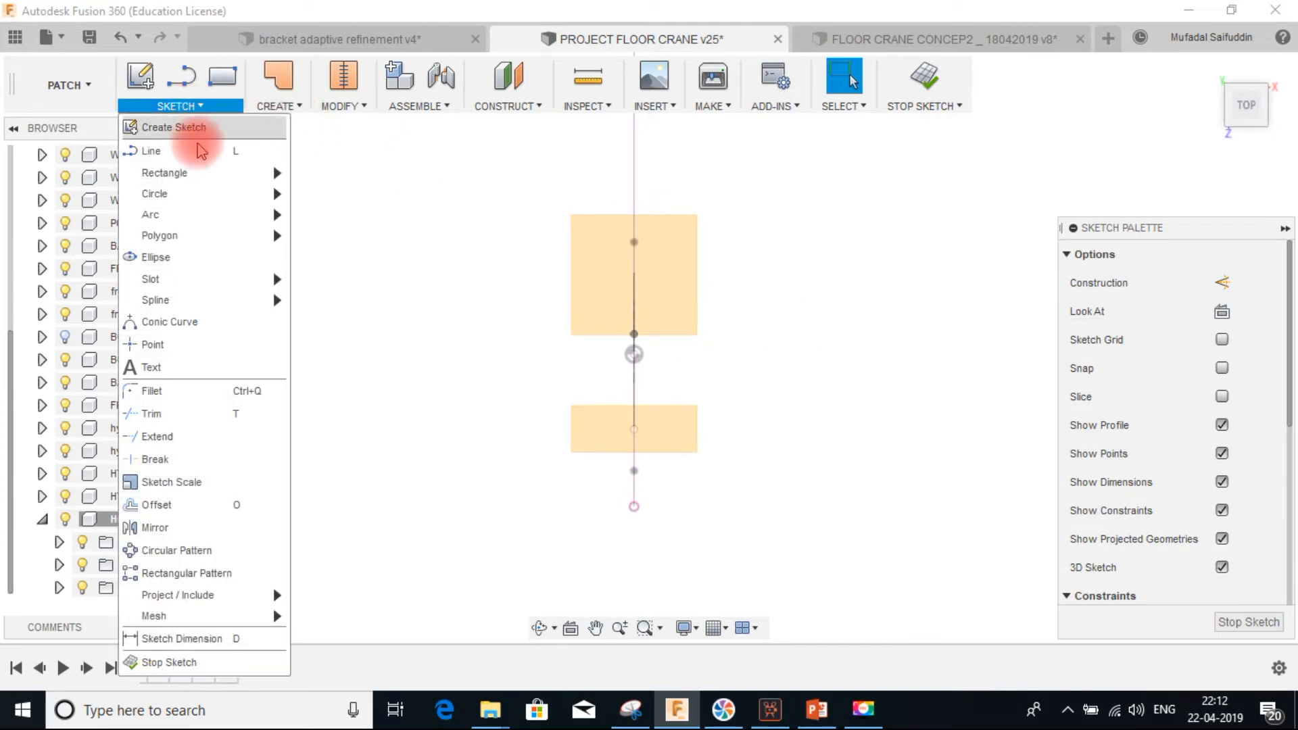
{"action": "mouse_move", "coordinate": [207, 173]}
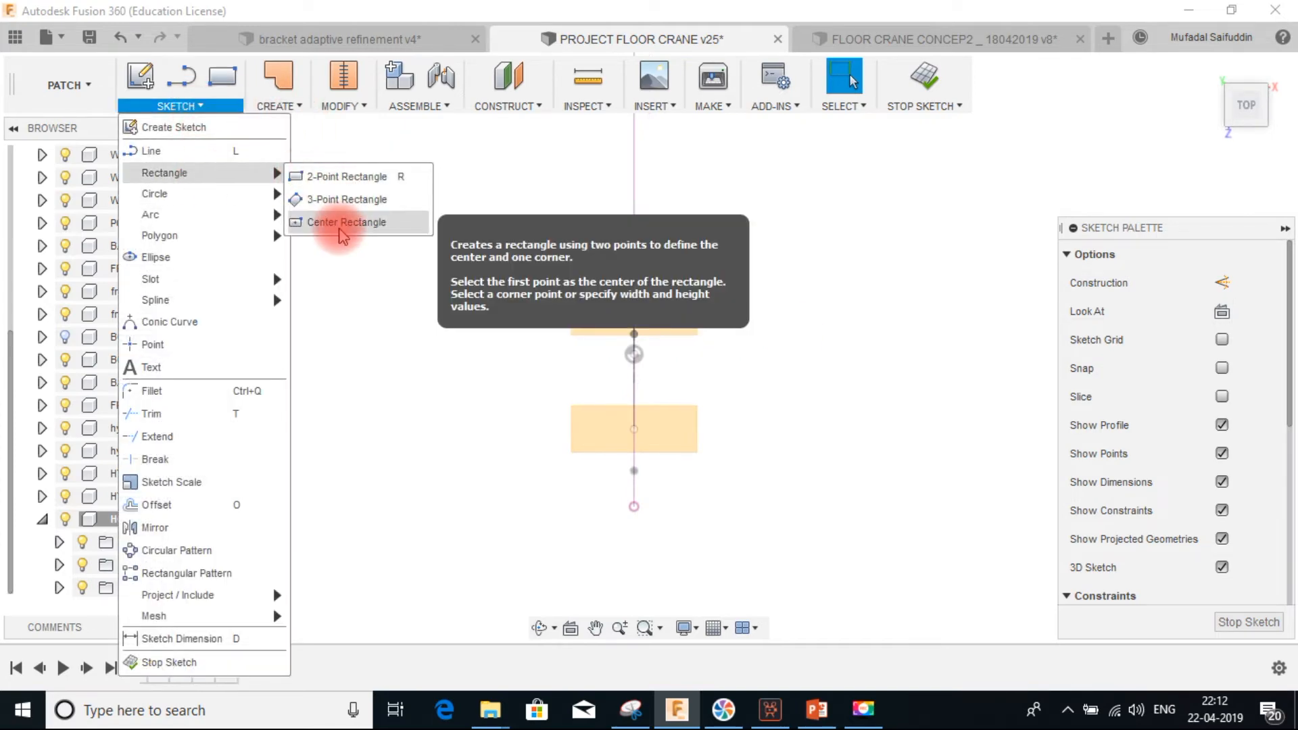
{"action": "left_click", "coordinate": [342, 225]}
{"action": "left_click", "coordinate": [634, 353]}
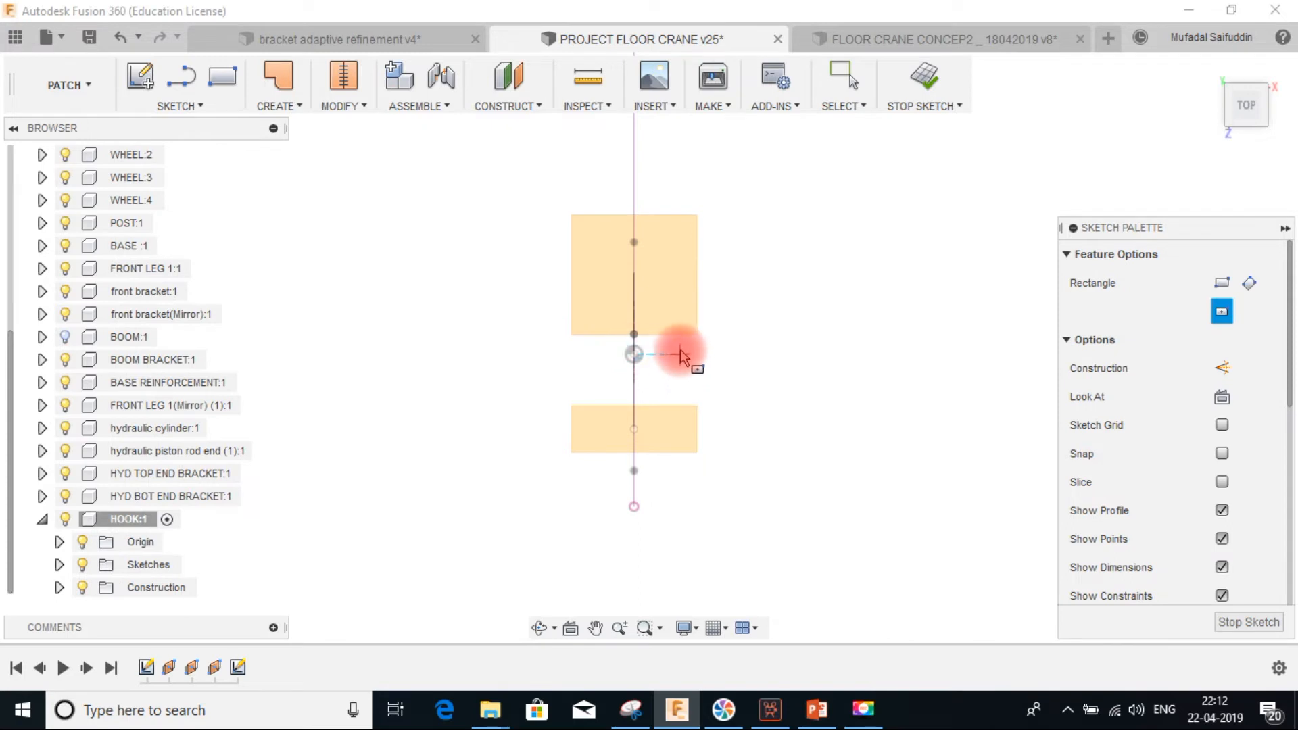
{"action": "left_click", "coordinate": [642, 369]}
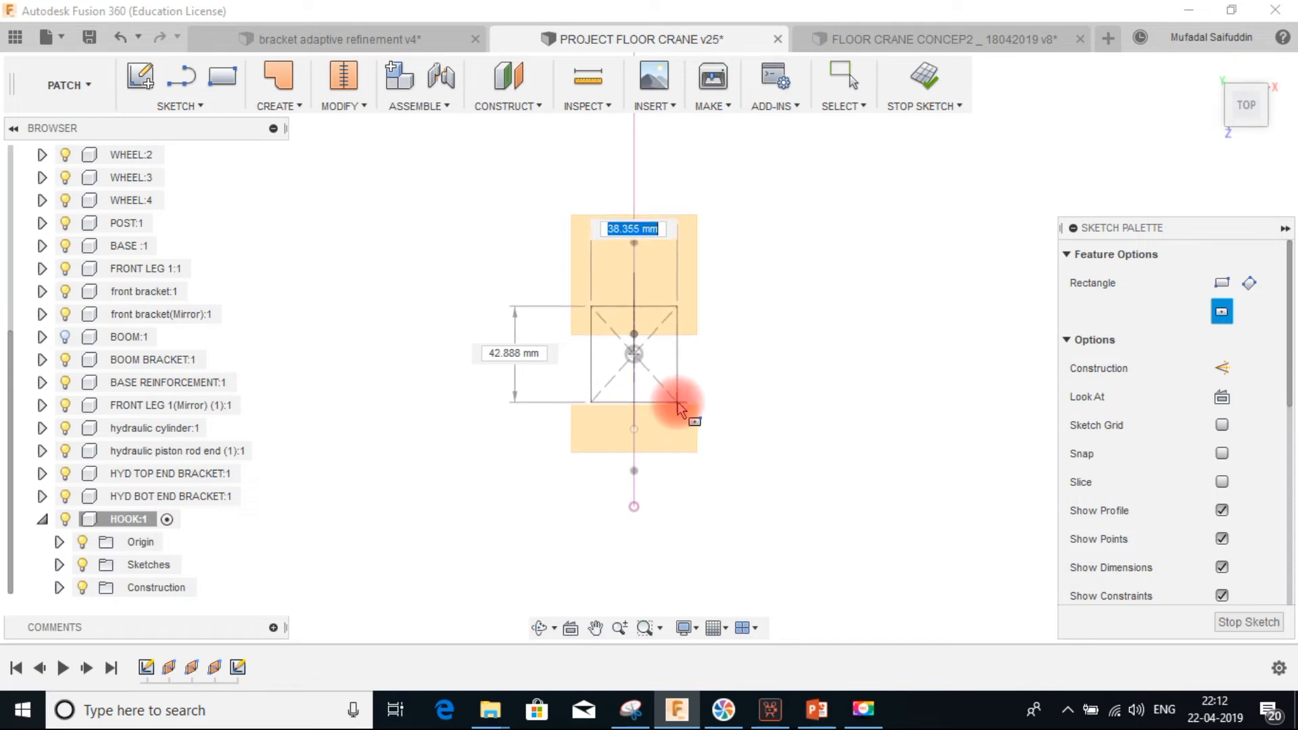
{"action": "left_click", "coordinate": [676, 405]}
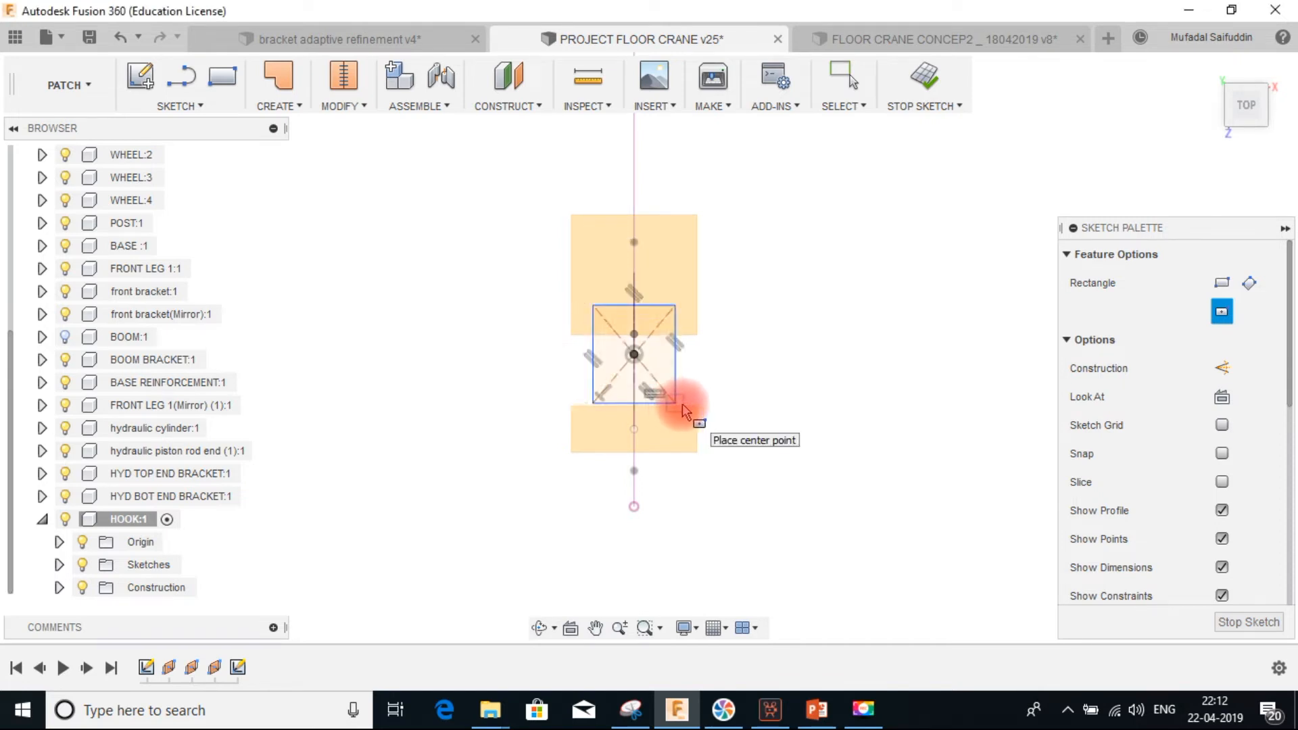
{"action": "key", "text": "Escape"}
Dimension the rectangle's height to 24 mm and its width to 20 mm
{"action": "left_click", "coordinate": [658, 305]}
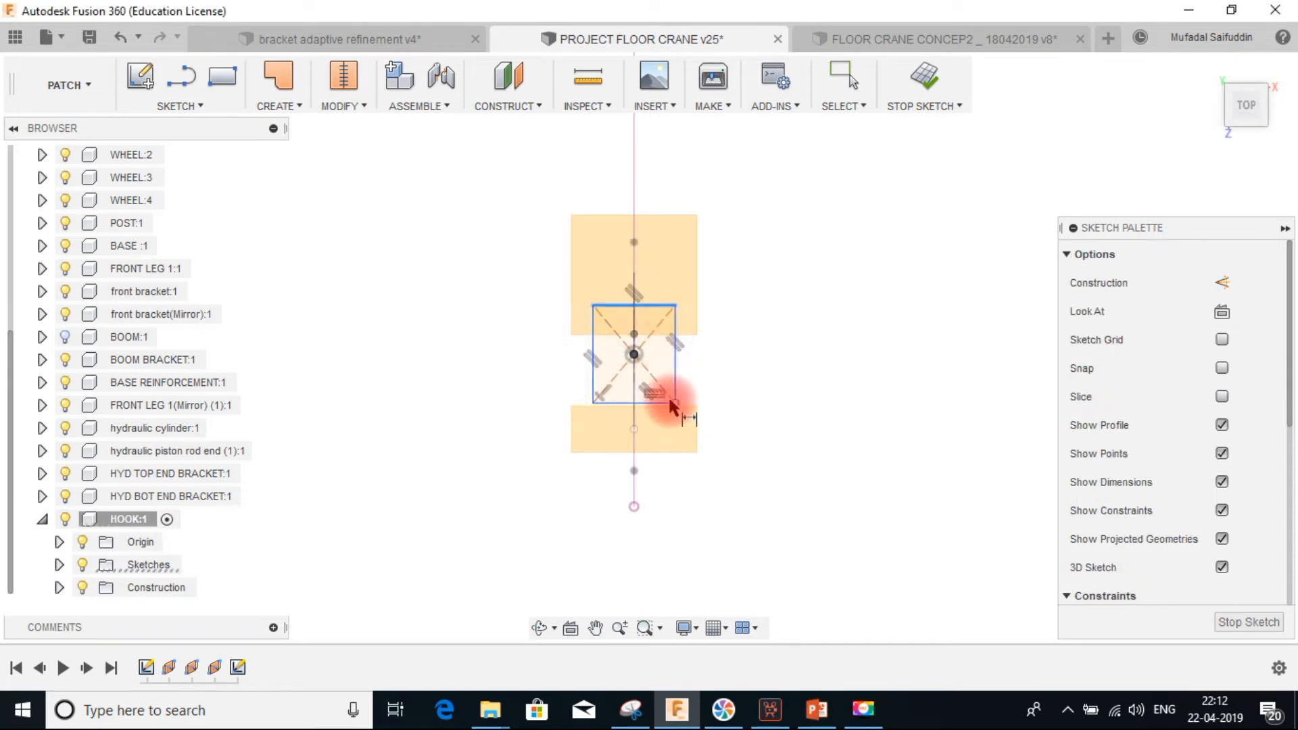
{"action": "left_click", "coordinate": [737, 405]}
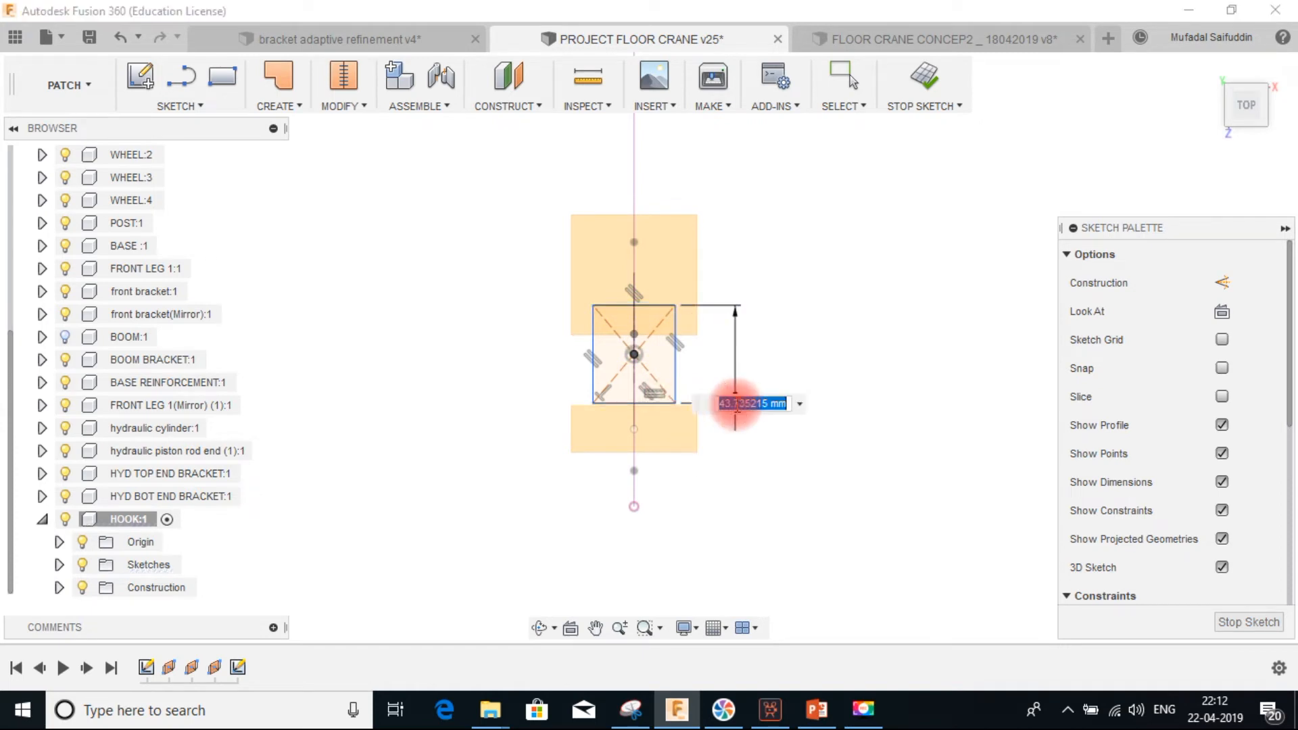
{"action": "key", "text": "Return"}
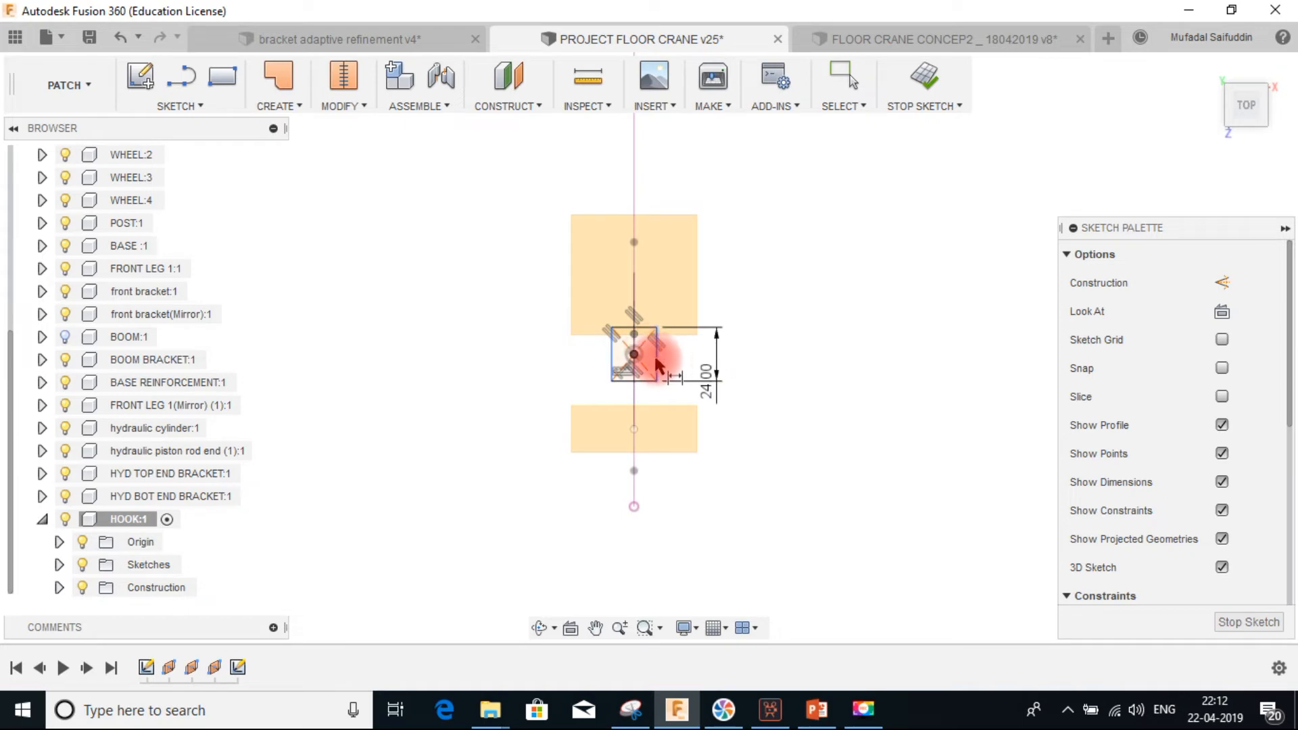
{"action": "left_click", "coordinate": [613, 355]}
{"action": "left_click", "coordinate": [654, 177]}
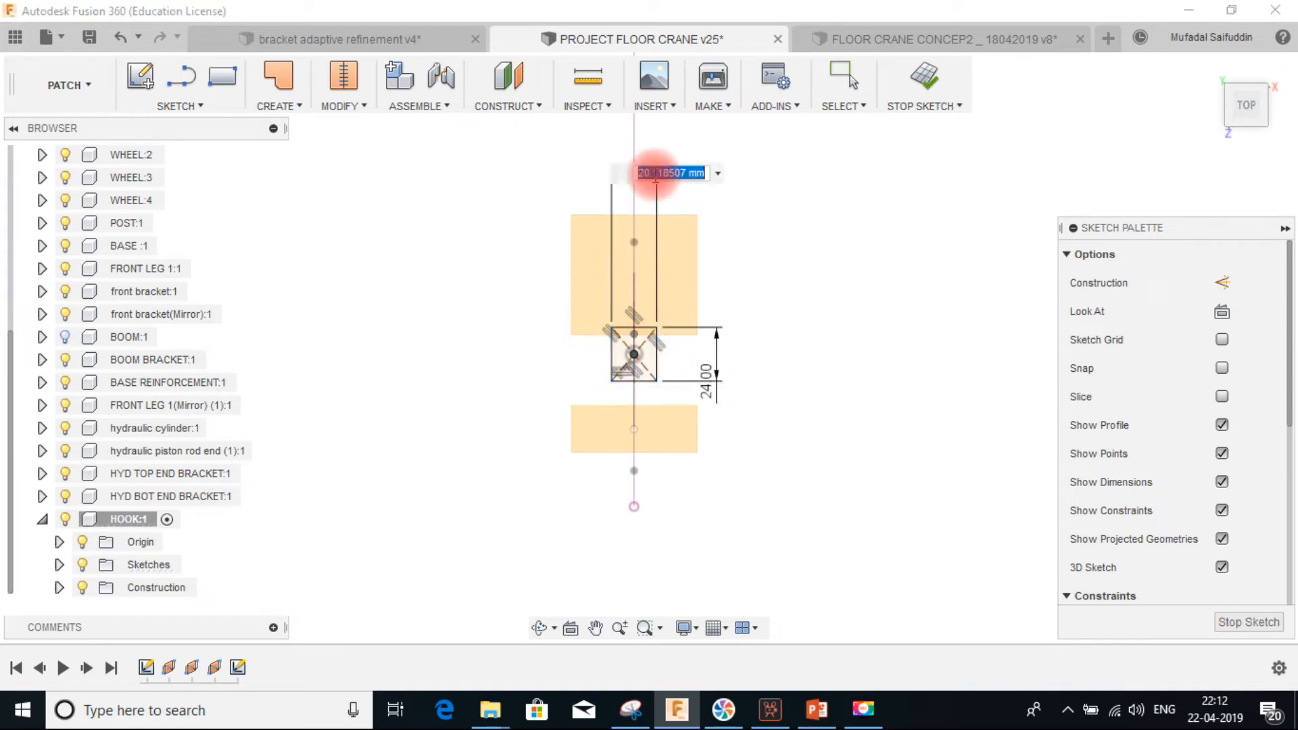
{"action": "key", "text": "Return"}
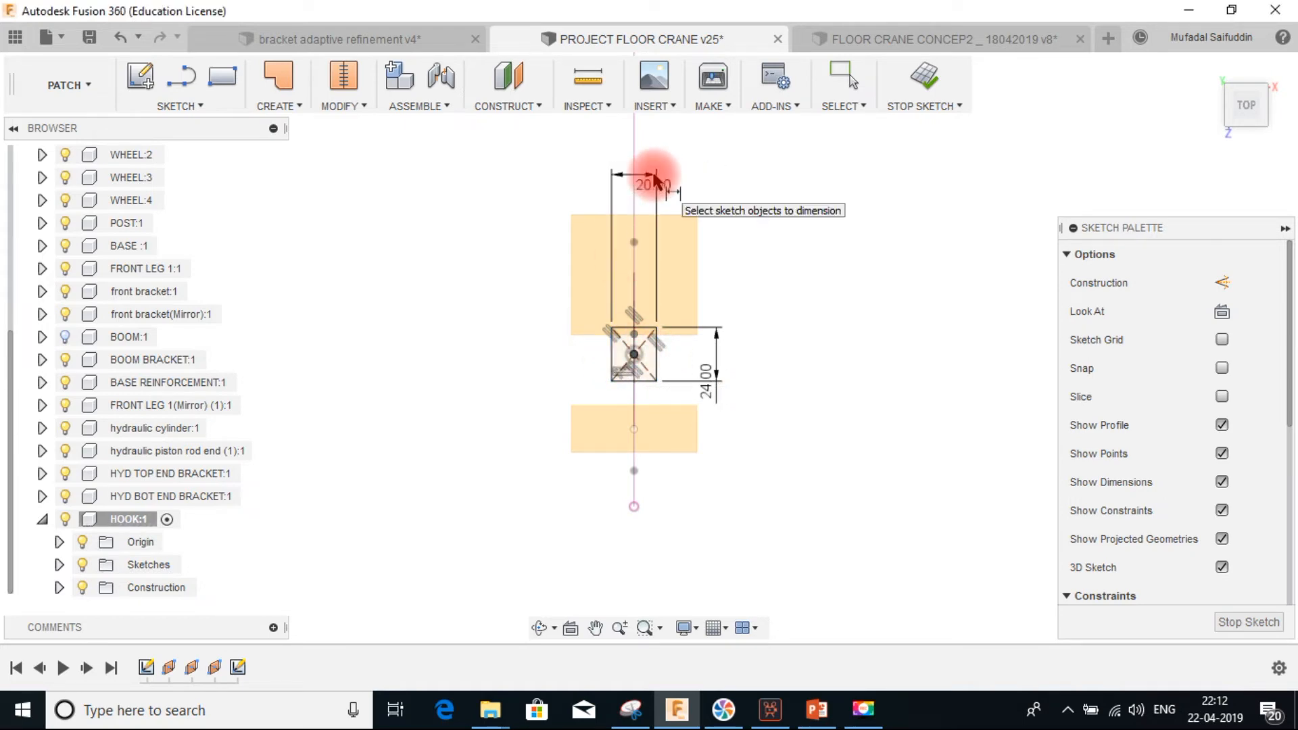
Fillet all four corners of the rectangle with a 6 mm radius
{"action": "scroll", "coordinate": [654, 179], "scroll_direction": "up", "scroll_amount": 1}
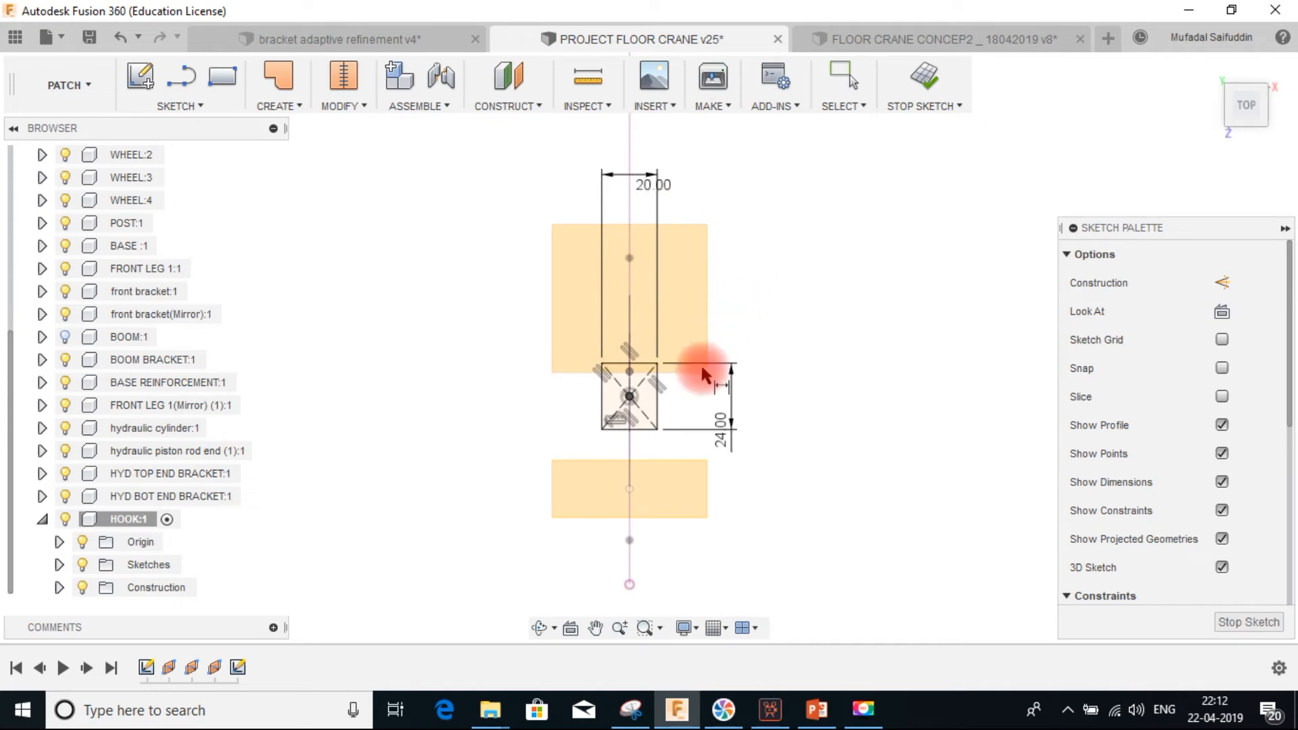
{"action": "left_click", "coordinate": [177, 105]}
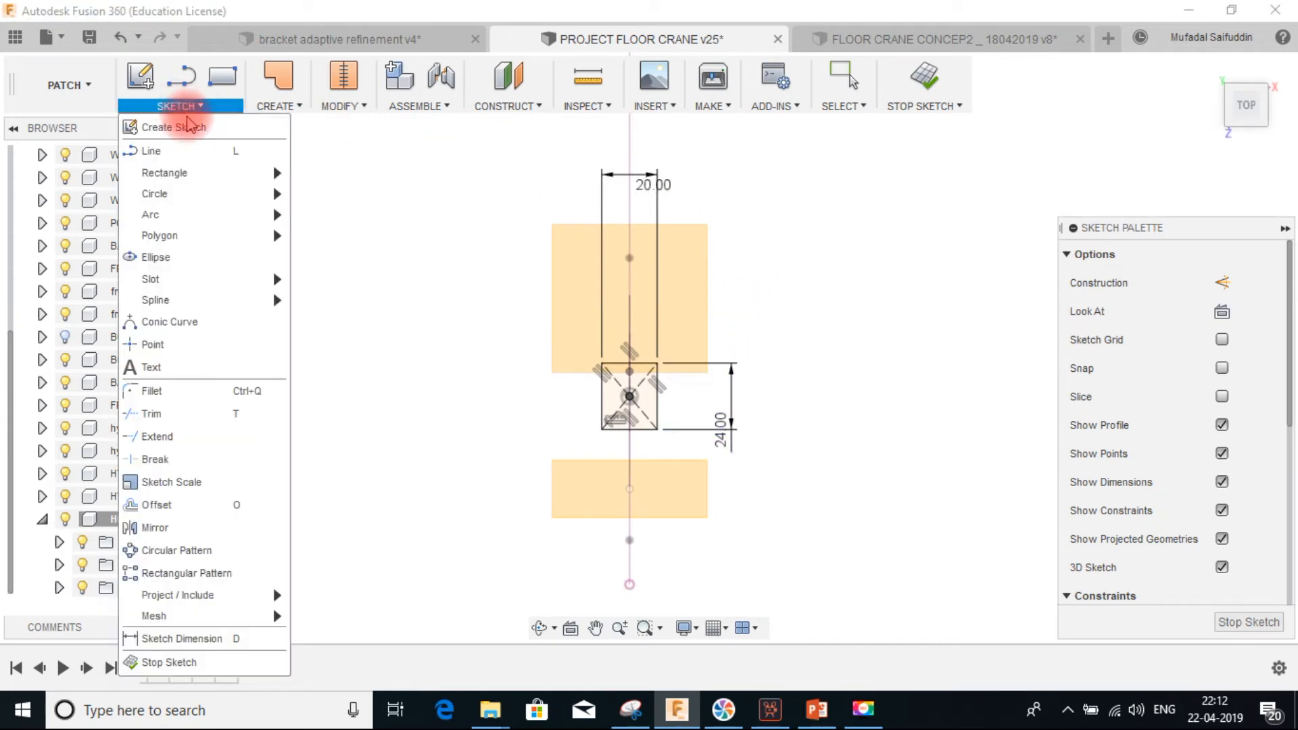
{"action": "left_click", "coordinate": [206, 392]}
{"action": "scroll", "coordinate": [622, 377], "scroll_direction": "up", "scroll_amount": 2}
{"action": "scroll", "coordinate": [696, 338], "scroll_direction": "up", "scroll_amount": 2}
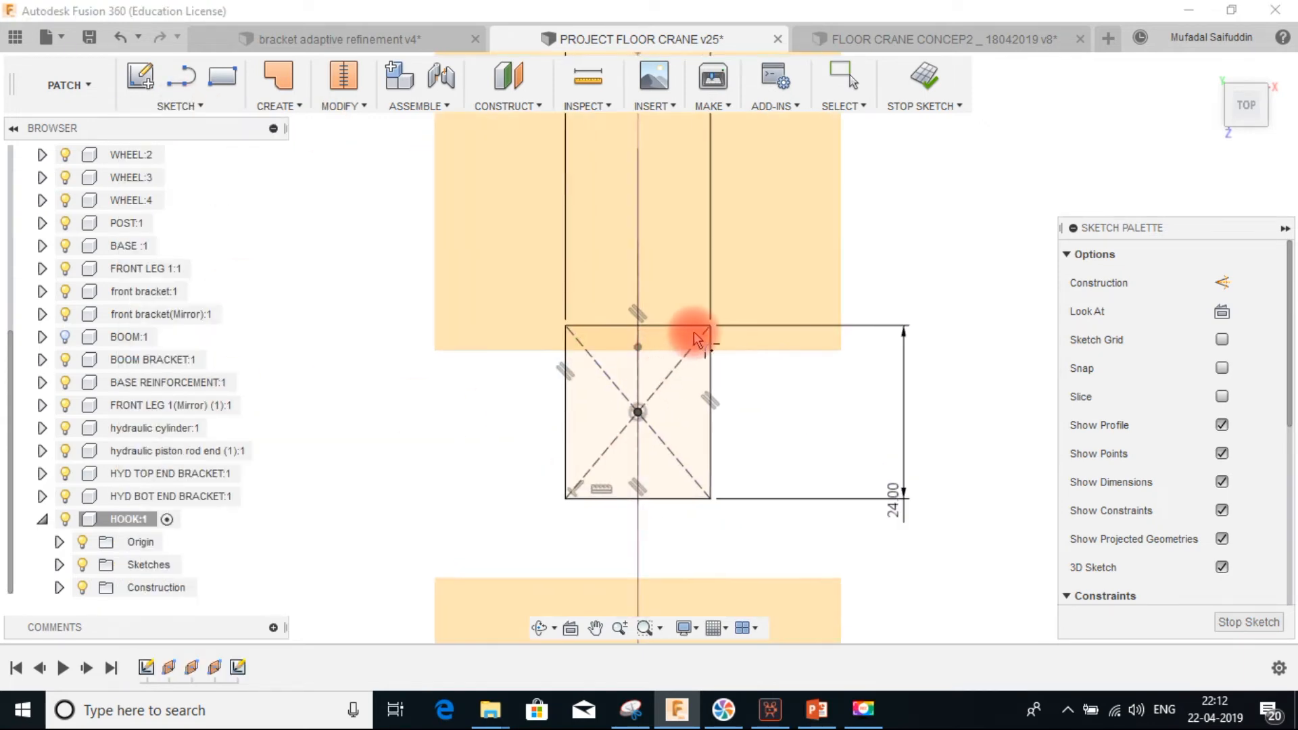
{"action": "left_click", "coordinate": [708, 327]}
{"action": "left_click", "coordinate": [708, 347]}
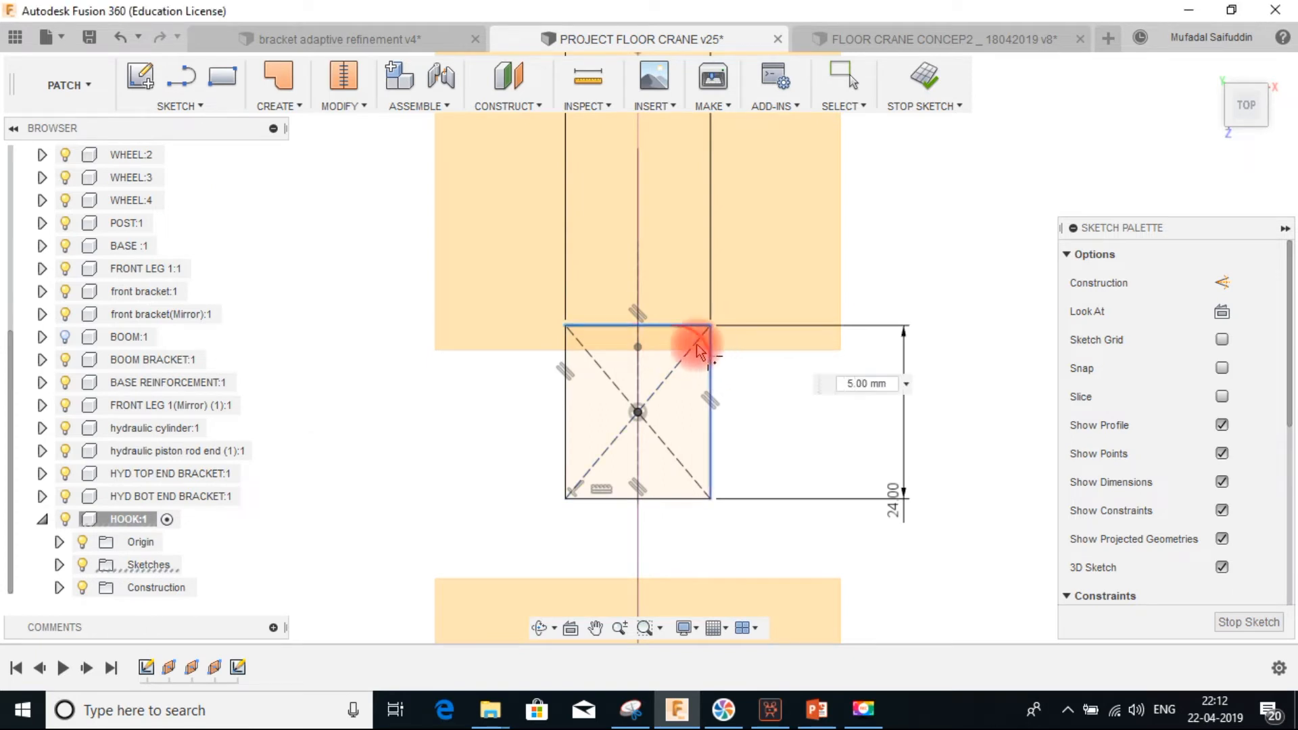
{"action": "left_click", "coordinate": [566, 332]}
{"action": "left_click", "coordinate": [569, 350]}
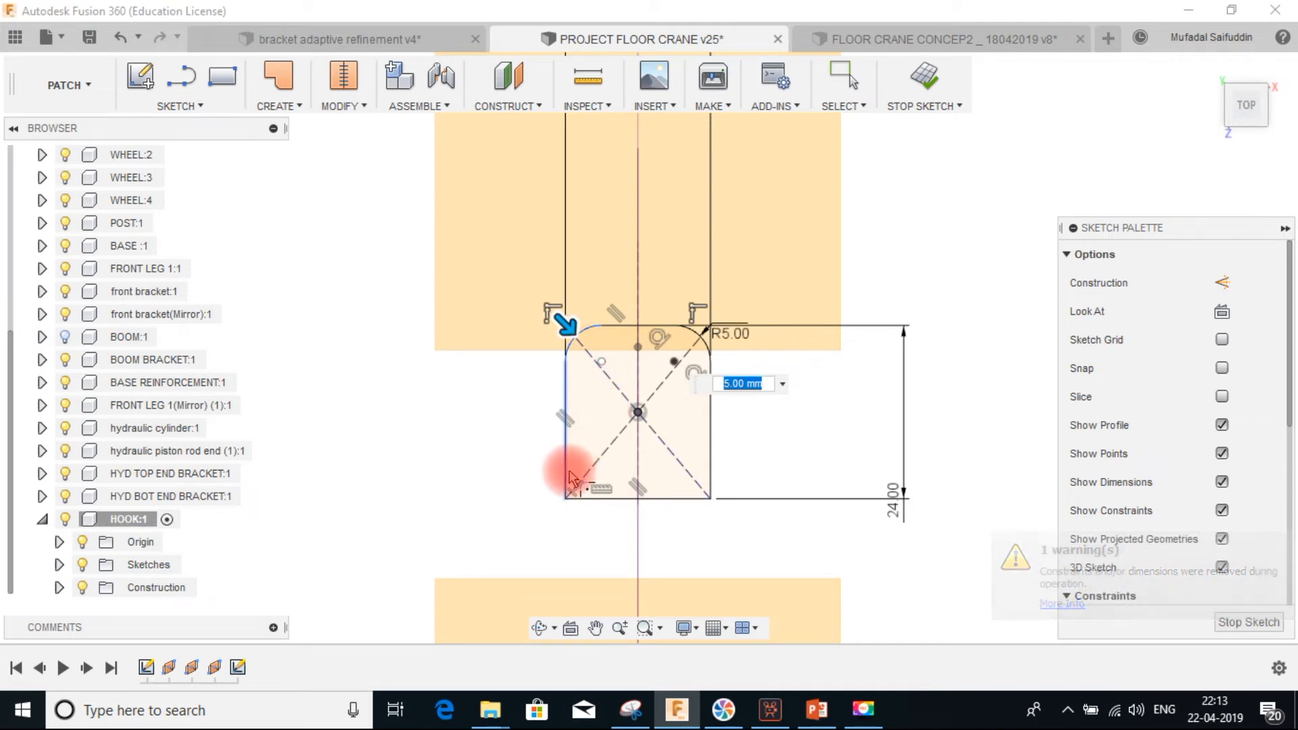
{"action": "left_click", "coordinate": [580, 499]}
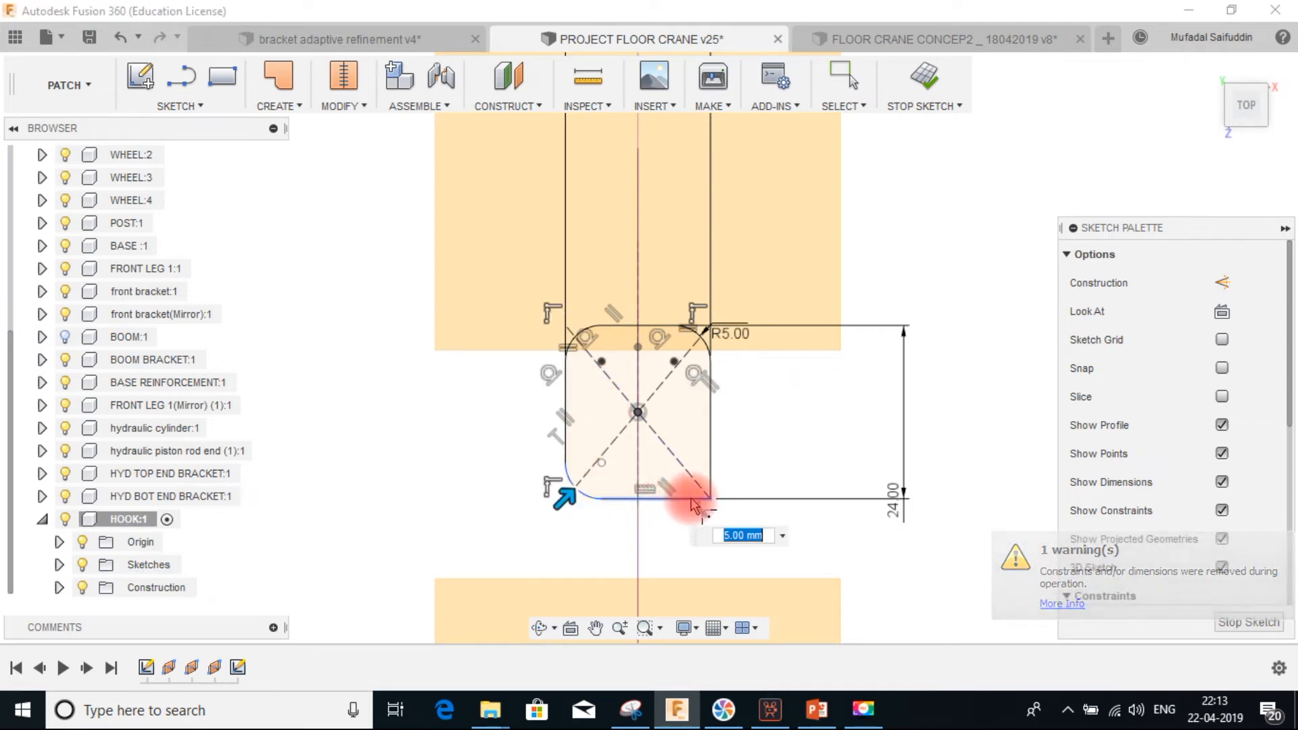
{"action": "left_click", "coordinate": [711, 469]}
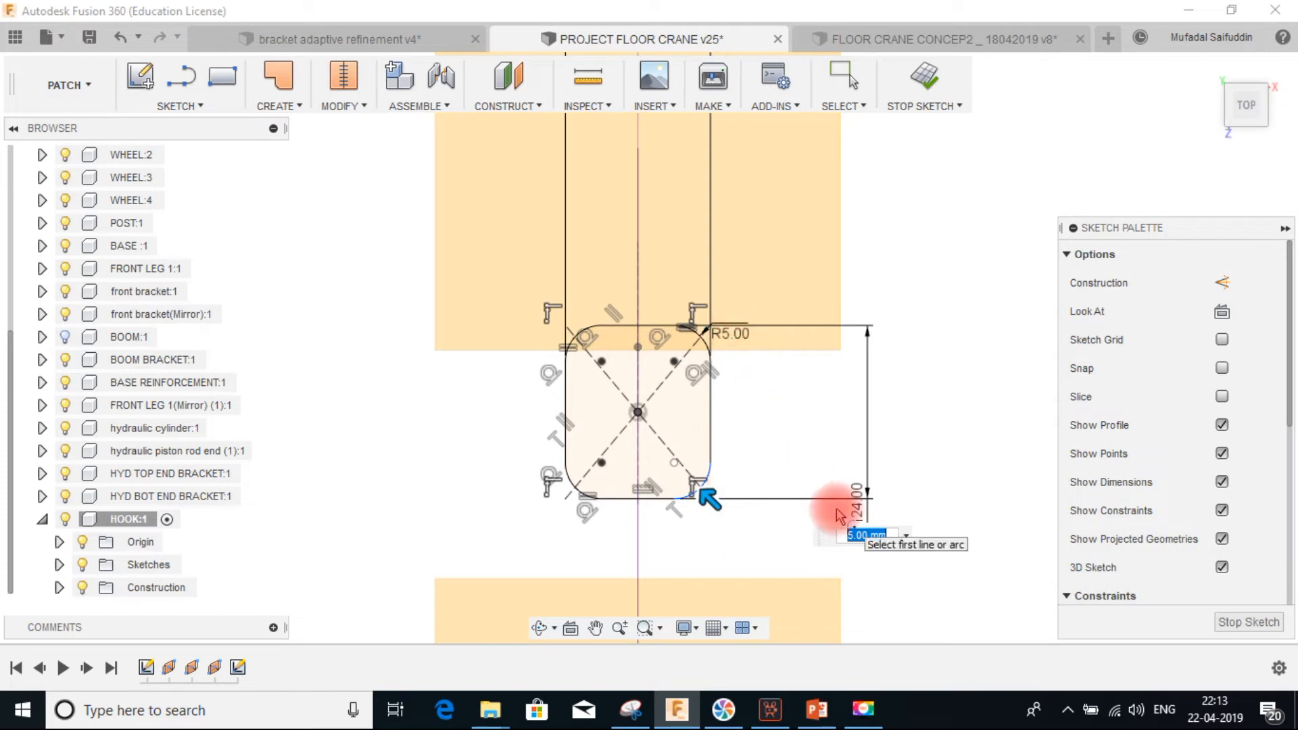
{"action": "key", "text": "Return"}
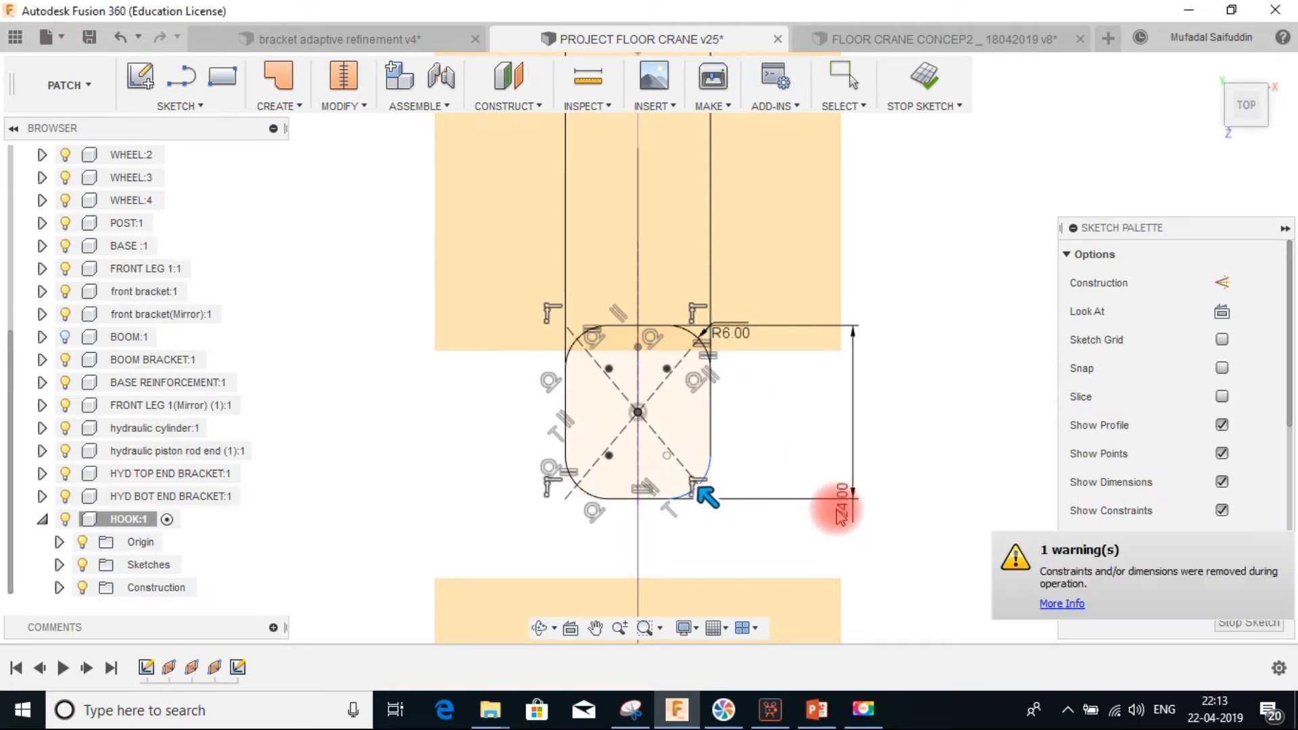
Close the Fillet command and finish the rectangle sketch
{"action": "key", "text": "Escape"}
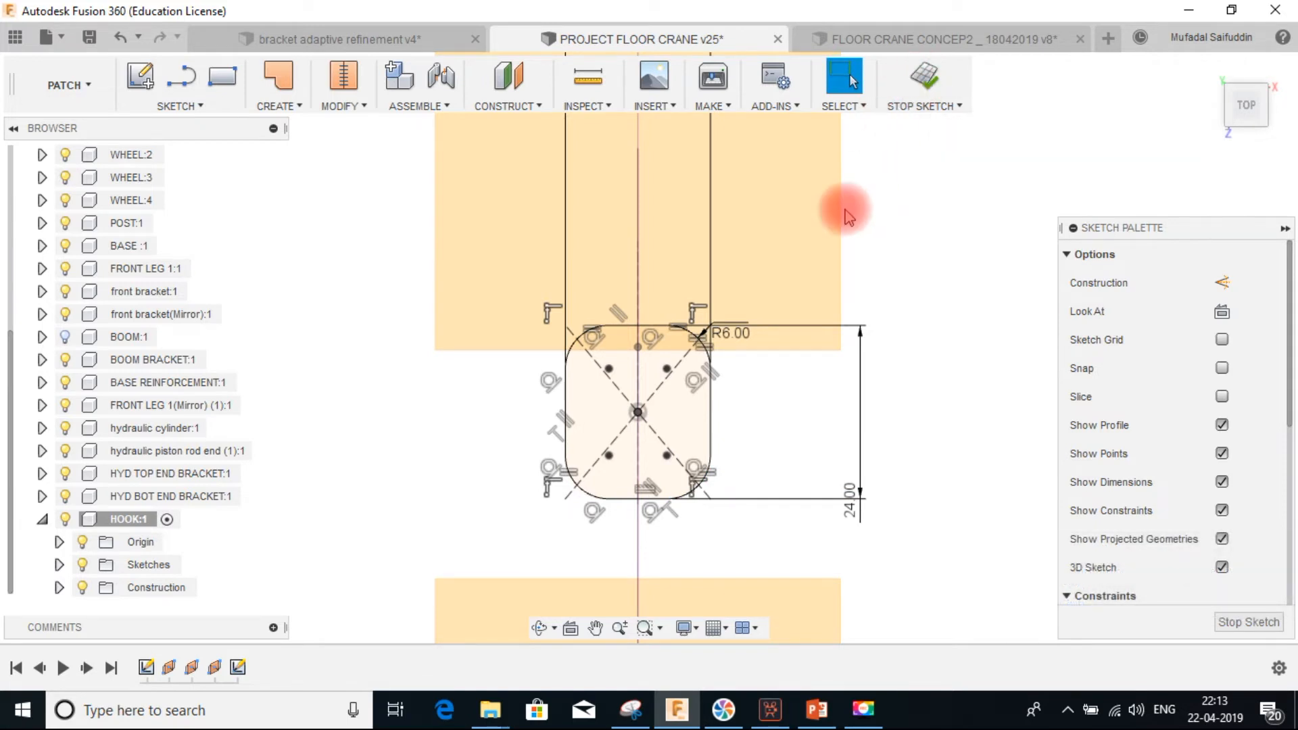
{"action": "left_click", "coordinate": [923, 80]}
{"action": "scroll", "coordinate": [802, 388], "scroll_direction": "down", "scroll_amount": 5}
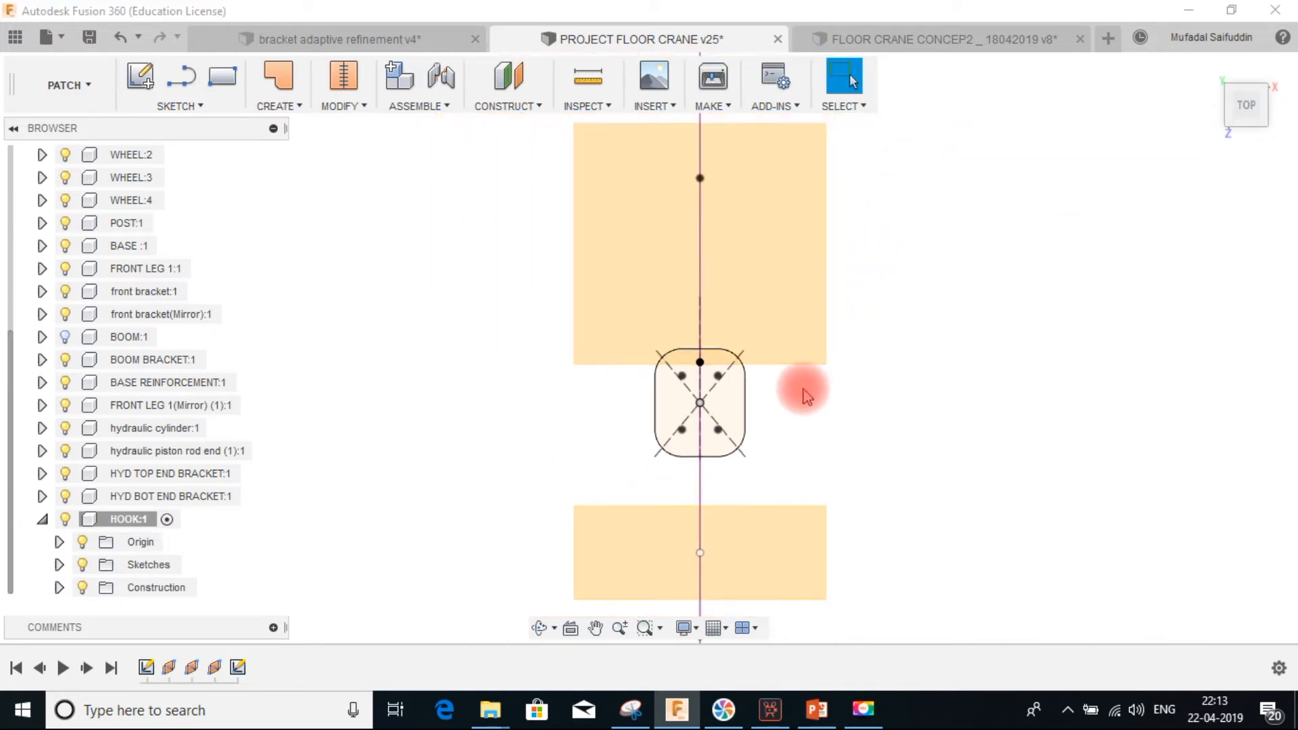
Start a new sketch on the construction plane at the hook's lower end and view it face-on
{"action": "mouse_move", "coordinate": [748, 420]}
{"action": "middle_mouse_down", "text": "shift"}
{"action": "mouse_move", "coordinate": [849, 398]}
{"action": "mouse_move", "coordinate": [819, 420]}
{"action": "middle_mouse_up", "text": "shift"}
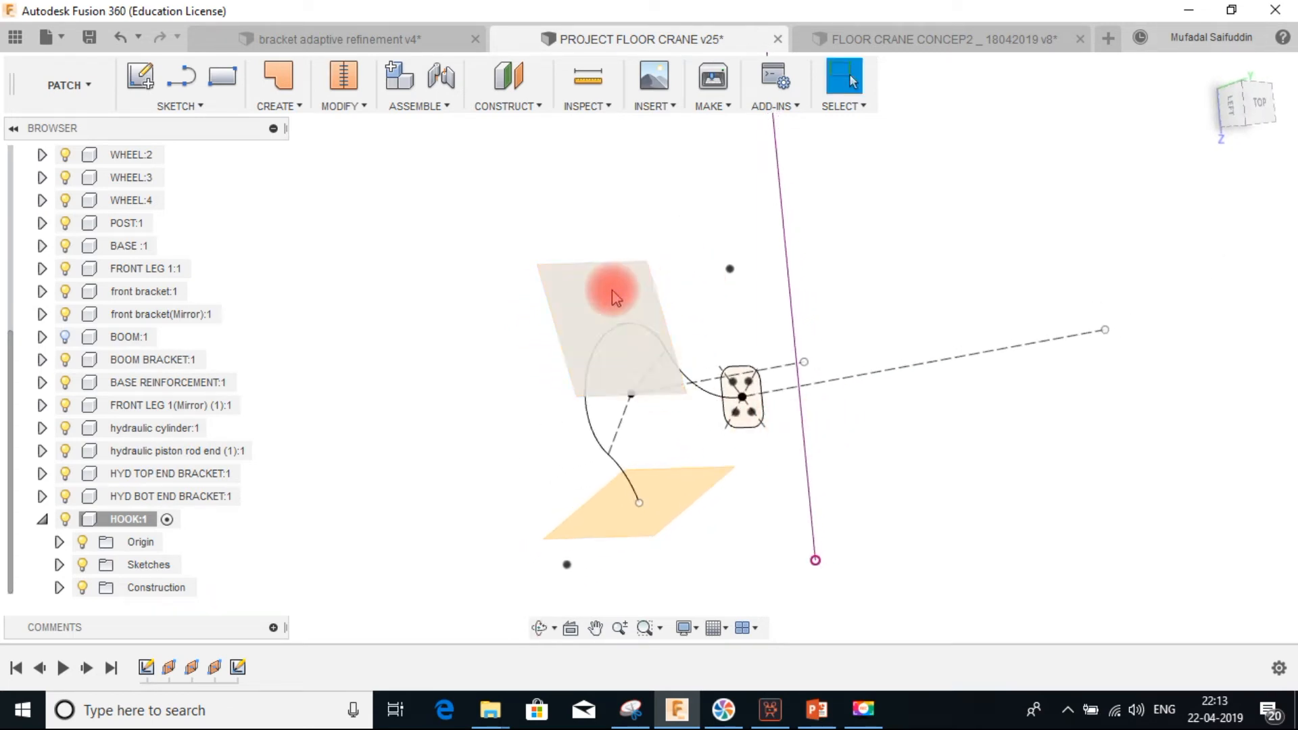
{"action": "left_click", "coordinate": [627, 300]}
{"action": "left_click", "coordinate": [694, 542]}
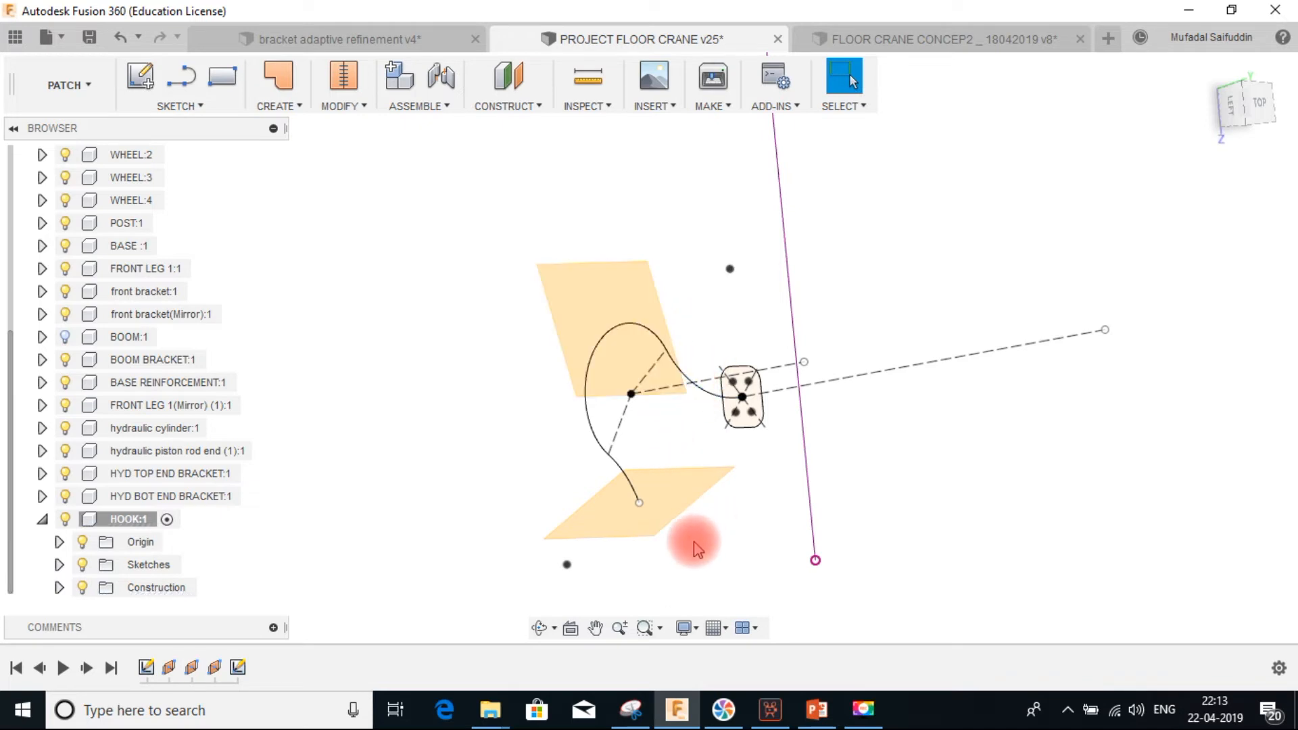
{"action": "left_click", "coordinate": [674, 498]}
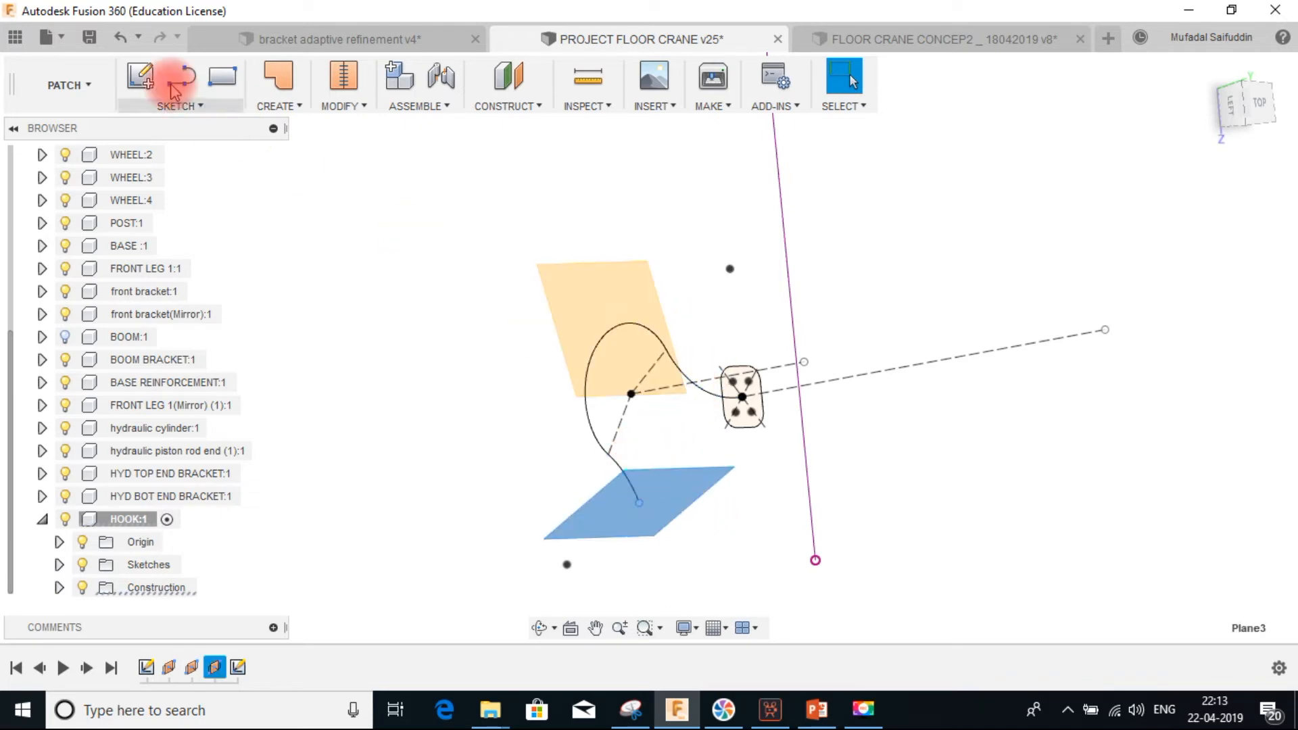
{"action": "left_click", "coordinate": [140, 76]}
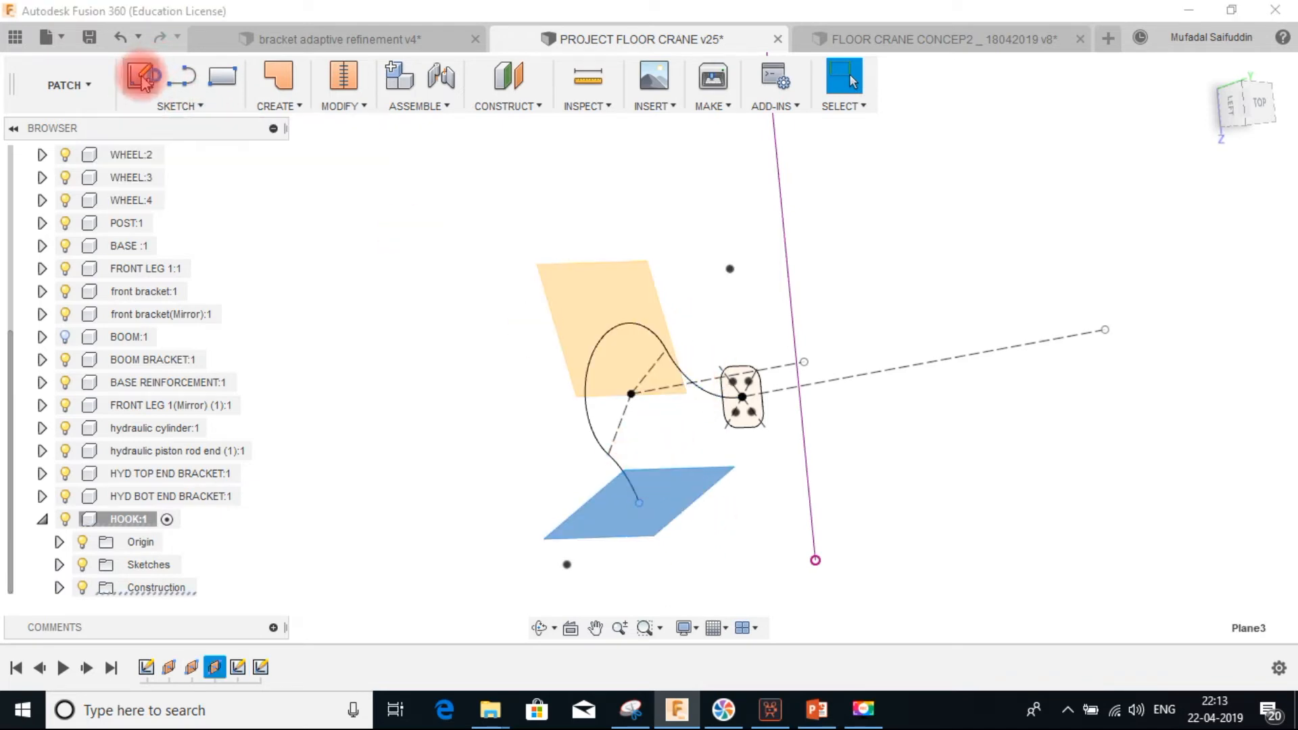
{"action": "middle_click_drag", "start_coordinate": [625, 348], "coordinate": [724, 376], "text": "shift"}
{"action": "mouse_move", "coordinate": [703, 327]}
{"action": "middle_mouse_down", "text": "shift"}
{"action": "mouse_move", "coordinate": [692, 304]}
{"action": "mouse_move", "coordinate": [724, 328]}
{"action": "mouse_move", "coordinate": [710, 345]}
{"action": "mouse_move", "coordinate": [730, 376]}
{"action": "mouse_move", "coordinate": [700, 437]}
{"action": "mouse_move", "coordinate": [683, 368]}
{"action": "mouse_move", "coordinate": [704, 407]}
{"action": "middle_mouse_up", "text": "shift"}
{"action": "mouse_move", "coordinate": [691, 382]}
{"action": "middle_mouse_down"}
{"action": "mouse_move", "coordinate": [650, 366]}
{"action": "mouse_move", "coordinate": [744, 373]}
{"action": "middle_mouse_up"}
{"action": "scroll", "coordinate": [706, 339], "scroll_direction": "up", "scroll_amount": 5}
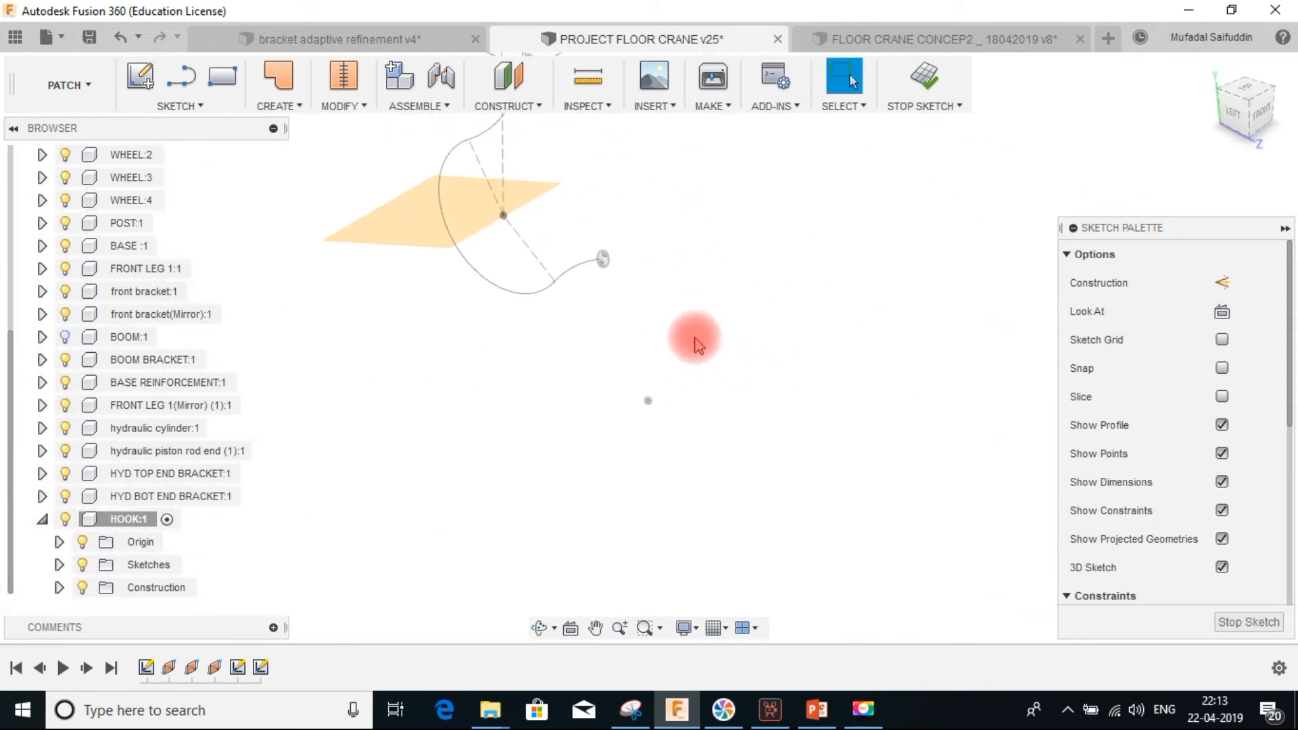
{"action": "left_click", "coordinate": [603, 258]}
{"action": "left_click", "coordinate": [1221, 314]}
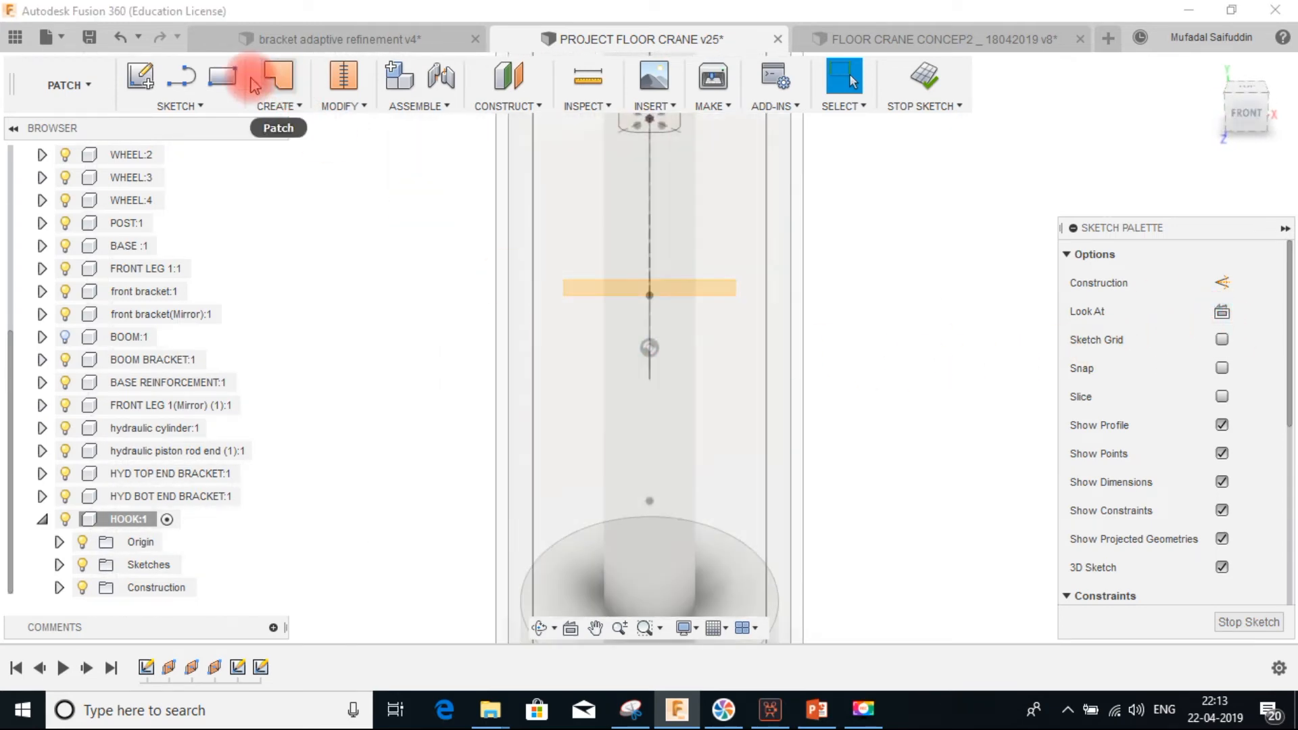
Draw a center-diameter circle centred on the hook path's end point
{"action": "left_click", "coordinate": [179, 109]}
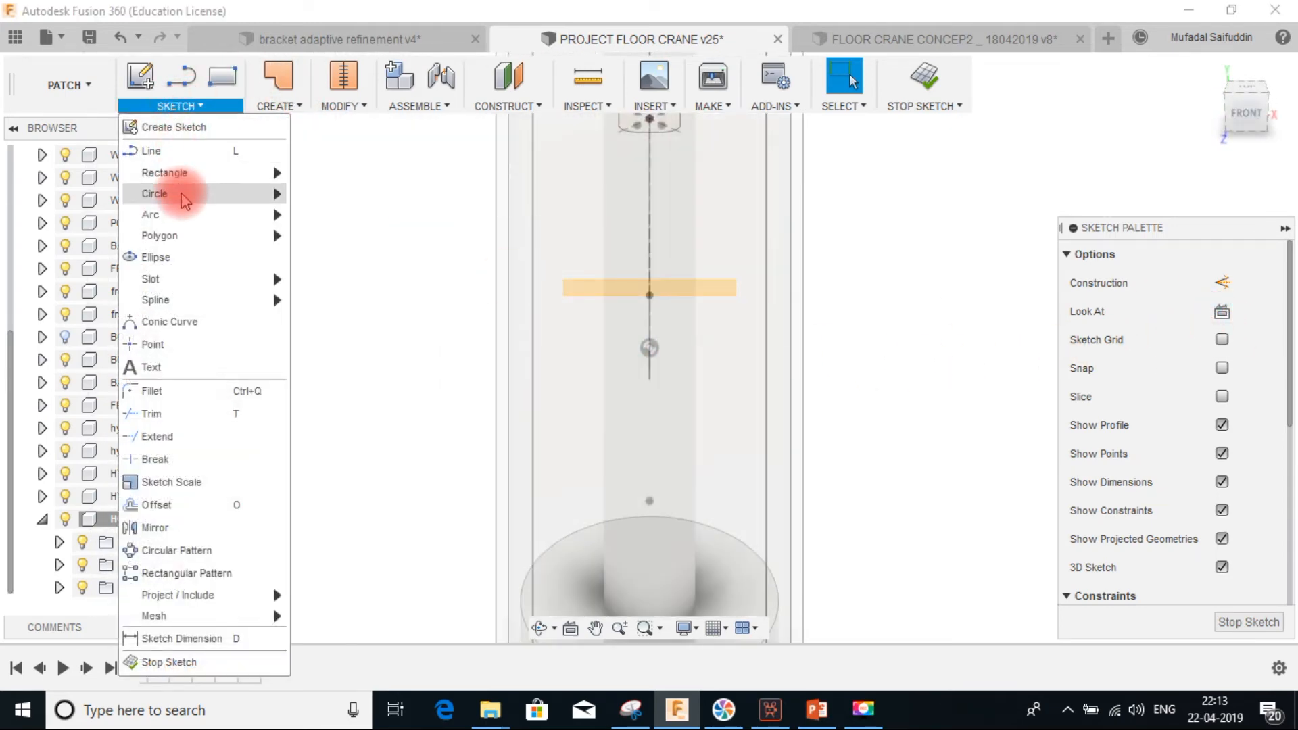
{"action": "mouse_move", "coordinate": [199, 196]}
{"action": "left_click", "coordinate": [308, 197]}
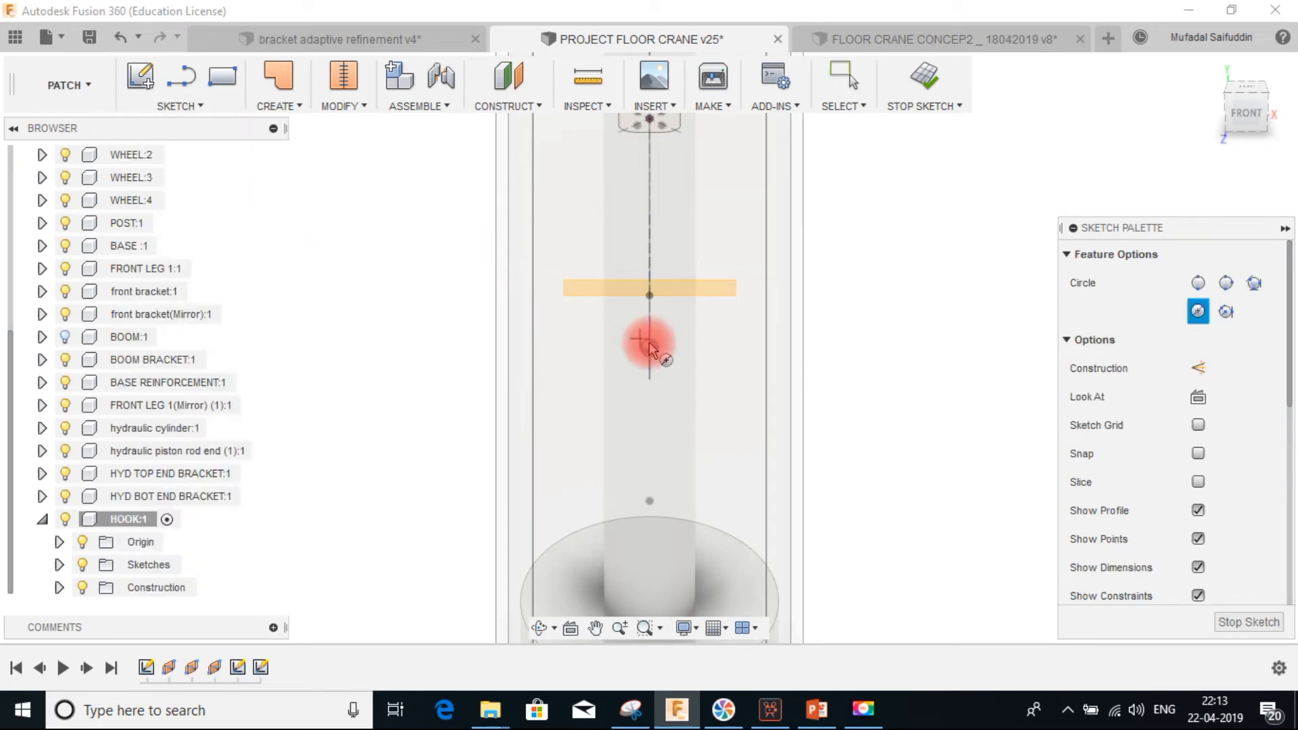
{"action": "left_click", "coordinate": [649, 348]}
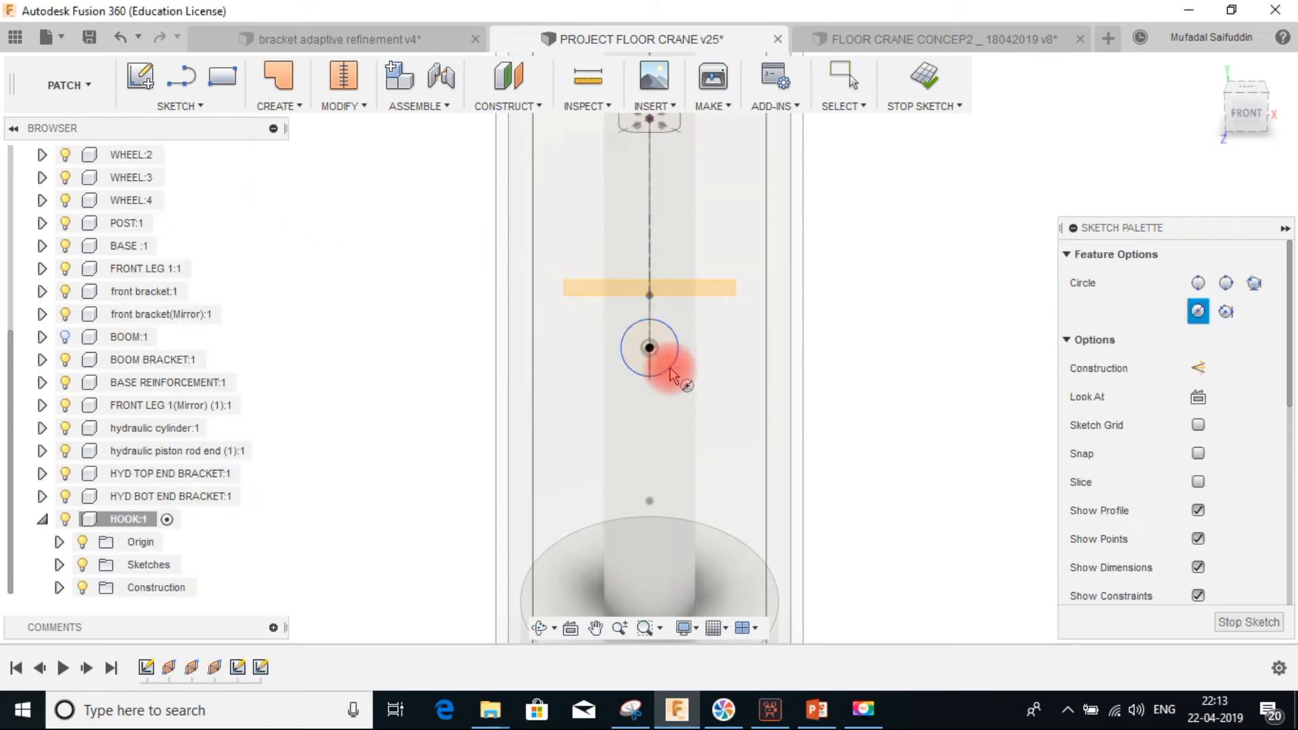
Dimension the circle's diameter to 7 mm
{"action": "key", "text": "d"}
{"action": "left_click", "coordinate": [669, 340]}
{"action": "left_click", "coordinate": [902, 256]}
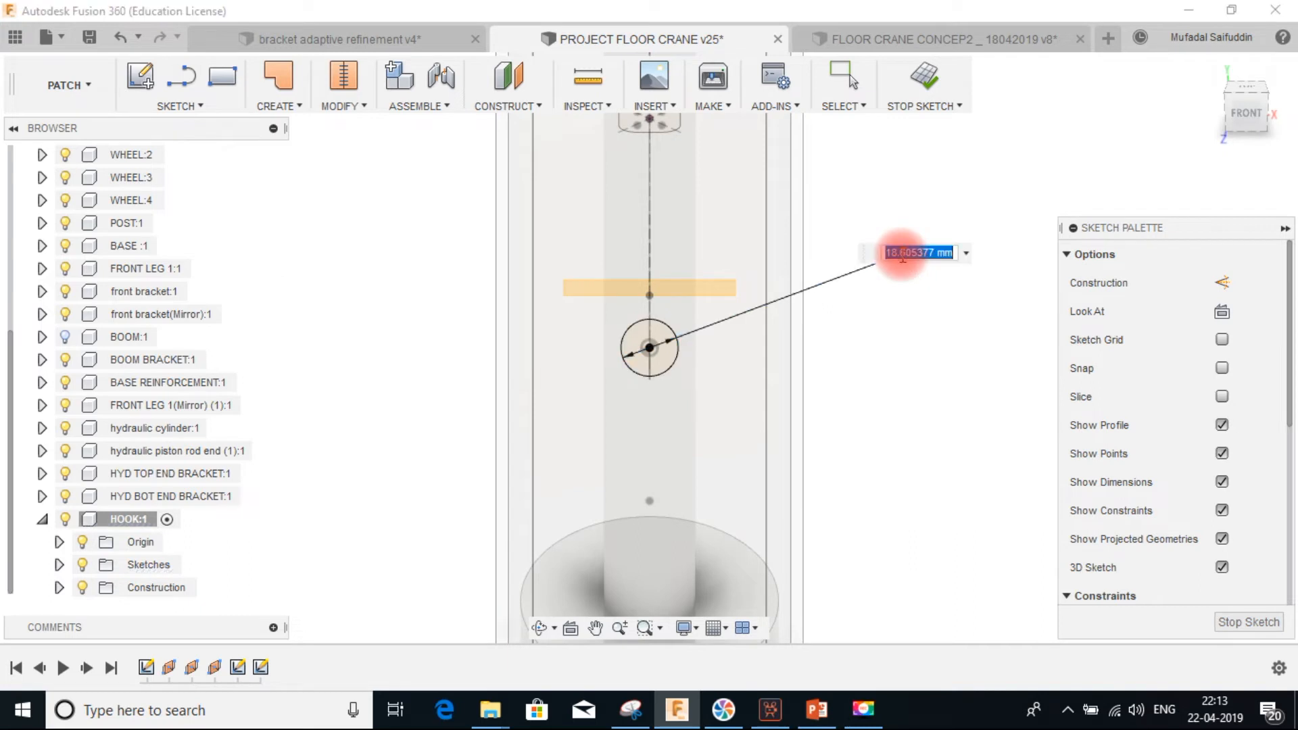
{"action": "type", "text": "7"}
{"action": "key", "text": "Return"}
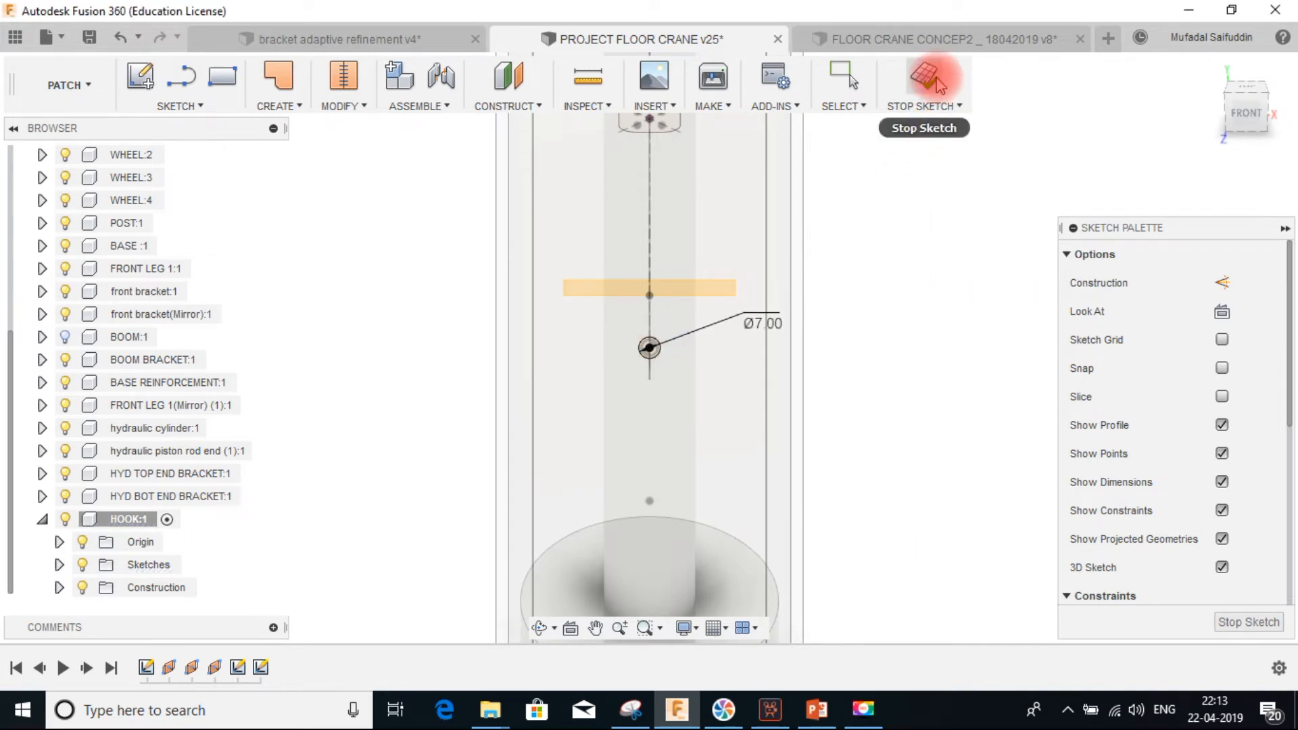
Finish the circle sketch and start a new sketch on Plane2 at the hook's curved section
{"action": "left_click", "coordinate": [936, 84]}
{"action": "scroll", "coordinate": [667, 406], "scroll_direction": "down", "scroll_amount": 2}
{"action": "middle_click_drag", "start_coordinate": [648, 373], "coordinate": [864, 351], "text": "shift"}
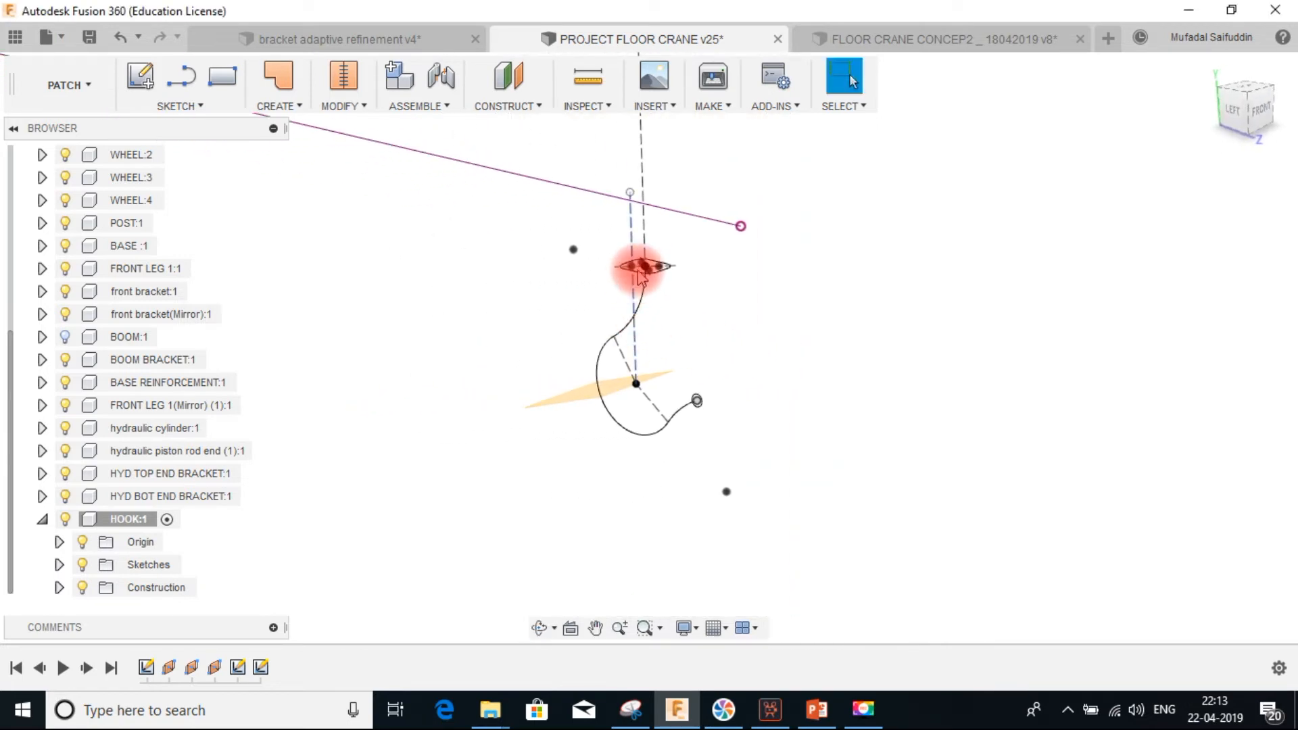
{"action": "scroll", "coordinate": [647, 279], "scroll_direction": "up", "scroll_amount": 2}
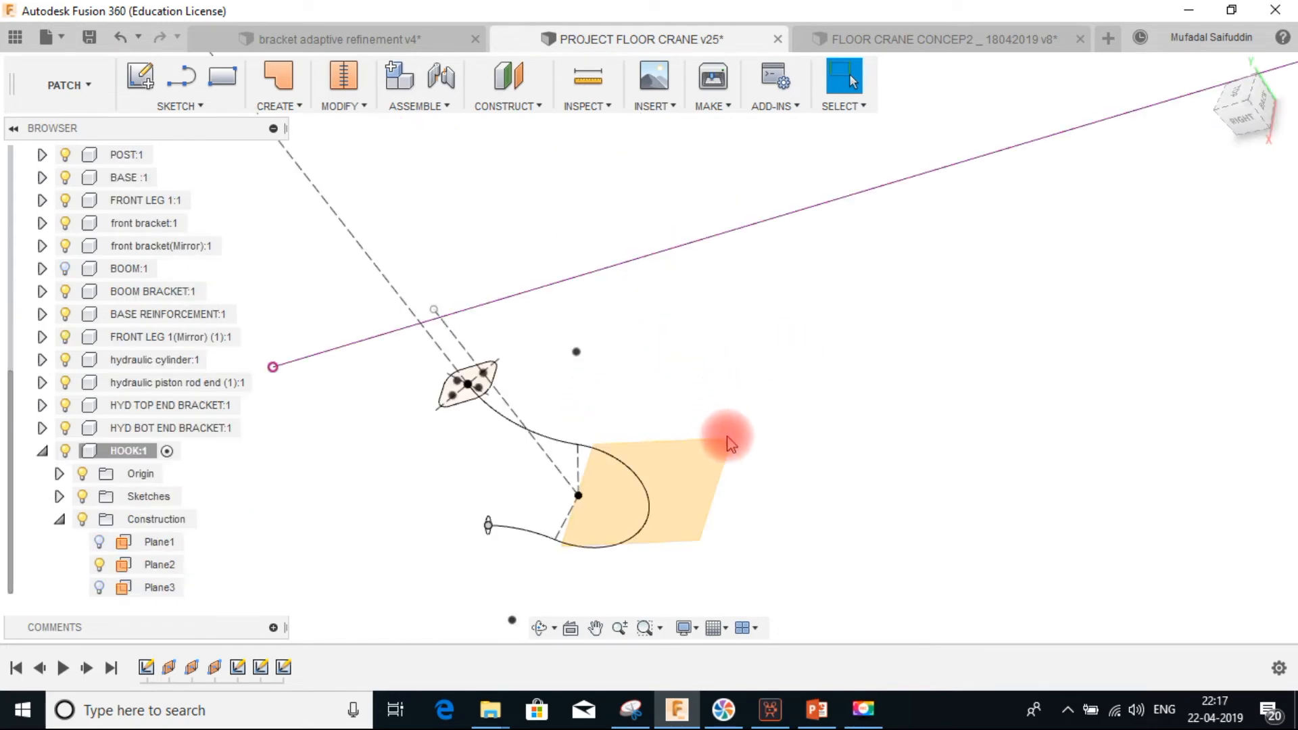
{"action": "middle_click_drag", "start_coordinate": [794, 525], "coordinate": [707, 419]}
{"action": "middle_click_drag", "start_coordinate": [502, 396], "coordinate": [568, 429], "text": "shift"}
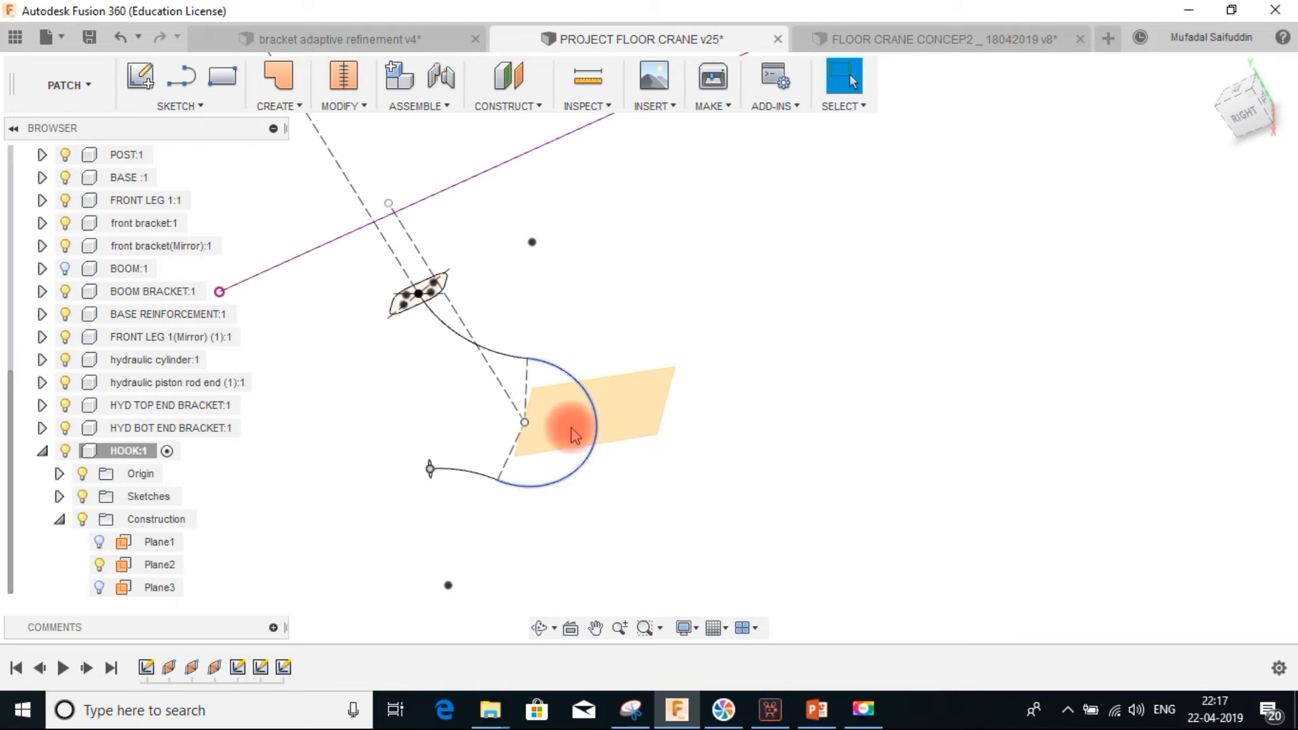
{"action": "left_click", "coordinate": [649, 408]}
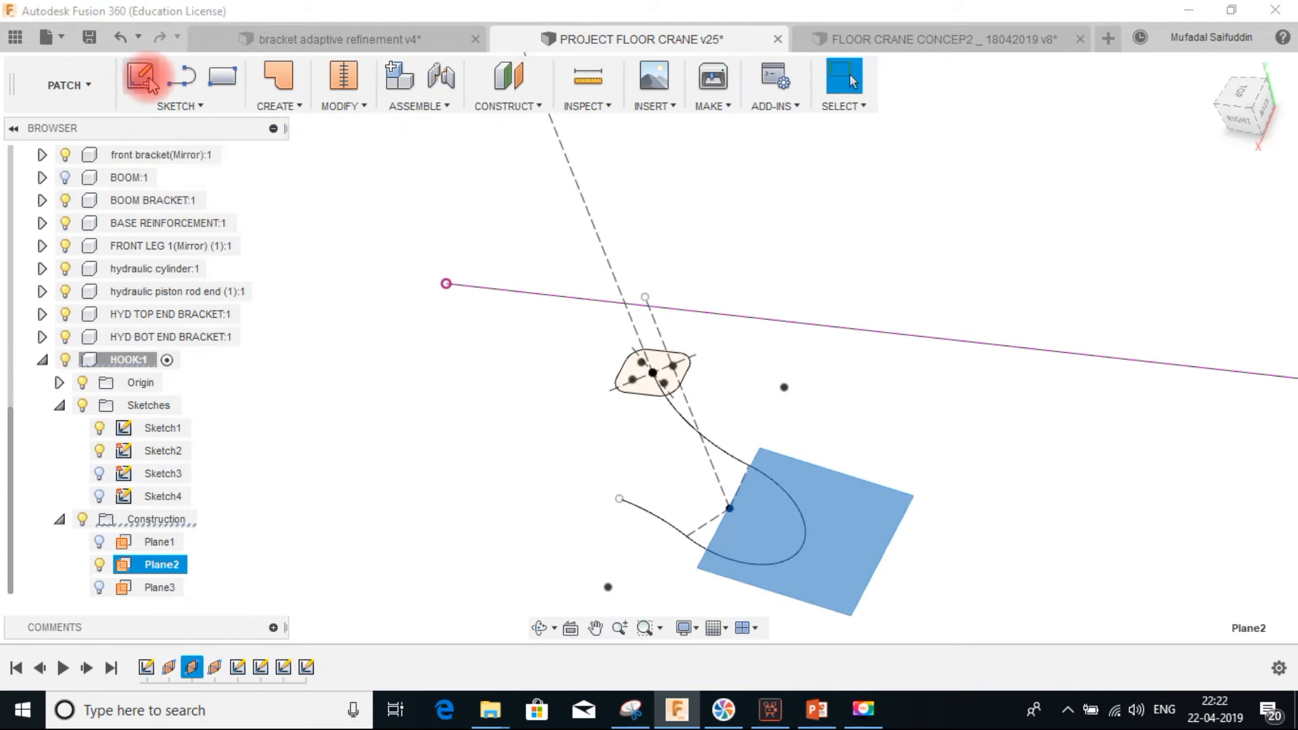
{"action": "left_click", "coordinate": [142, 77]}
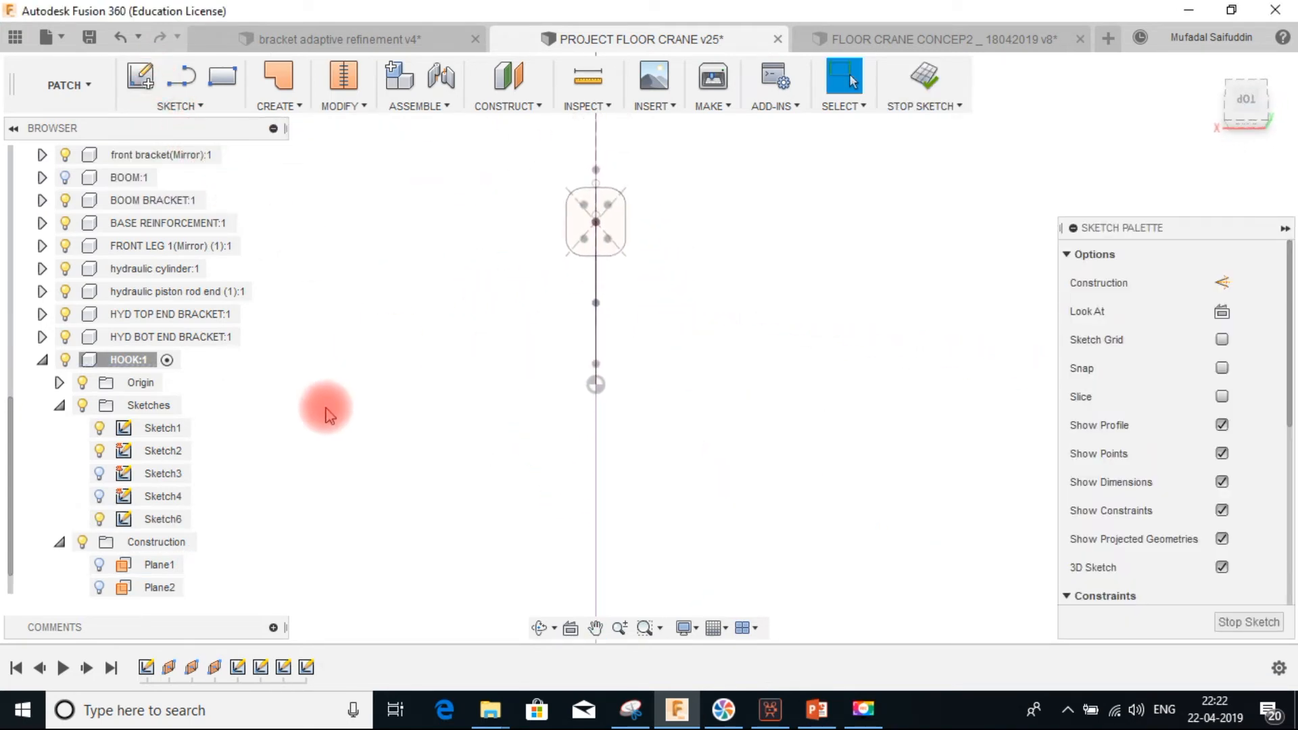
Hide Sketch1 and Sketch2 in the HOOK component
{"action": "left_click", "coordinate": [113, 453]}
{"action": "left_click", "coordinate": [65, 462]}
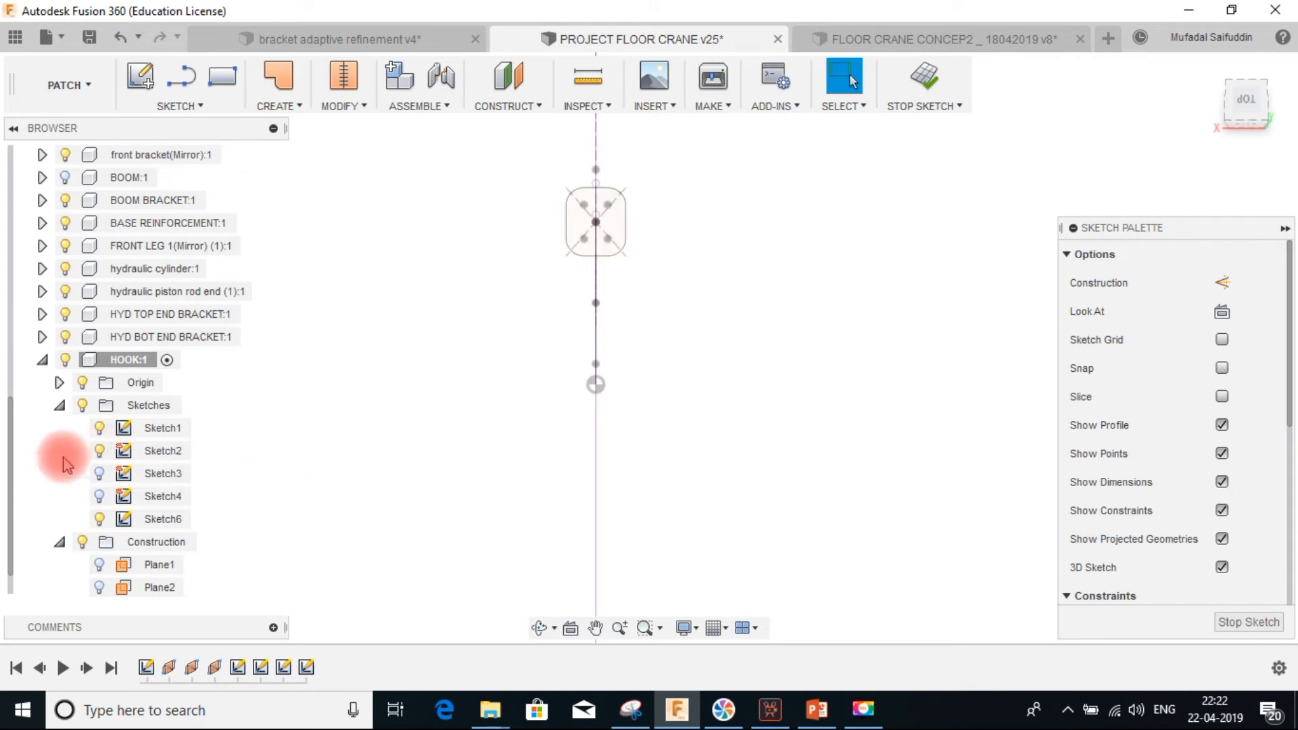
{"action": "left_click", "coordinate": [100, 450]}
{"action": "left_click", "coordinate": [100, 431]}
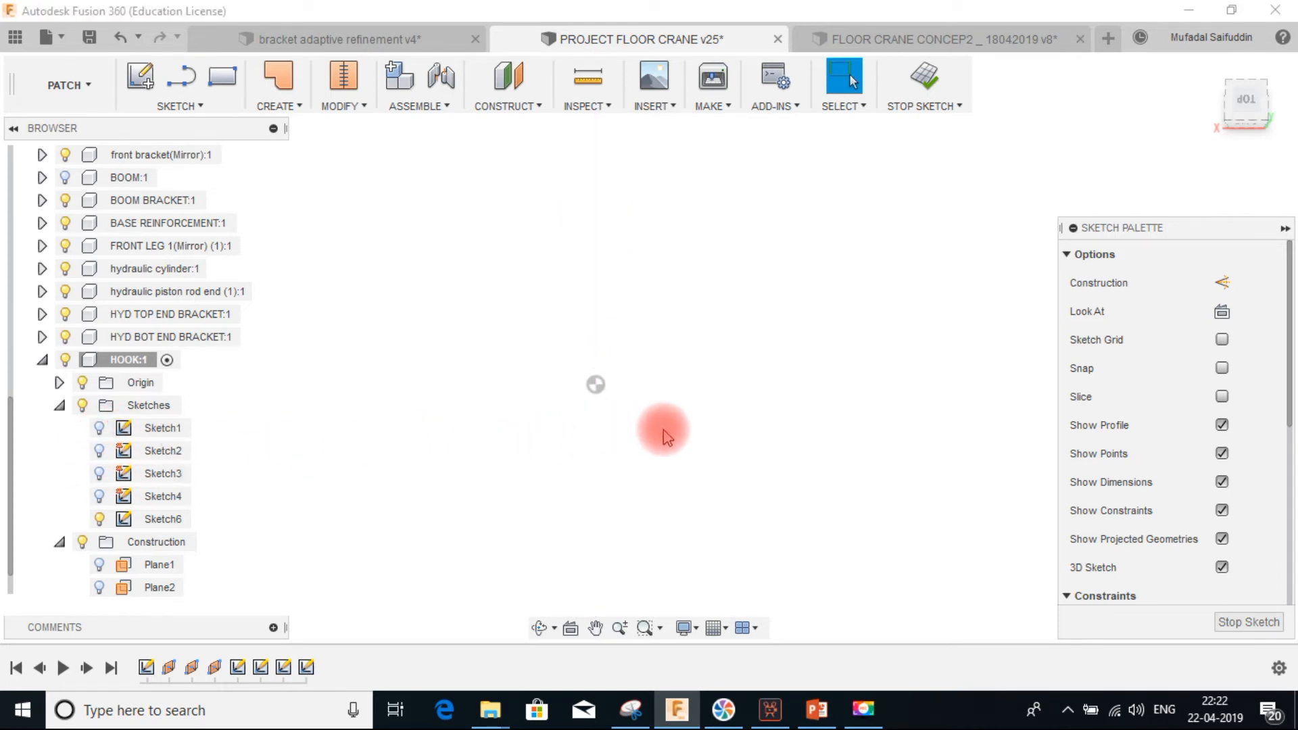
Draw a vertical line about 53 mm long across the hook path's point on the sketch plane
{"action": "scroll", "coordinate": [607, 352], "scroll_direction": "down", "scroll_amount": 4}
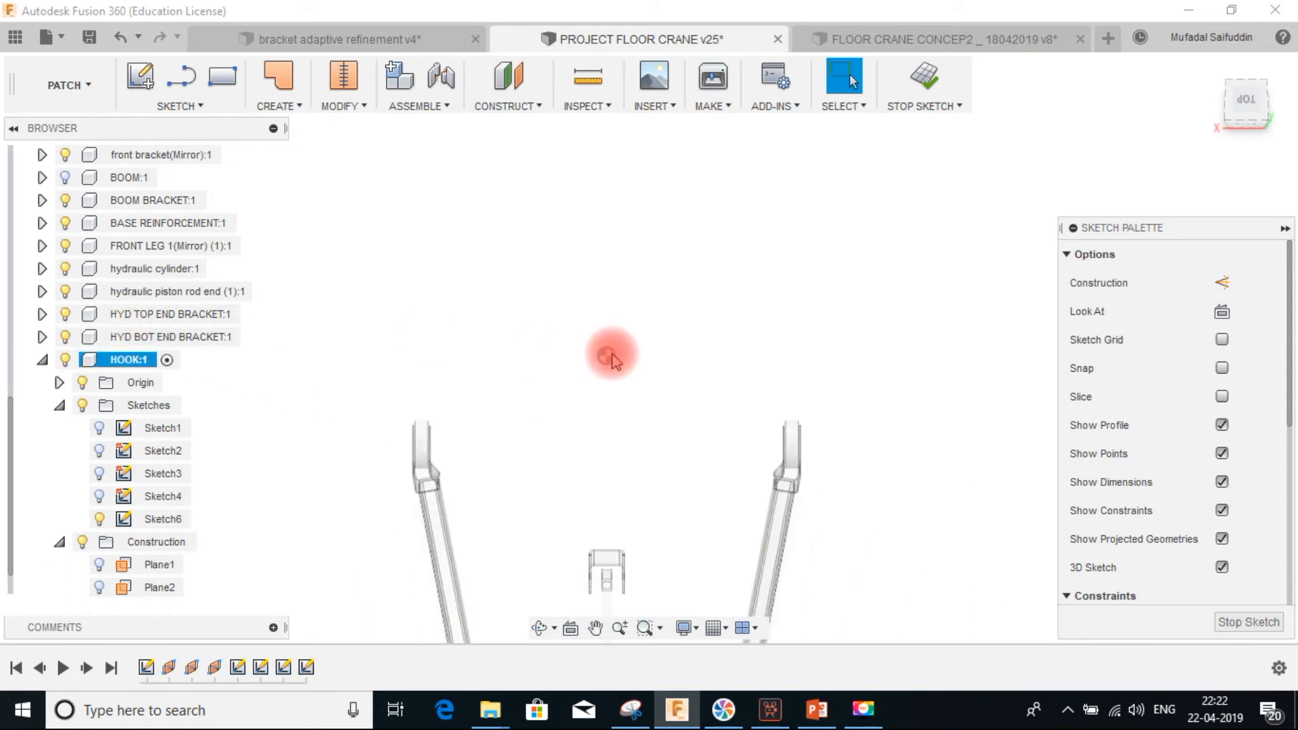
{"action": "scroll", "coordinate": [634, 398], "scroll_direction": "down", "scroll_amount": 5}
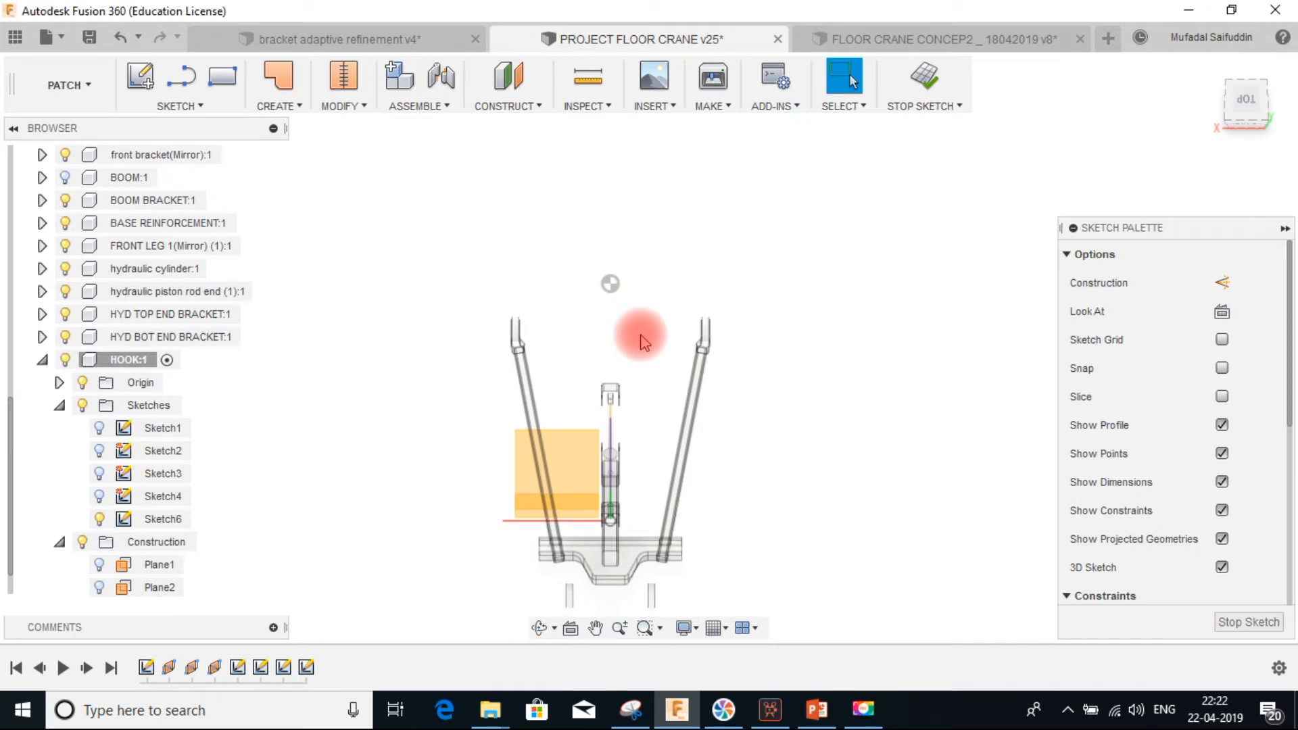
{"action": "scroll", "coordinate": [642, 341], "scroll_direction": "up", "scroll_amount": 5}
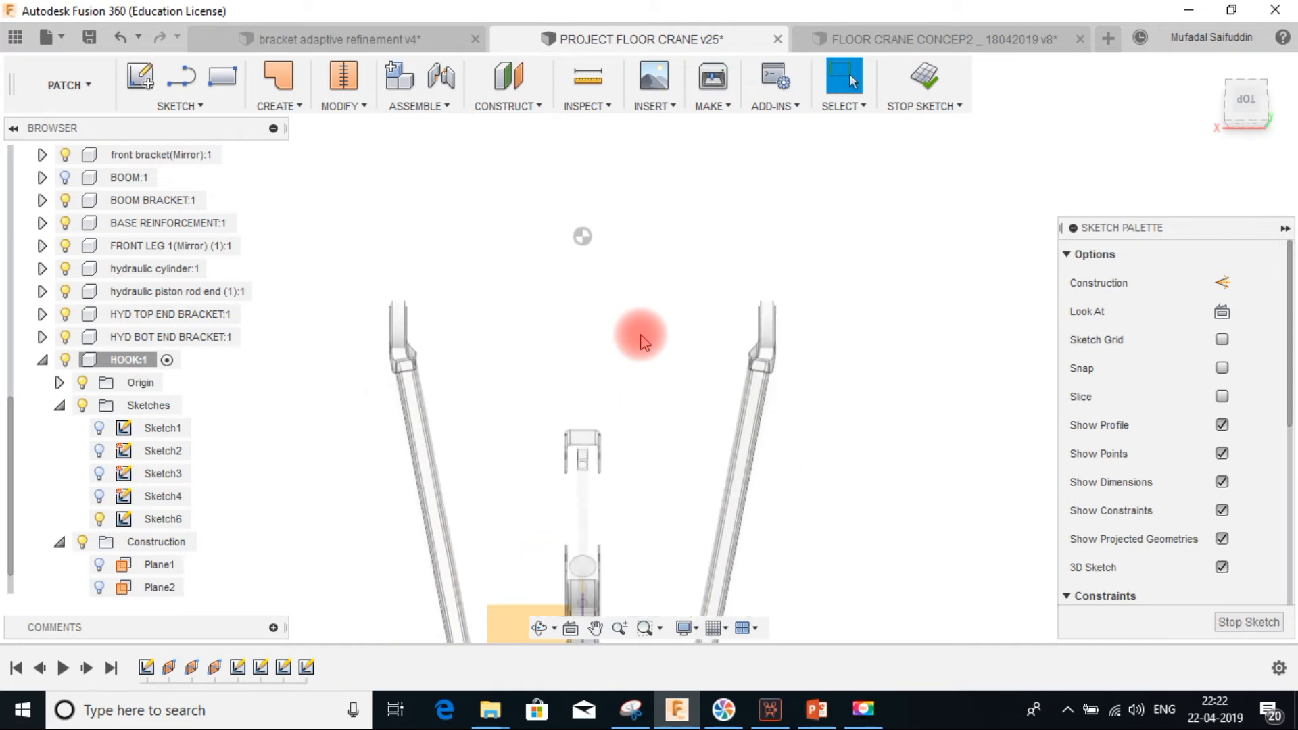
{"action": "scroll", "coordinate": [642, 341], "scroll_direction": "up", "scroll_amount": 2}
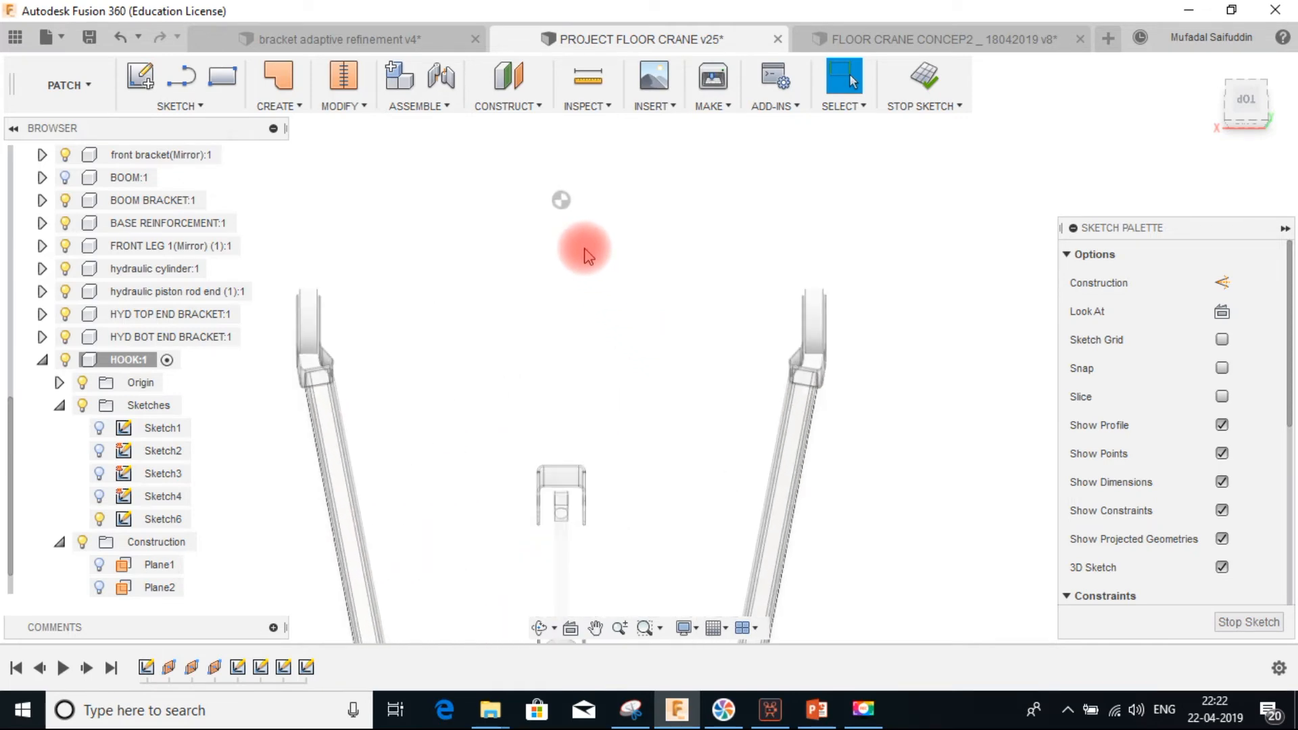
{"action": "scroll", "coordinate": [585, 256], "scroll_direction": "down", "scroll_amount": 4}
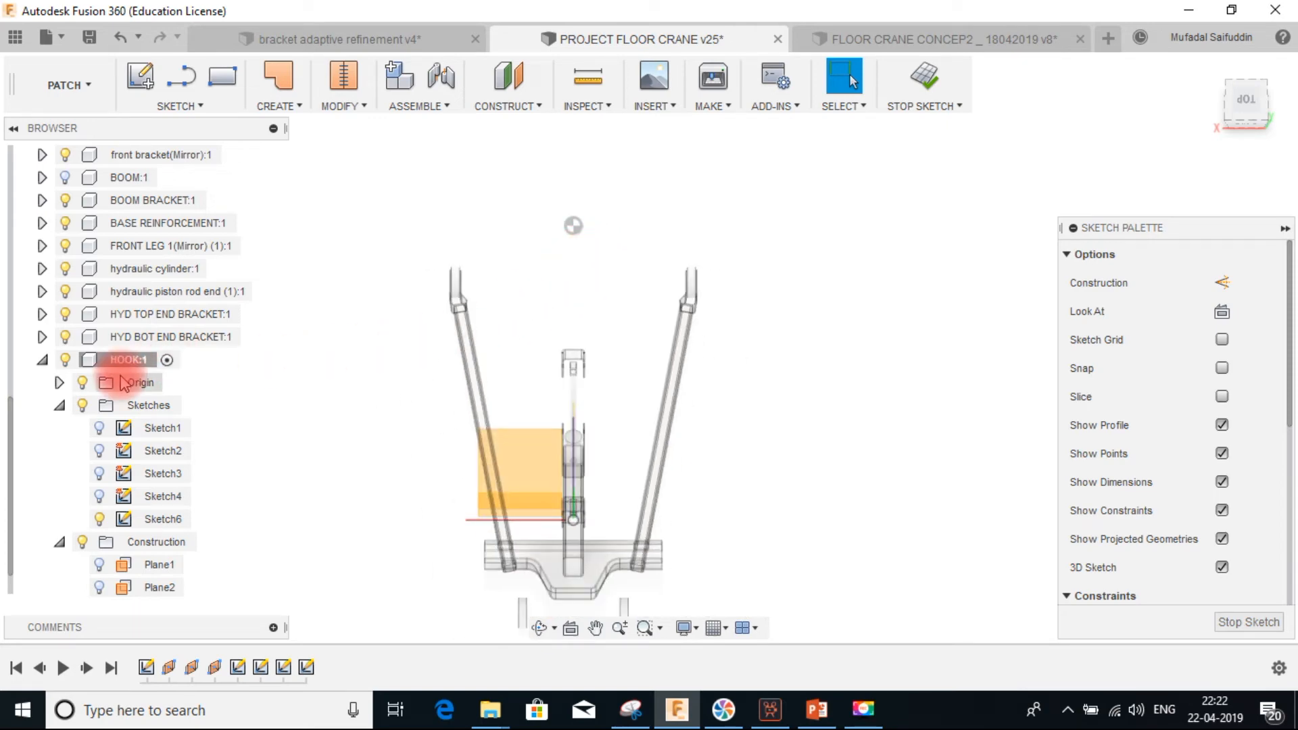
{"action": "scroll", "coordinate": [581, 253], "scroll_direction": "up", "scroll_amount": 5}
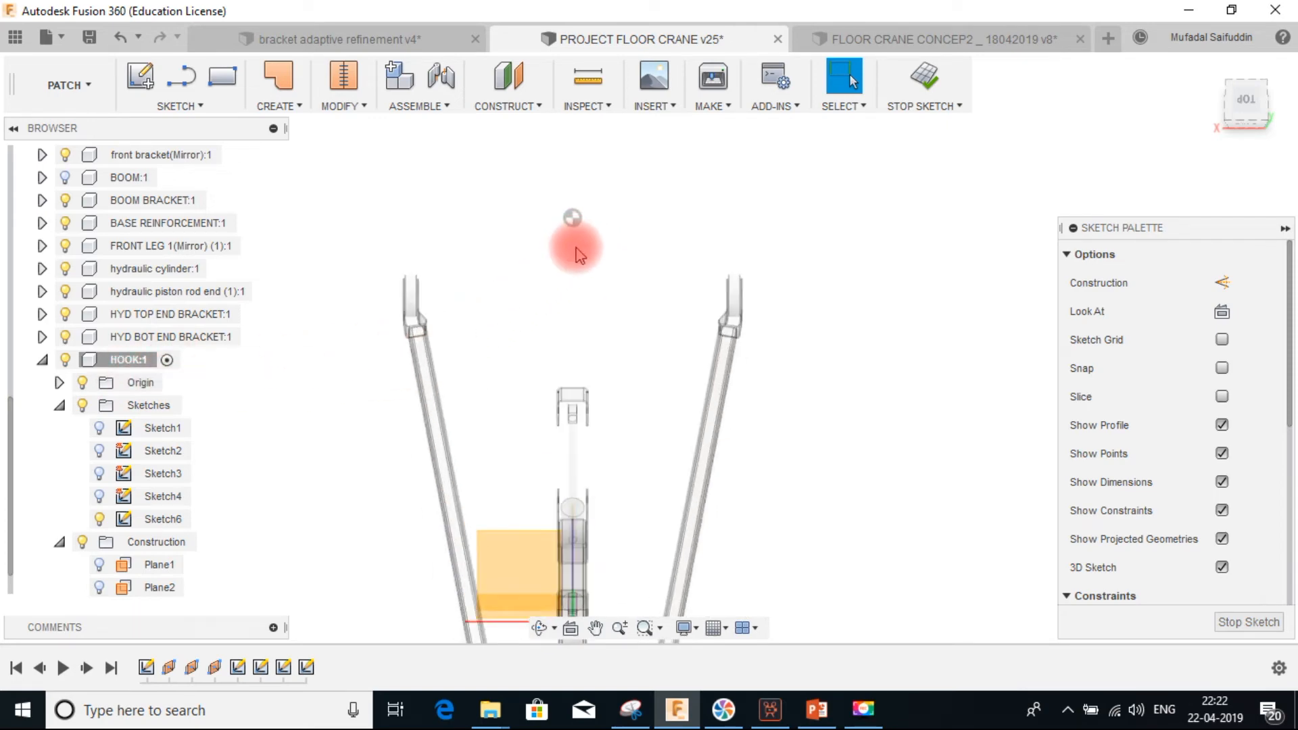
{"action": "scroll", "coordinate": [594, 259], "scroll_direction": "down", "scroll_amount": 4}
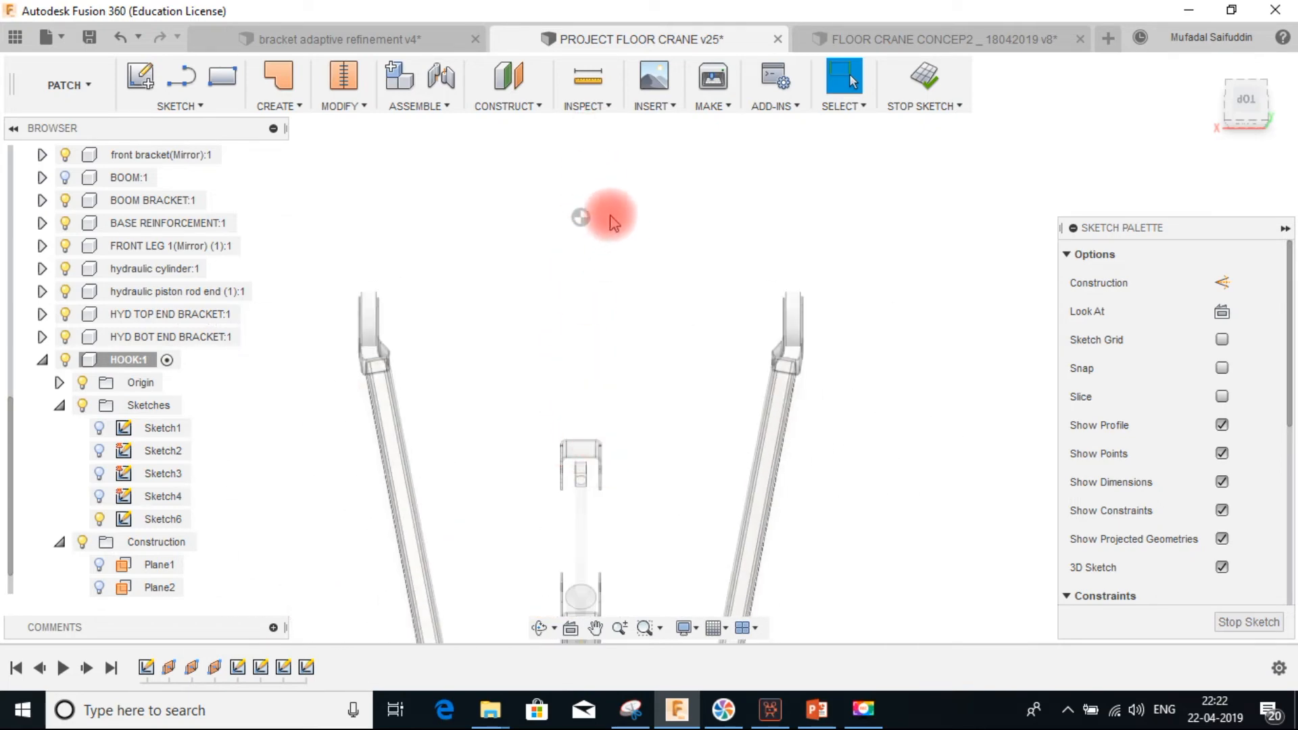
{"action": "scroll", "coordinate": [608, 216], "scroll_direction": "down", "scroll_amount": 3}
{"action": "scroll", "coordinate": [603, 229], "scroll_direction": "up", "scroll_amount": 6}
{"action": "scroll", "coordinate": [604, 232], "scroll_direction": "up", "scroll_amount": 3}
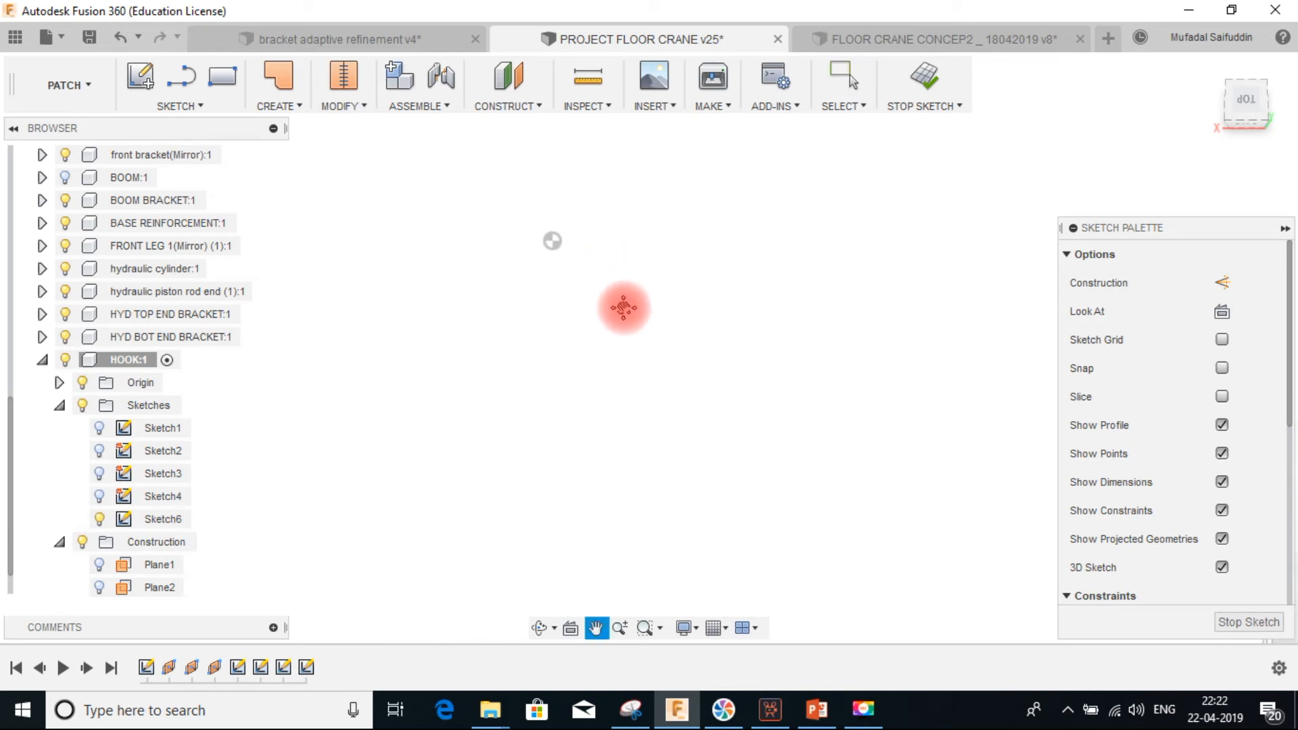
{"action": "left_click", "coordinate": [182, 76]}
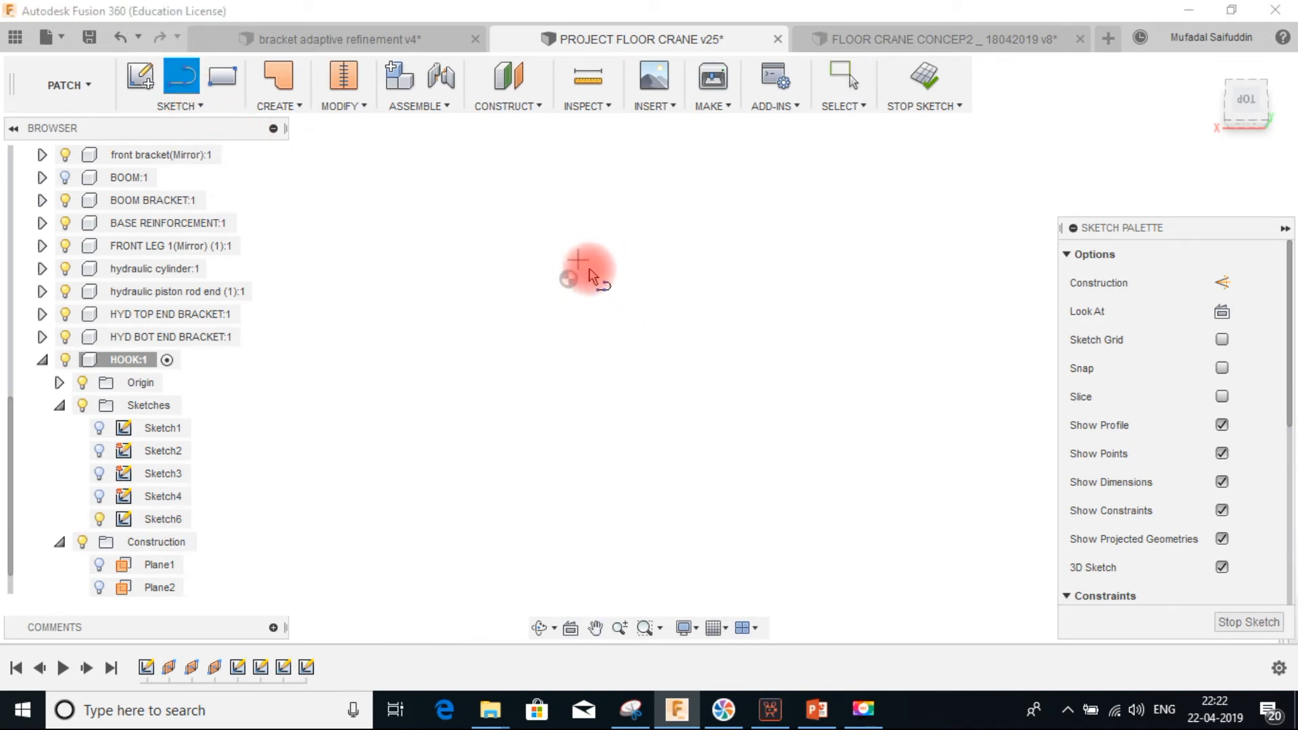
{"action": "left_click", "coordinate": [568, 248]}
{"action": "double_click", "coordinate": [566, 312]}
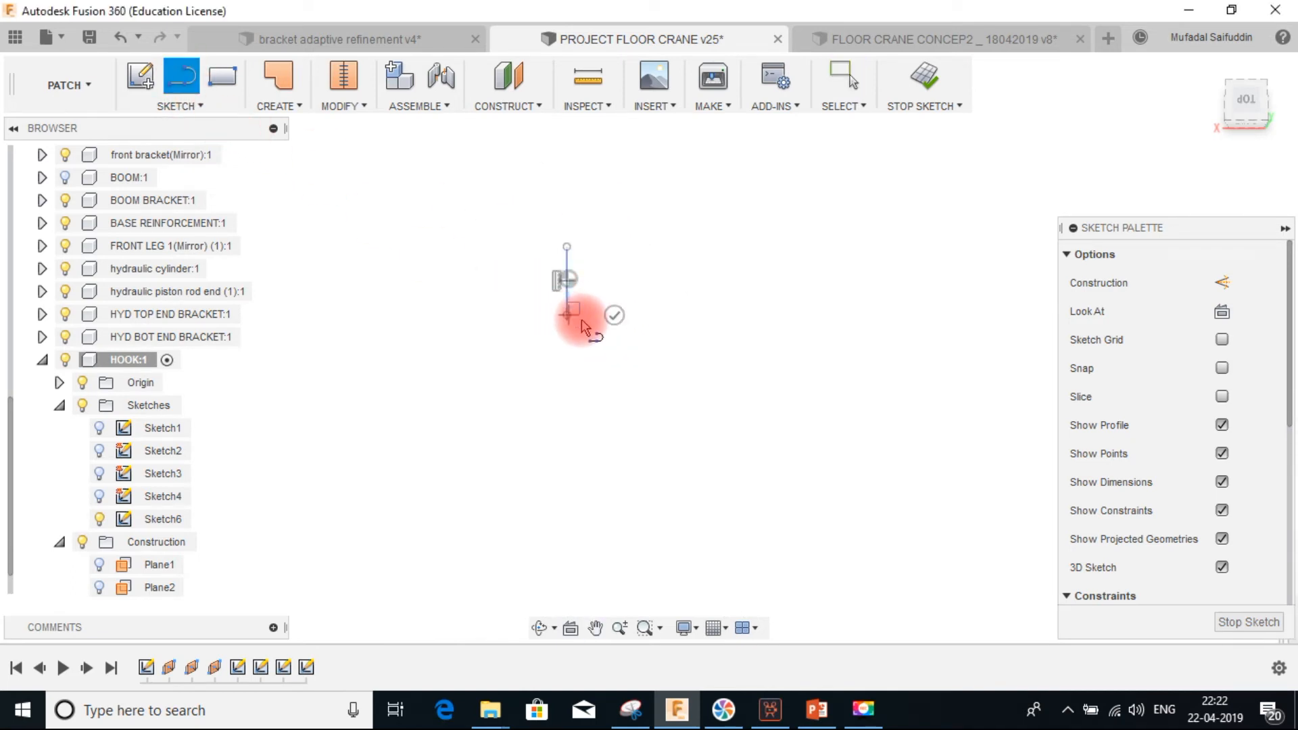
Constrain the line's midpoint to the hook path's point
{"action": "left_click", "coordinate": [572, 280]}
{"action": "scroll", "coordinate": [1173, 498], "scroll_direction": "down", "scroll_amount": 4}
{"action": "left_click", "coordinate": [1224, 398]}
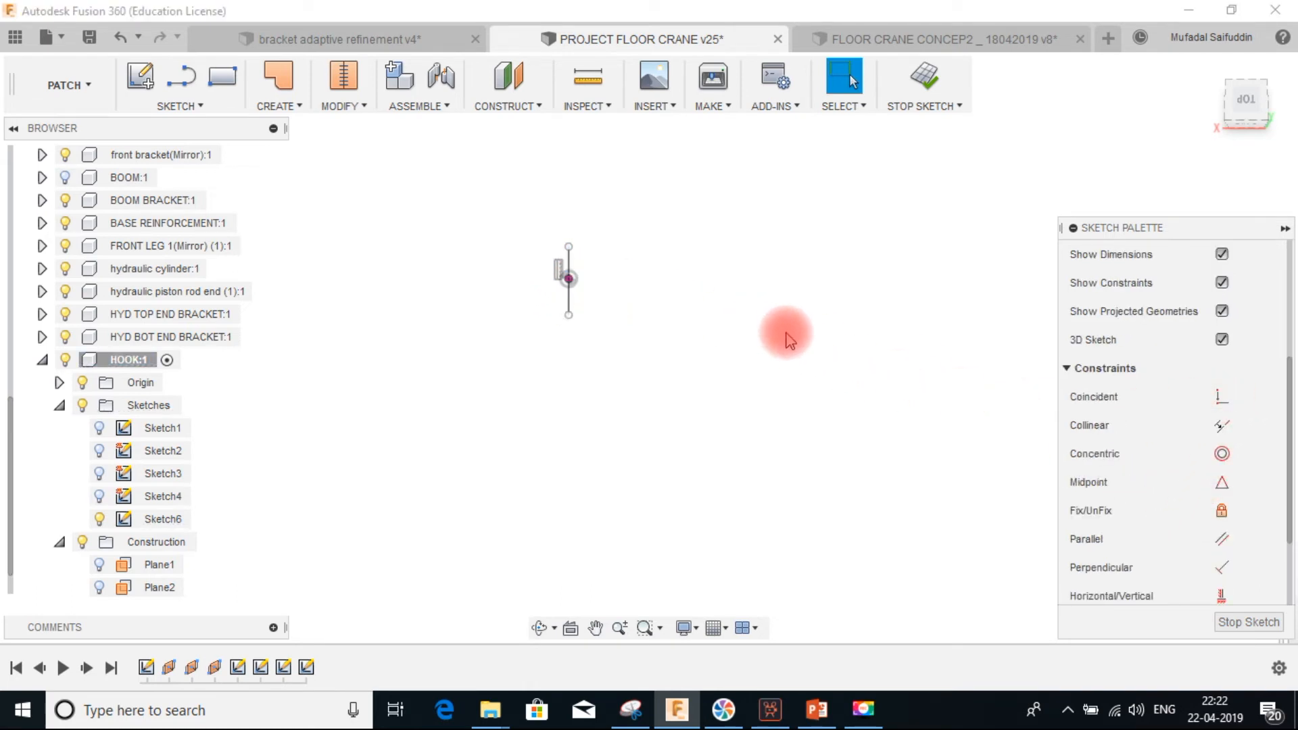
Dimension the line's length to 8 mm
{"action": "key", "text": "d"}
{"action": "left_click", "coordinate": [569, 298]}
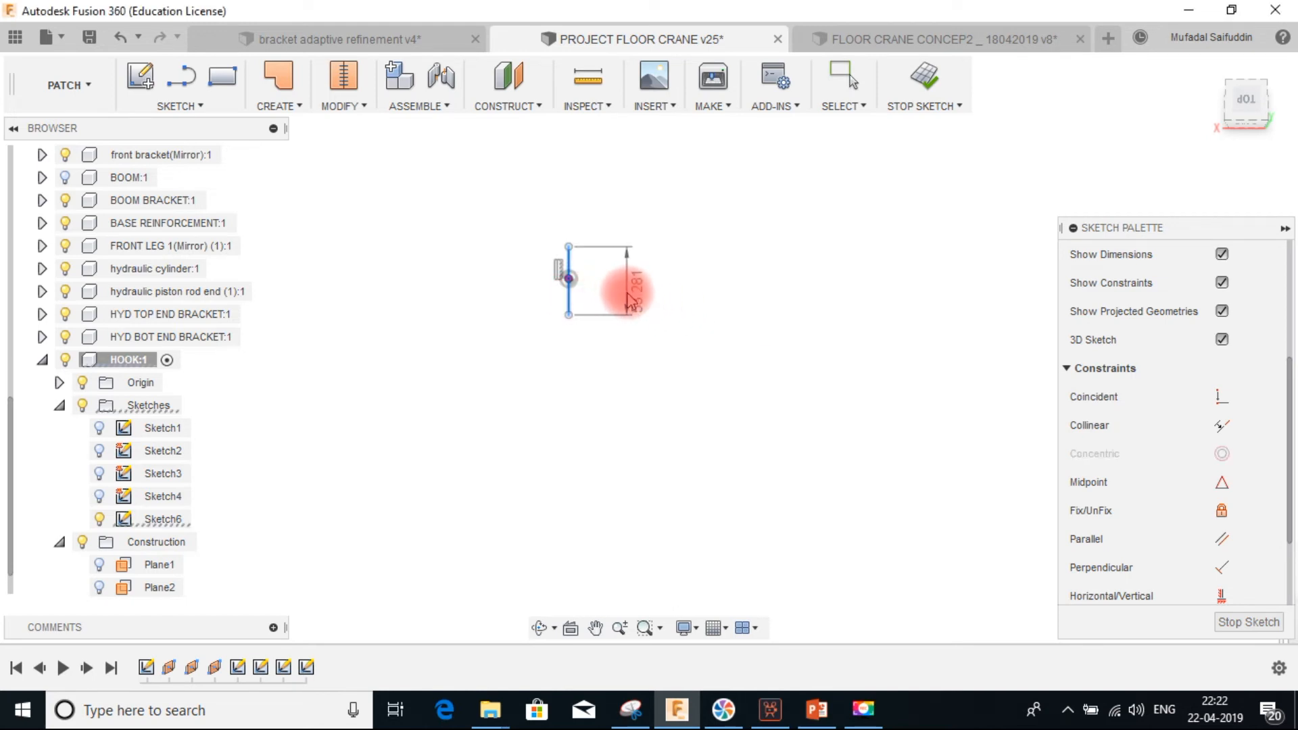
{"action": "left_click", "coordinate": [631, 297]}
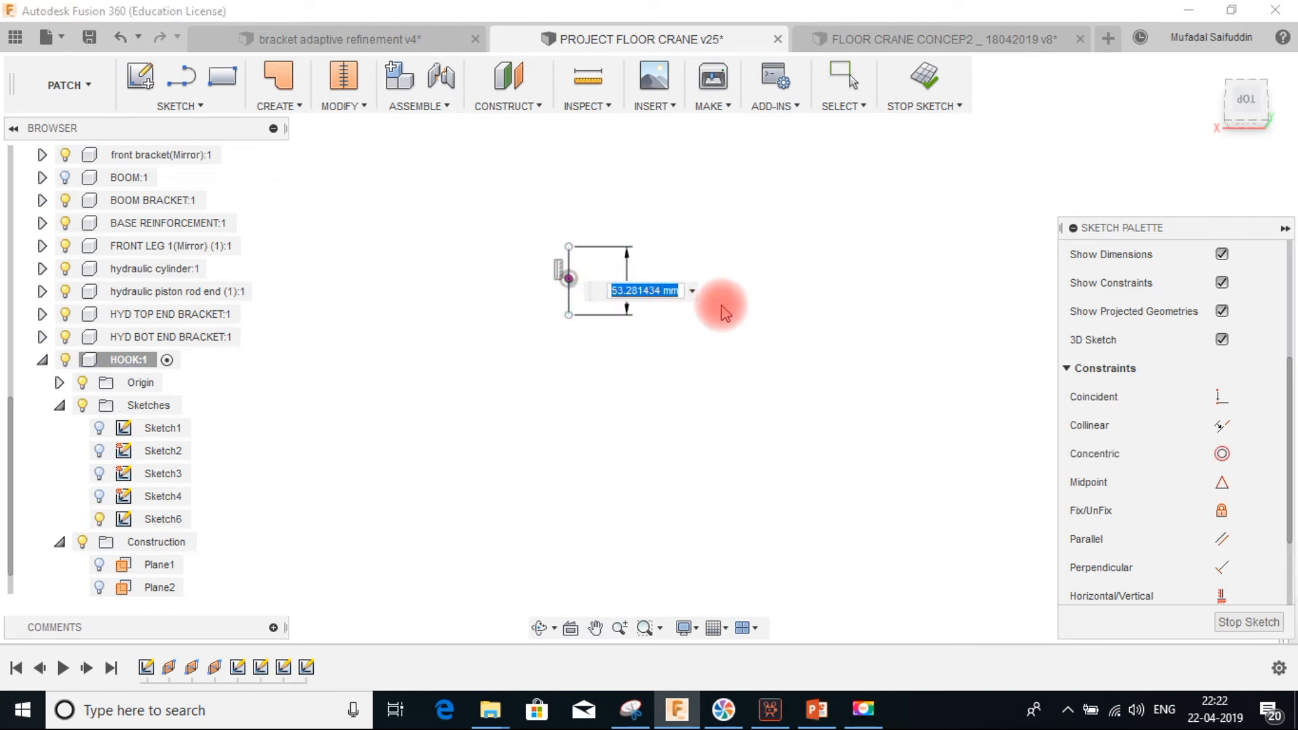
{"action": "type", "text": "8"}
{"action": "key", "text": "Return"}
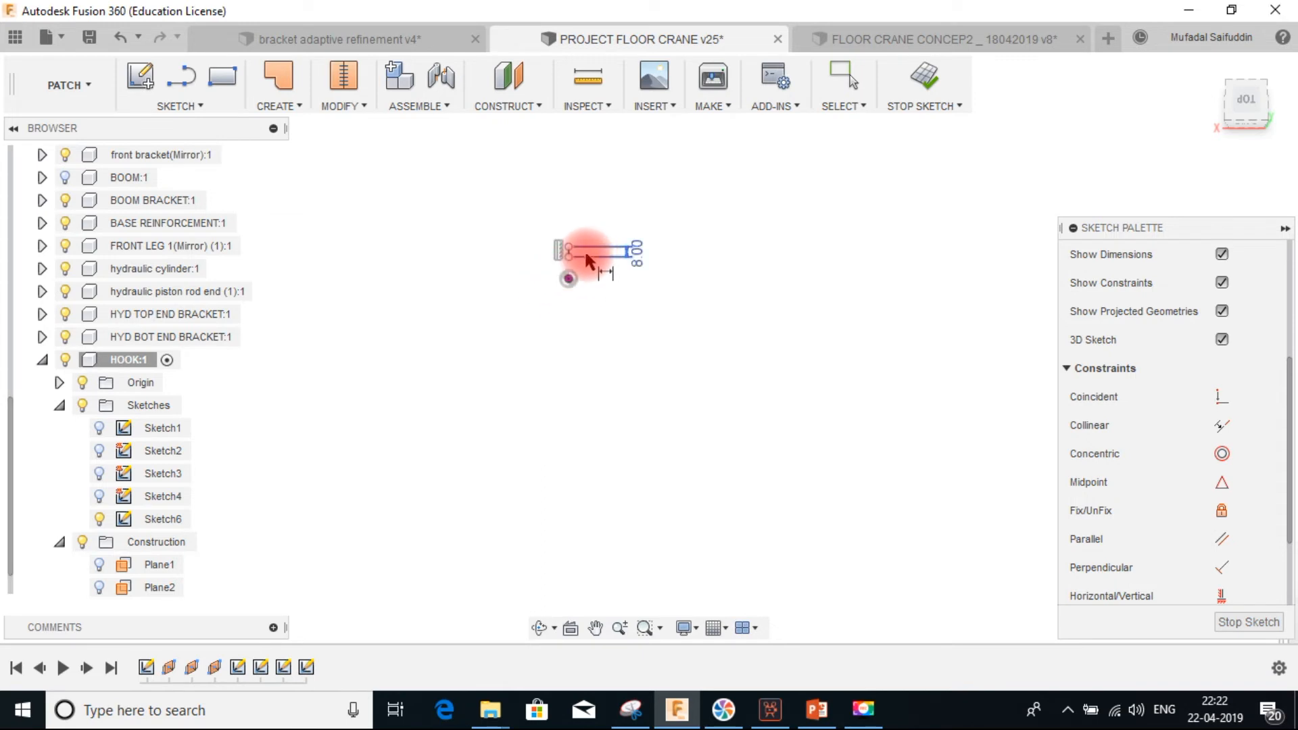
{"action": "scroll", "coordinate": [582, 270], "scroll_direction": "up", "scroll_amount": 3}
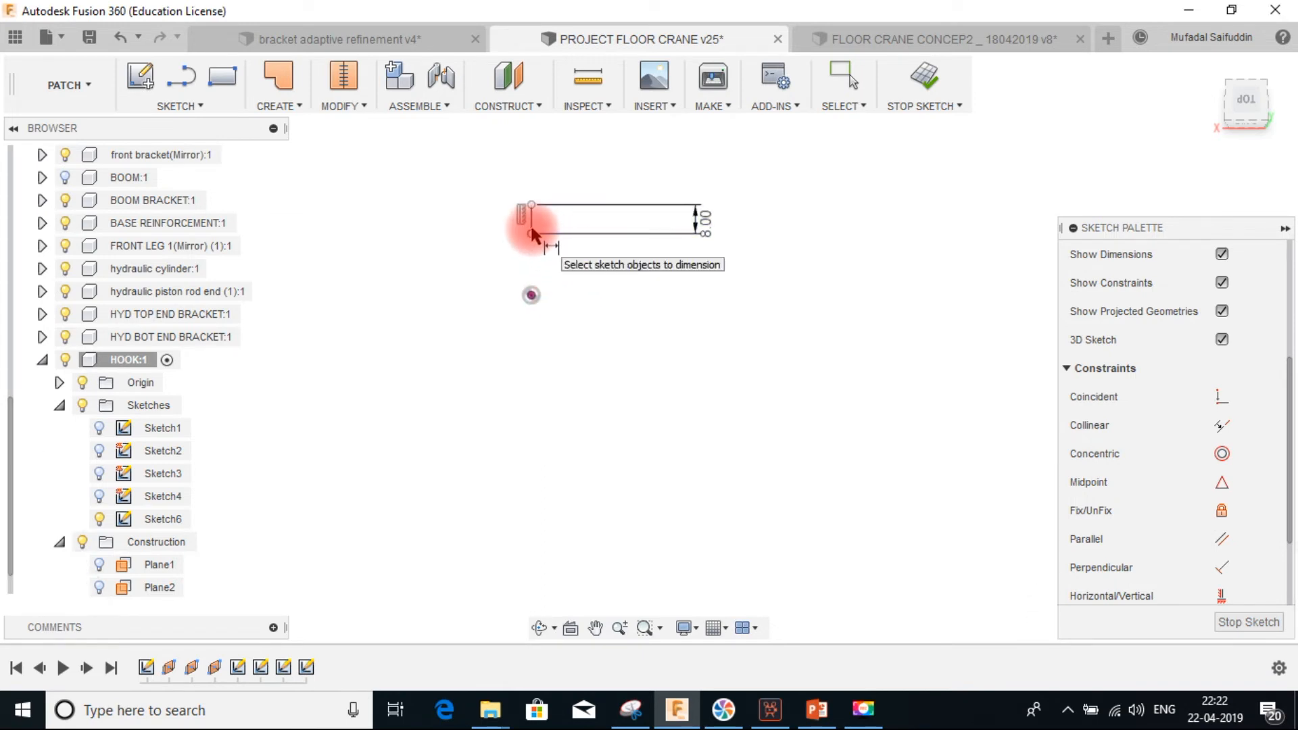
Dimension the distance from the line's upper end to the hook path point as 3 mm
{"action": "middle_click_drag", "start_coordinate": [567, 250], "coordinate": [576, 231]}
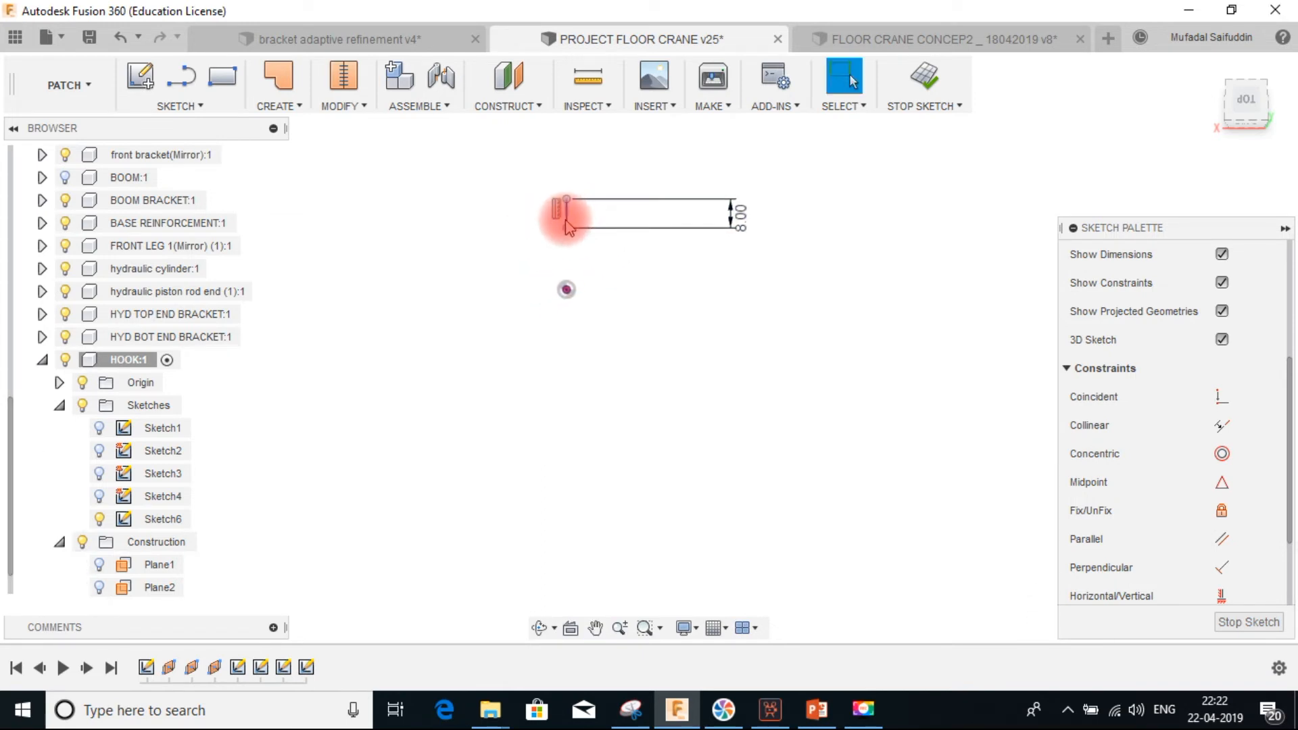
{"action": "left_click_drag", "start_coordinate": [568, 237], "coordinate": [571, 296]}
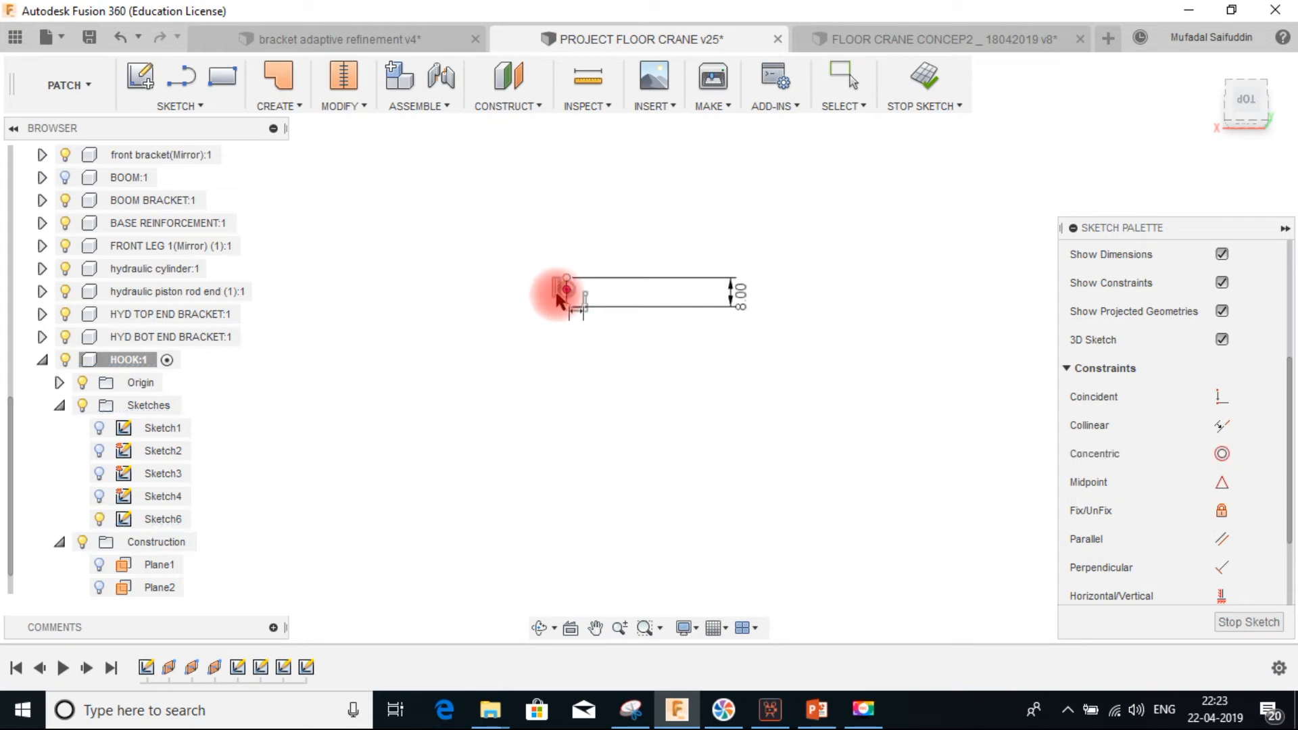
{"action": "left_click_drag", "start_coordinate": [556, 292], "coordinate": [520, 292]}
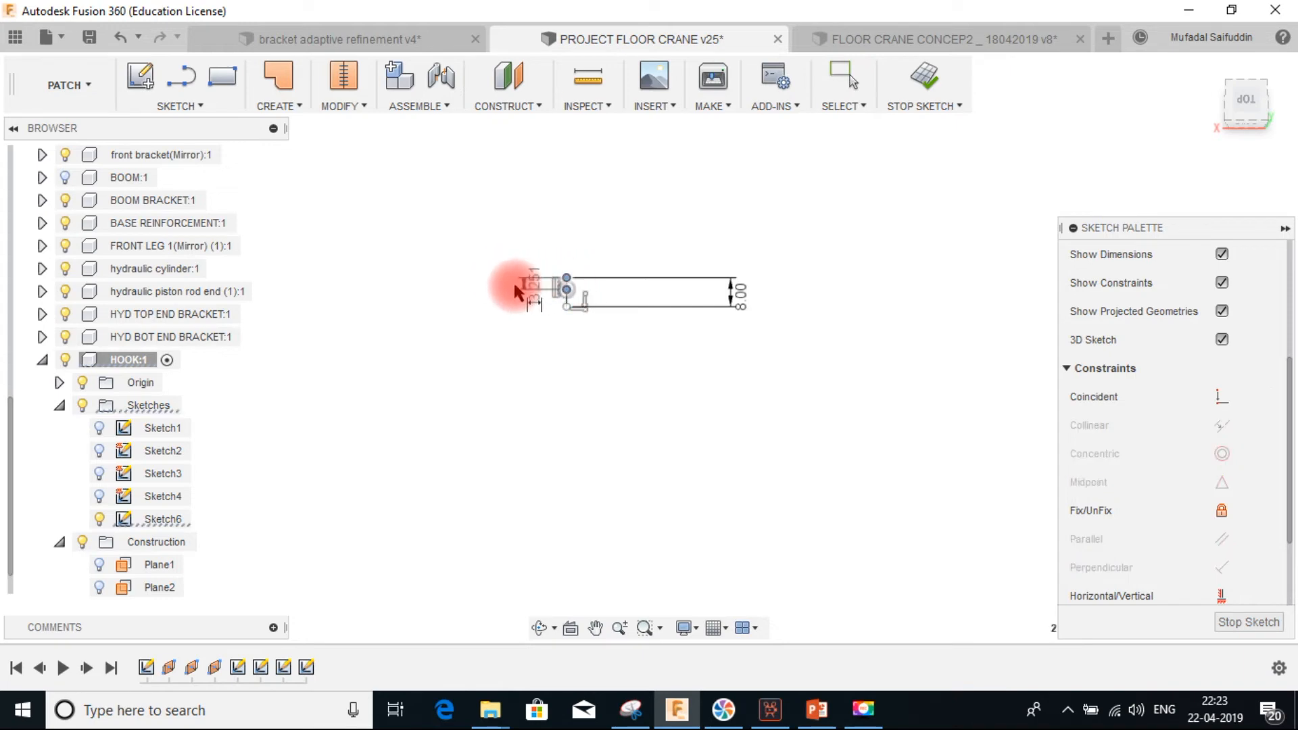
{"action": "left_click", "coordinate": [501, 287]}
{"action": "type", "text": "3.250905"}
{"action": "key", "text": "Return"}
Draw a center point arc around the line's upper end, arching over it, and dimension its radius to 10 mm
{"action": "scroll", "coordinate": [602, 310], "scroll_direction": "up", "scroll_amount": 3}
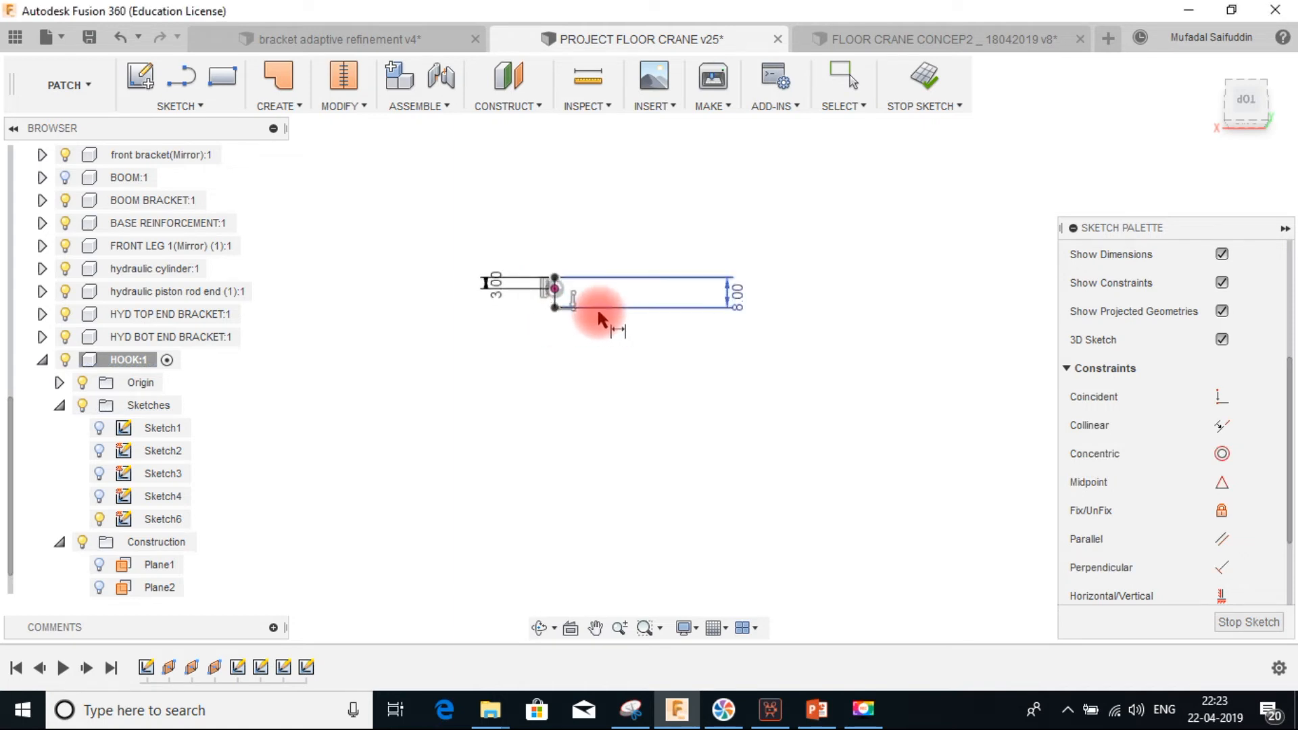
{"action": "left_click", "coordinate": [961, 310]}
{"action": "left_click_drag", "start_coordinate": [958, 310], "coordinate": [750, 301]}
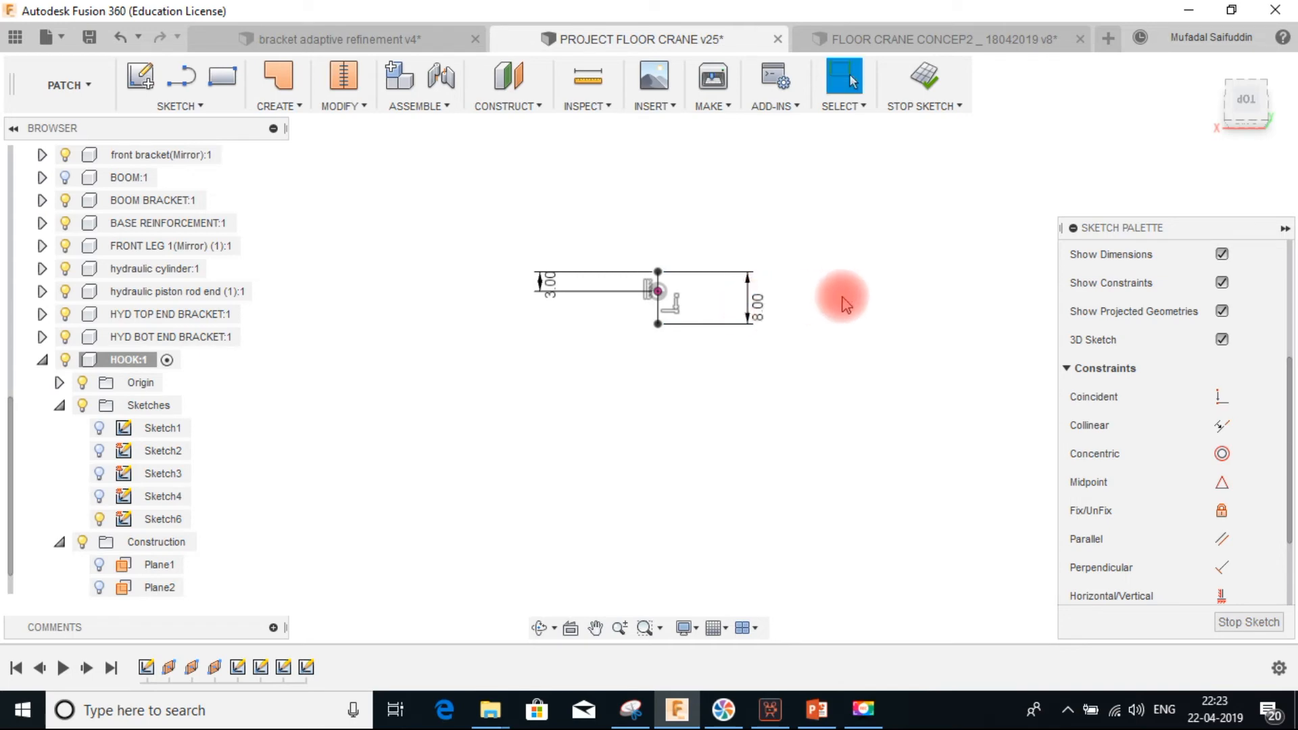
{"action": "left_click", "coordinate": [192, 106]}
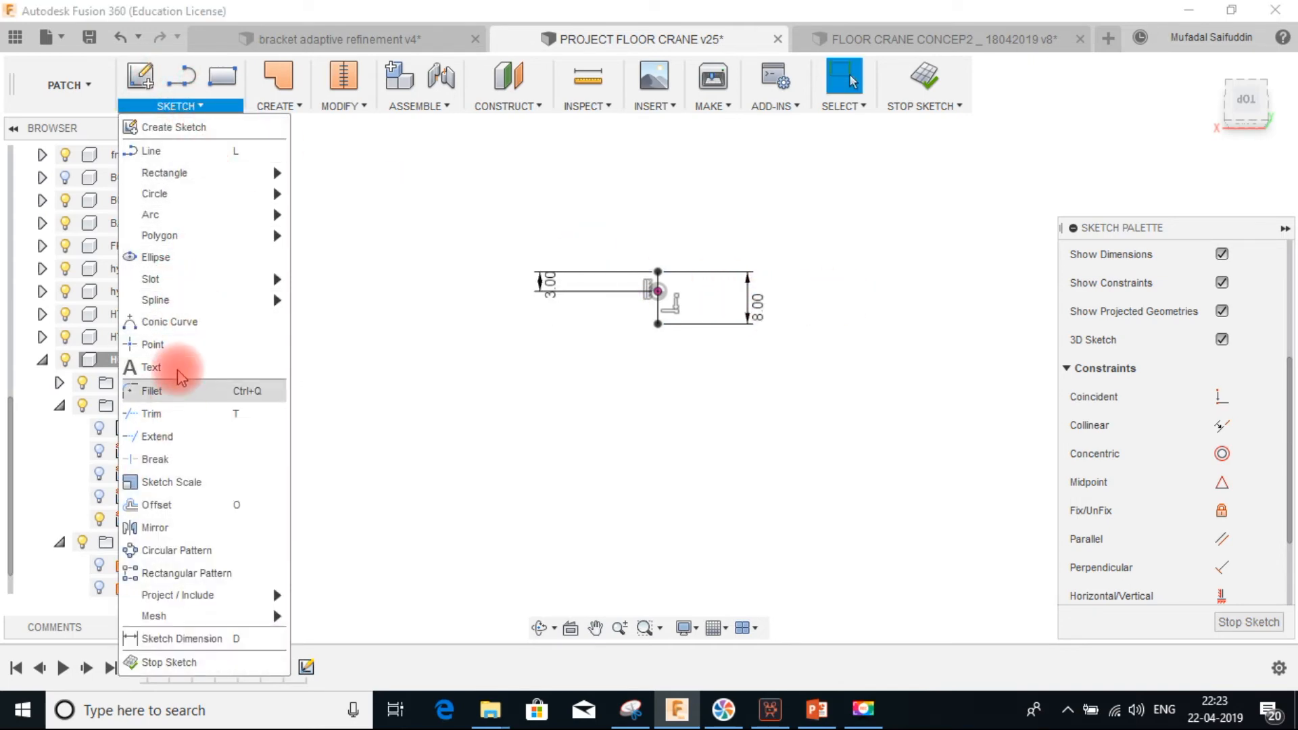
{"action": "mouse_move", "coordinate": [206, 221]}
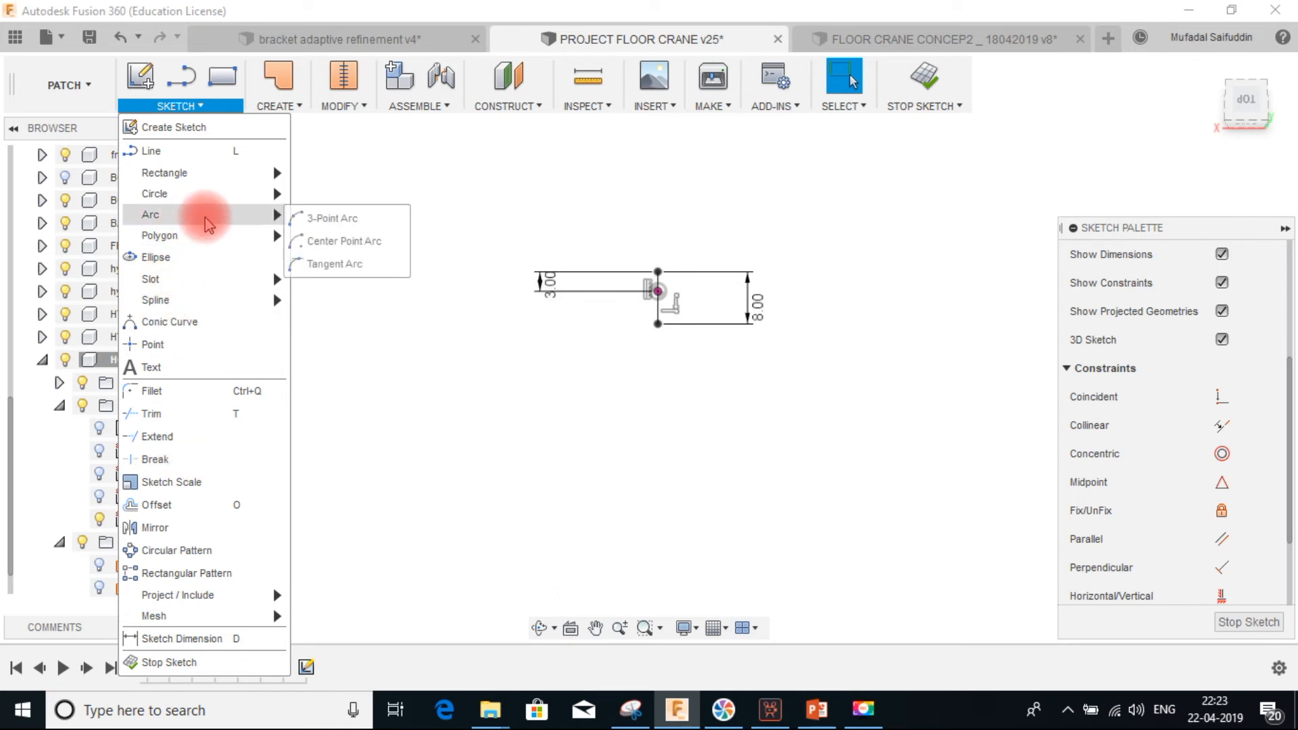
{"action": "left_click", "coordinate": [341, 242]}
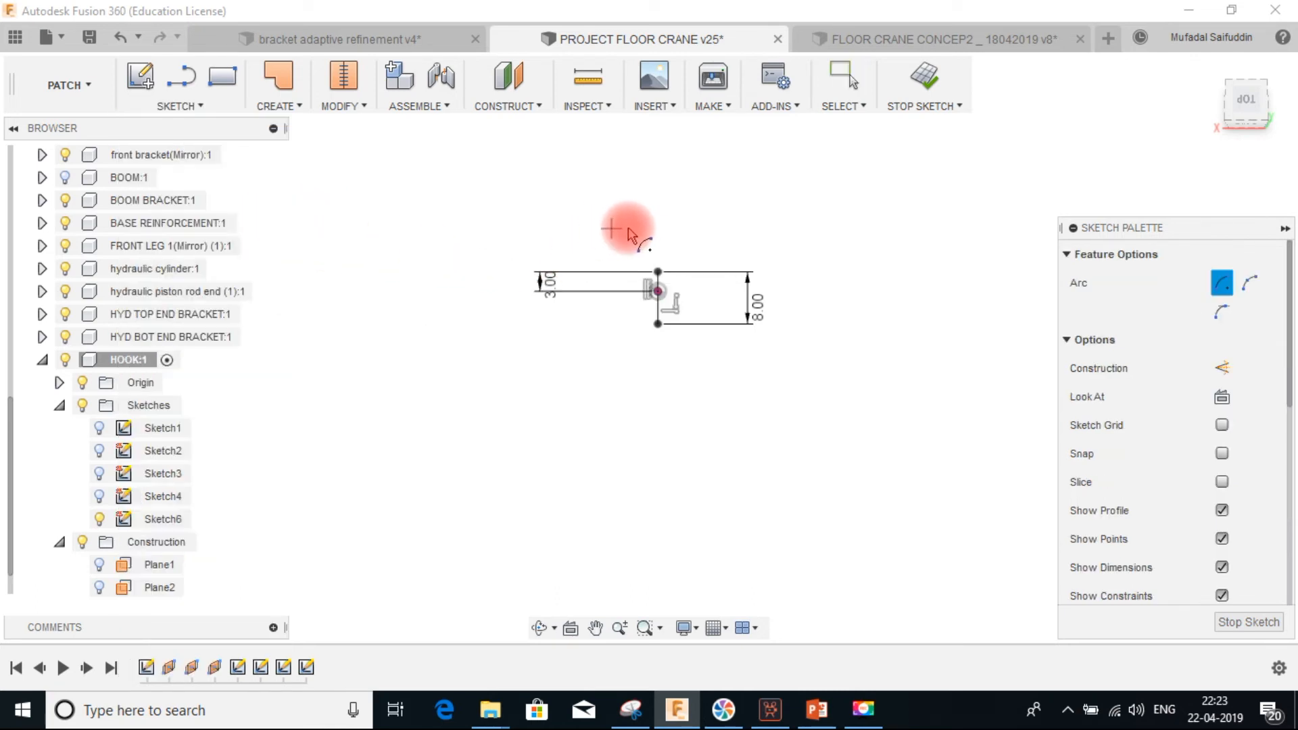
{"action": "left_click", "coordinate": [657, 274]}
{"action": "left_click", "coordinate": [524, 255]}
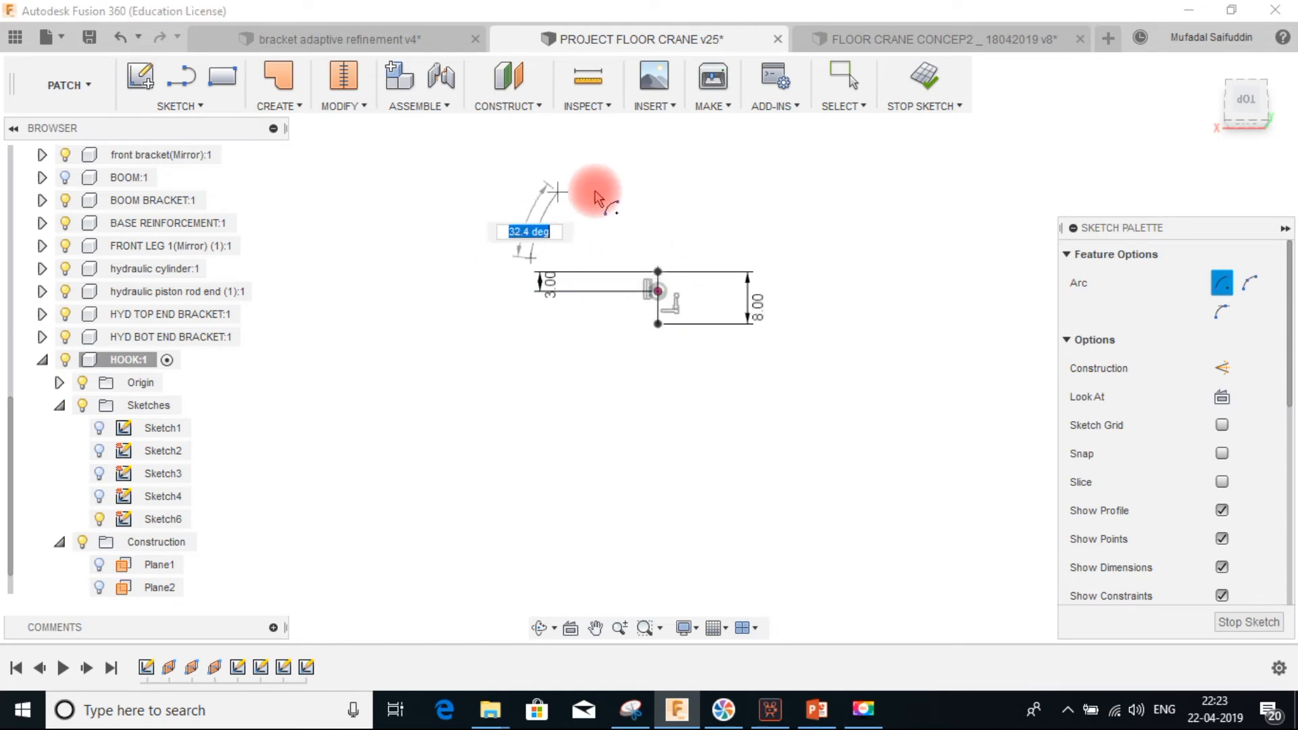
{"action": "left_click", "coordinate": [783, 251]}
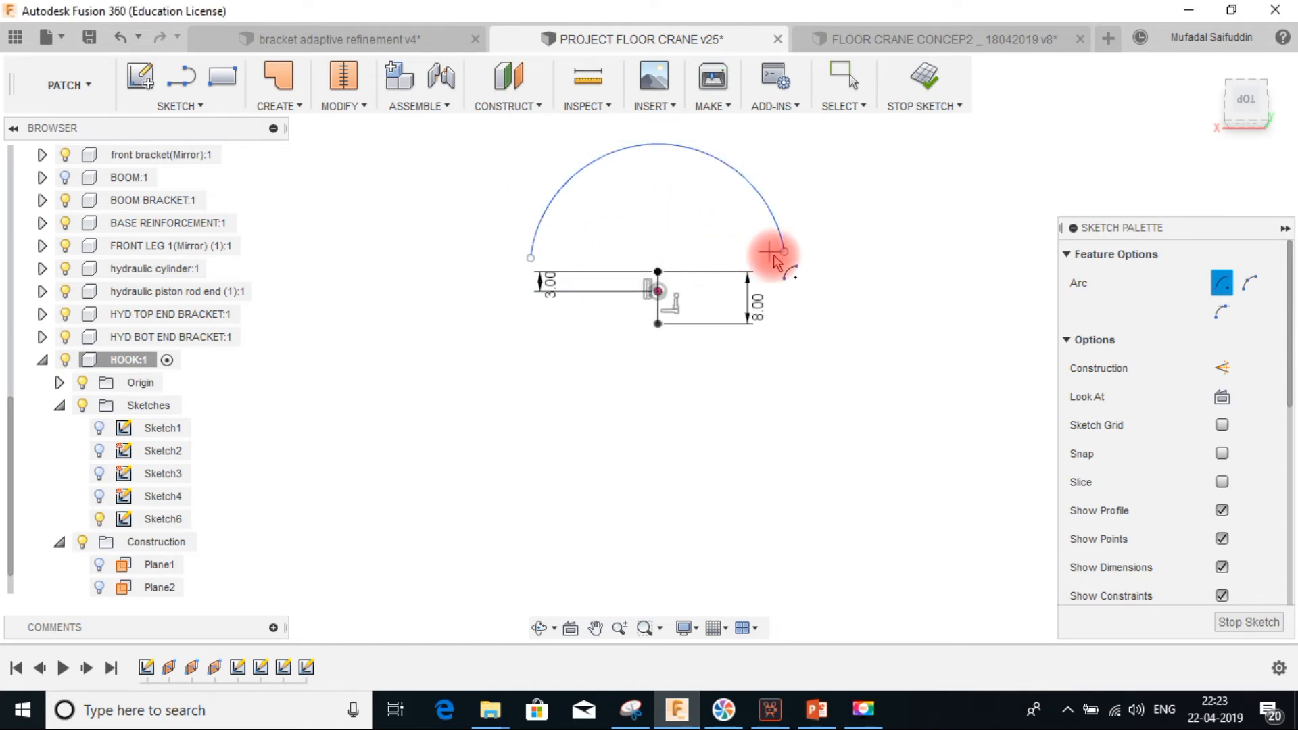
{"action": "key", "text": "d"}
{"action": "left_click", "coordinate": [755, 190]}
{"action": "left_click", "coordinate": [811, 182]}
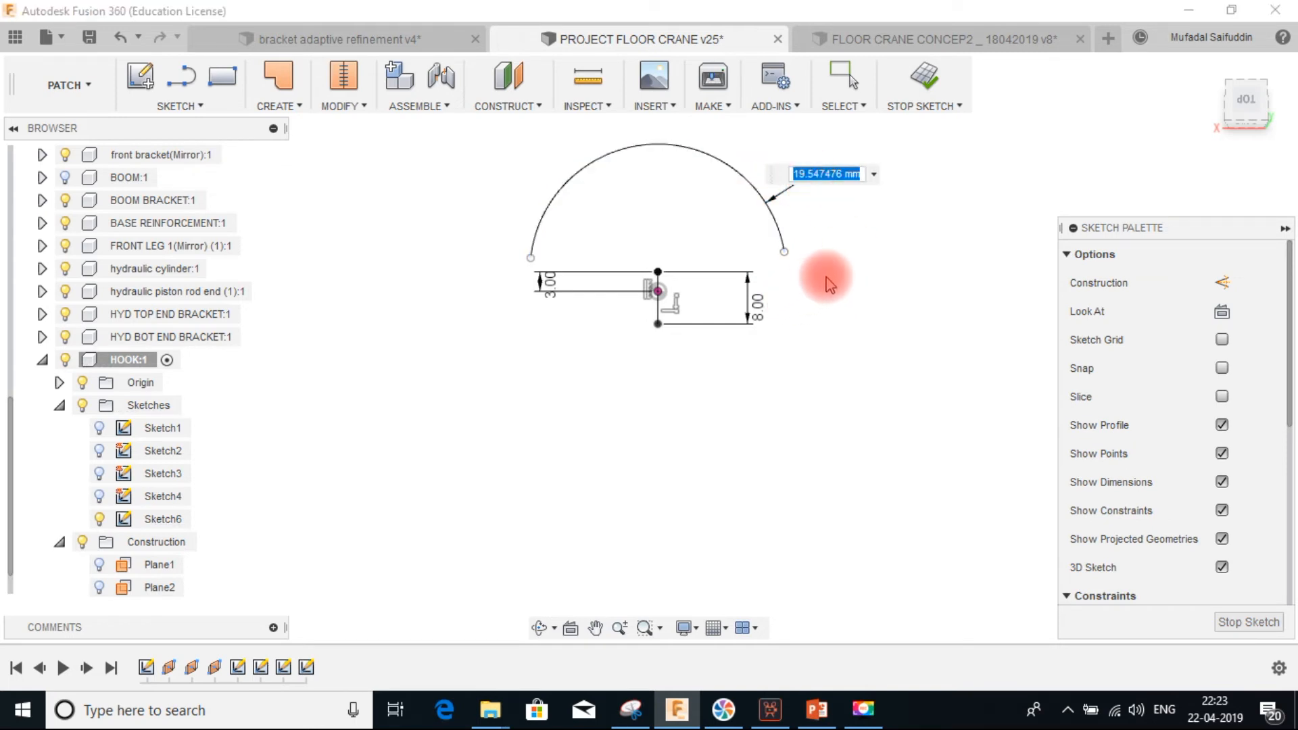
{"action": "type", "text": "10"}
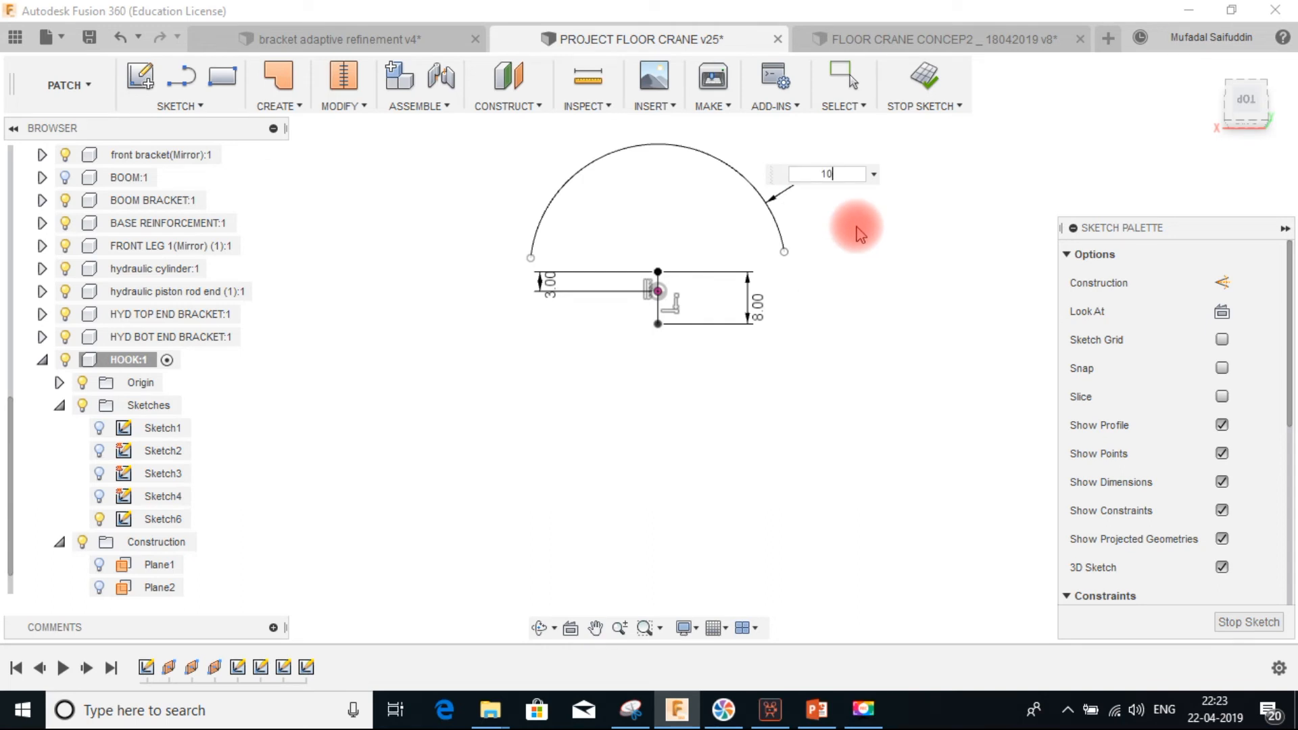
{"action": "key", "text": "Return"}
Draw a center point arc around the line's lower end, curving below it, and dimension its radius to 8 mm
{"action": "scroll", "coordinate": [838, 318], "scroll_direction": "down", "scroll_amount": 2}
{"action": "scroll", "coordinate": [838, 317], "scroll_direction": "down", "scroll_amount": 5}
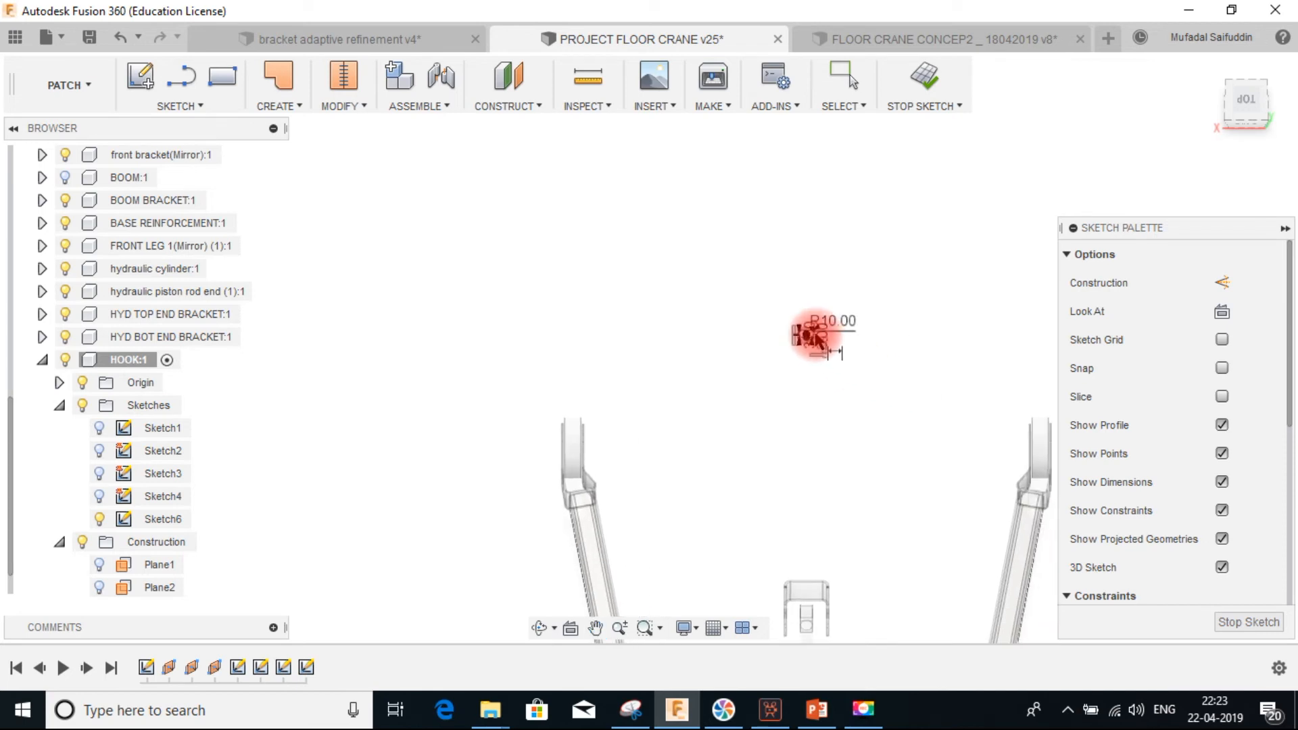
{"action": "scroll", "coordinate": [818, 338], "scroll_direction": "up", "scroll_amount": 6}
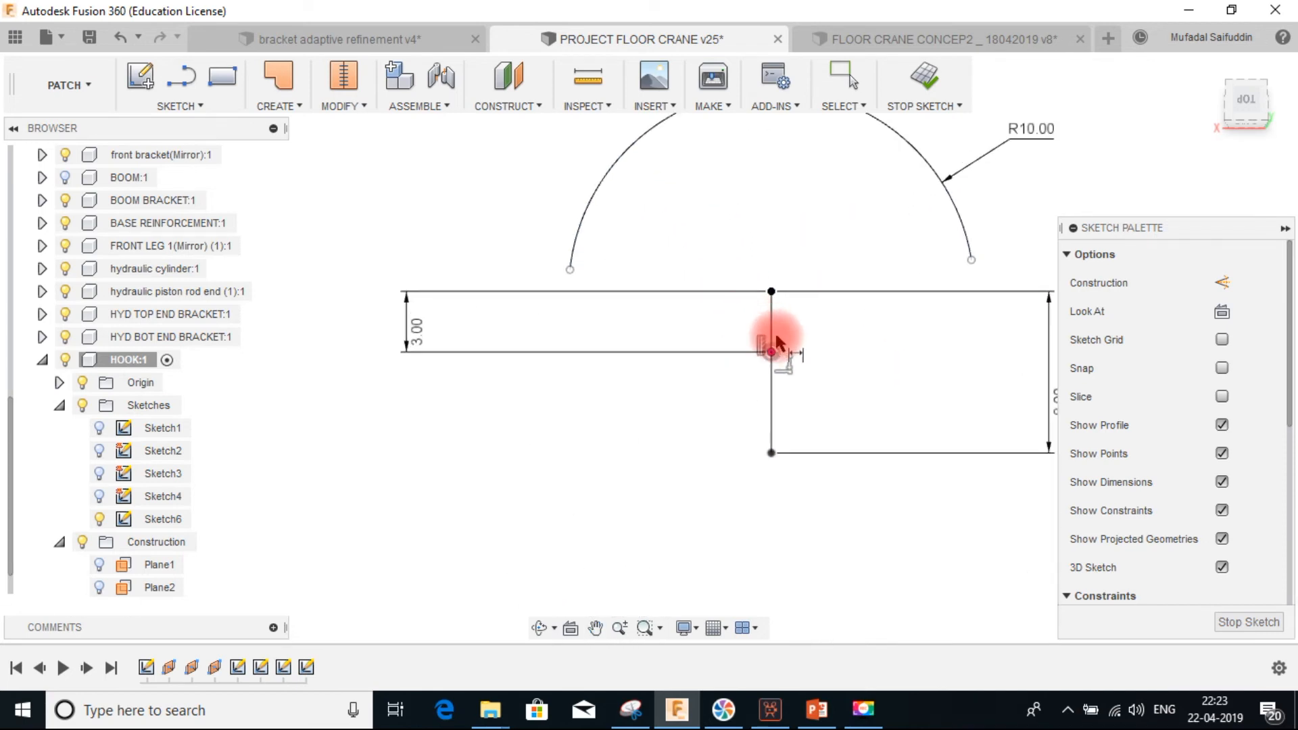
{"action": "middle_click_drag", "start_coordinate": [868, 356], "coordinate": [792, 244]}
{"action": "left_click", "coordinate": [196, 107]}
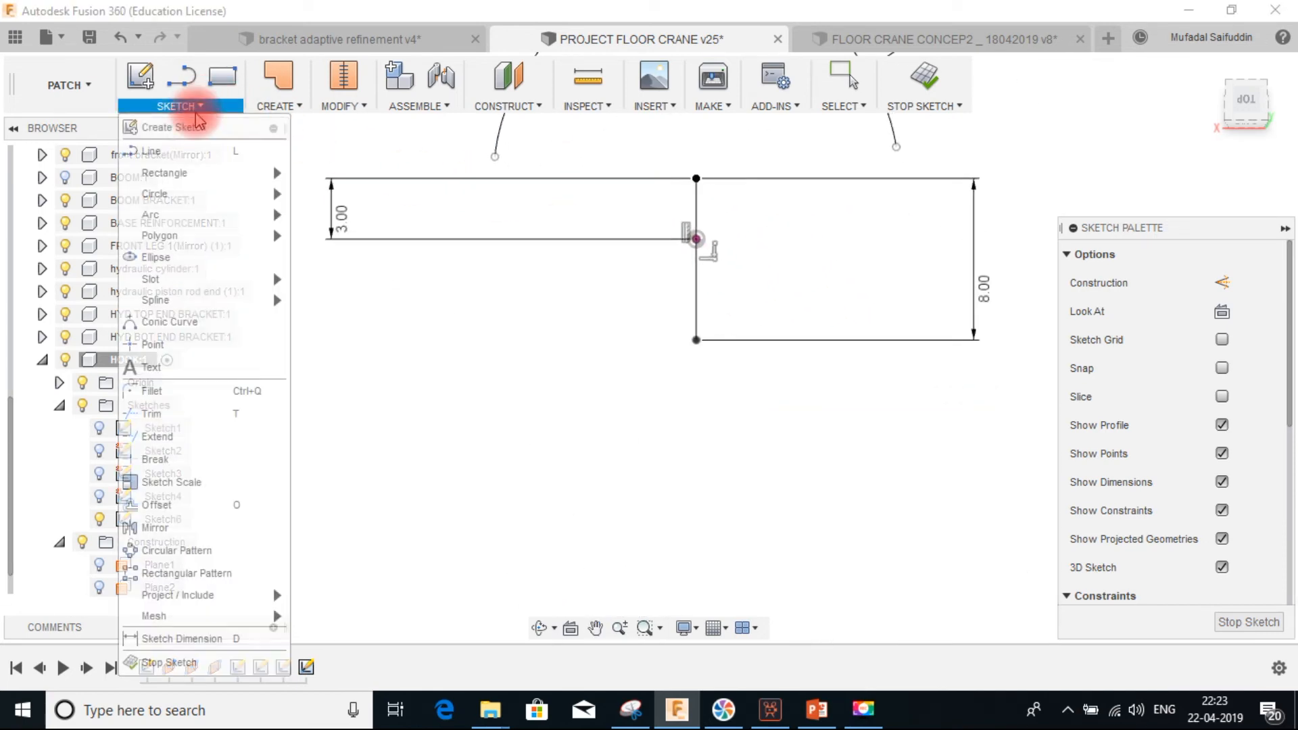
{"action": "mouse_move", "coordinate": [169, 196]}
{"action": "left_click", "coordinate": [298, 196]}
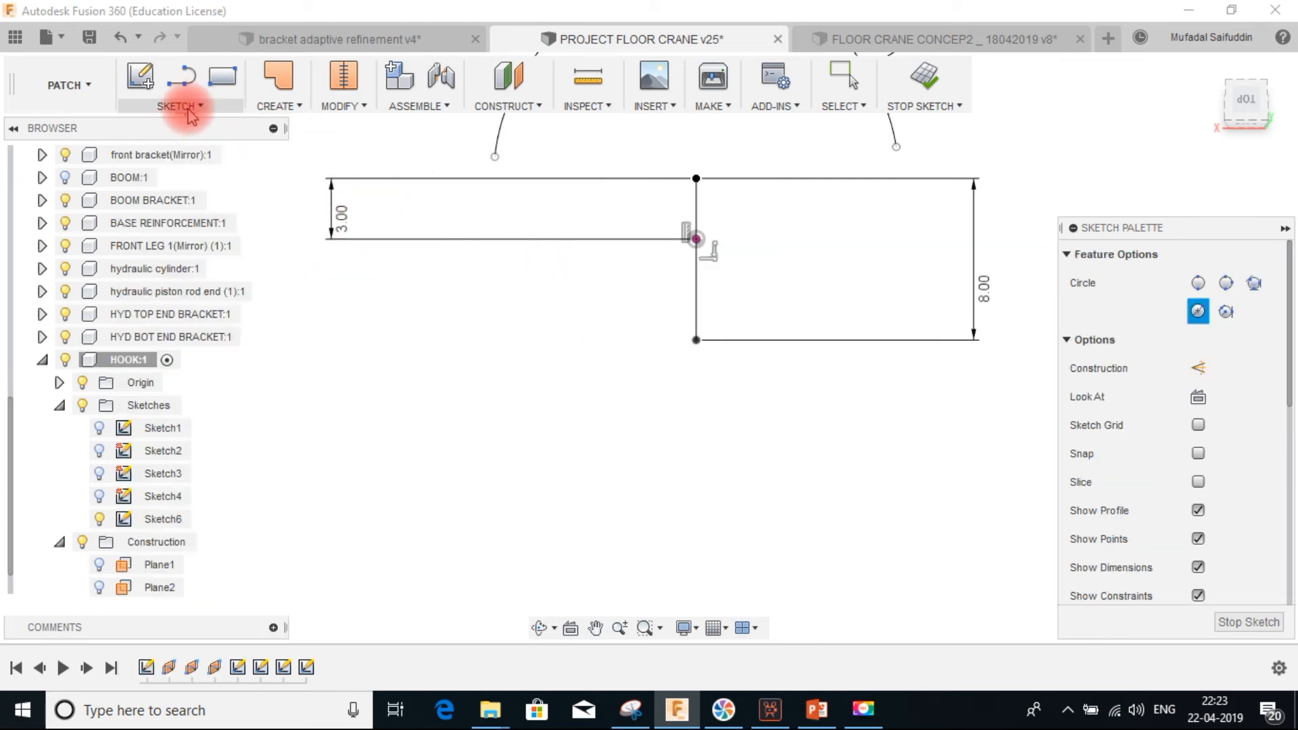
{"action": "left_click", "coordinate": [179, 107]}
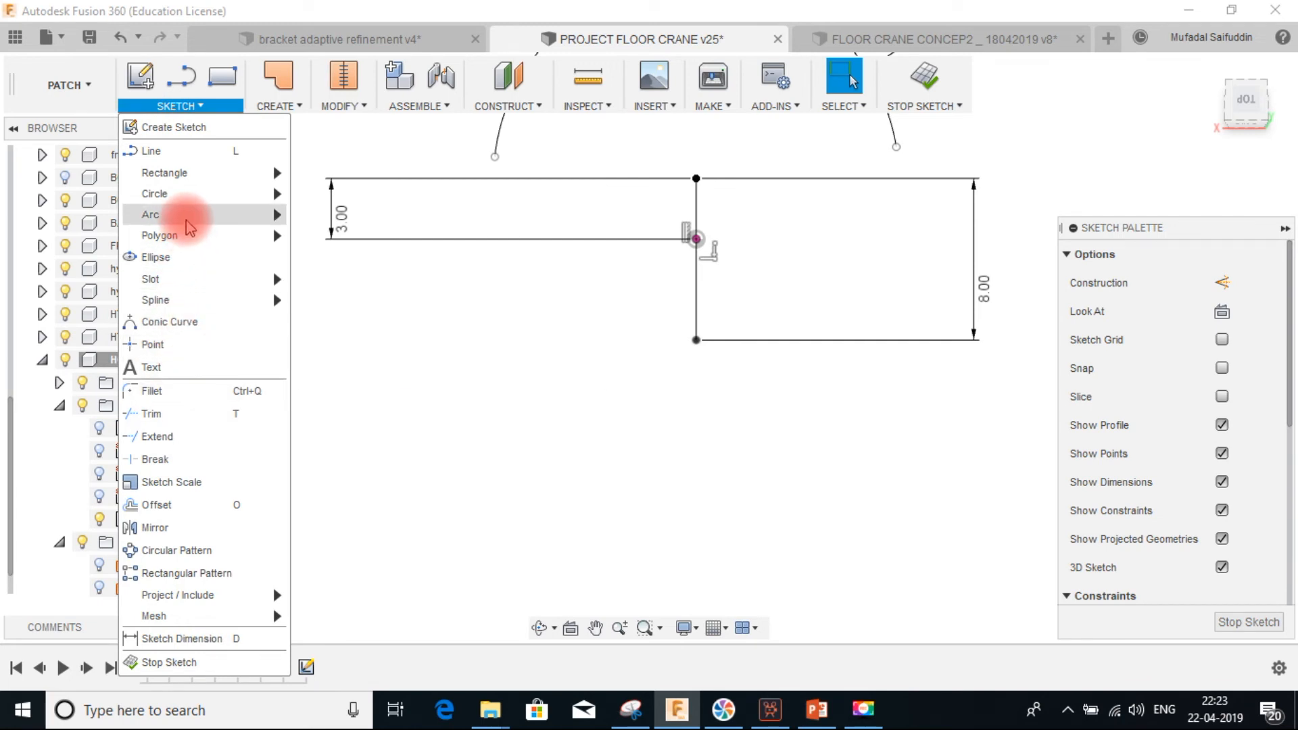
{"action": "mouse_move", "coordinate": [183, 214]}
{"action": "left_click", "coordinate": [335, 241]}
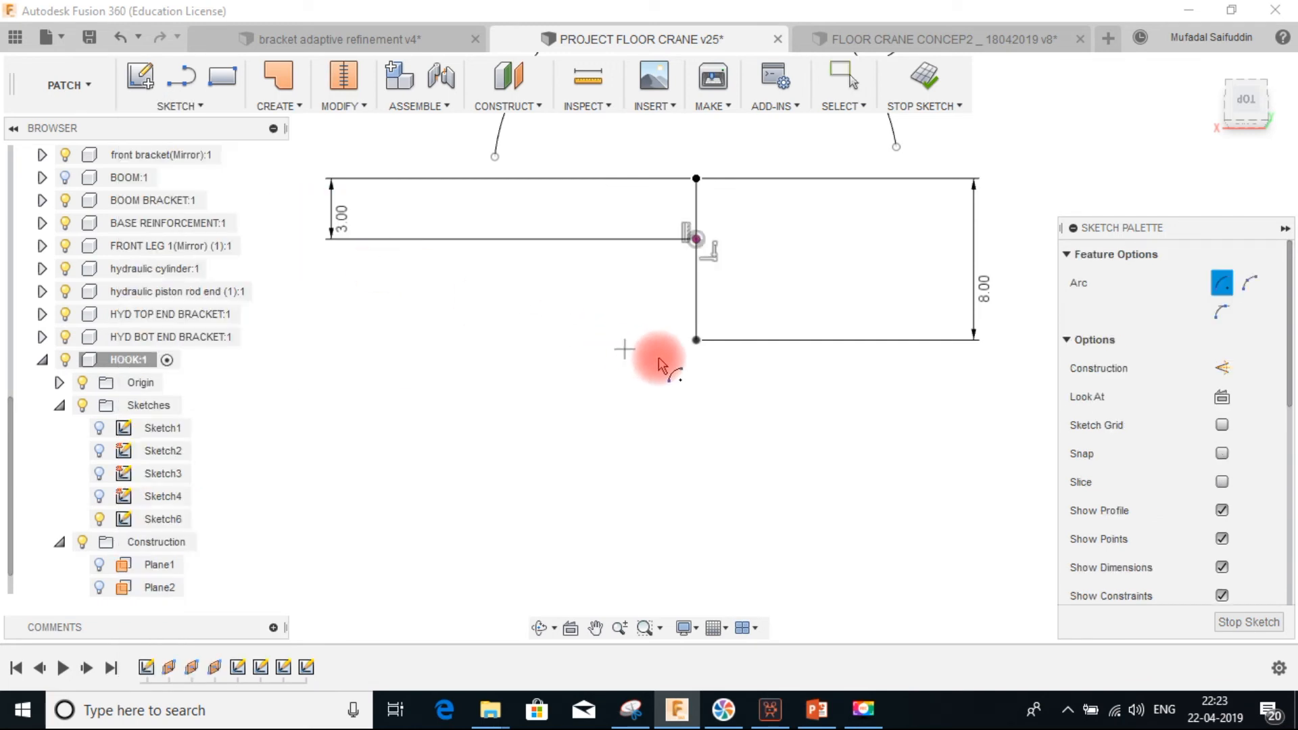
{"action": "left_click", "coordinate": [696, 340]}
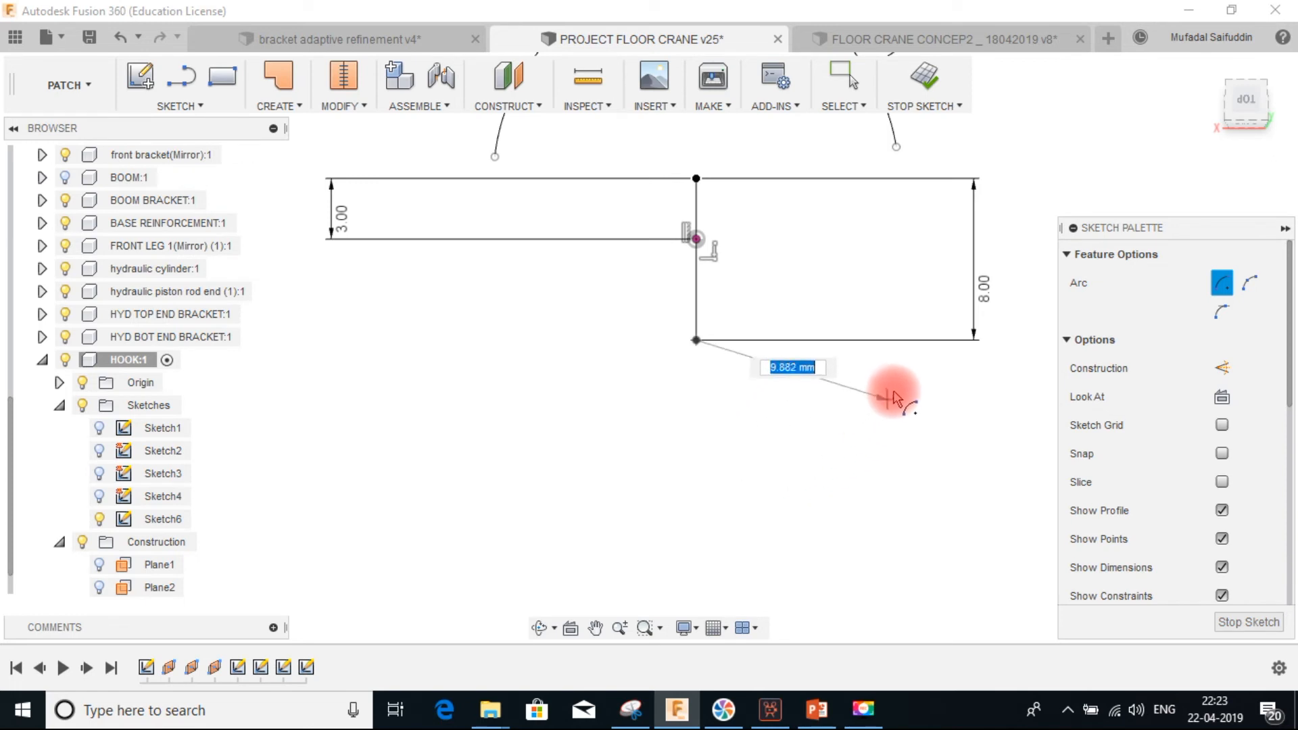
{"action": "left_click", "coordinate": [900, 365]}
{"action": "left_click", "coordinate": [528, 369]}
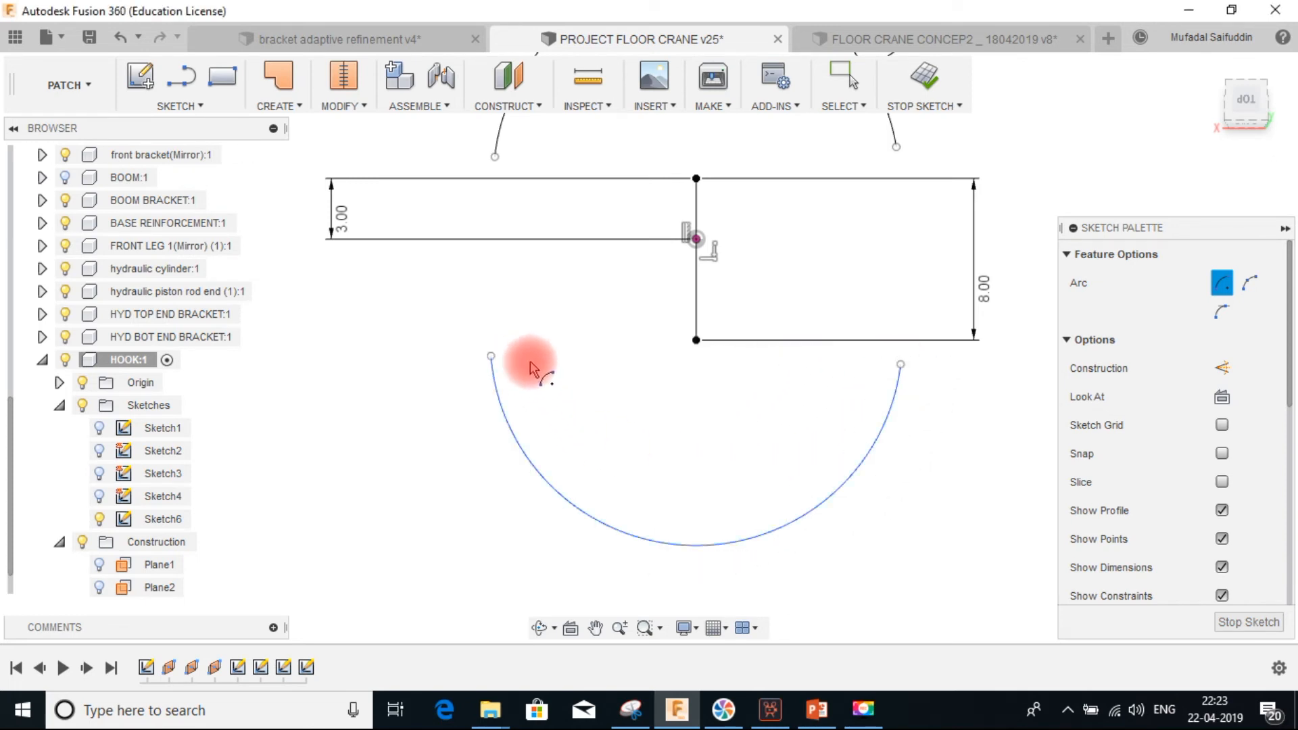
{"action": "left_click", "coordinate": [870, 441]}
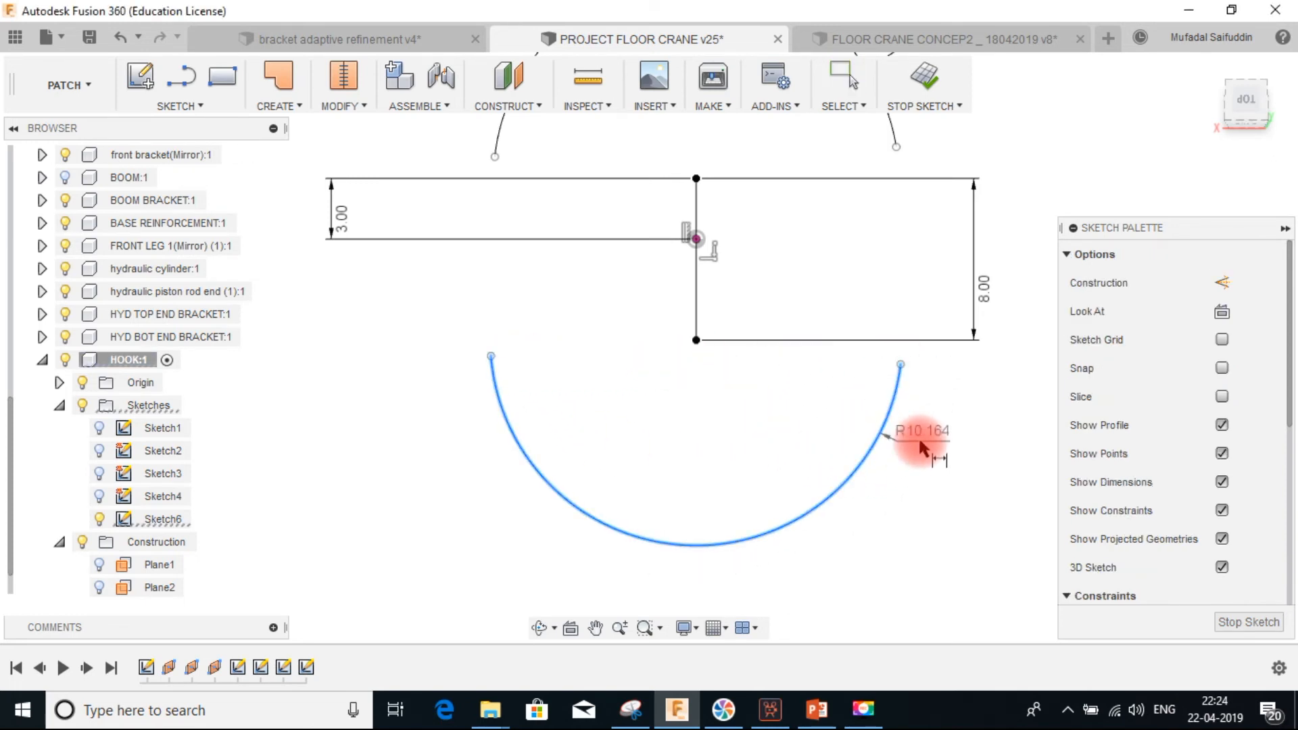
{"action": "left_click", "coordinate": [923, 439]}
{"action": "type", "text": "8"}
{"action": "key", "text": "Return"}
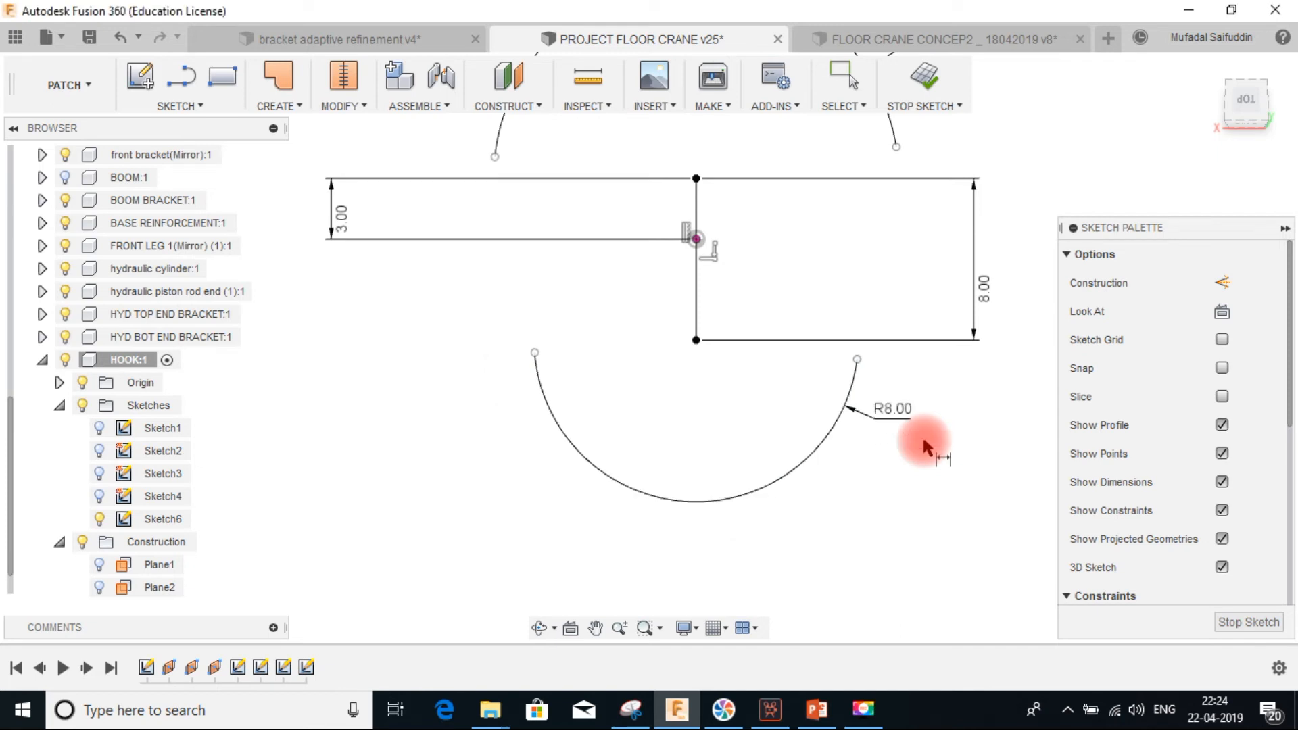
Draw two lines joining the left ends and the right ends of the upper and lower arcs
{"action": "scroll", "coordinate": [909, 356], "scroll_direction": "down", "scroll_amount": 2}
{"action": "scroll", "coordinate": [827, 284], "scroll_direction": "down", "scroll_amount": 1}
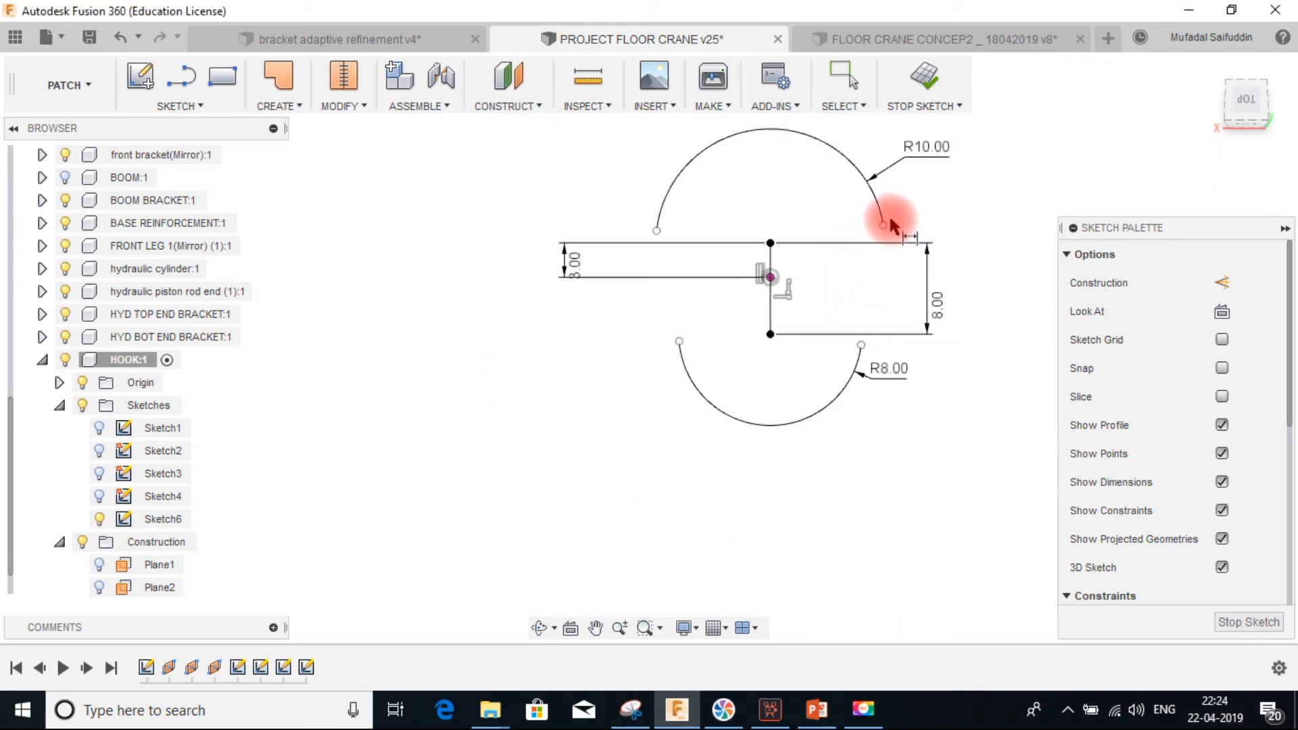
{"action": "key", "text": "Escape"}
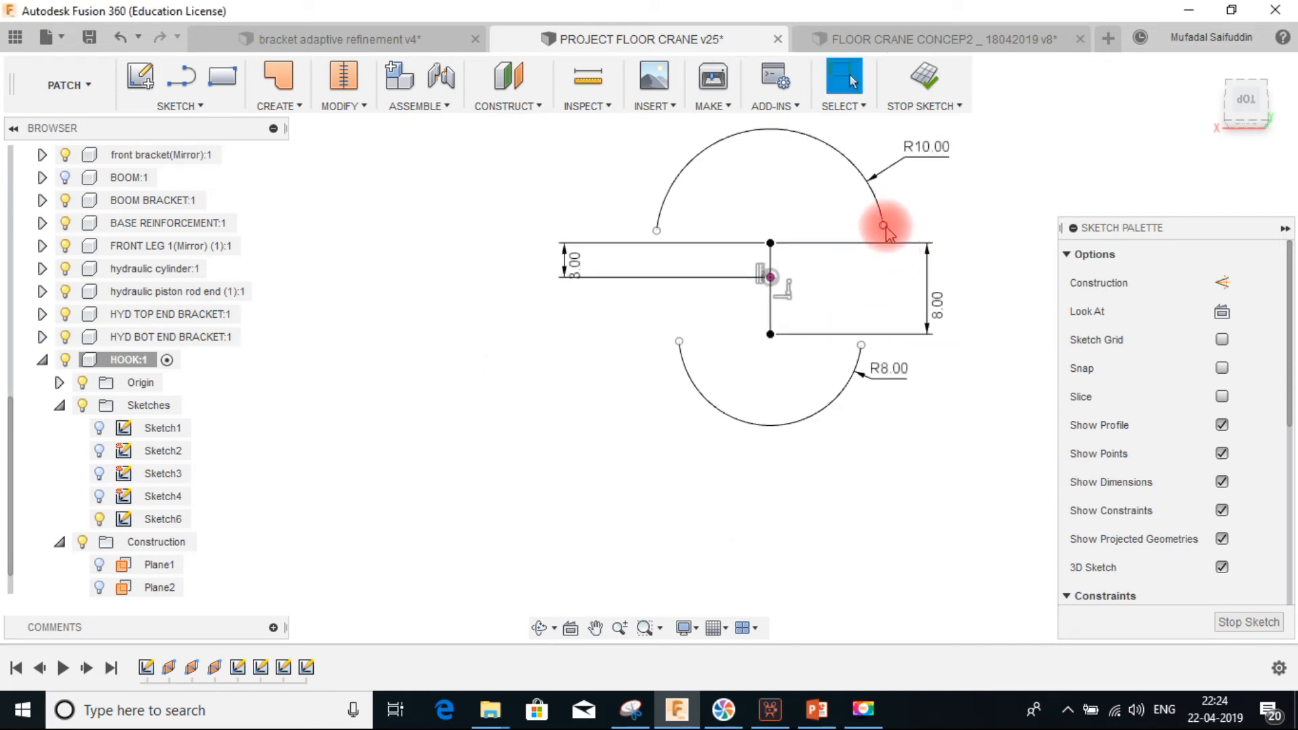
{"action": "left_click", "coordinate": [861, 344]}
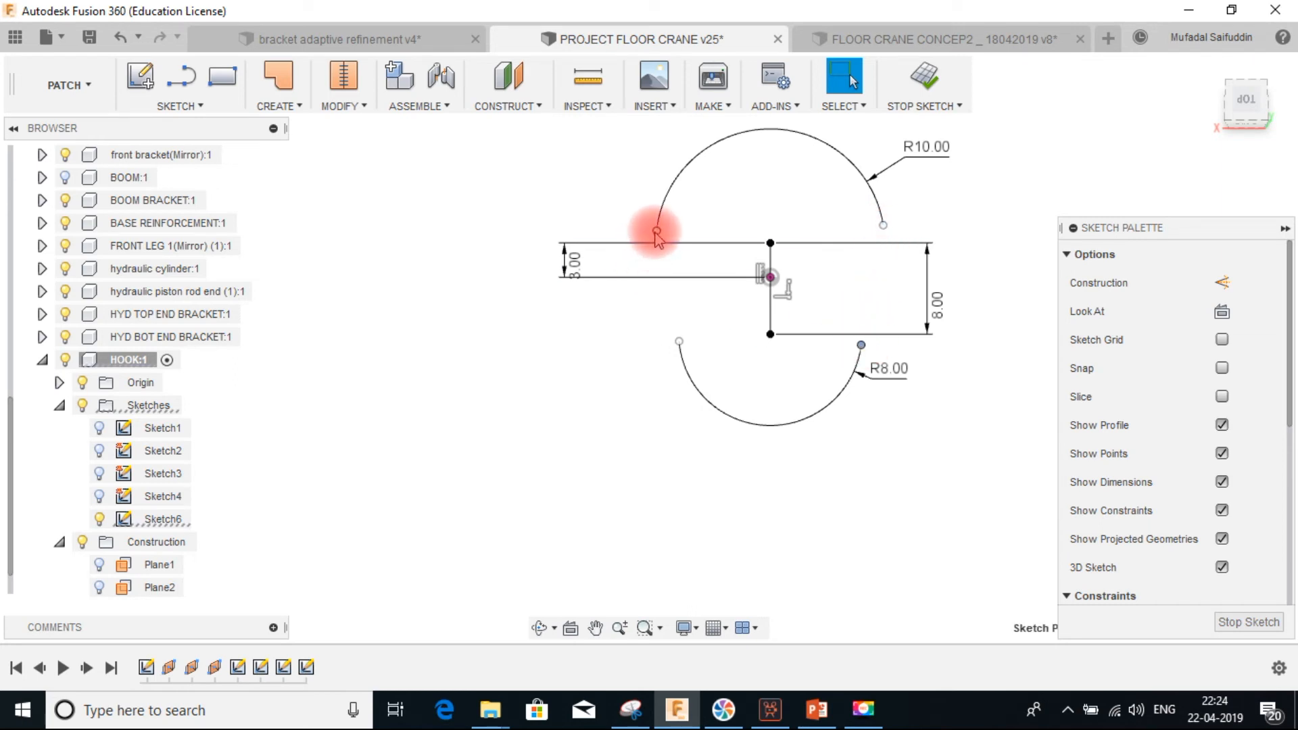
{"action": "left_click", "coordinate": [656, 231]}
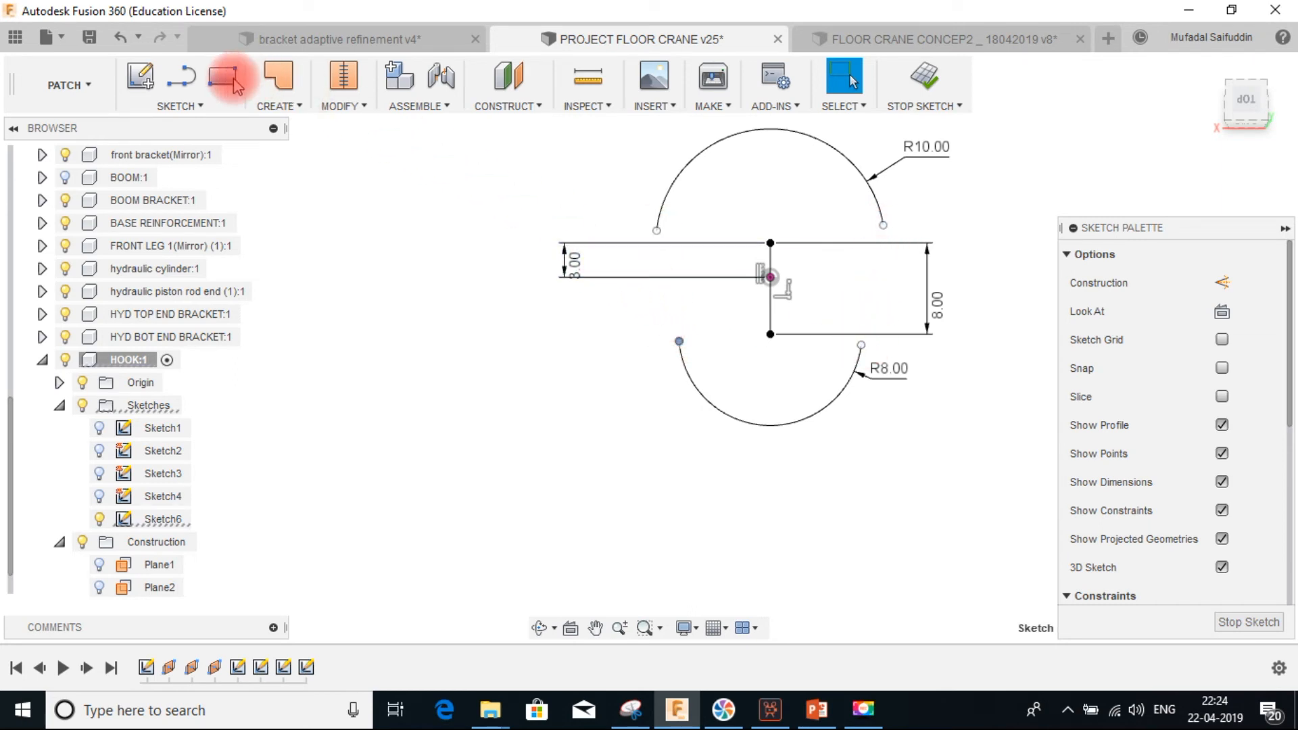
{"action": "left_click", "coordinate": [181, 76]}
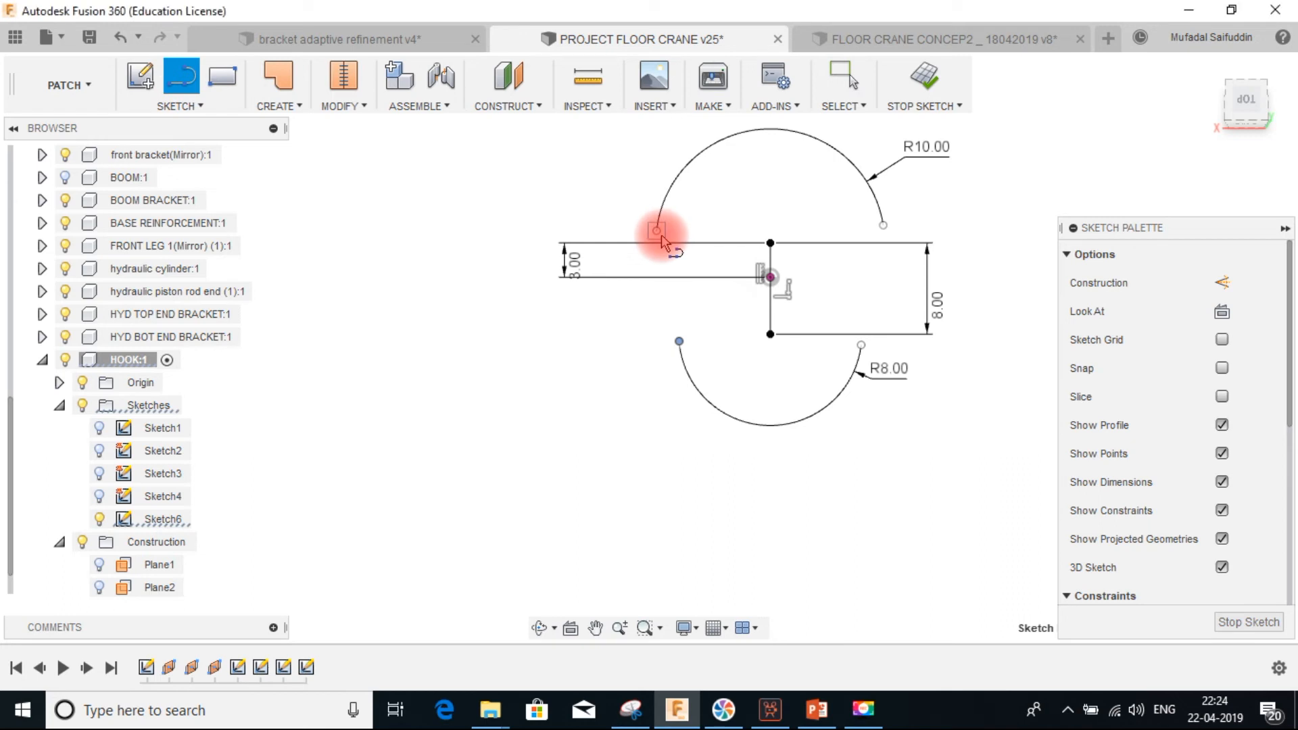
{"action": "left_click", "coordinate": [656, 231]}
{"action": "left_click", "coordinate": [680, 343]}
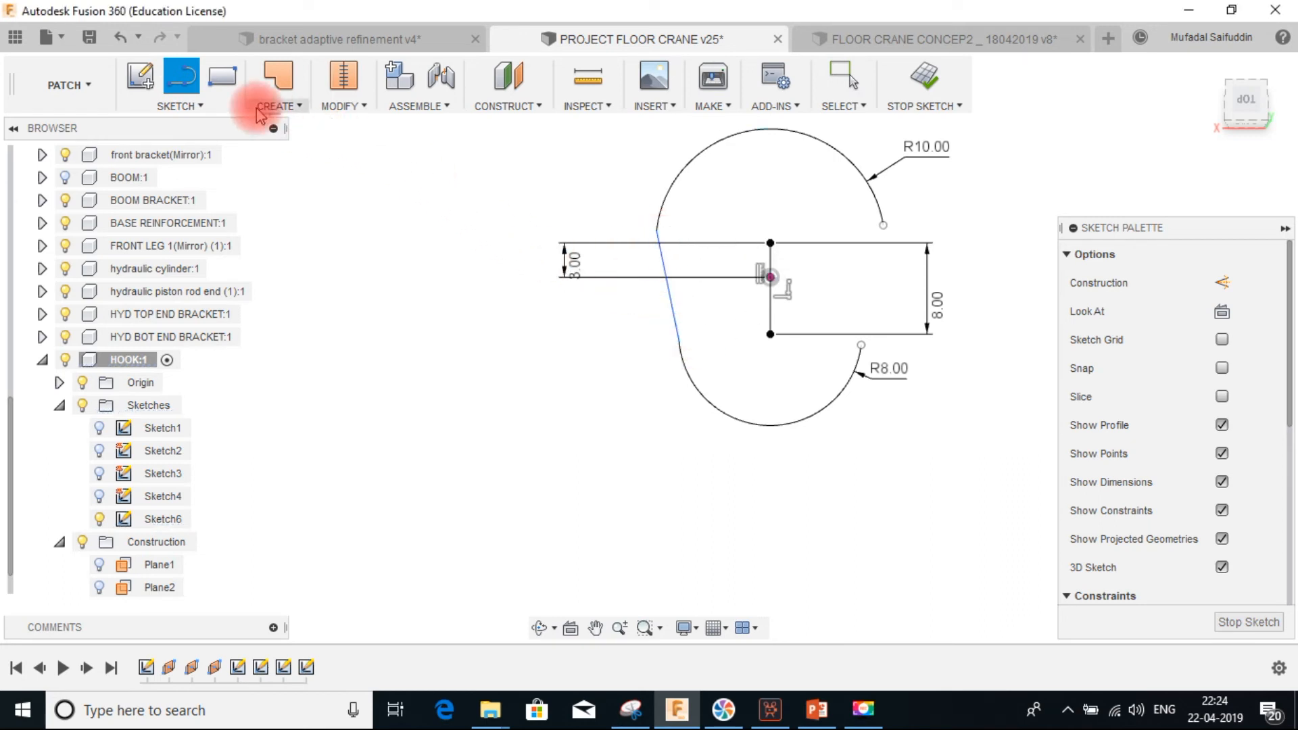
{"action": "left_click", "coordinate": [880, 226]}
{"action": "left_click", "coordinate": [860, 345]}
{"action": "key", "text": "Escape"}
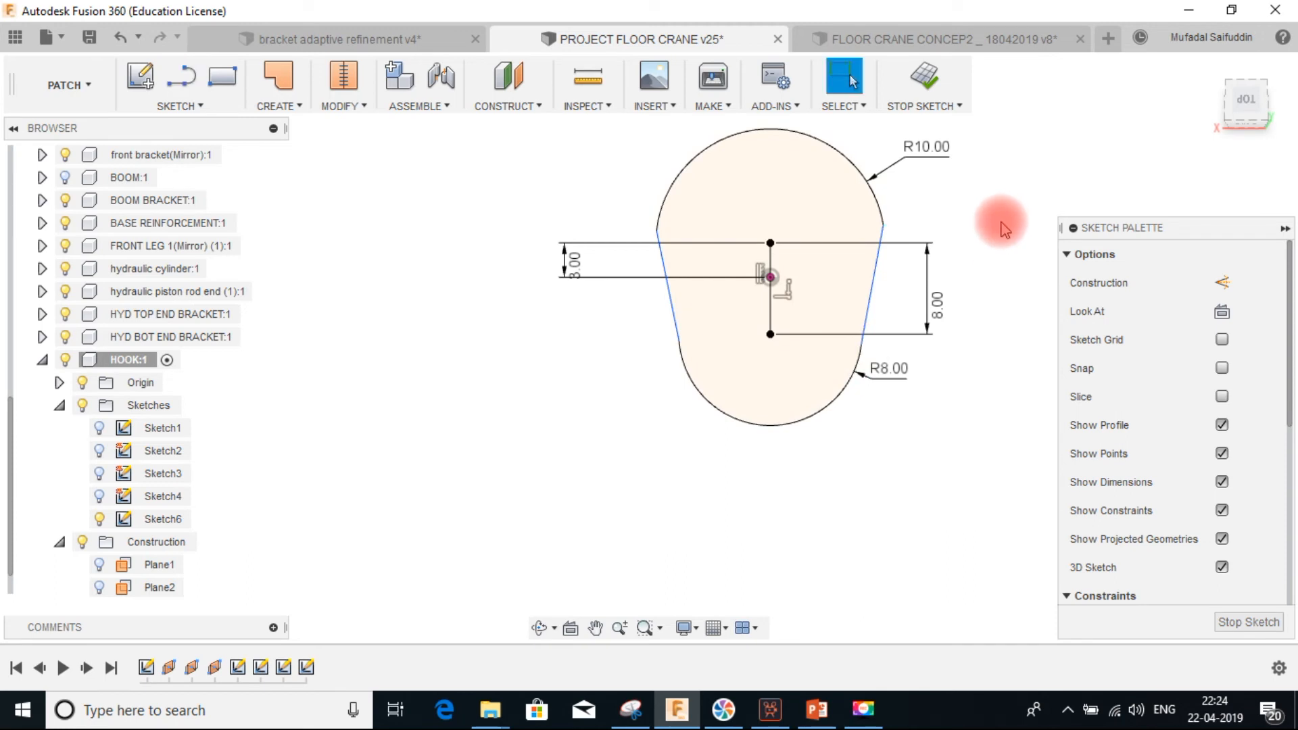
Make the right connecting line tangent to the upper 10 mm arc
{"action": "left_click", "coordinate": [882, 272]}
{"action": "left_click", "coordinate": [870, 188]}
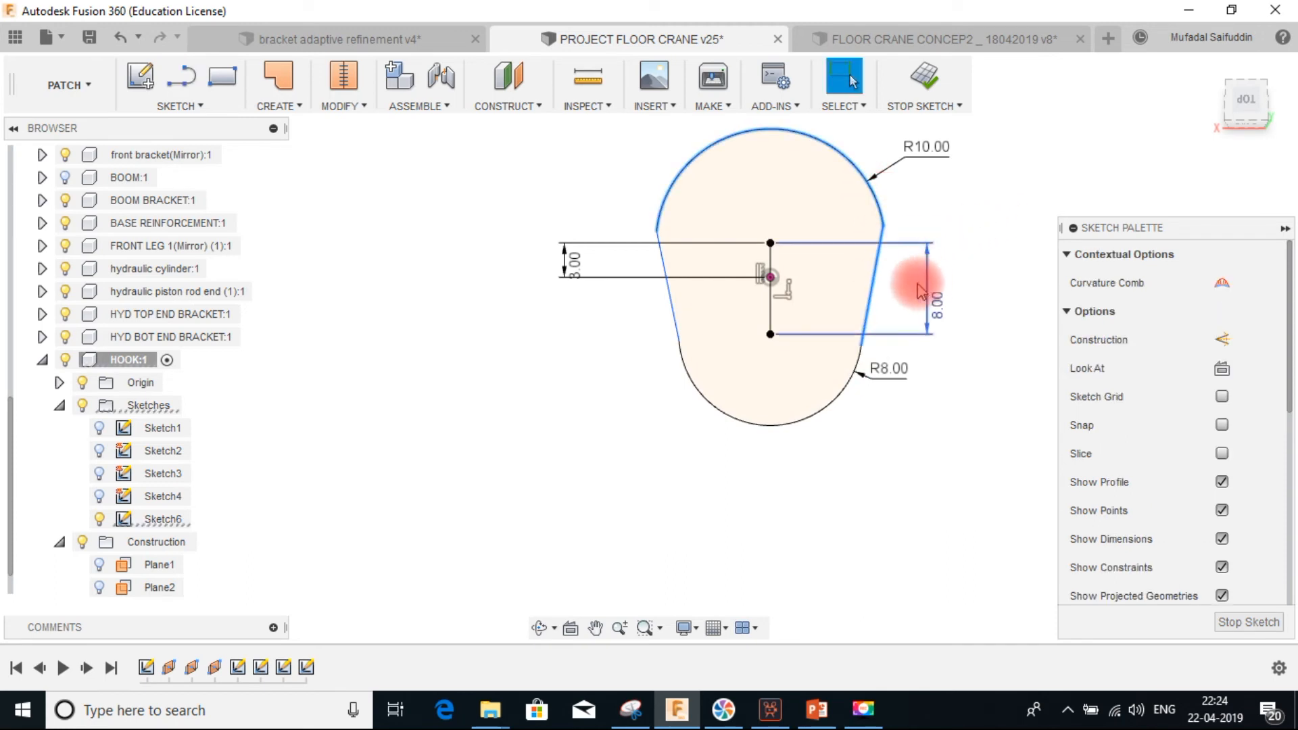
{"action": "scroll", "coordinate": [1163, 472], "scroll_direction": "down", "scroll_amount": 4}
{"action": "scroll", "coordinate": [1226, 534], "scroll_direction": "down", "scroll_amount": 4}
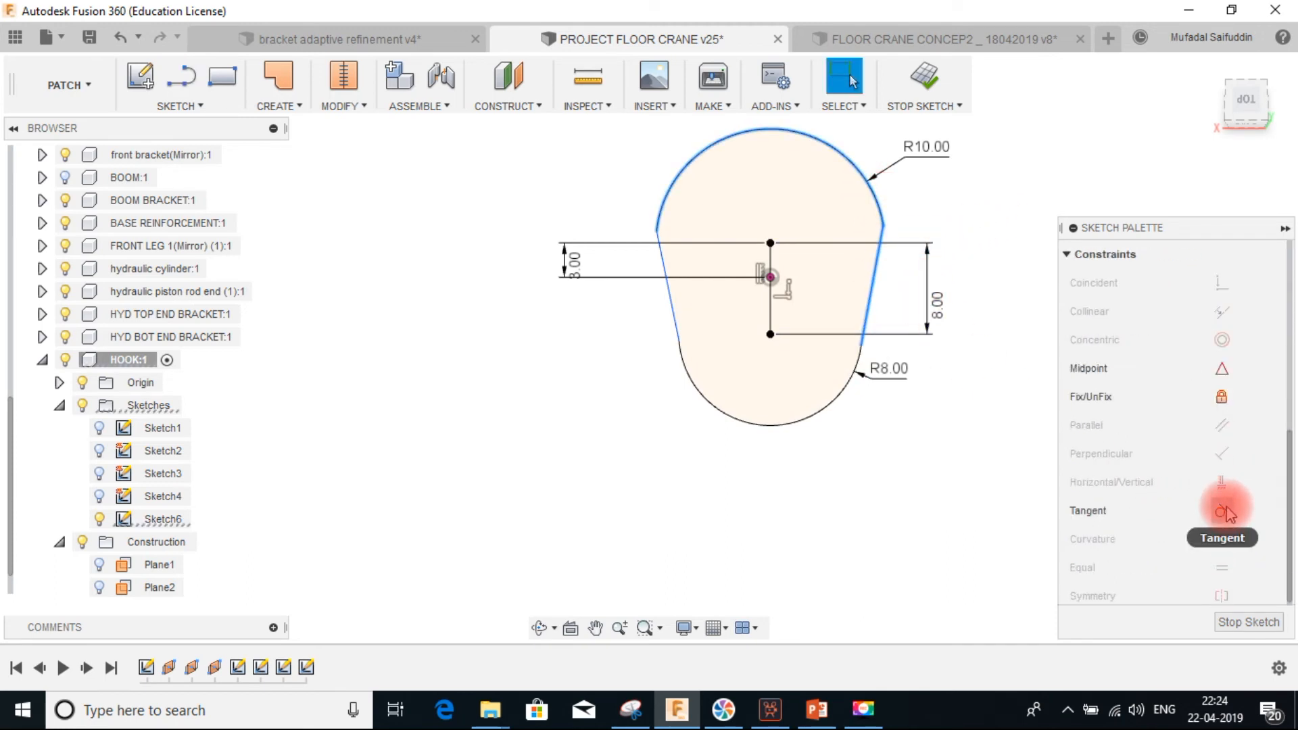
{"action": "left_click", "coordinate": [1219, 517]}
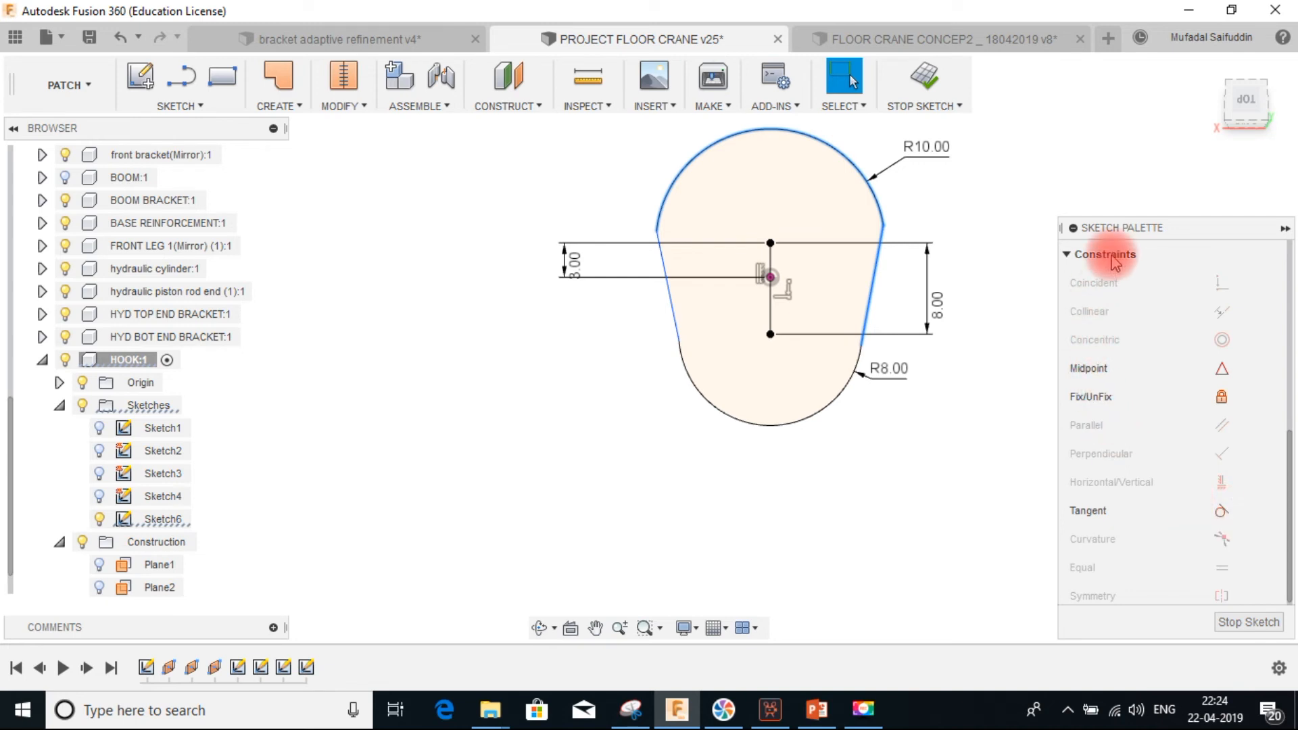
{"action": "left_click", "coordinate": [1224, 514]}
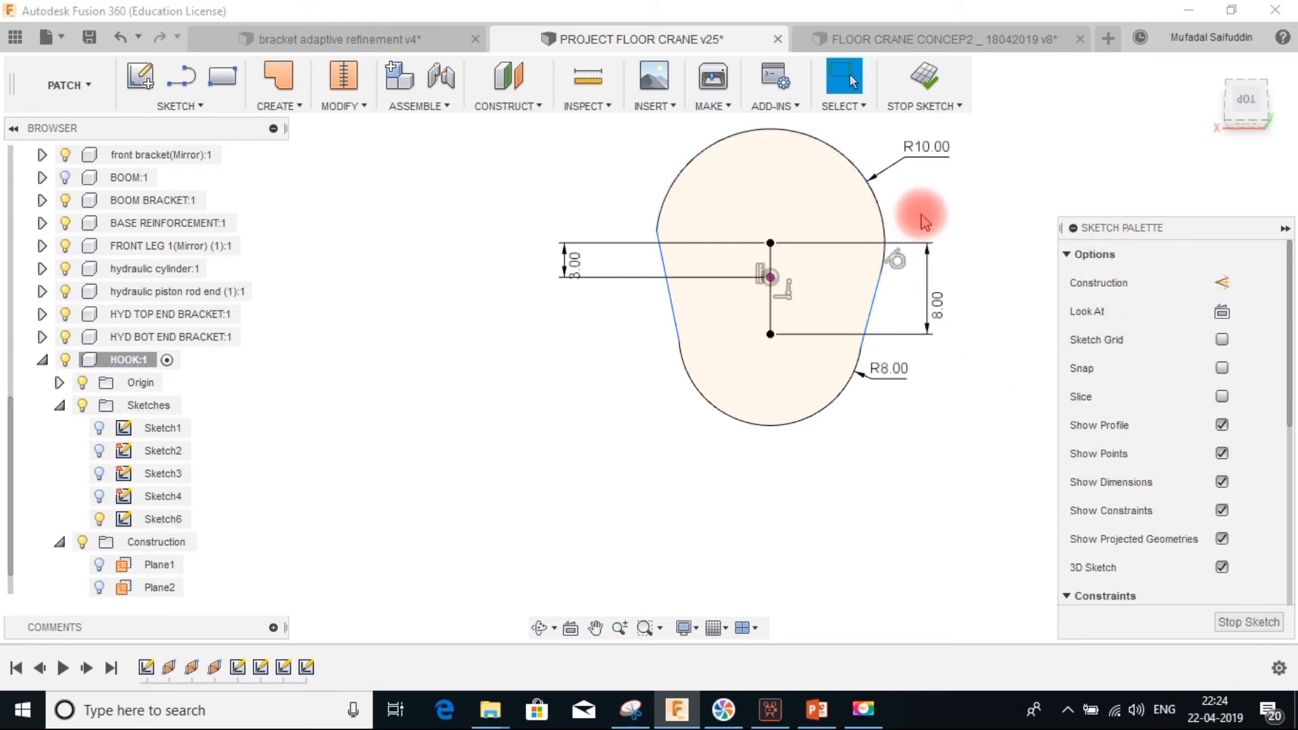
Make the left connecting line tangent to the upper 10 mm arc
{"action": "left_click", "coordinate": [662, 256]}
{"action": "left_click", "coordinate": [674, 191]}
{"action": "scroll", "coordinate": [1217, 467], "scroll_direction": "down", "scroll_amount": 5}
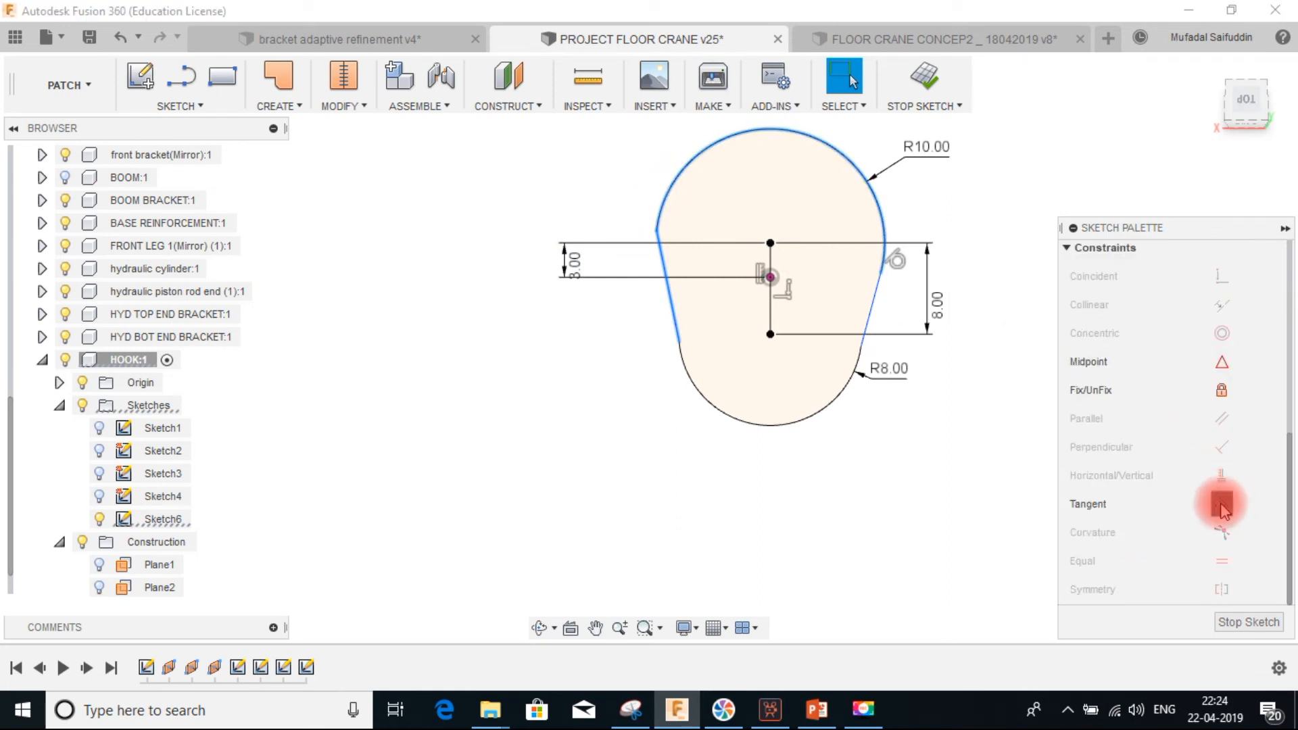
{"action": "left_click", "coordinate": [1220, 505]}
Make the left connecting line tangent to the lower 8 mm arc
{"action": "left_click", "coordinate": [677, 315]}
{"action": "left_click", "coordinate": [683, 362]}
{"action": "scroll", "coordinate": [1129, 491], "scroll_direction": "down", "scroll_amount": 4}
{"action": "scroll", "coordinate": [1236, 540], "scroll_direction": "down", "scroll_amount": 3}
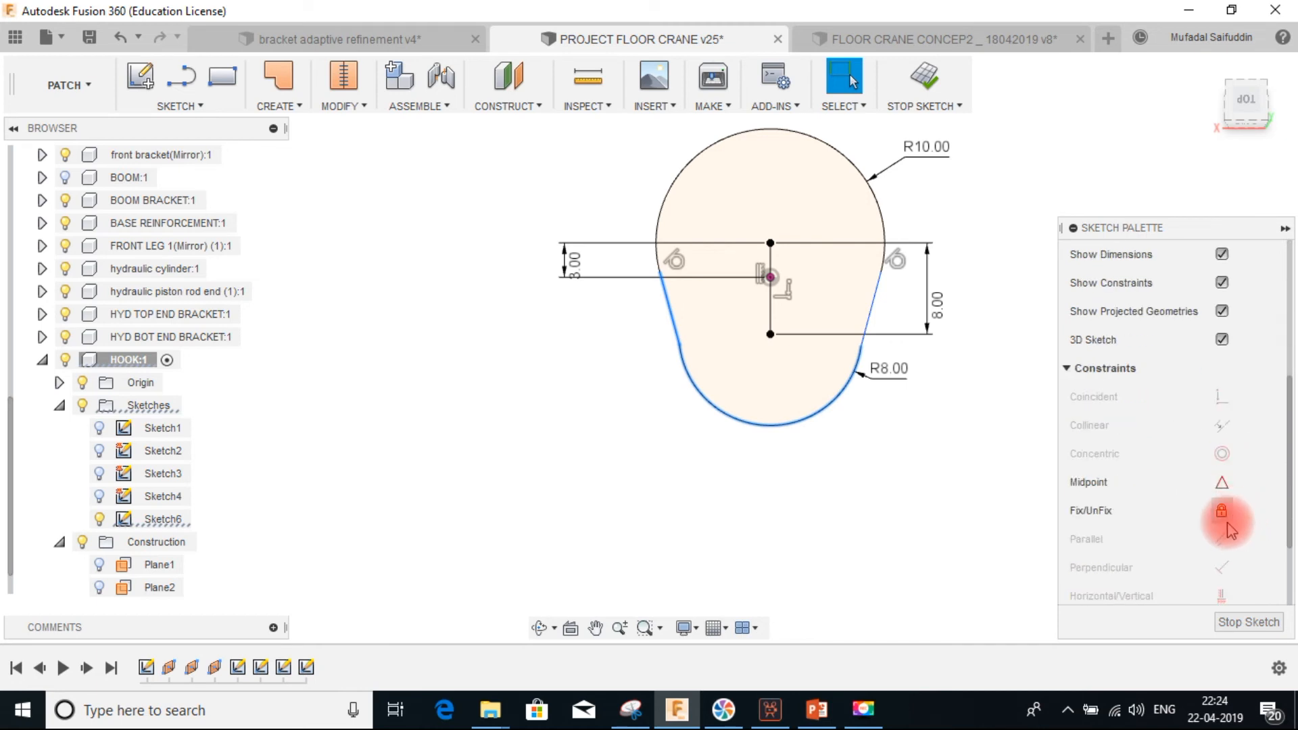
Make the right connecting line tangent to the lower 8 mm arc
{"action": "left_click", "coordinate": [1221, 508]}
{"action": "left_click", "coordinate": [840, 393]}
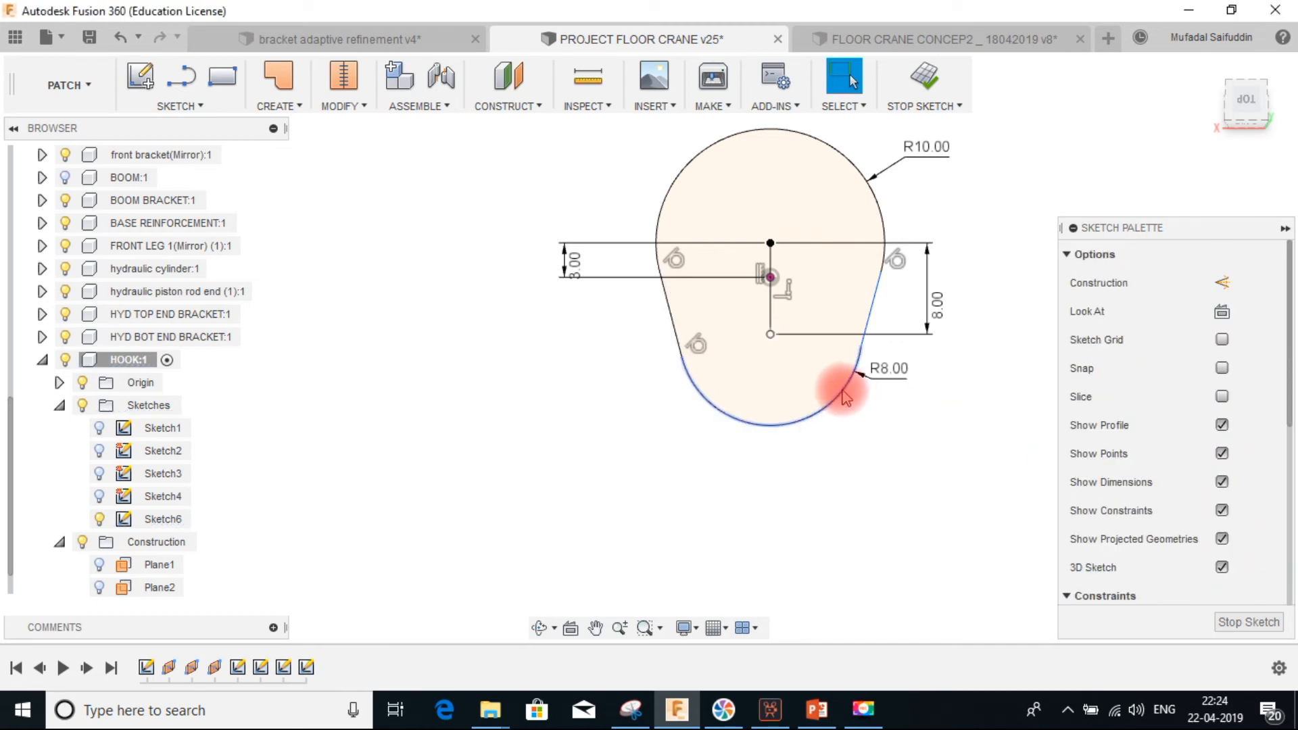
{"action": "left_click", "coordinate": [867, 311]}
{"action": "scroll", "coordinate": [1207, 478], "scroll_direction": "down", "scroll_amount": 3}
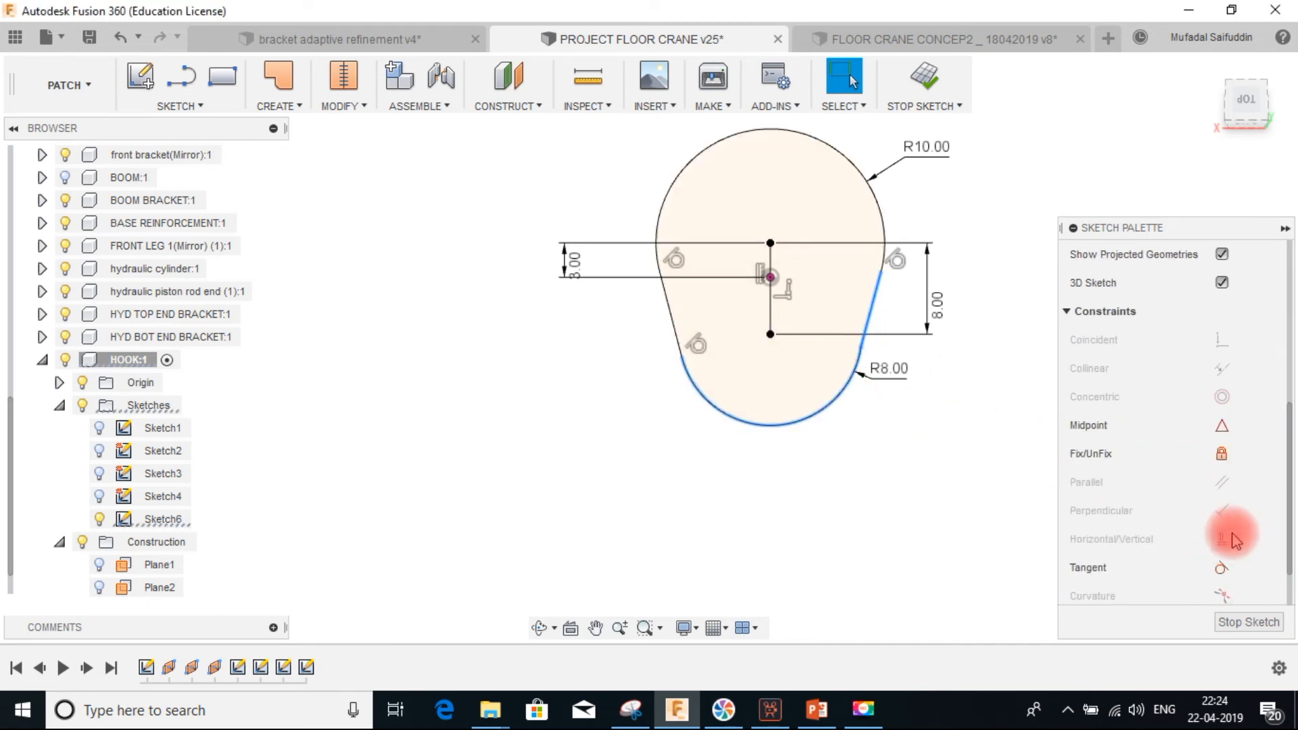
{"action": "left_click", "coordinate": [1220, 512]}
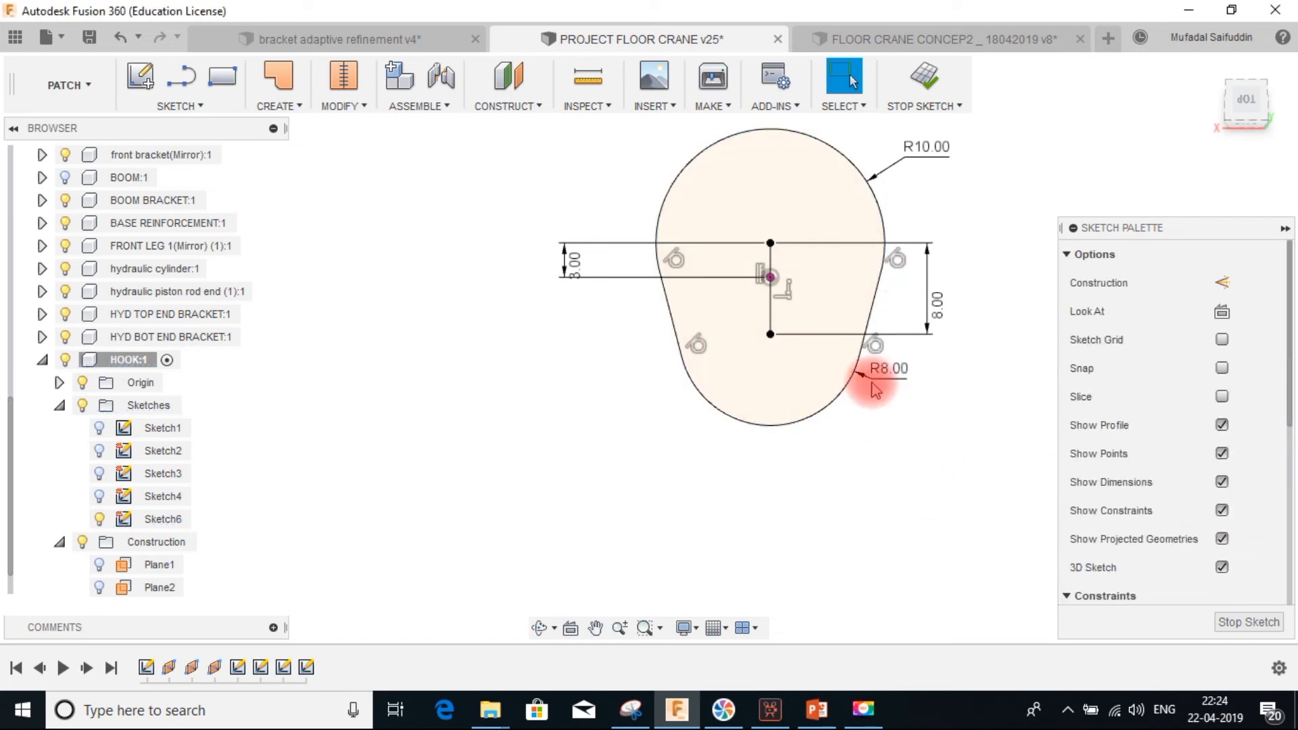
{"action": "scroll", "coordinate": [900, 252], "scroll_direction": "down", "scroll_amount": 2}
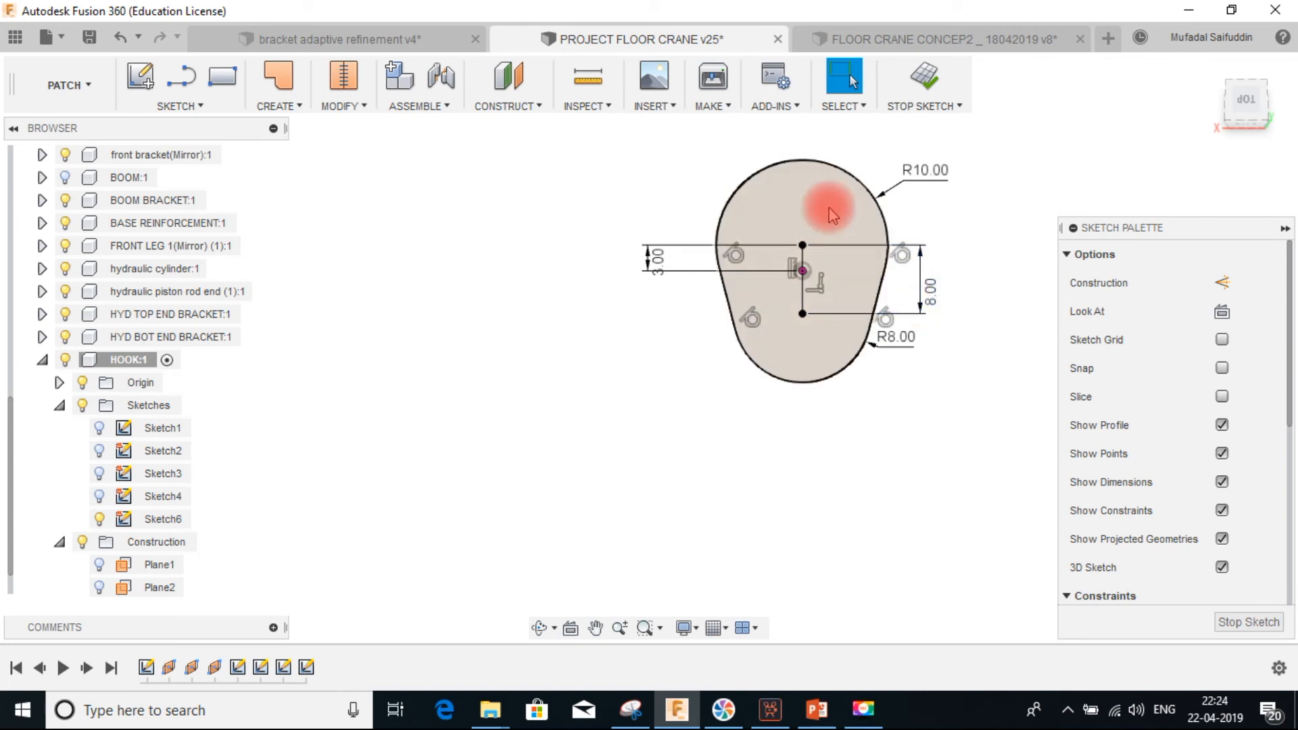
Finish the sketch and show Sketch3 and Sketch1 alongside the hook path profiles
{"action": "left_click", "coordinate": [924, 85]}
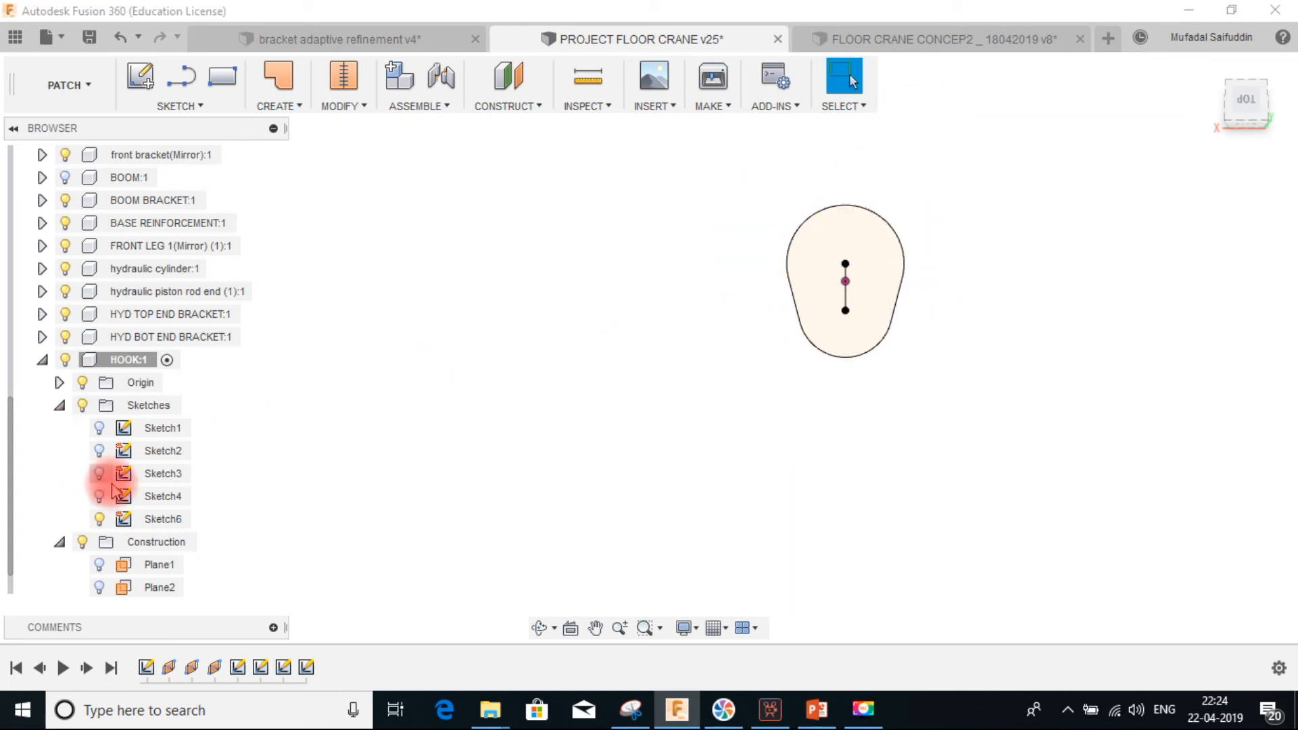
{"action": "left_click", "coordinate": [99, 473]}
{"action": "left_click", "coordinate": [99, 428]}
{"action": "mouse_move", "coordinate": [724, 367]}
{"action": "middle_mouse_down", "text": "shift"}
{"action": "mouse_move", "coordinate": [715, 443]}
{"action": "mouse_move", "coordinate": [837, 385]}
{"action": "mouse_move", "coordinate": [750, 136]}
{"action": "mouse_move", "coordinate": [687, 304]}
{"action": "mouse_move", "coordinate": [682, 254]}
{"action": "mouse_move", "coordinate": [683, 270]}
{"action": "mouse_move", "coordinate": [842, 194]}
{"action": "mouse_move", "coordinate": [878, 293]}
{"action": "middle_mouse_up", "text": "shift"}
{"action": "mouse_move", "coordinate": [756, 287]}
{"action": "middle_mouse_down", "text": "shift"}
{"action": "mouse_move", "coordinate": [825, 252]}
{"action": "mouse_move", "coordinate": [676, 327]}
{"action": "middle_mouse_up", "text": "shift"}
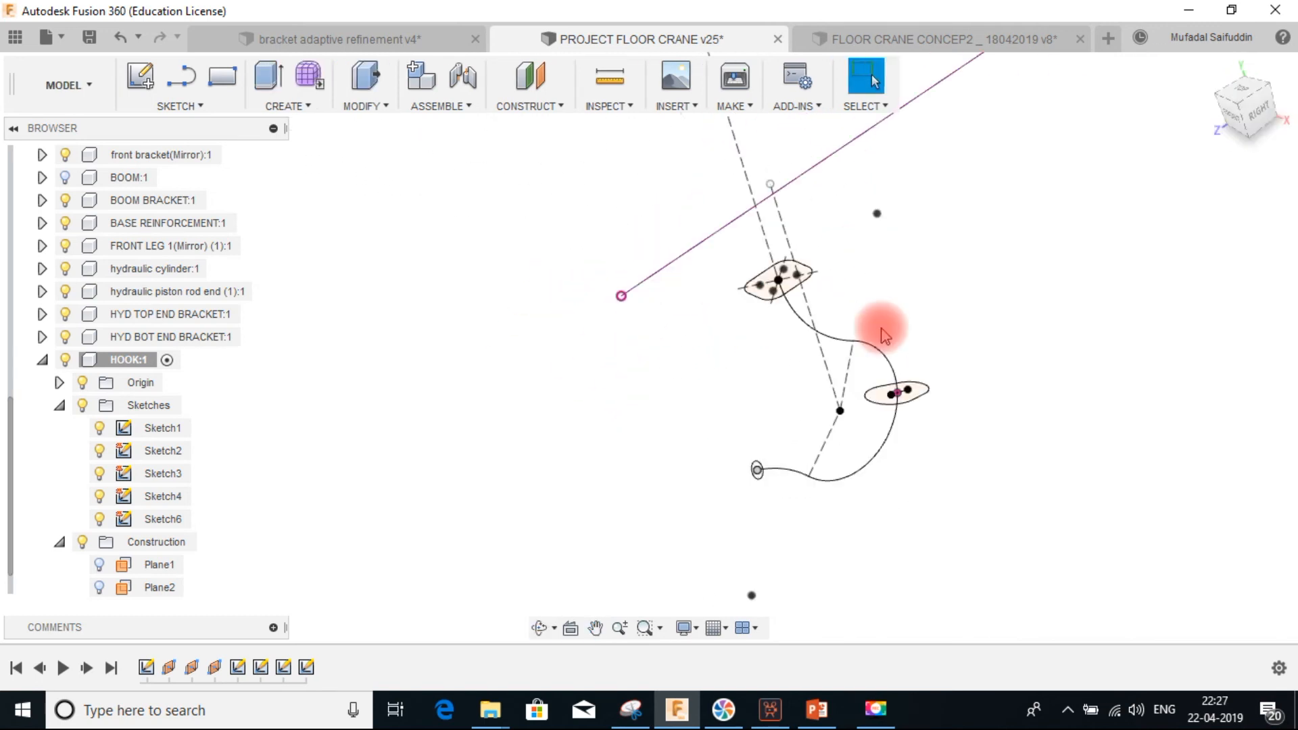
{"action": "middle_click_drag", "start_coordinate": [917, 307], "coordinate": [856, 303]}
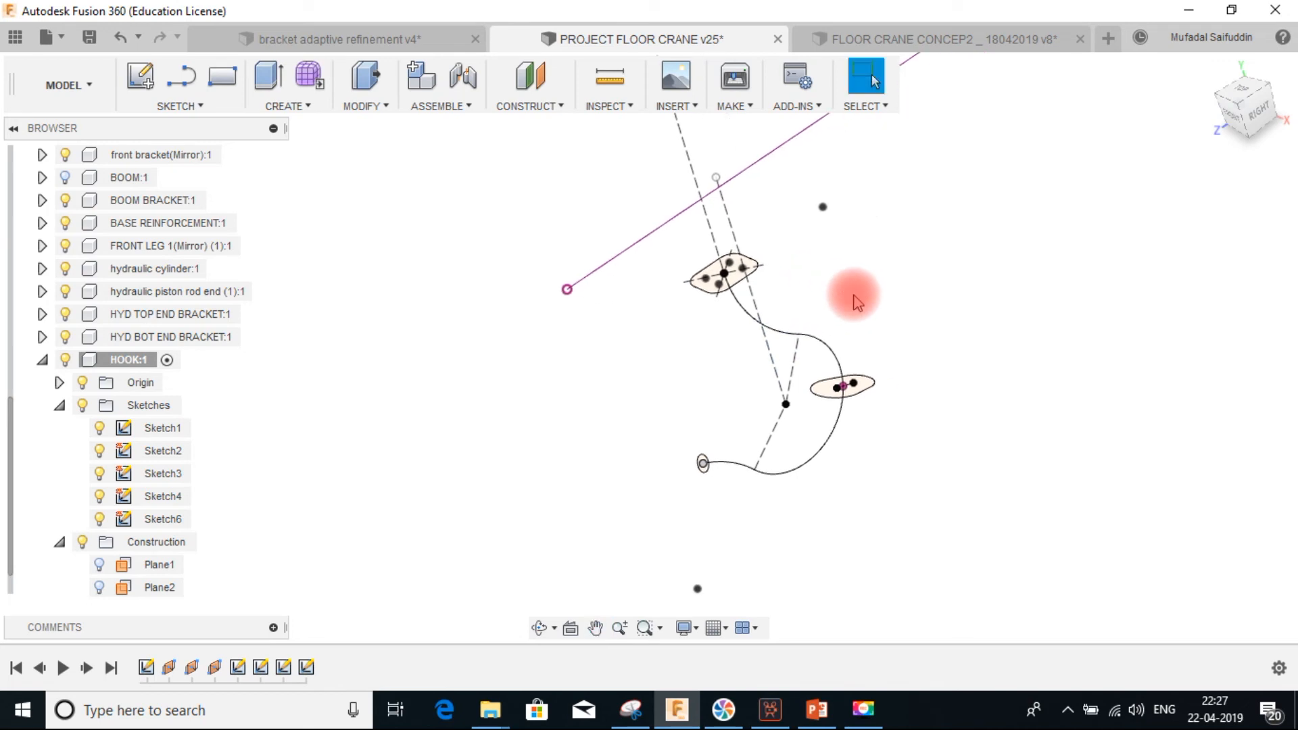
Start a Loft and select the three cross-section profiles along the hook path in order
{"action": "left_click", "coordinate": [296, 107]}
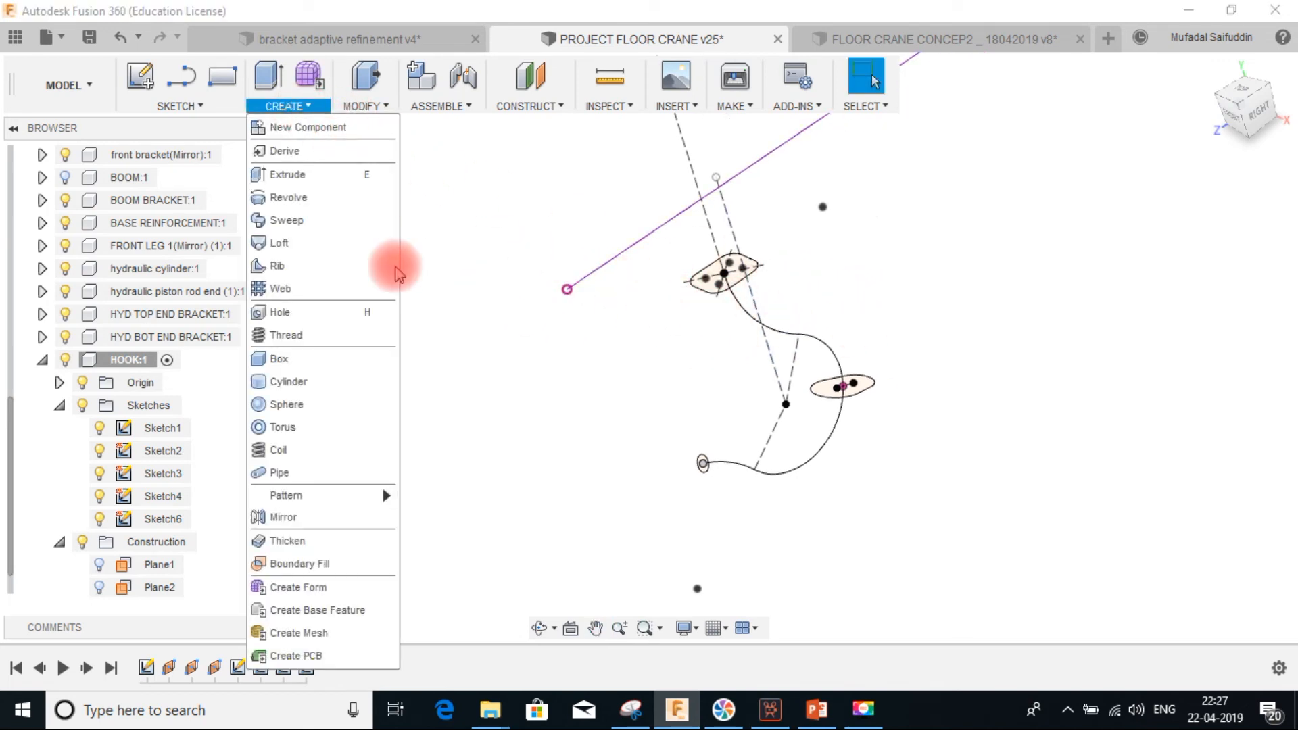
{"action": "left_click", "coordinate": [290, 242]}
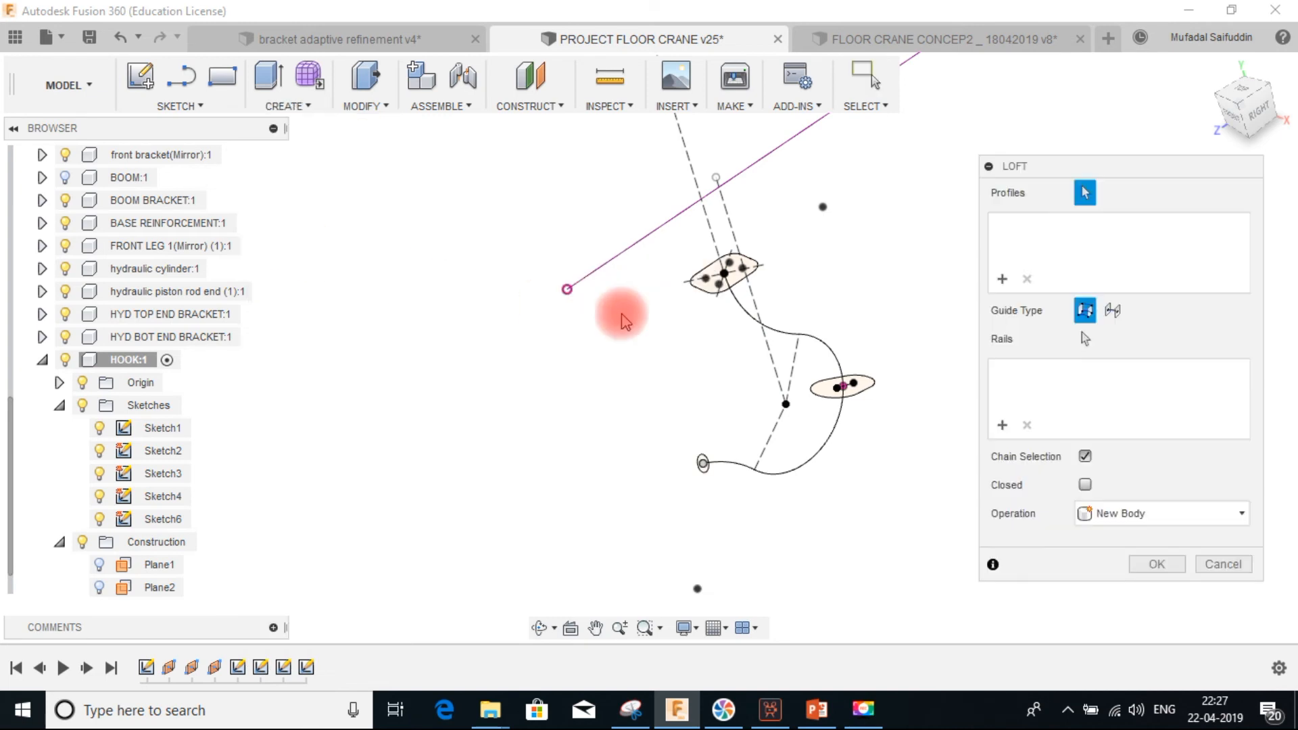
{"action": "scroll", "coordinate": [730, 284], "scroll_direction": "up", "scroll_amount": 5}
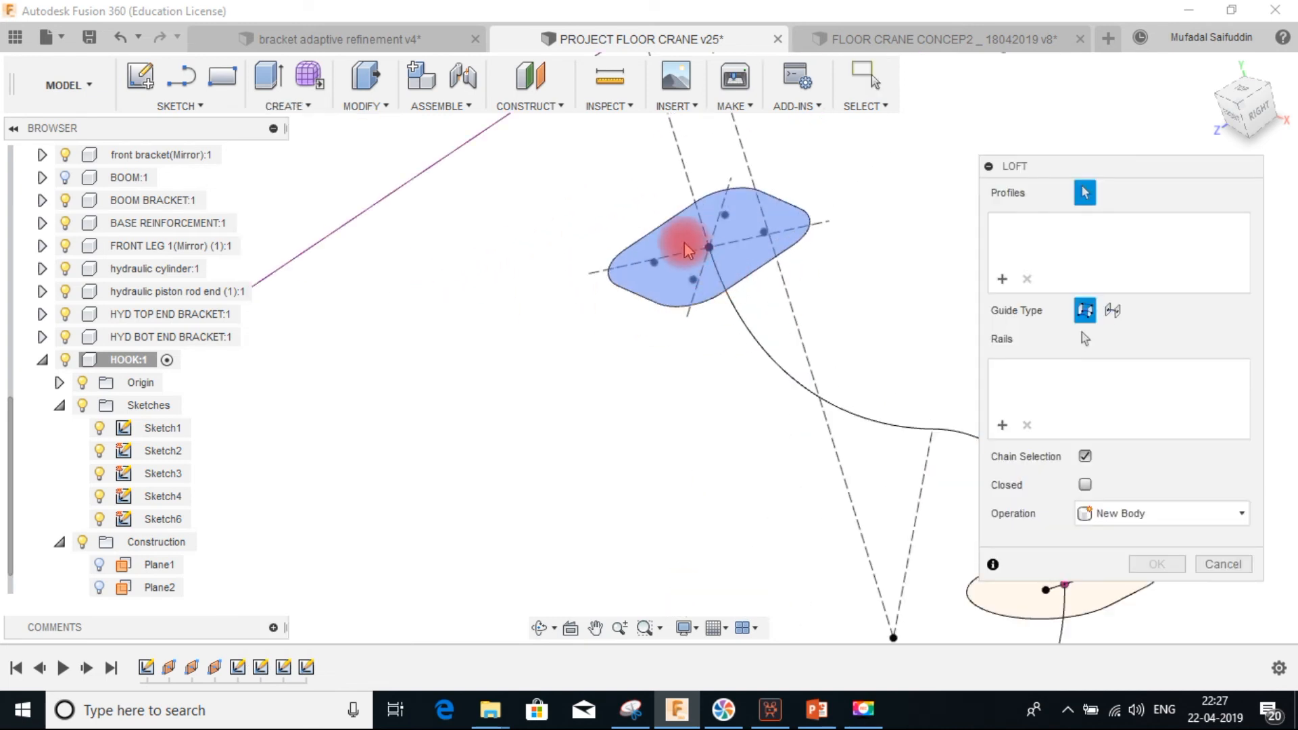
{"action": "left_click", "coordinate": [679, 234]}
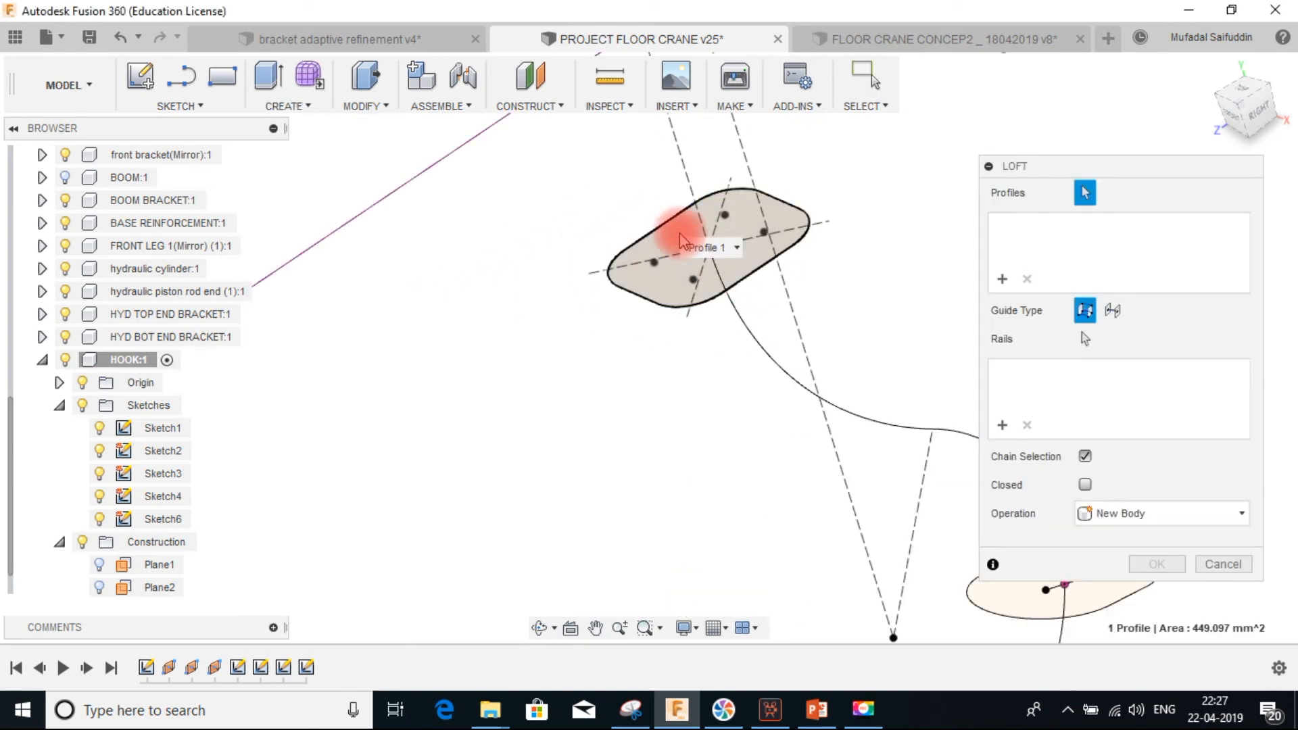
{"action": "middle_click_drag", "start_coordinate": [815, 350], "coordinate": [562, 206]}
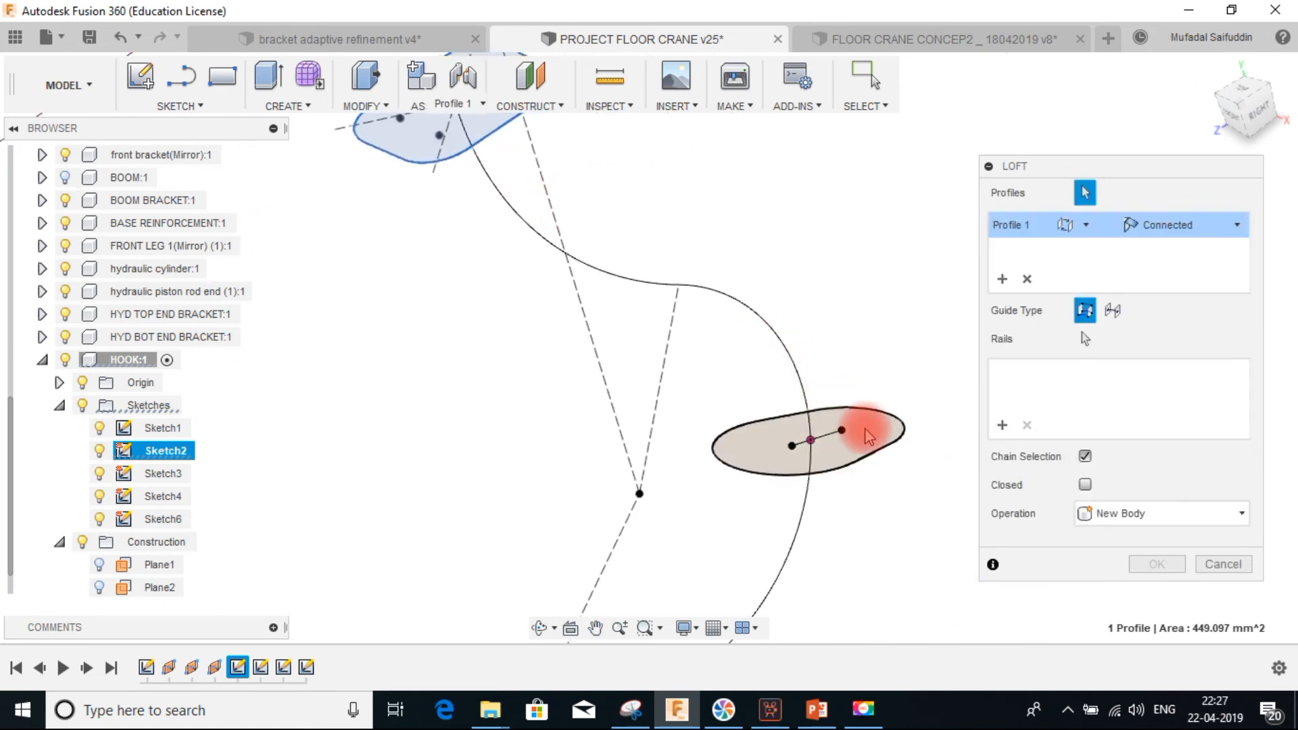
{"action": "left_click", "coordinate": [831, 440]}
{"action": "middle_click_drag", "start_coordinate": [672, 399], "coordinate": [722, 280]}
{"action": "scroll", "coordinate": [452, 396], "scroll_direction": "up", "scroll_amount": 2}
{"action": "left_click", "coordinate": [460, 401]}
{"action": "scroll", "coordinate": [755, 323], "scroll_direction": "down", "scroll_amount": 5}
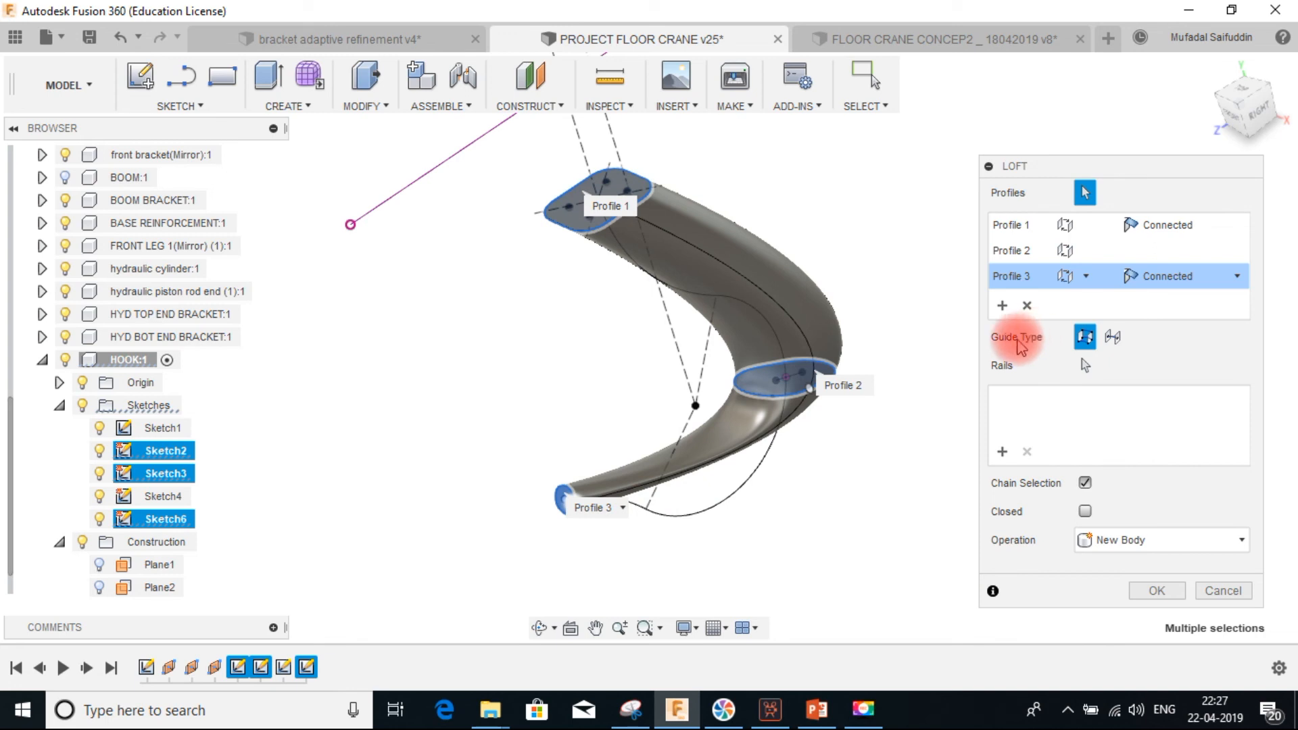
Set the loft guide type to centerline, pick the hook path curve as the centerline, and create the loft
{"action": "left_click", "coordinate": [1112, 338]}
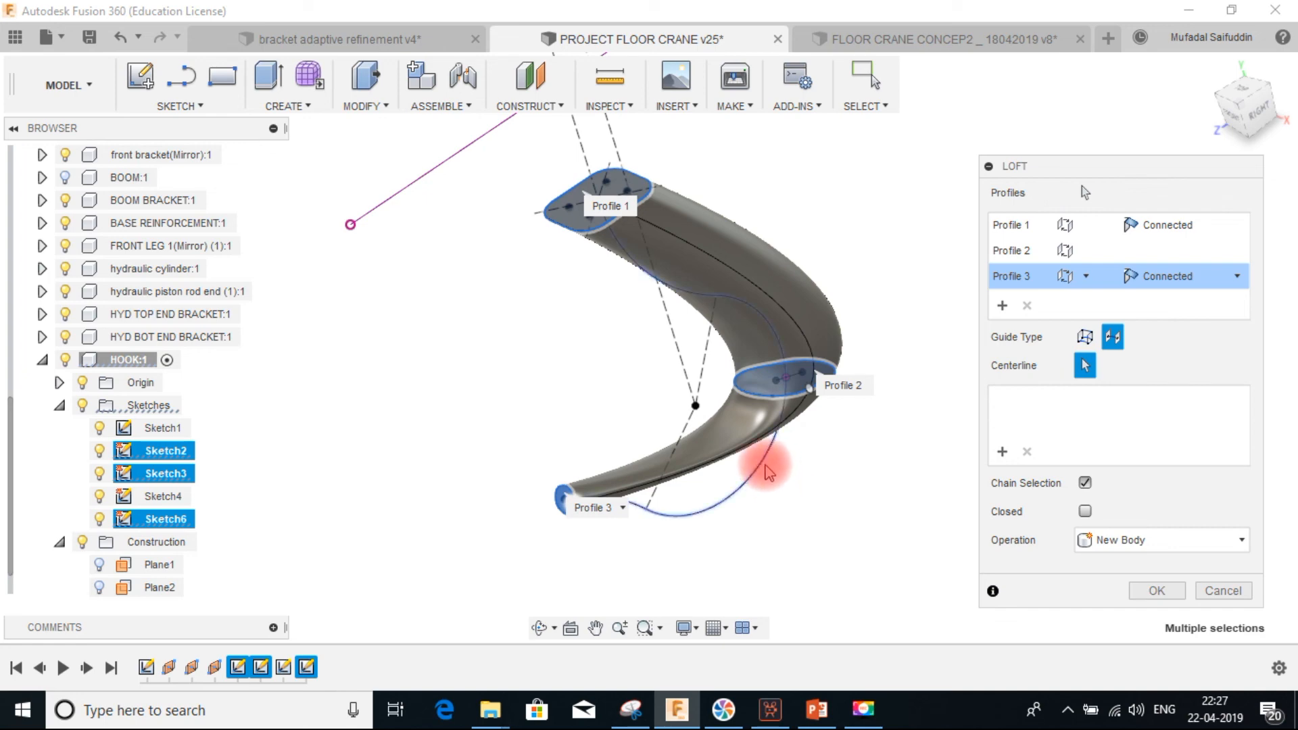
{"action": "left_click", "coordinate": [768, 471]}
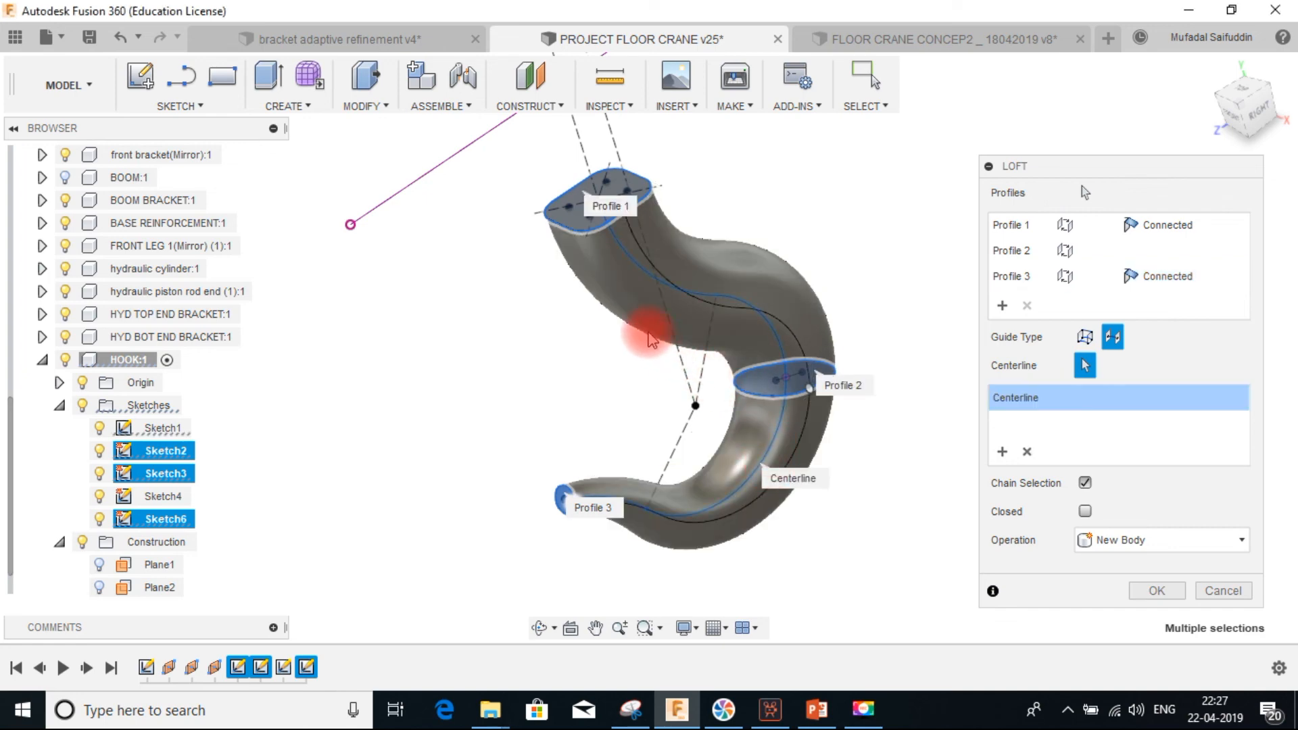
{"action": "middle_click_drag", "start_coordinate": [635, 260], "coordinate": [659, 243], "text": "shift"}
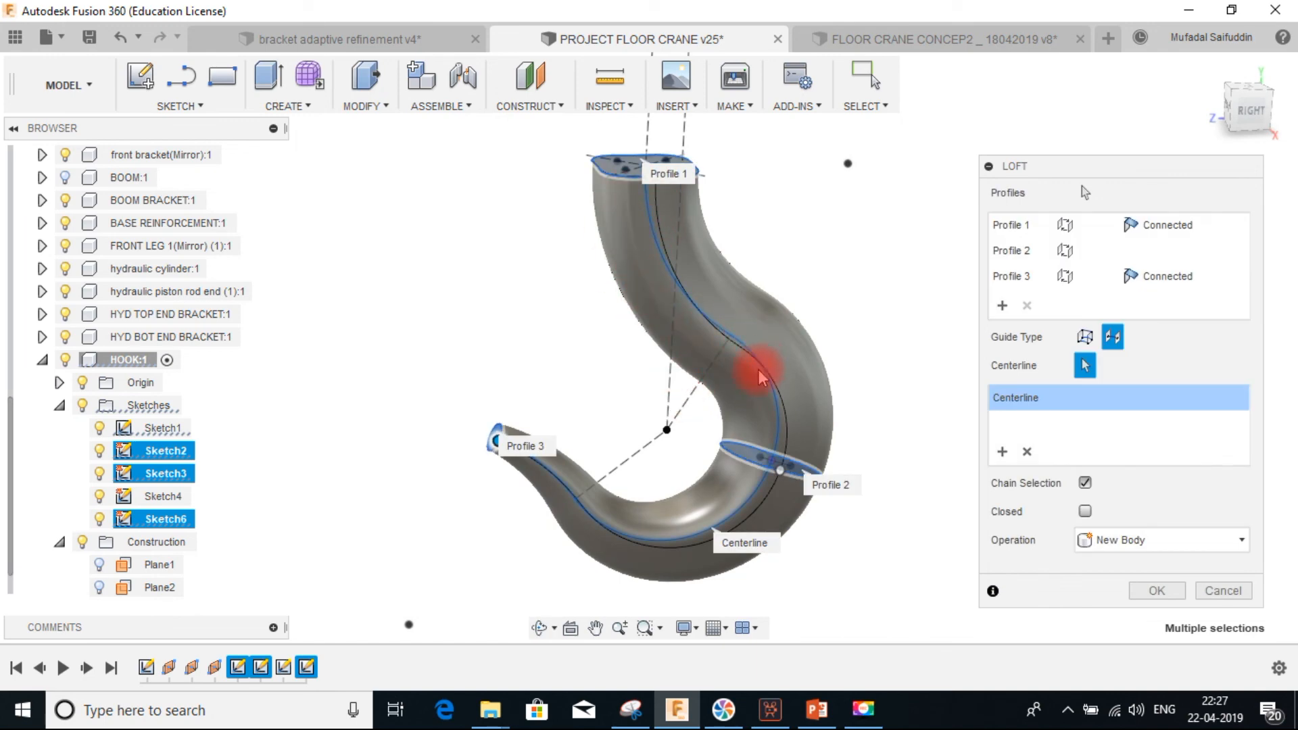
{"action": "middle_click_drag", "start_coordinate": [702, 371], "coordinate": [783, 292], "text": "shift"}
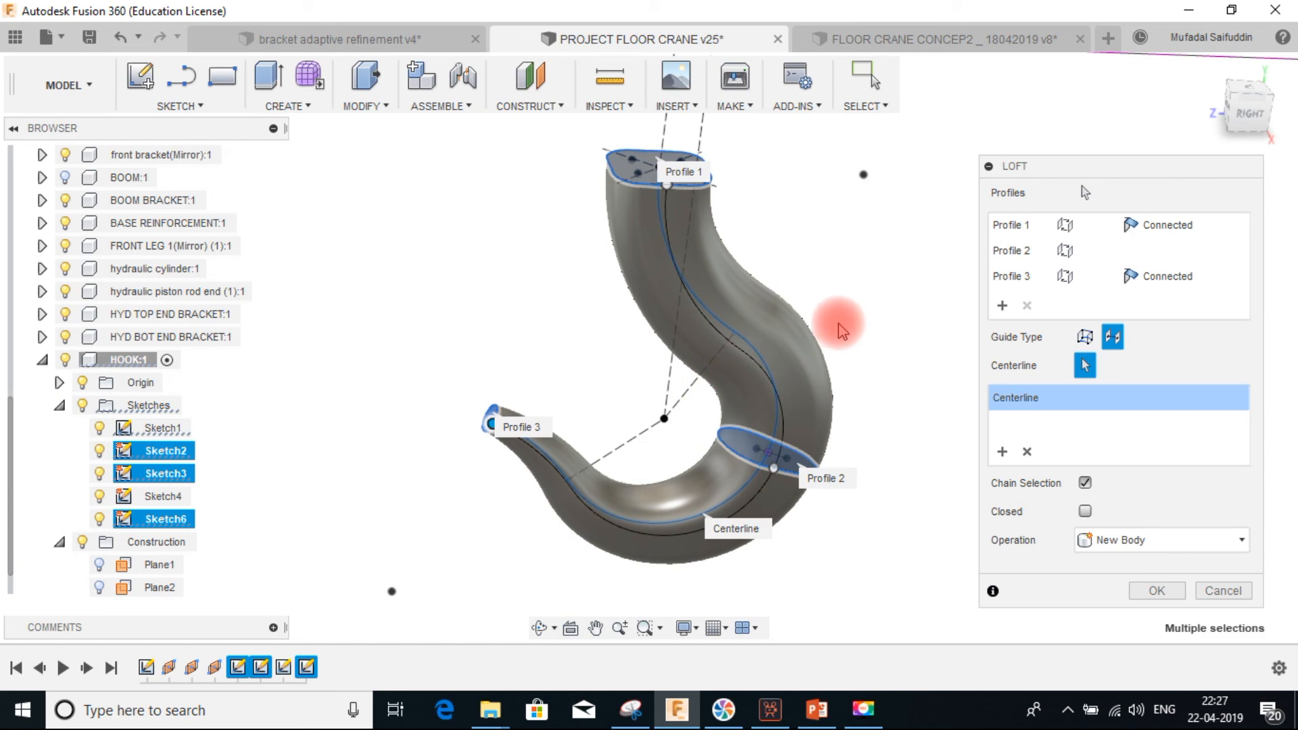
{"action": "mouse_move", "coordinate": [829, 295]}
{"action": "middle_mouse_down", "text": "shift"}
{"action": "mouse_move", "coordinate": [771, 284]}
{"action": "mouse_move", "coordinate": [821, 305]}
{"action": "middle_mouse_up", "text": "shift"}
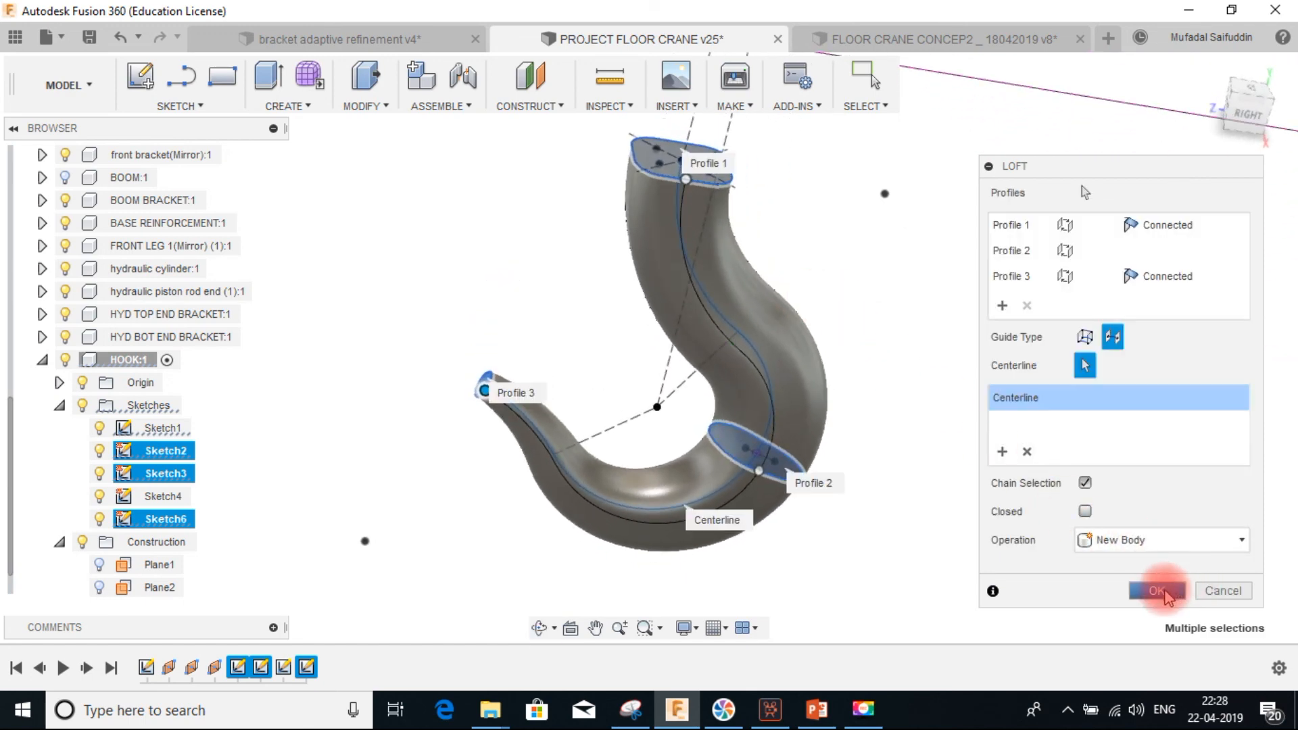
{"action": "left_click", "coordinate": [1157, 591]}
{"action": "scroll", "coordinate": [932, 382], "scroll_direction": "down", "scroll_amount": 5}
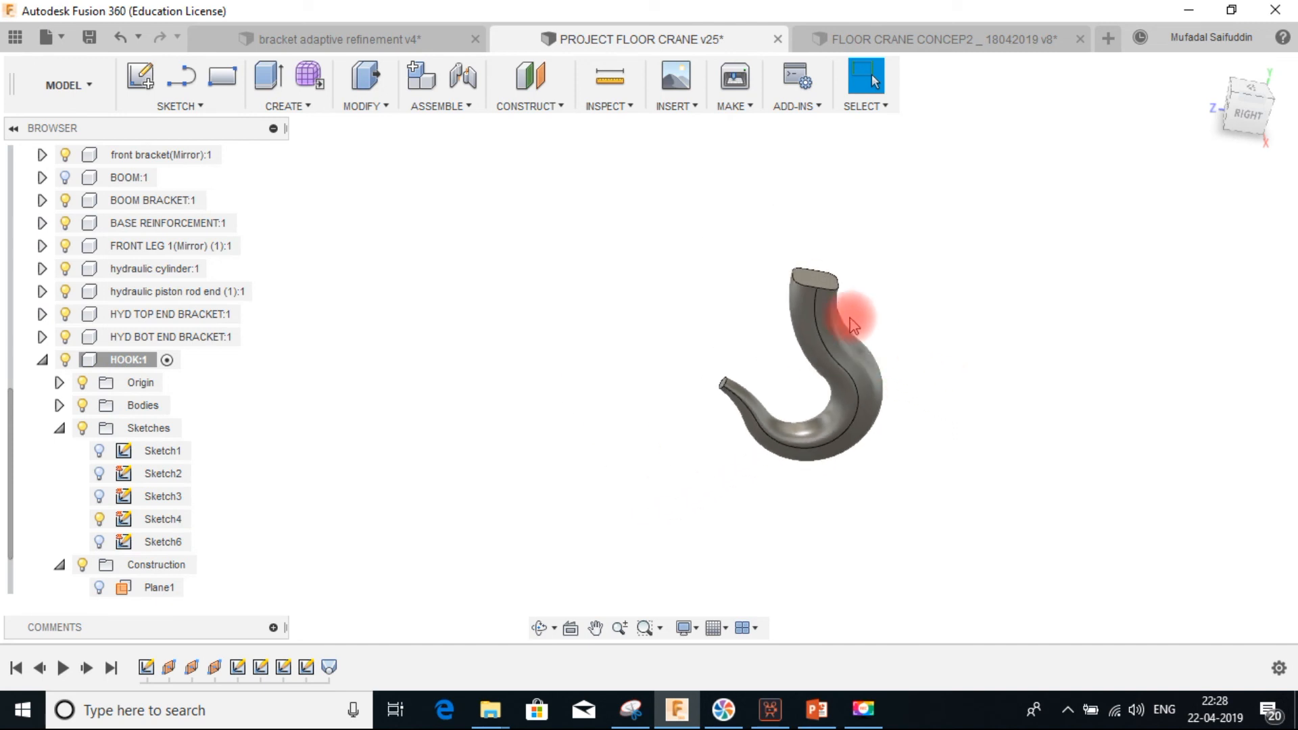
Show the BOOM component and examine the hook's top end beneath the boom
{"action": "scroll", "coordinate": [859, 270], "scroll_direction": "down", "scroll_amount": 3}
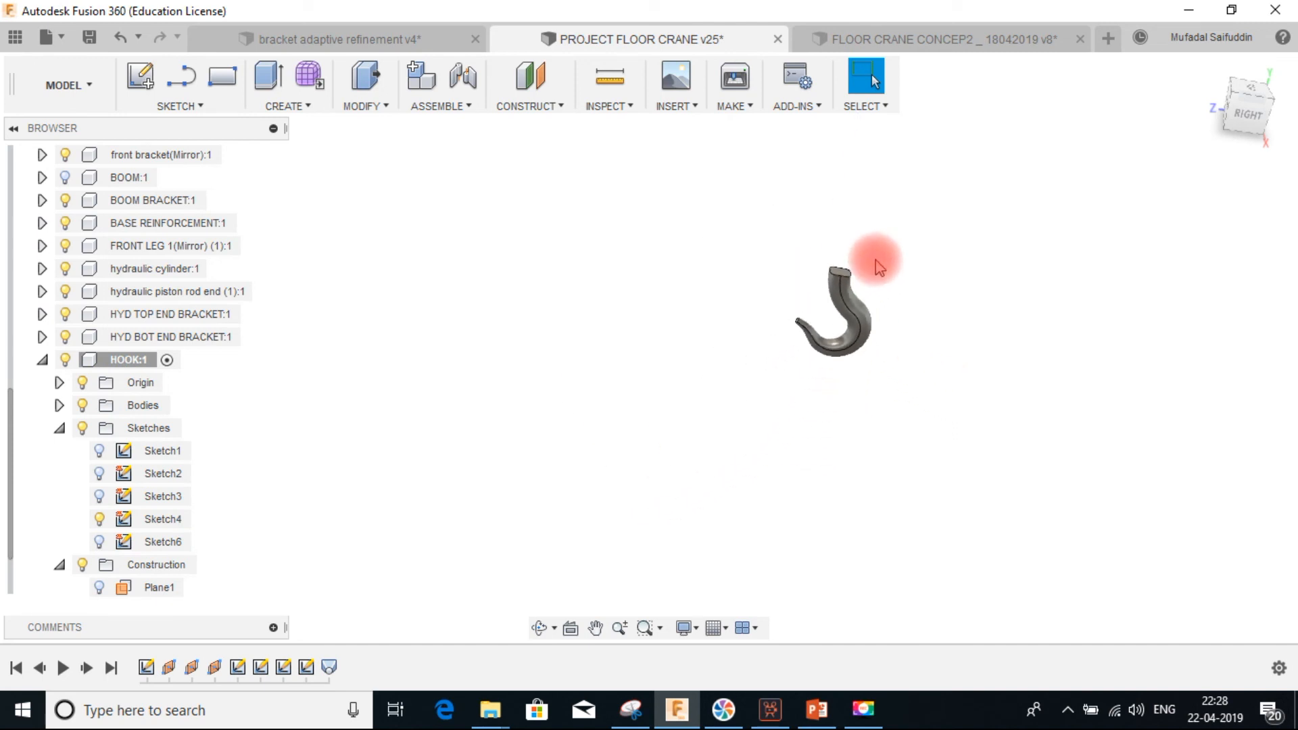
{"action": "left_click", "coordinate": [65, 177]}
{"action": "scroll", "coordinate": [848, 276], "scroll_direction": "up", "scroll_amount": 5}
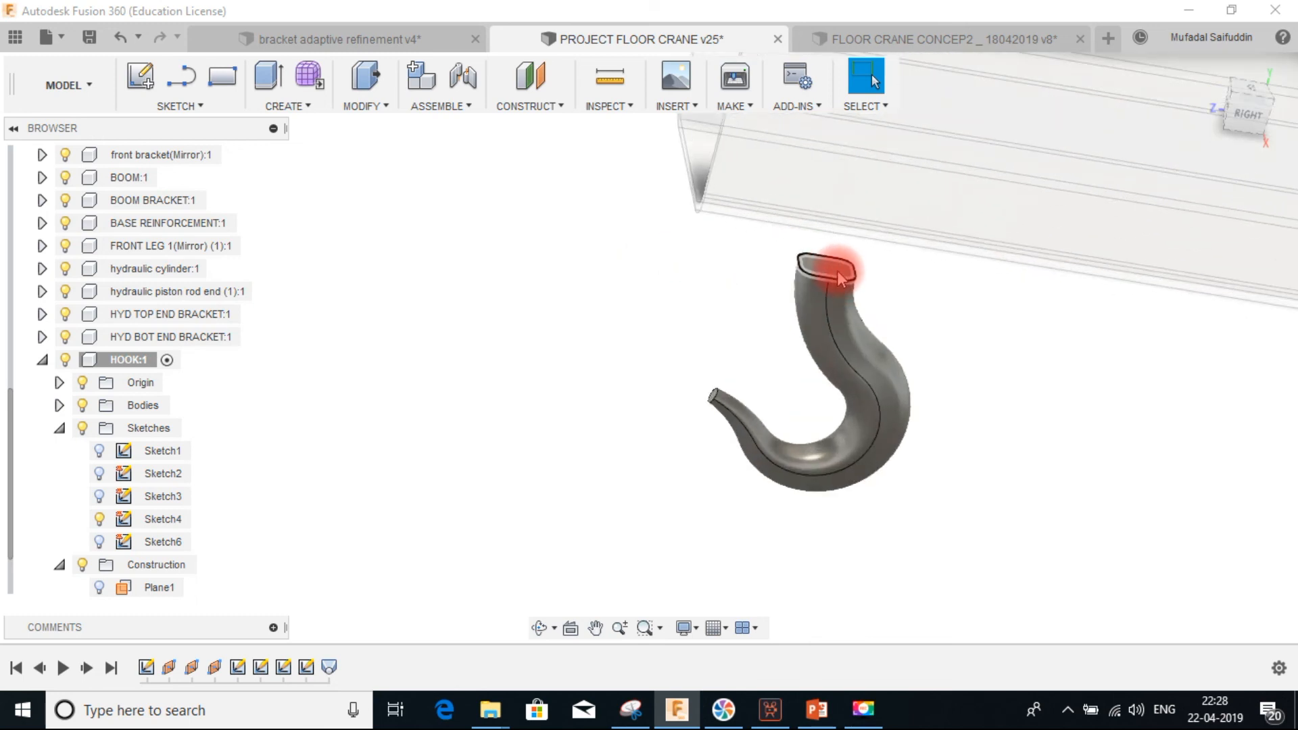
{"action": "left_click", "coordinate": [841, 274]}
{"action": "scroll", "coordinate": [878, 216], "scroll_direction": "down", "scroll_amount": 4}
{"action": "left_click", "coordinate": [871, 179]}
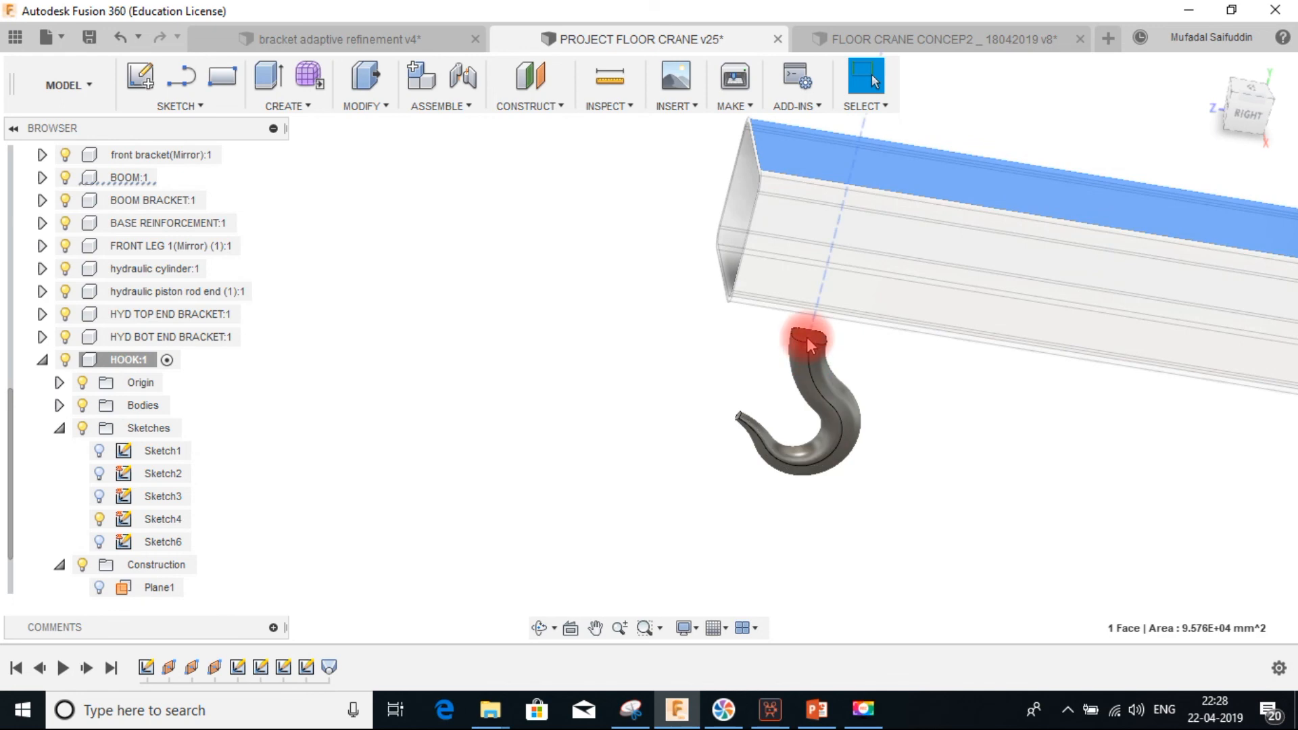
{"action": "middle_click_drag", "start_coordinate": [819, 342], "coordinate": [800, 370], "text": "shift"}
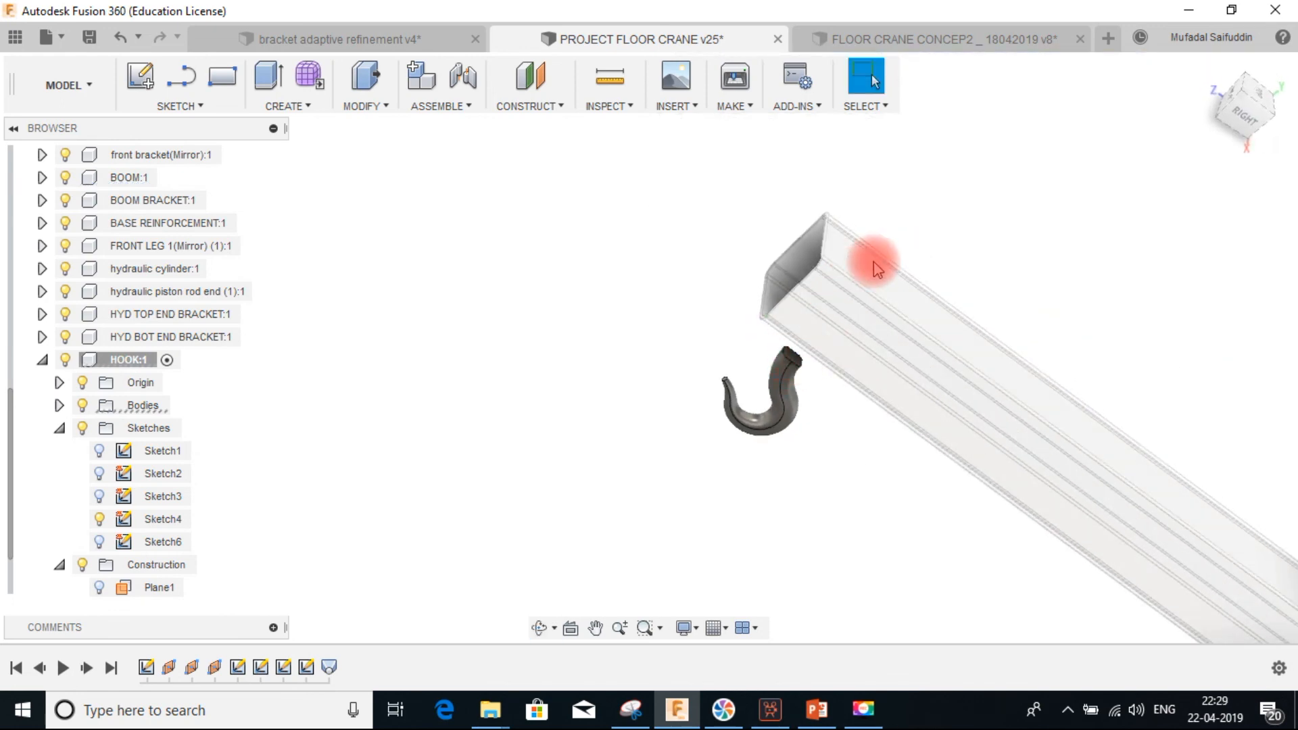
{"action": "middle_click_drag", "start_coordinate": [869, 270], "coordinate": [820, 325], "text": "shift"}
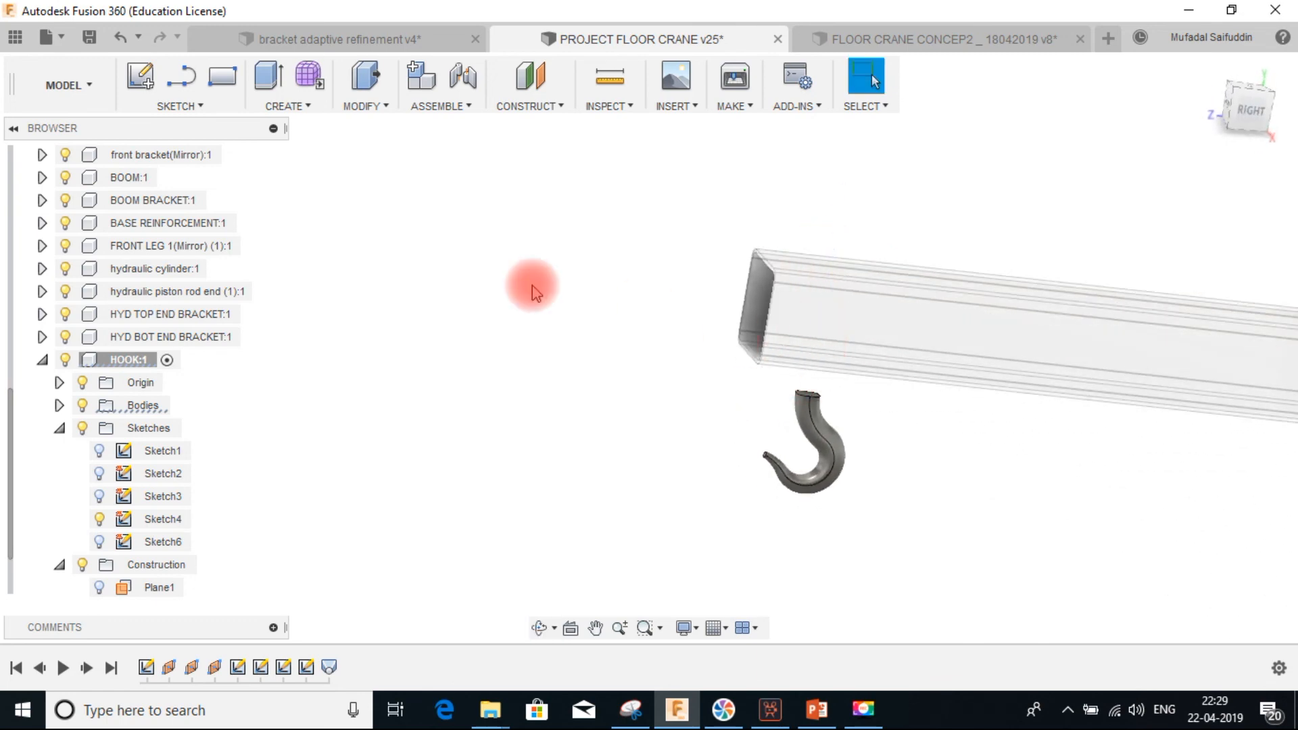
Extrude the hook's top face upward 145 mm, joining it to the hook body
{"action": "left_click", "coordinate": [269, 76]}
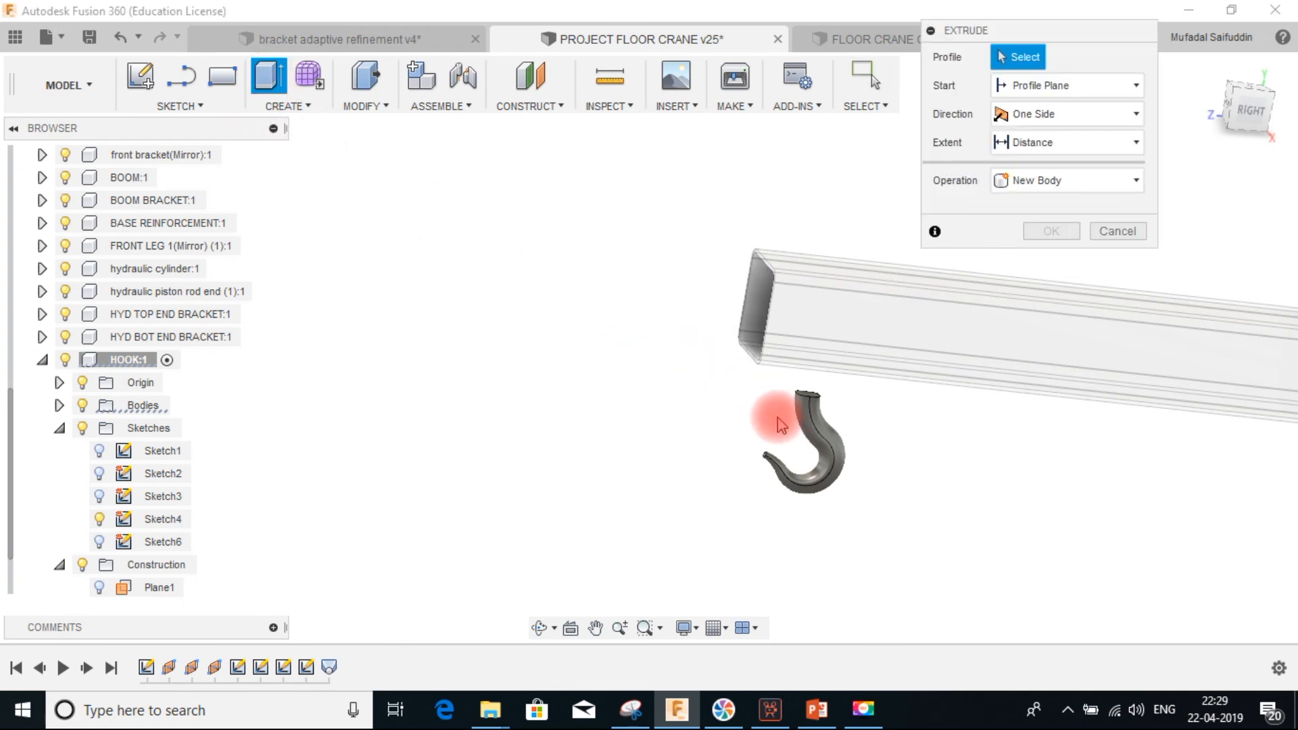
{"action": "scroll", "coordinate": [797, 407], "scroll_direction": "up", "scroll_amount": 2}
{"action": "scroll", "coordinate": [811, 399], "scroll_direction": "up", "scroll_amount": 2}
{"action": "left_click", "coordinate": [846, 375]}
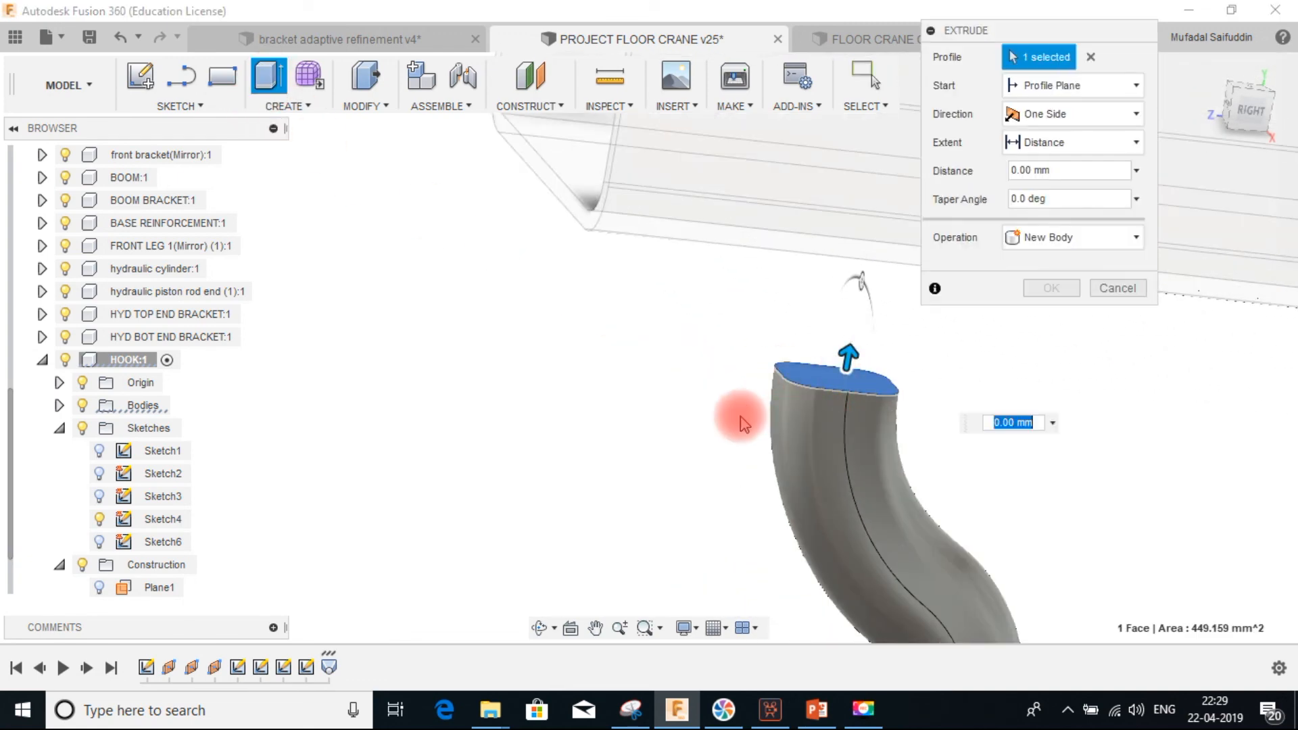
{"action": "scroll", "coordinate": [744, 424], "scroll_direction": "down", "scroll_amount": 3}
{"action": "left_click_drag", "start_coordinate": [612, 399], "coordinate": [677, 103]}
{"action": "middle_click_drag", "start_coordinate": [660, 232], "coordinate": [672, 212], "text": "shift"}
{"action": "middle_click_drag", "start_coordinate": [664, 142], "coordinate": [652, 233]}
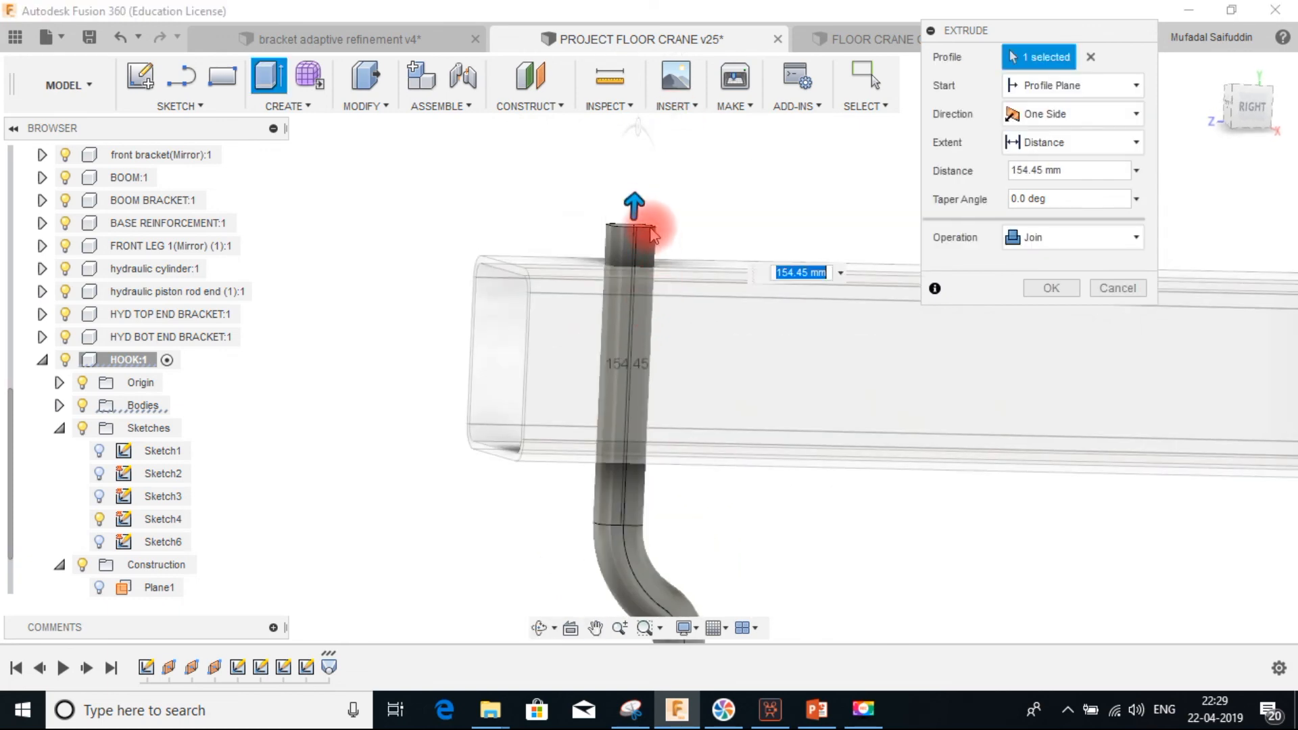
{"action": "left_click_drag", "start_coordinate": [636, 207], "coordinate": [639, 221]}
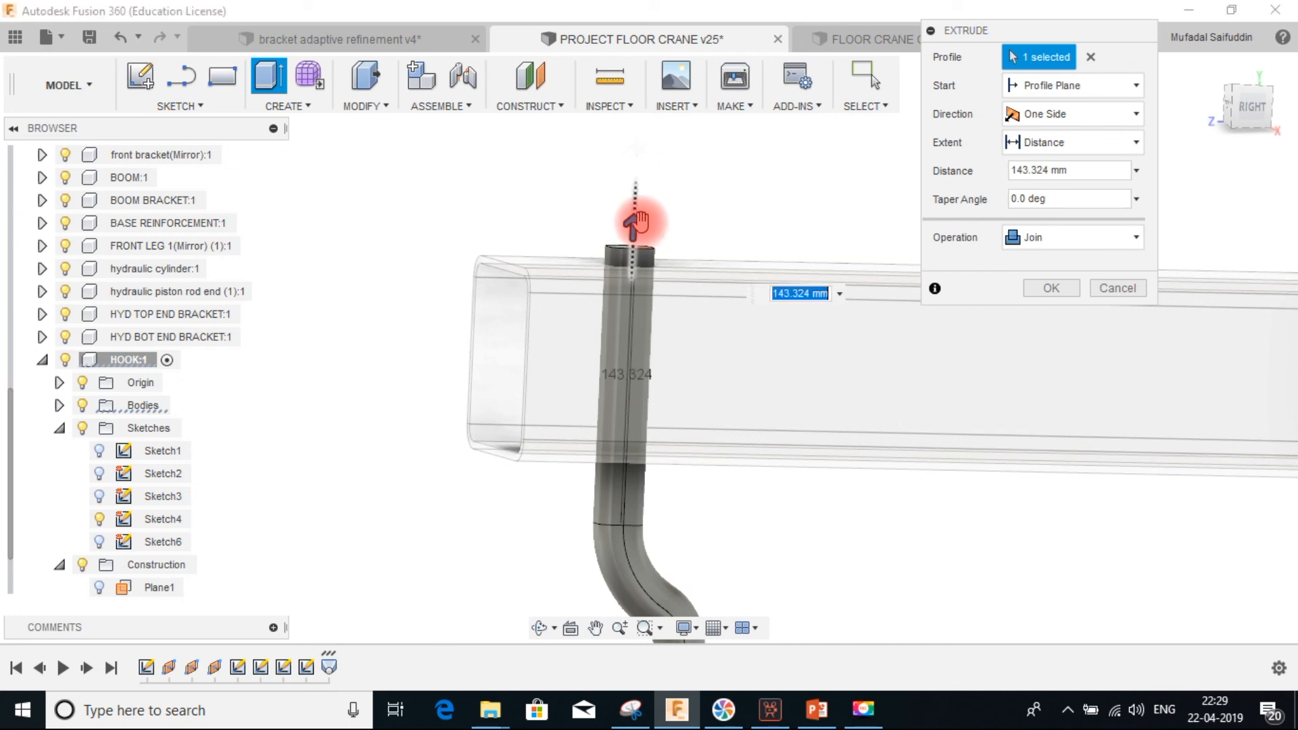
{"action": "left_click_drag", "start_coordinate": [1074, 170], "coordinate": [820, 173]}
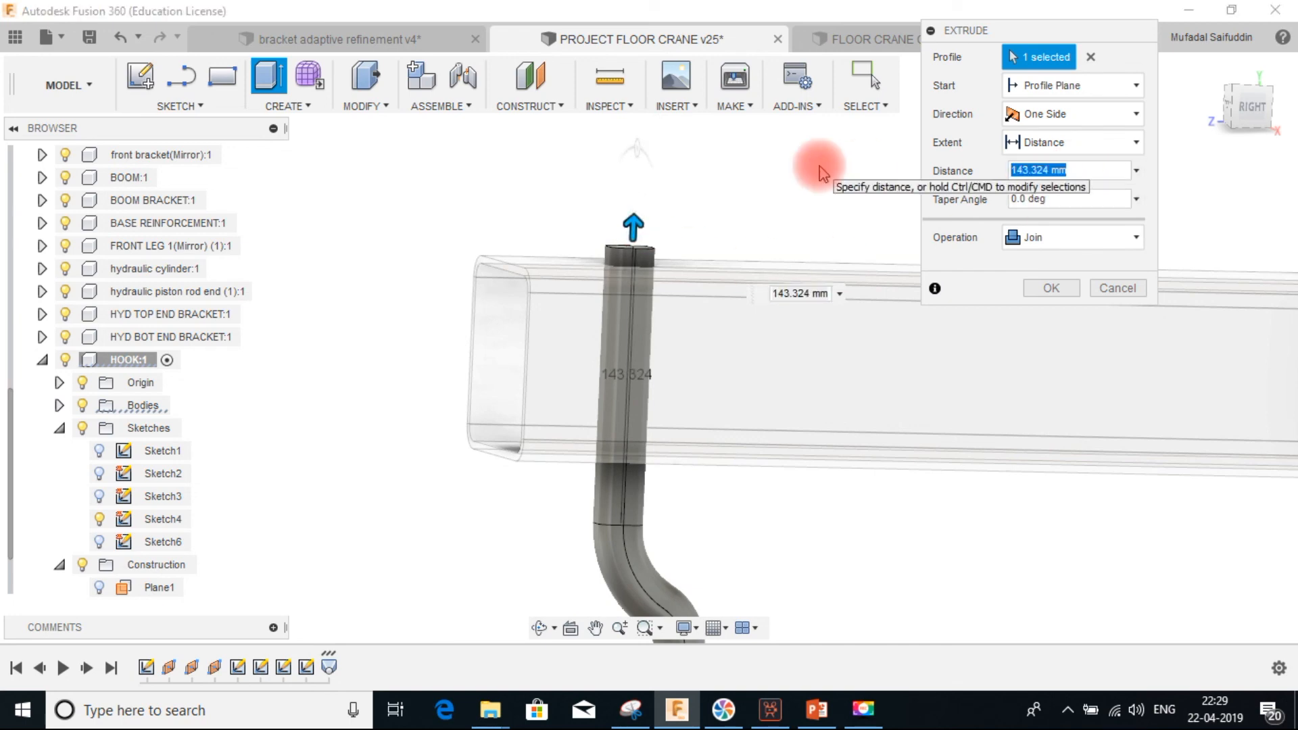
{"action": "type", "text": "145"}
{"action": "key", "text": "Return"}
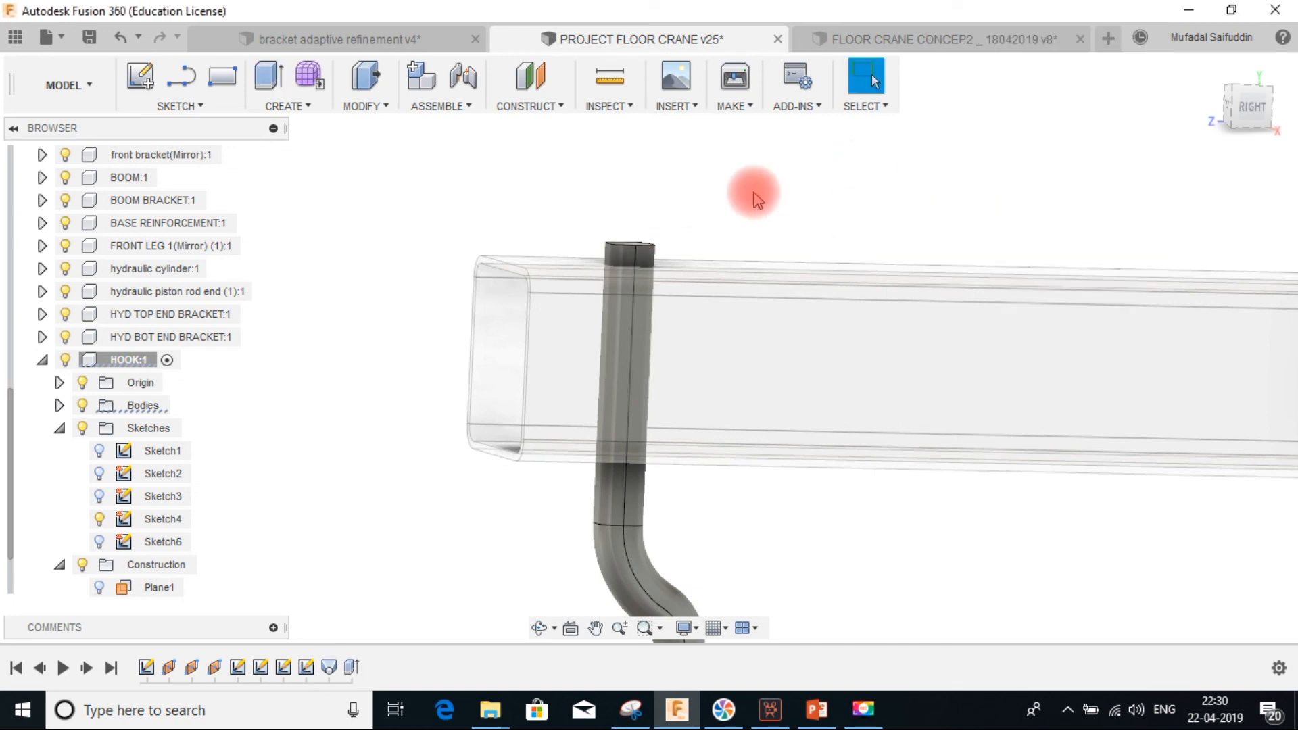
Activate the top-level PROJECT FLOOR CRANE v25 assembly
{"action": "scroll", "coordinate": [632, 315], "scroll_direction": "down", "scroll_amount": 5}
{"action": "middle_click_drag", "start_coordinate": [675, 327], "coordinate": [689, 350], "text": "shift"}
{"action": "mouse_move", "coordinate": [666, 284]}
{"action": "middle_mouse_down", "text": "shift"}
{"action": "mouse_move", "coordinate": [689, 284]}
{"action": "mouse_move", "coordinate": [683, 275]}
{"action": "middle_mouse_up", "text": "shift"}
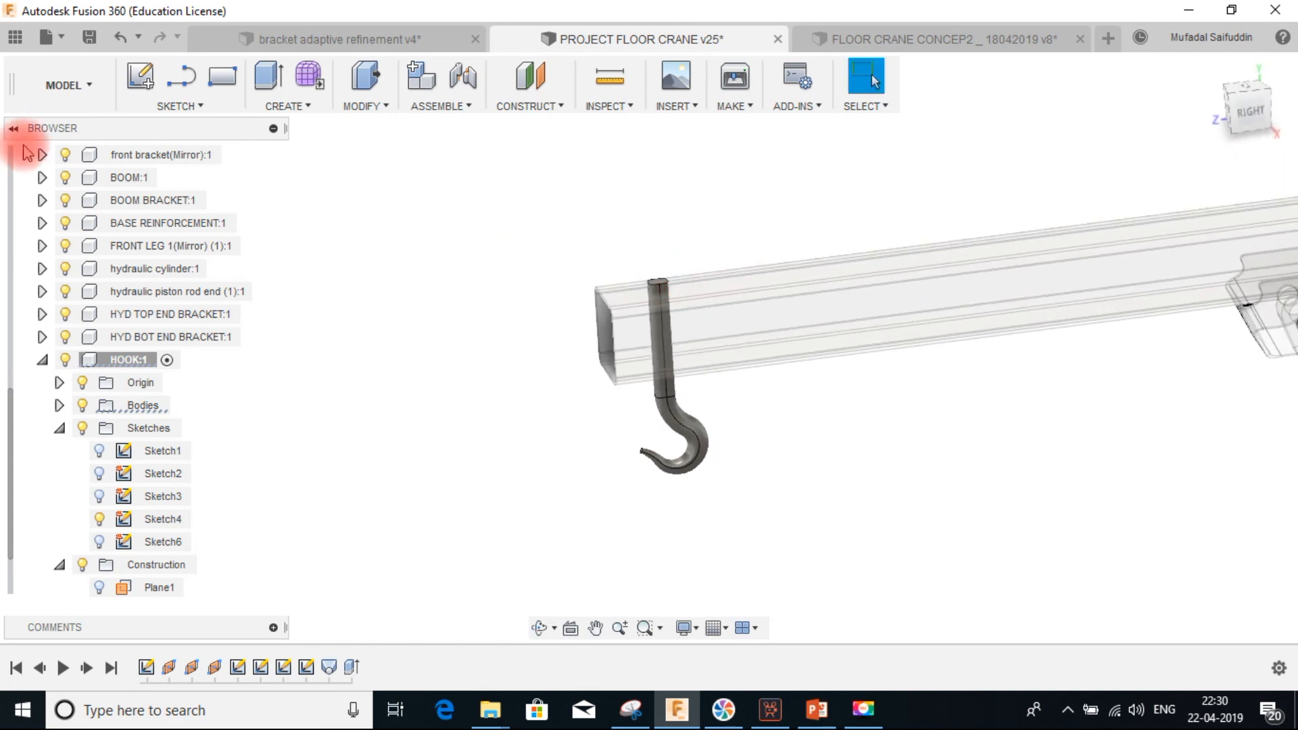
{"action": "scroll", "coordinate": [111, 217], "scroll_direction": "up", "scroll_amount": 5}
{"action": "left_click", "coordinate": [249, 155]}
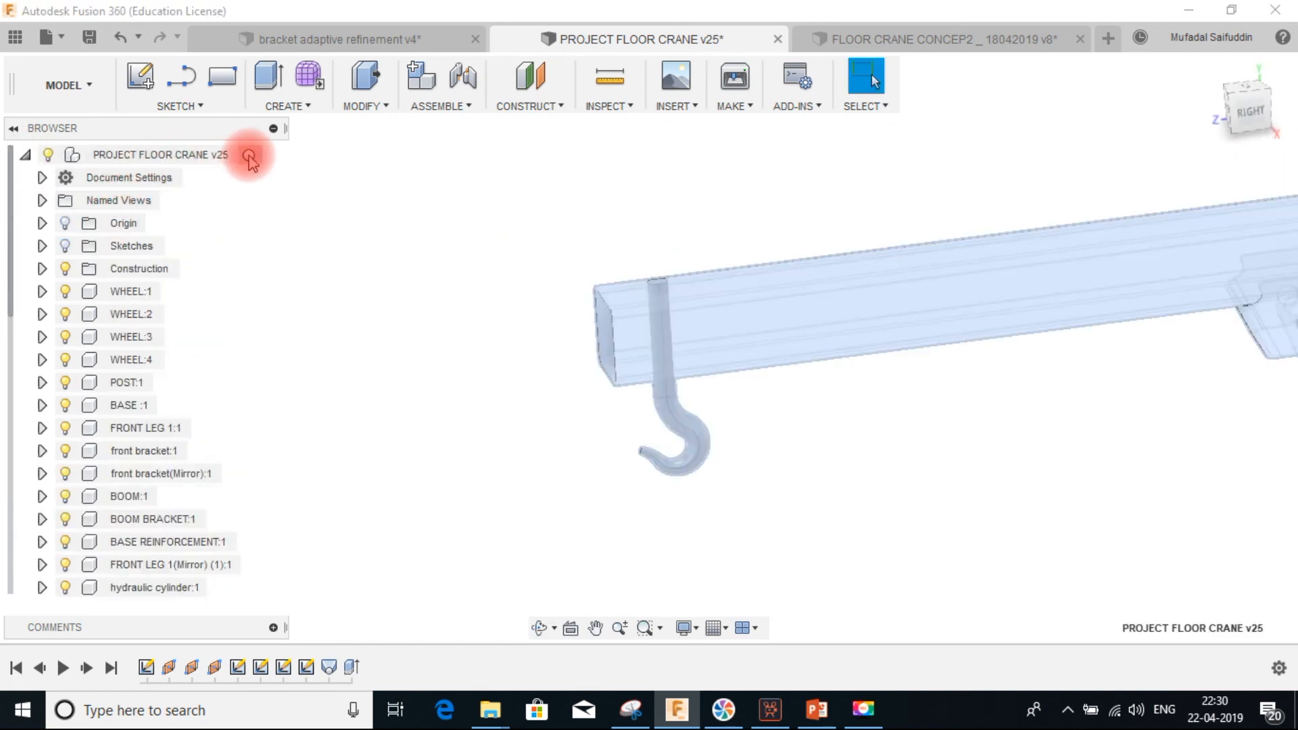
{"action": "left_click", "coordinate": [250, 156]}
{"action": "scroll", "coordinate": [747, 325], "scroll_direction": "down", "scroll_amount": 5}
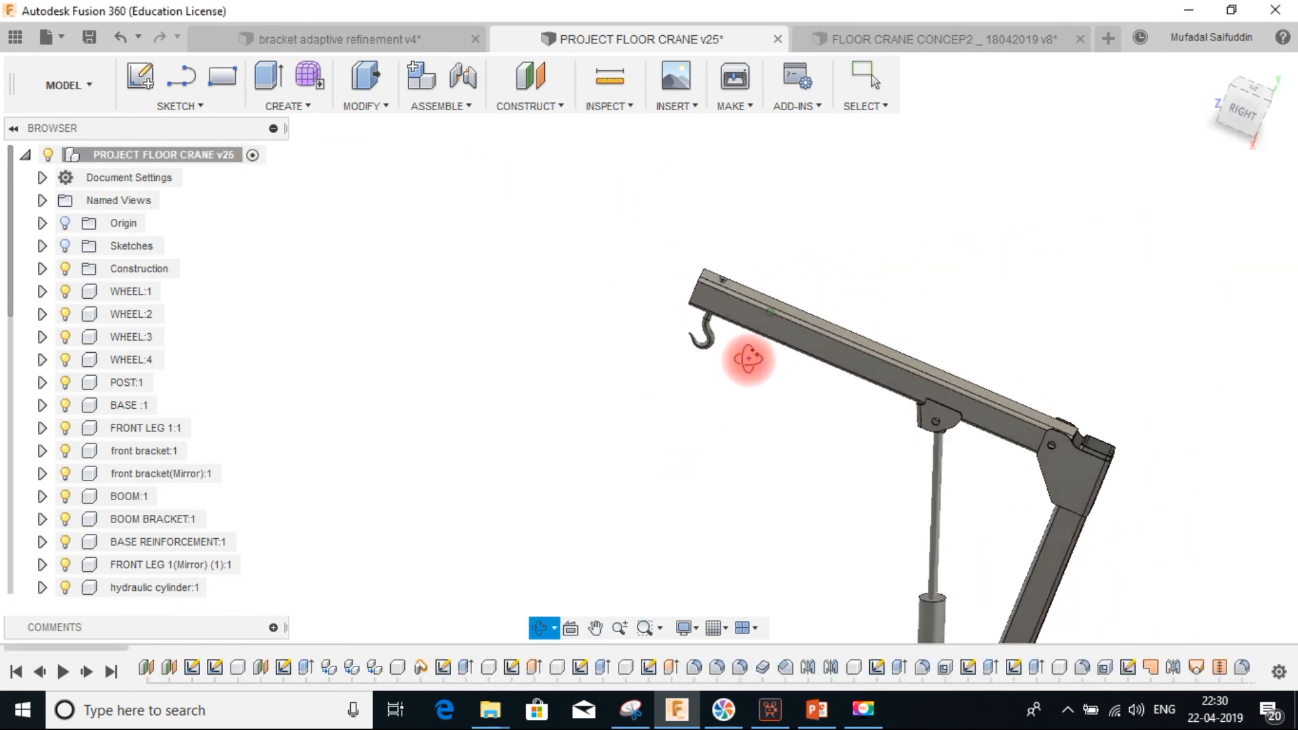